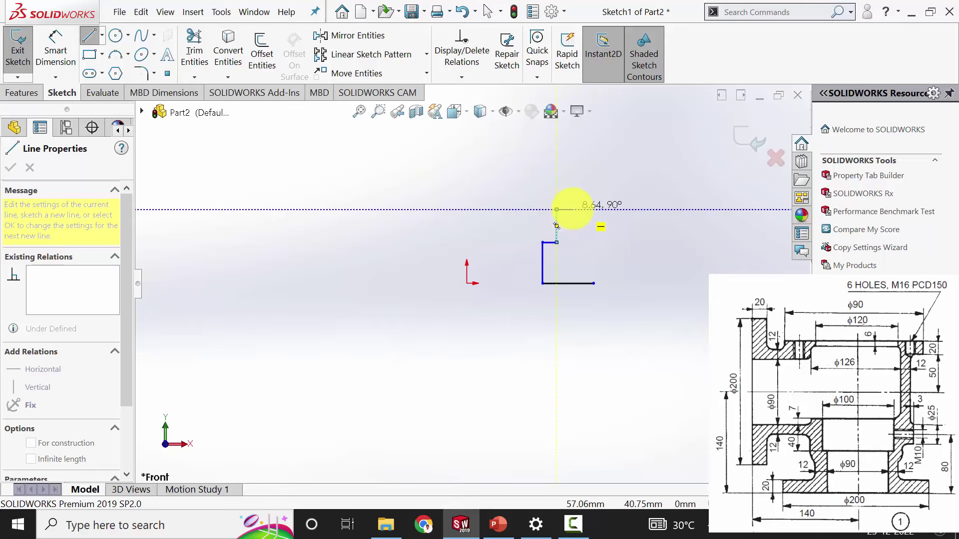
# - Draw the profile's stepped inner side upward, ending with a horizontal lip toward the axis about 127 mm above the origin
pyautogui.click(556, 209)
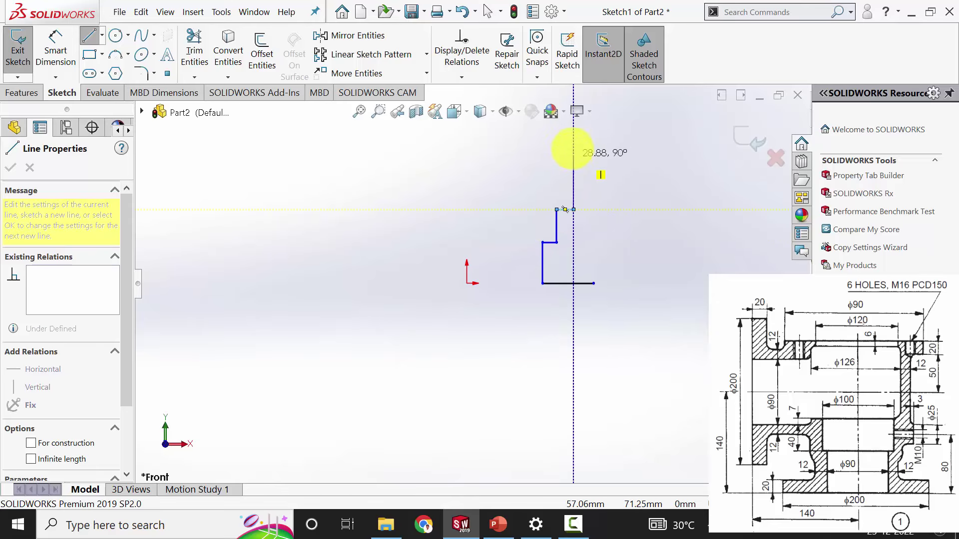
pyautogui.scroll(-2, 574, 133)
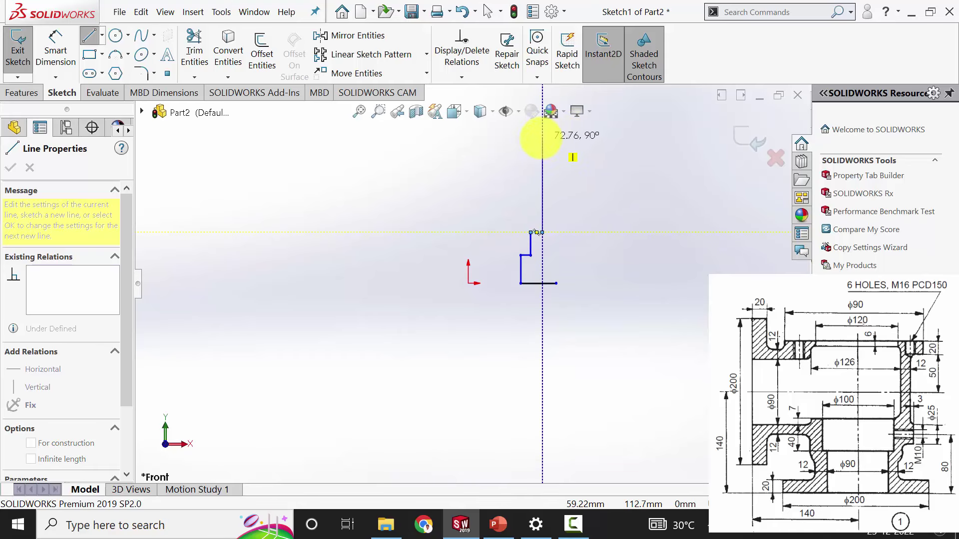
pyautogui.click(541, 135)
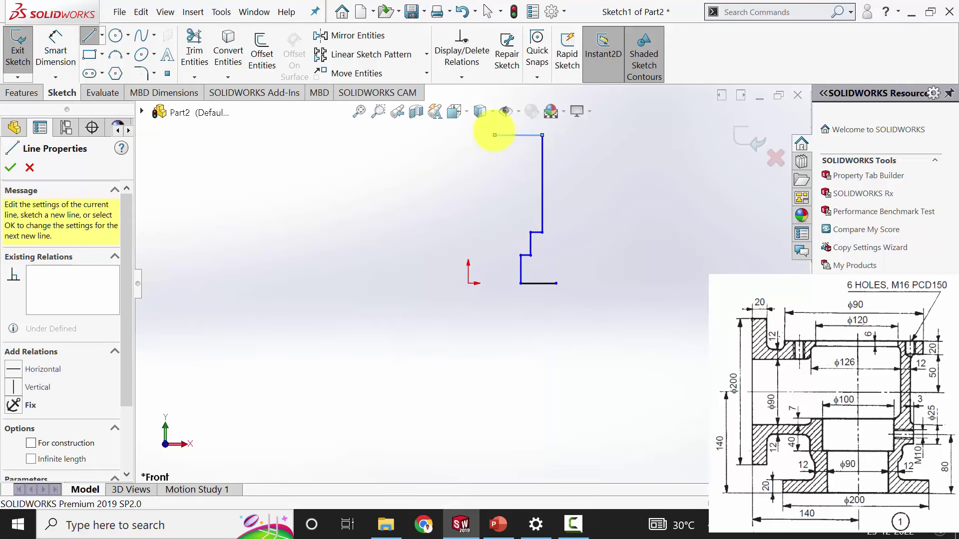
pyautogui.click(494, 133)
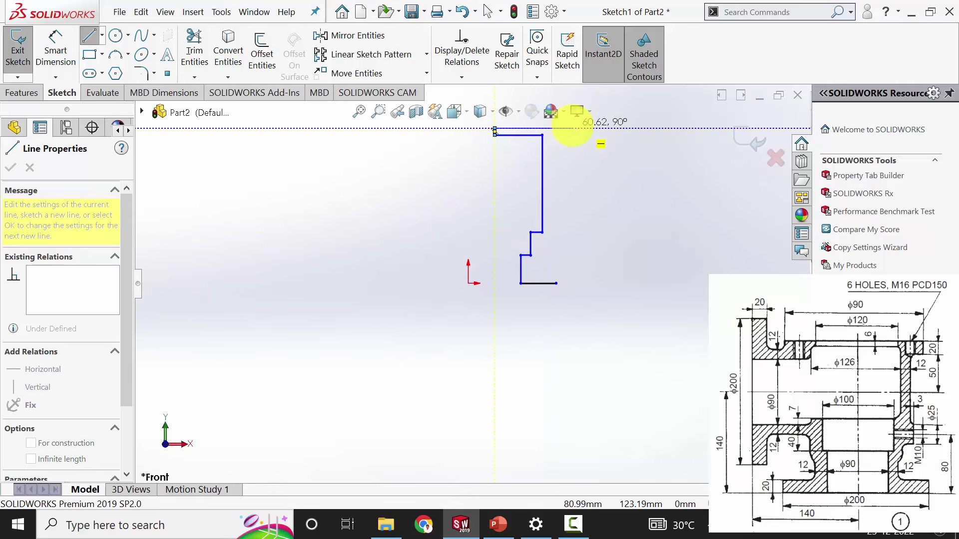
# - Close the profile with a top flange about 17.5 mm thick, an outer wall about 99 mm long and a recess above the foot
pyautogui.click(573, 146)
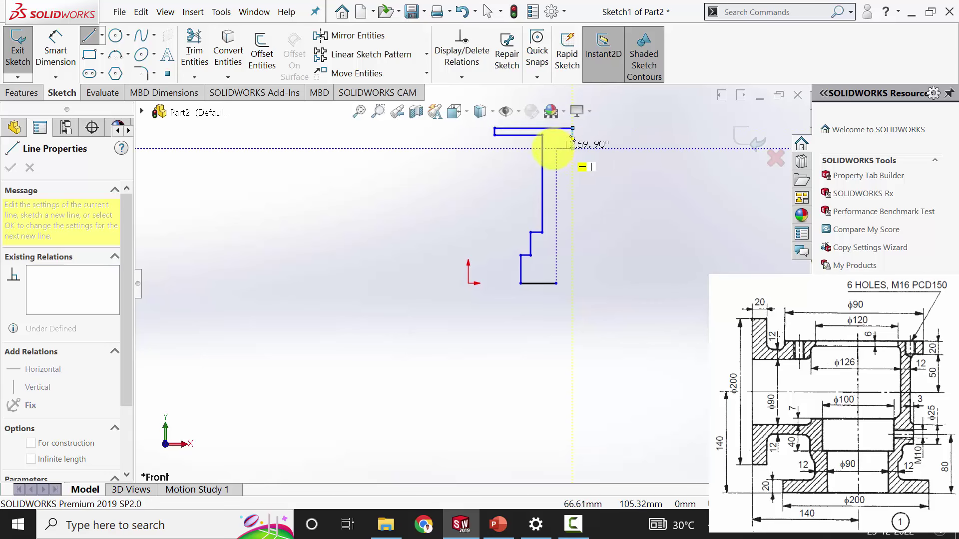
pyautogui.click(549, 148)
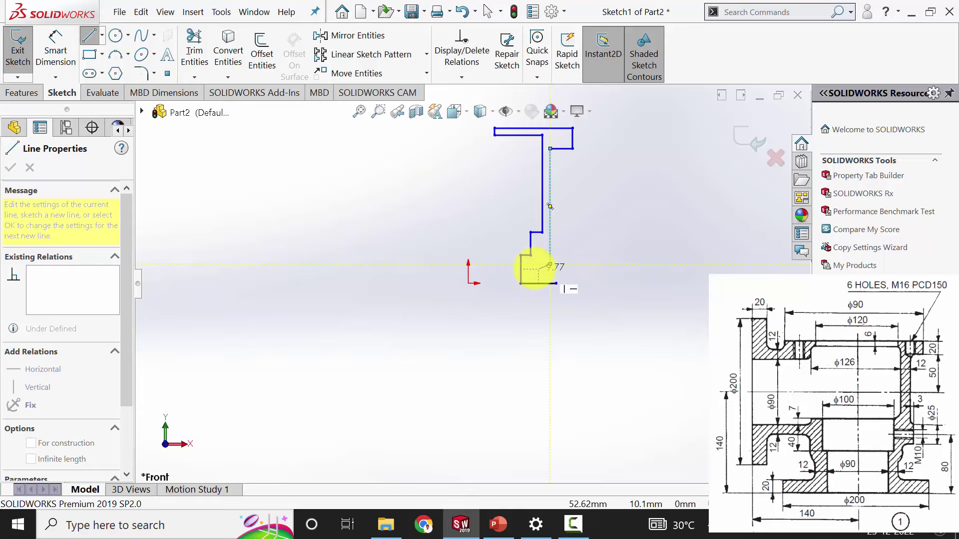
pyautogui.click(549, 263)
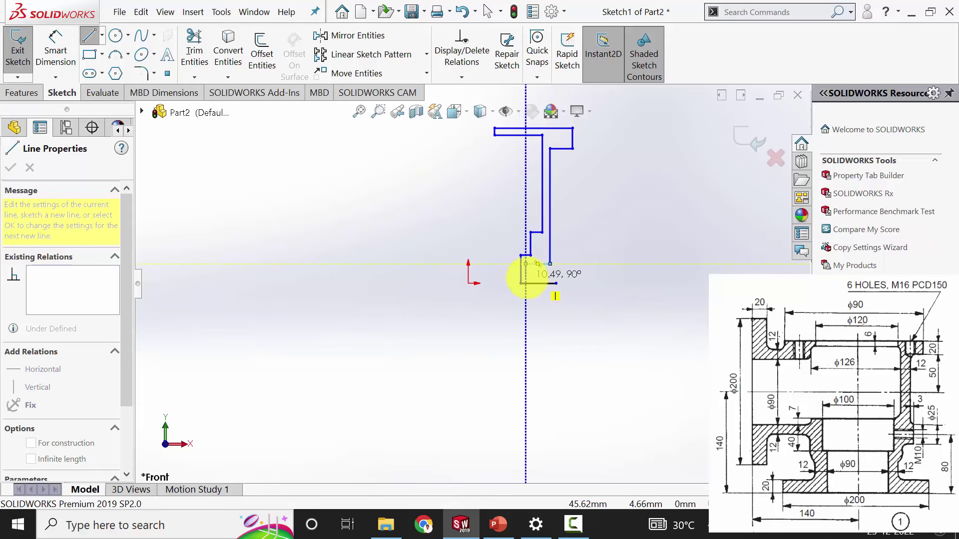
pyautogui.click(529, 278)
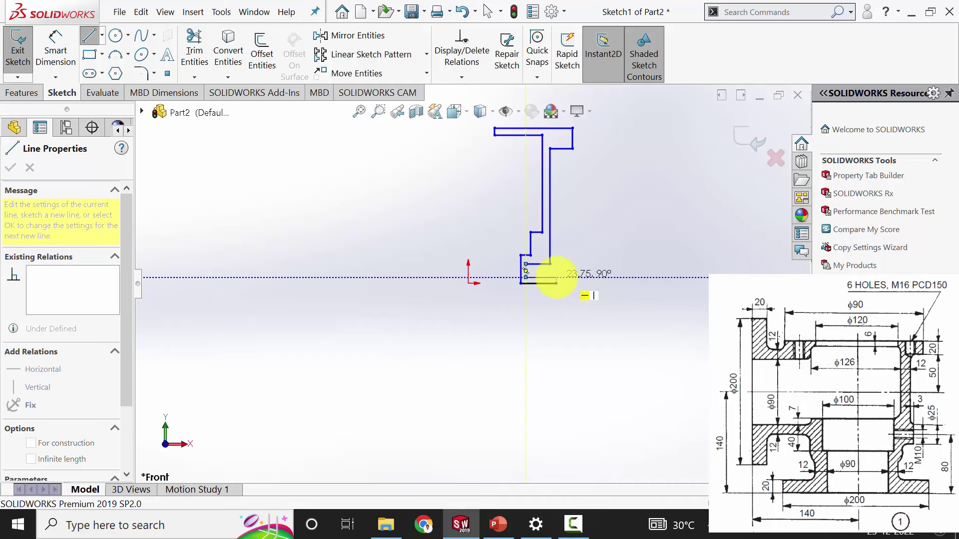
pyautogui.click(556, 278)
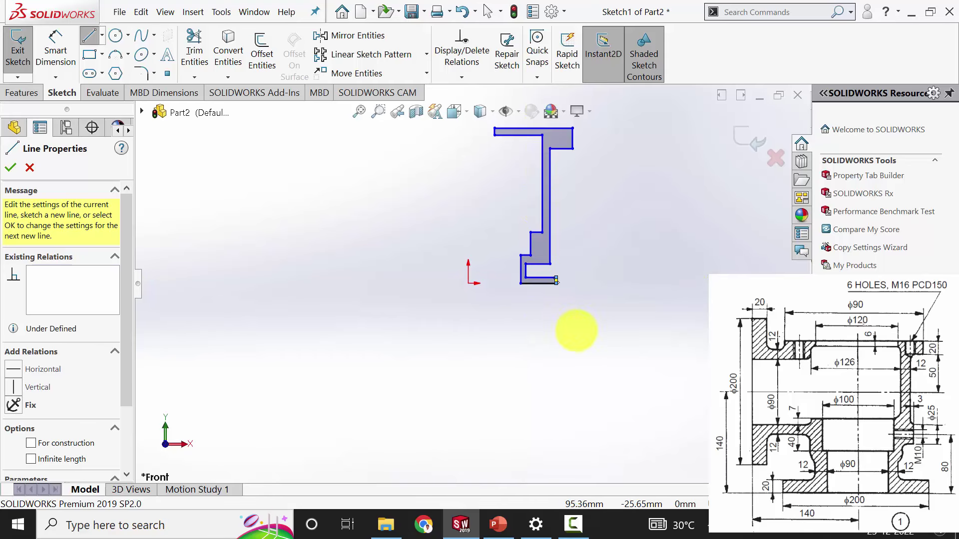
pyautogui.press('Escape')
# - Dimension the horizontal distance from the origin to the profile's lower inner corner as 45 mm
pyautogui.click(55, 56)
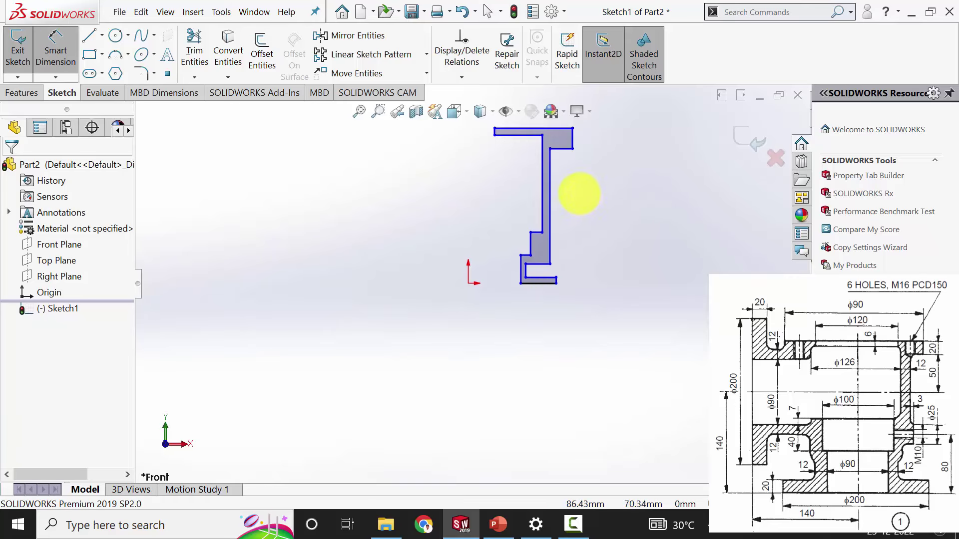
pyautogui.scroll(-2, 579, 194)
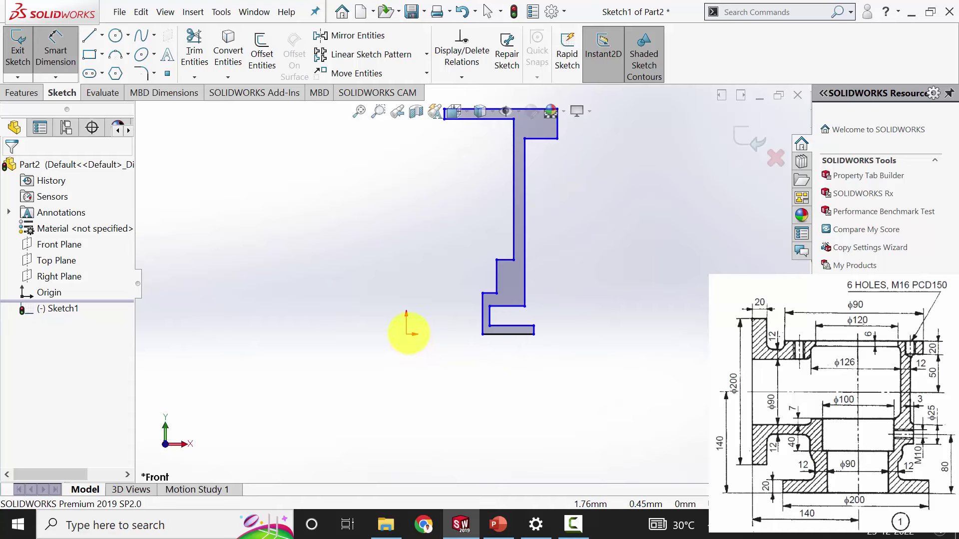
pyautogui.click(406, 334)
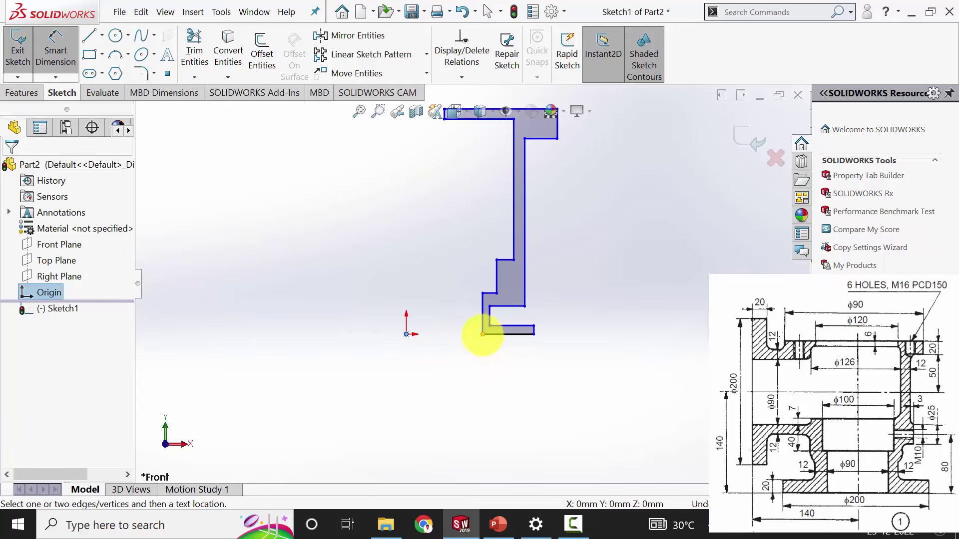
pyautogui.click(482, 334)
pyautogui.click(437, 372)
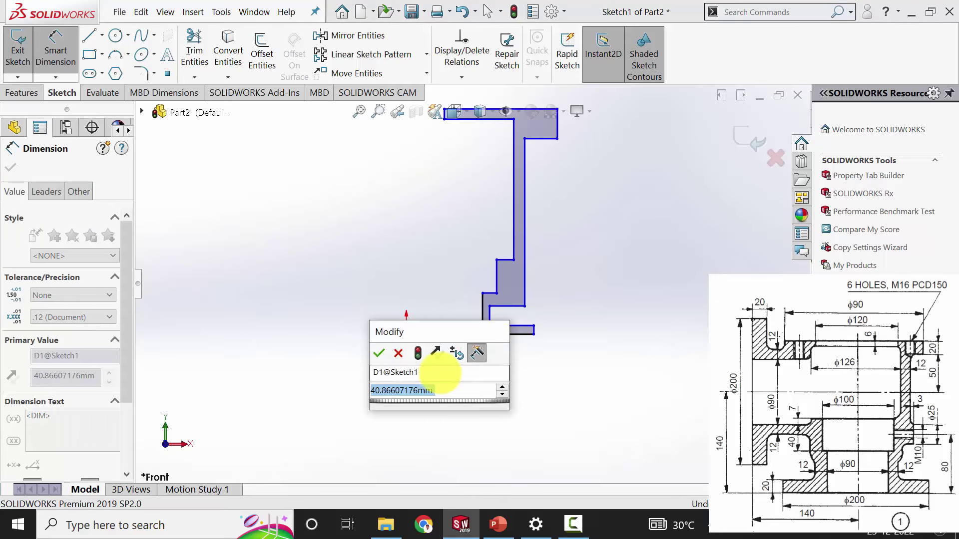
pyautogui.write('45')
pyautogui.press('Return')
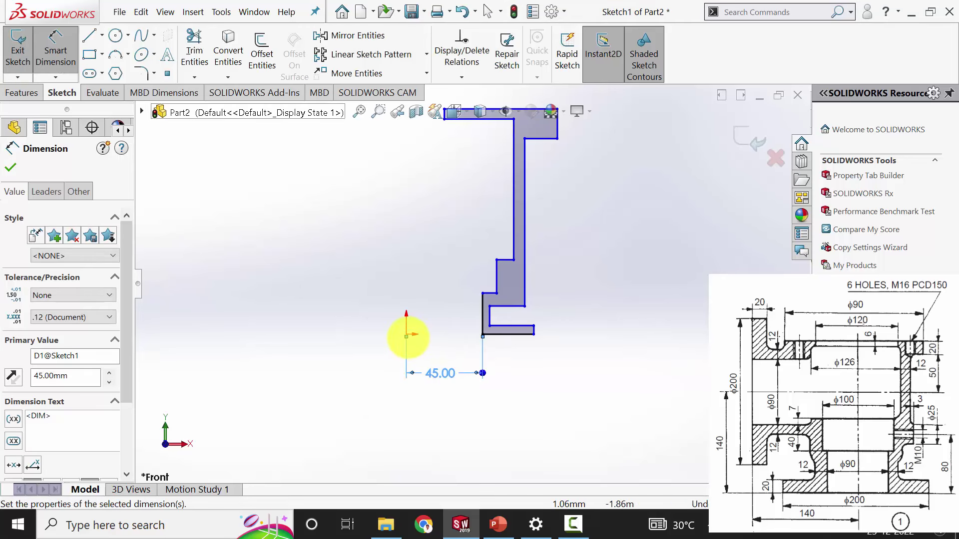
# - Dimension the horizontal distance from the origin to the outer end of the base flange as 100 mm
pyautogui.click(406, 334)
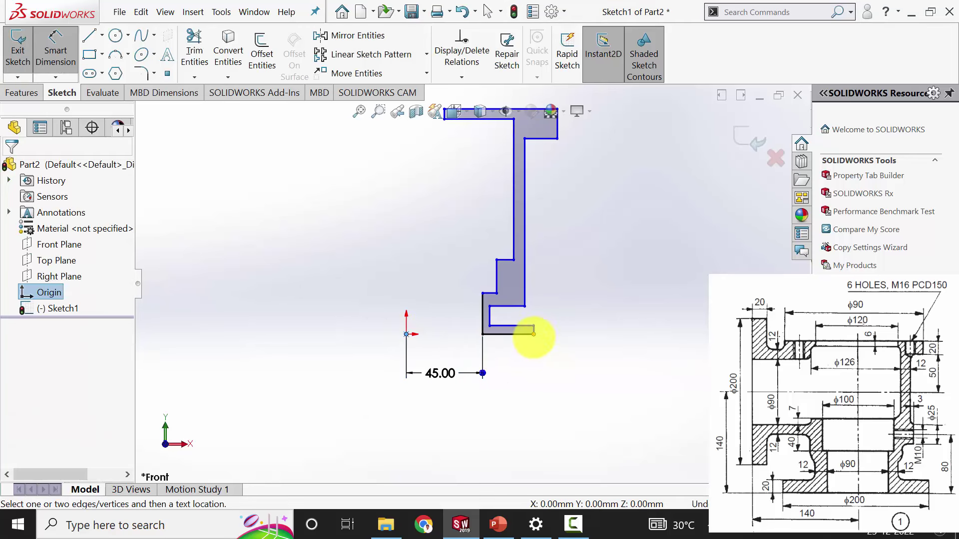
pyautogui.click(533, 334)
pyautogui.click(456, 424)
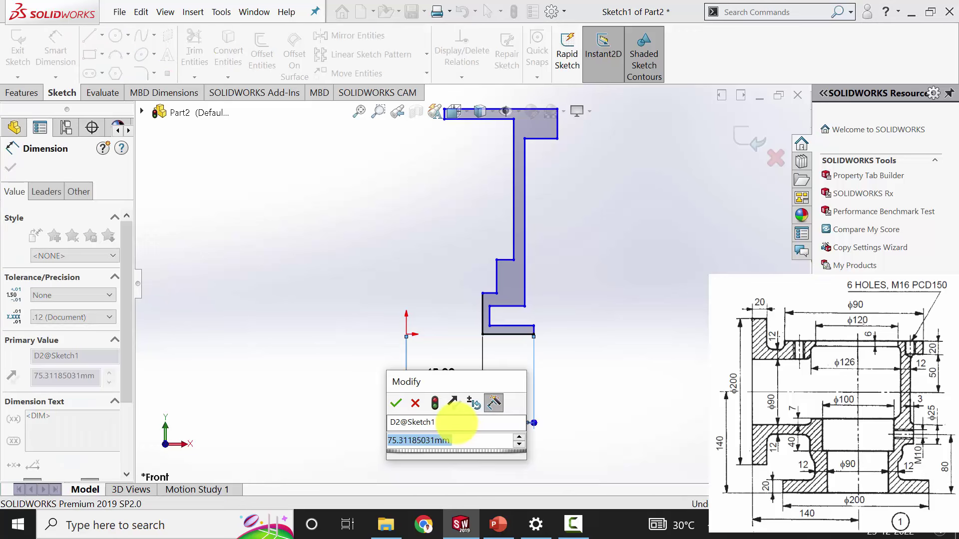
pyautogui.write('100')
pyautogui.press('Return')
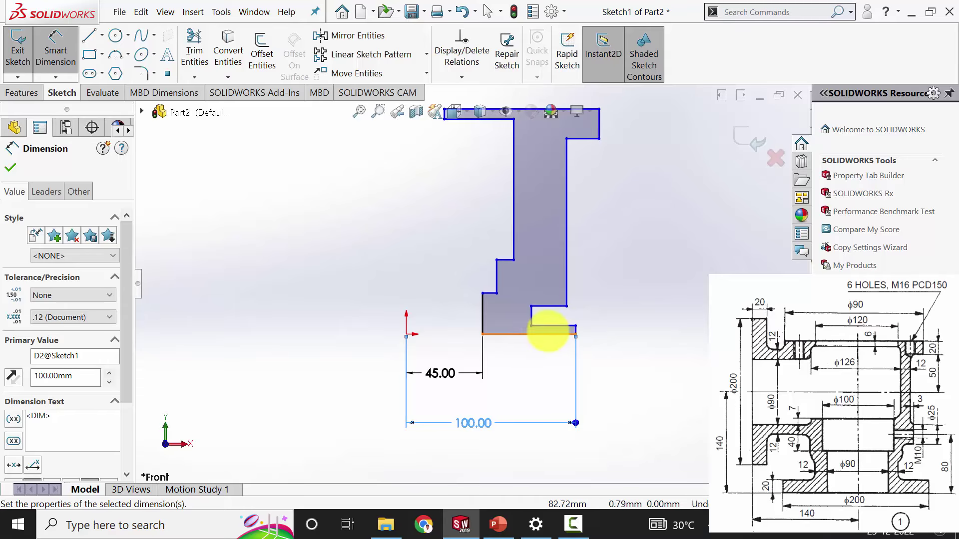
# - Dimension the distance from the origin to the second inner vertical edge, just above the lowest bore, as 50 mm
pyautogui.click(406, 334)
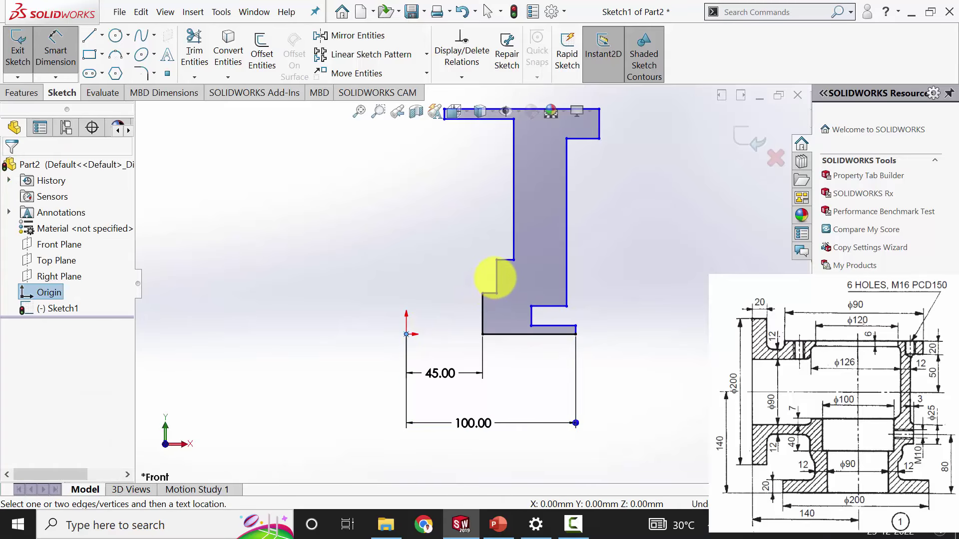
pyautogui.click(497, 277)
pyautogui.click(436, 268)
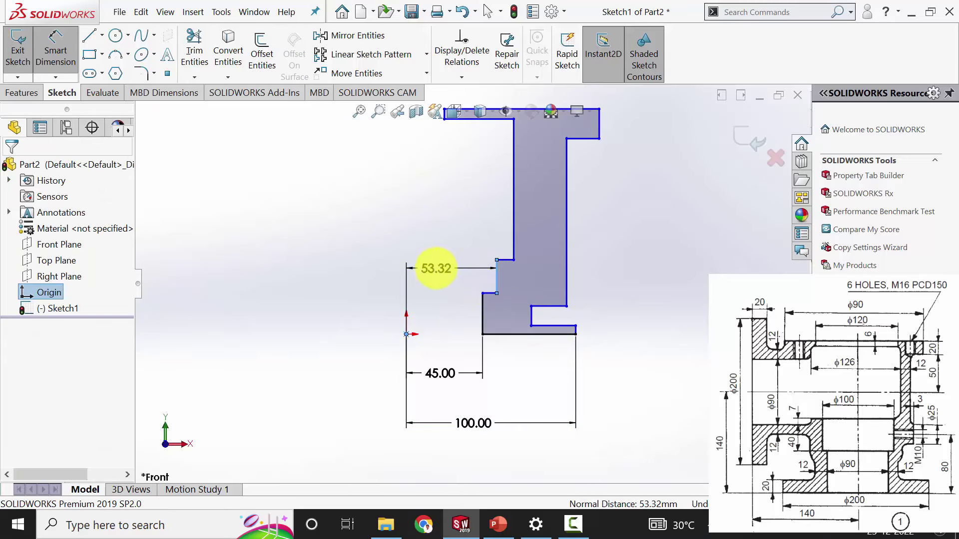
pyautogui.write('50')
pyautogui.press('Return')
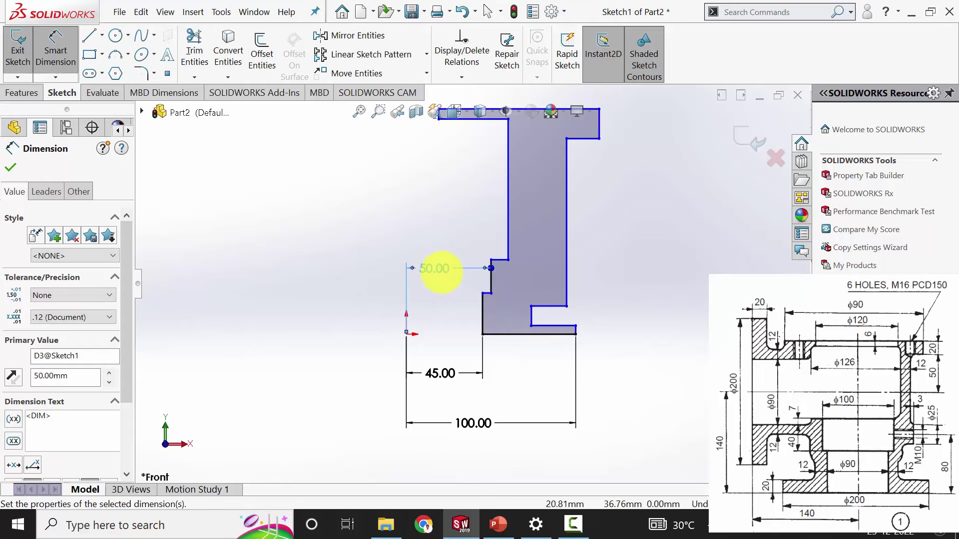
# - Dimension the distance from the origin to the long inner vertical wall as 63 mm
pyautogui.click(508, 220)
pyautogui.click(406, 334)
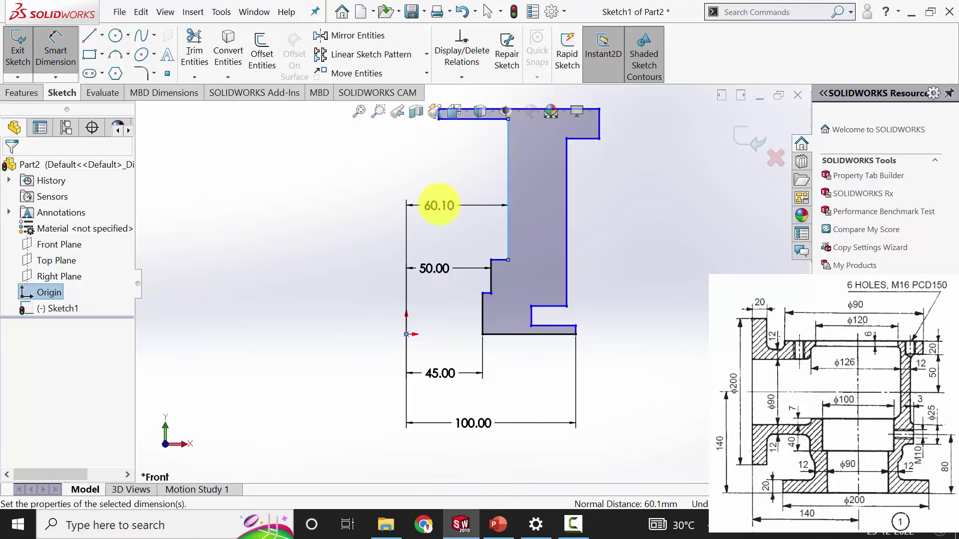
pyautogui.click(439, 205)
pyautogui.write('63')
pyautogui.press('Return')
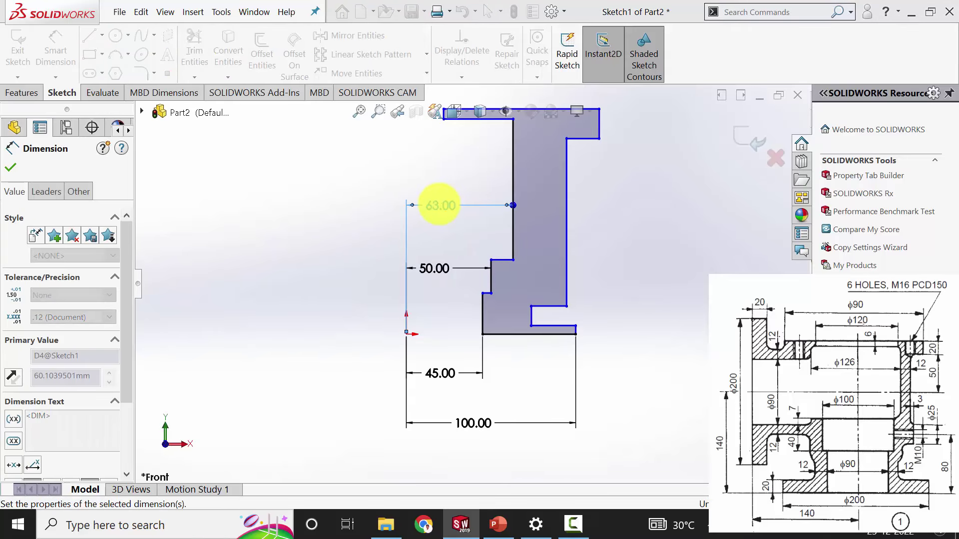
# - Dimension the horizontal distance from the origin to the inner corner of the top lip as 60 mm
pyautogui.press('f')
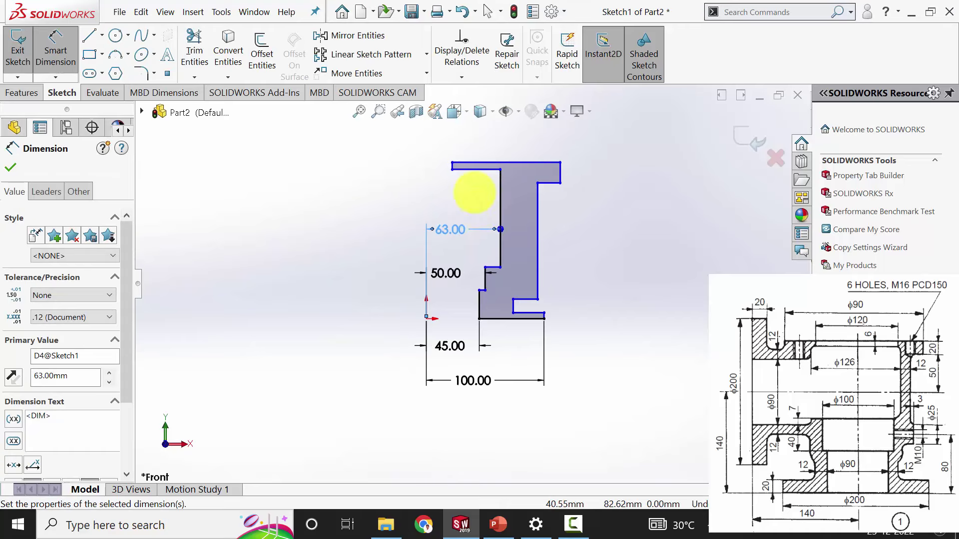
pyautogui.click(426, 318)
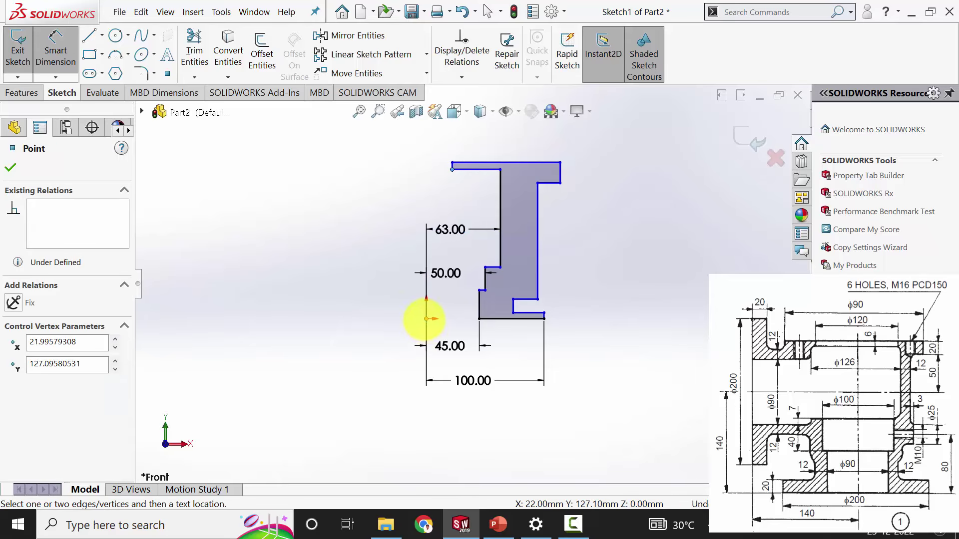
pyautogui.click(426, 318)
pyautogui.click(446, 141)
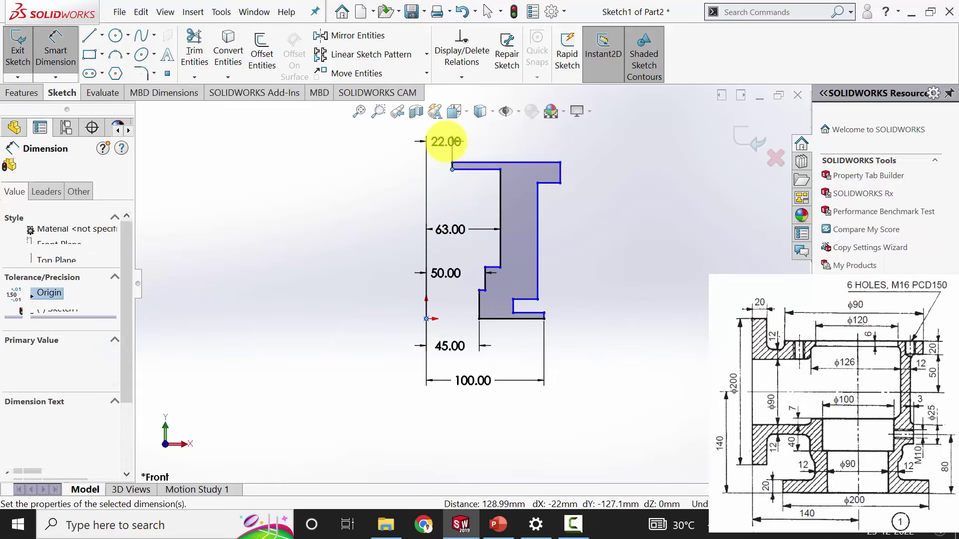
pyautogui.press('Return')
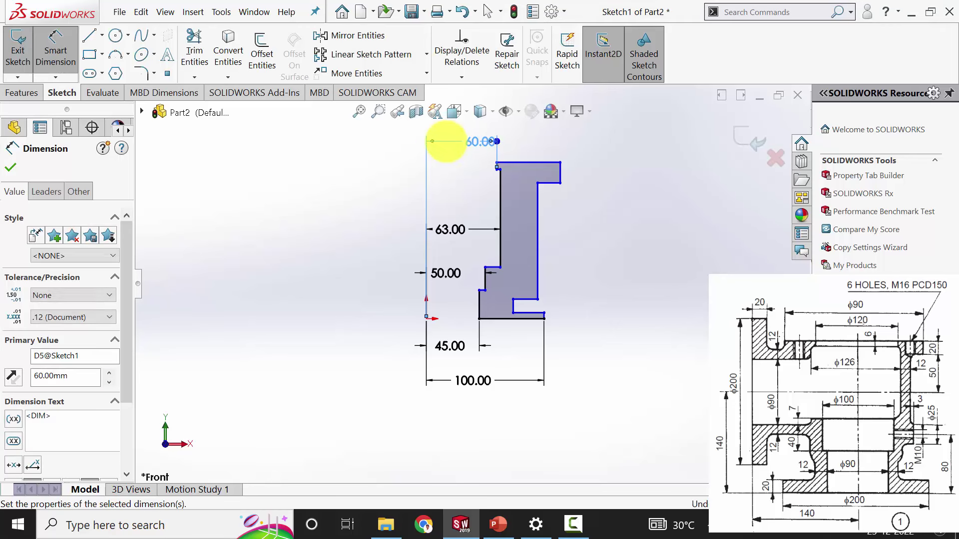
# - Dimension the distance from the origin to the top flange's outer edge as 190/2 mm
pyautogui.click(560, 173)
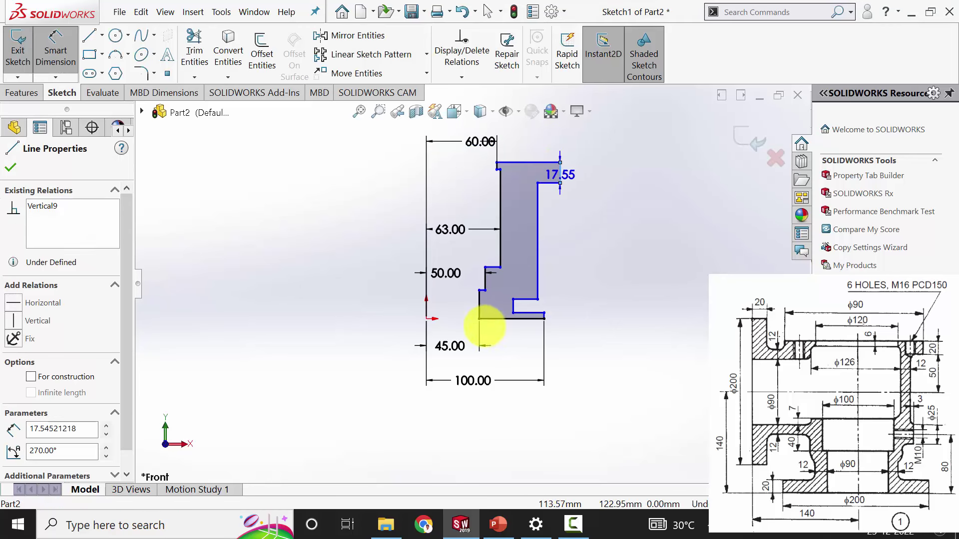
pyautogui.click(426, 319)
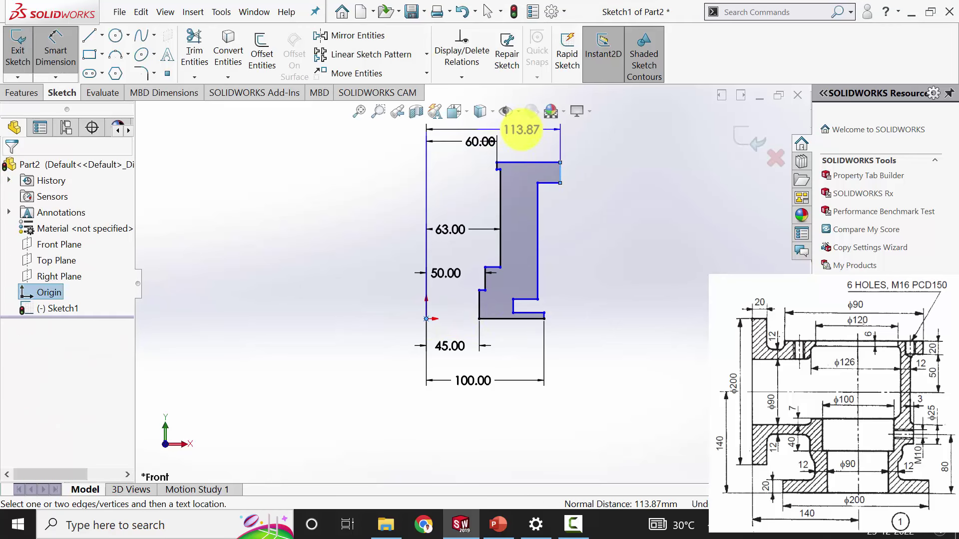
pyautogui.click(520, 129)
pyautogui.write('190/2')
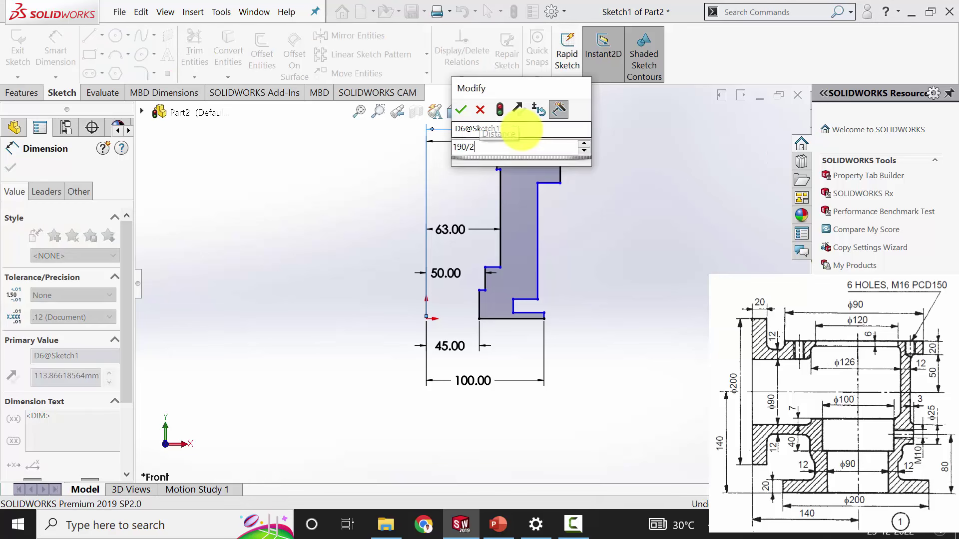
pyautogui.press('Return')
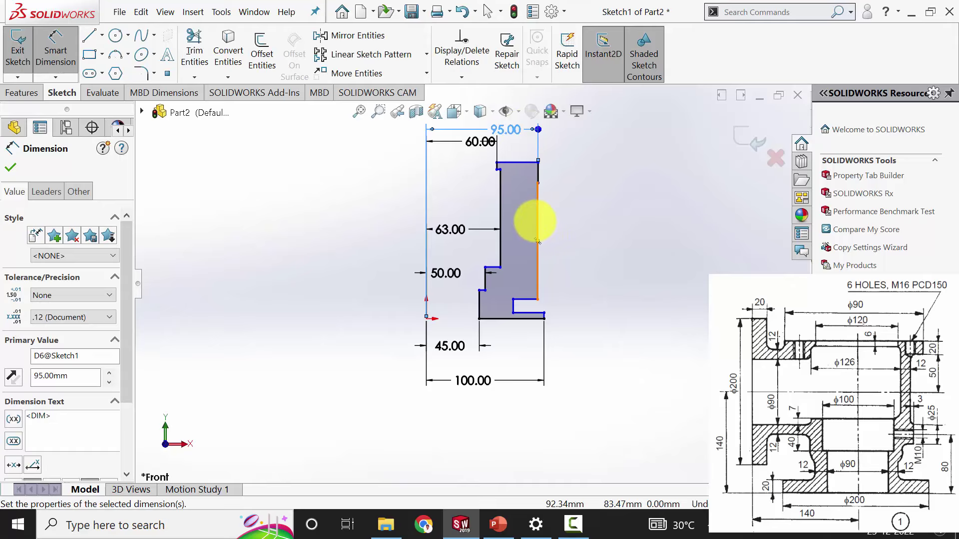
# - Dimension the wall thickness between the long inner and outer vertical edges as 12 mm
pyautogui.click(537, 241)
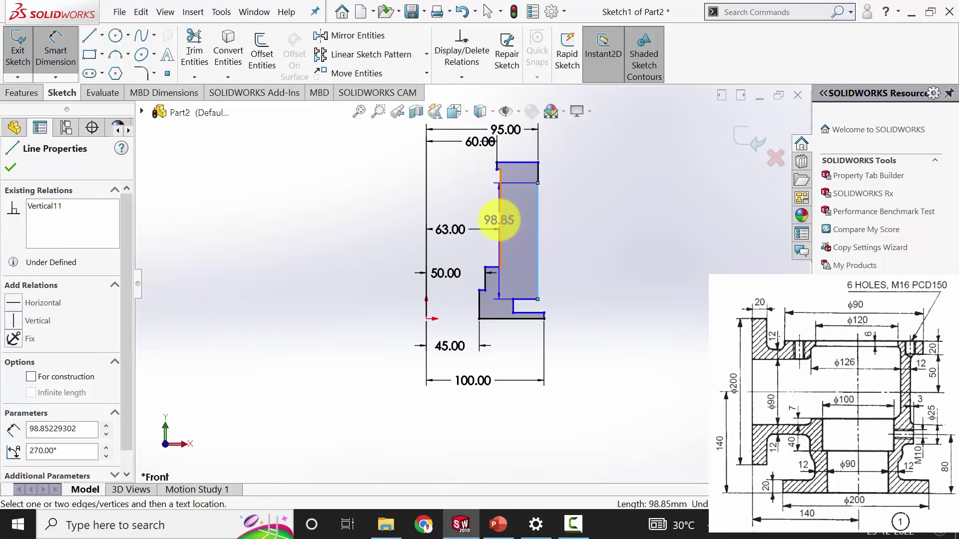
pyautogui.click(499, 220)
pyautogui.click(570, 229)
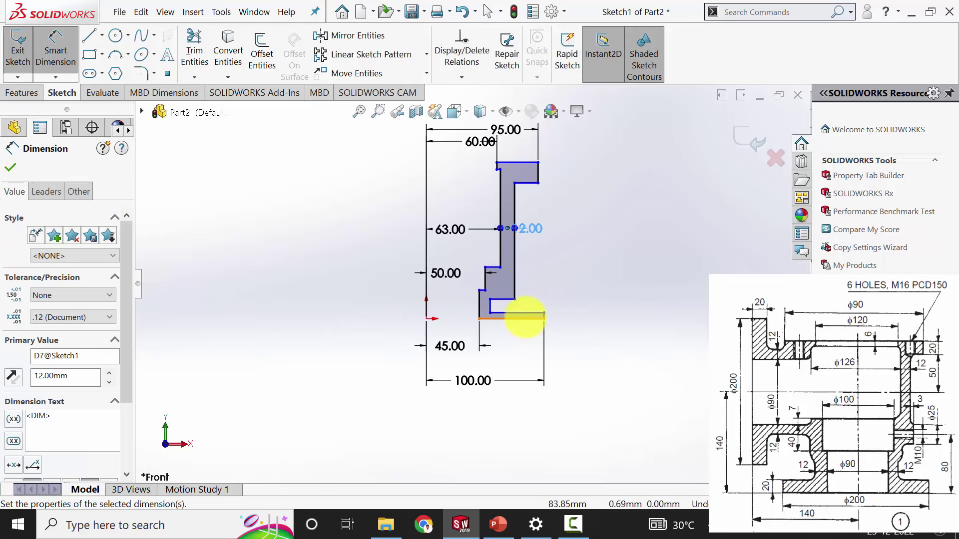
# - Dimension the base flange's thickness at its outer end as 20 mm
pyautogui.scroll(-3, 539, 324)
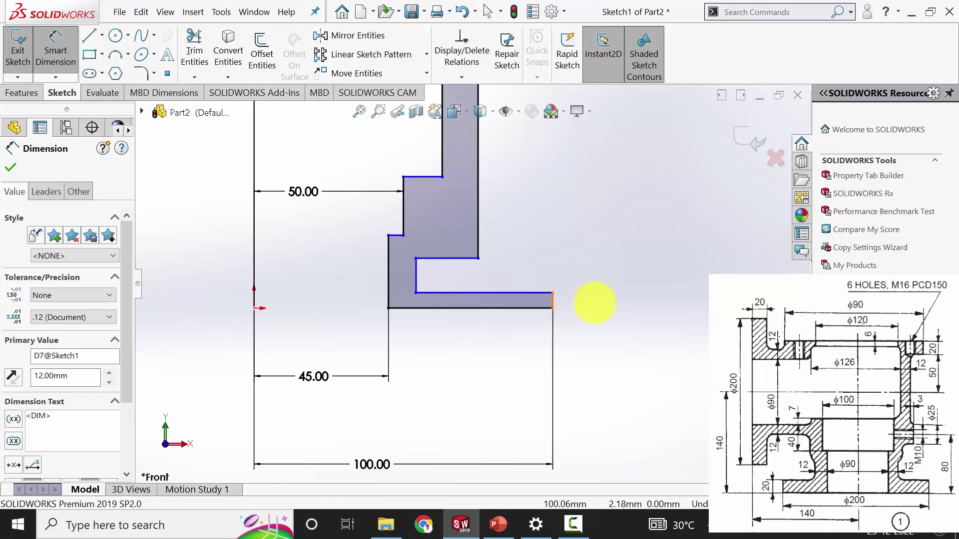
pyautogui.click(552, 302)
pyautogui.click(603, 302)
pyautogui.write('20')
pyautogui.press('Return')
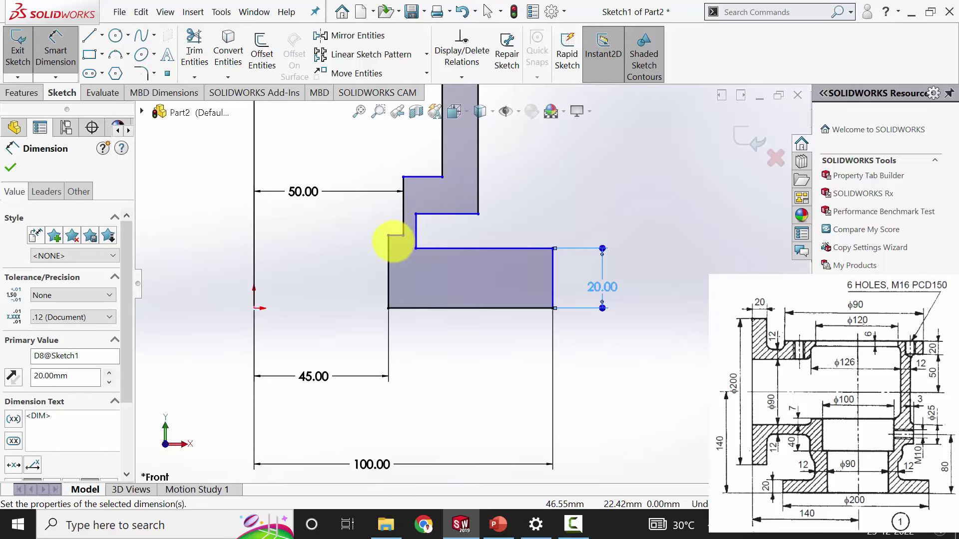
pyautogui.click(397, 235)
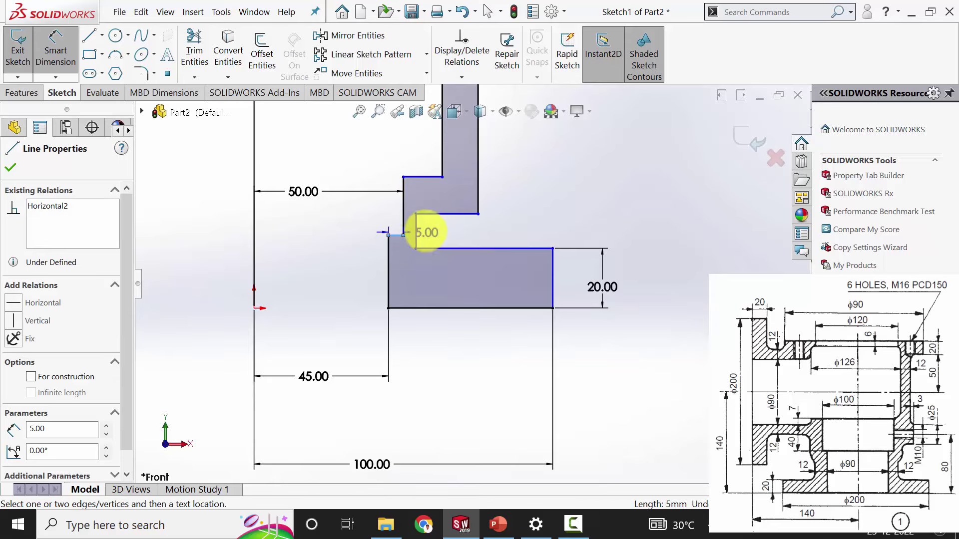
pyautogui.press('Escape')
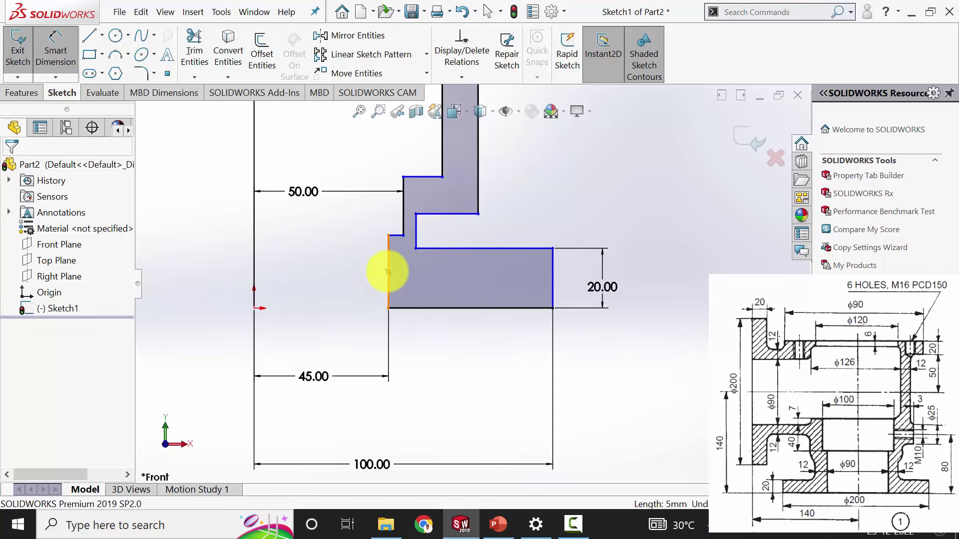
pyautogui.scroll(3, 470, 283)
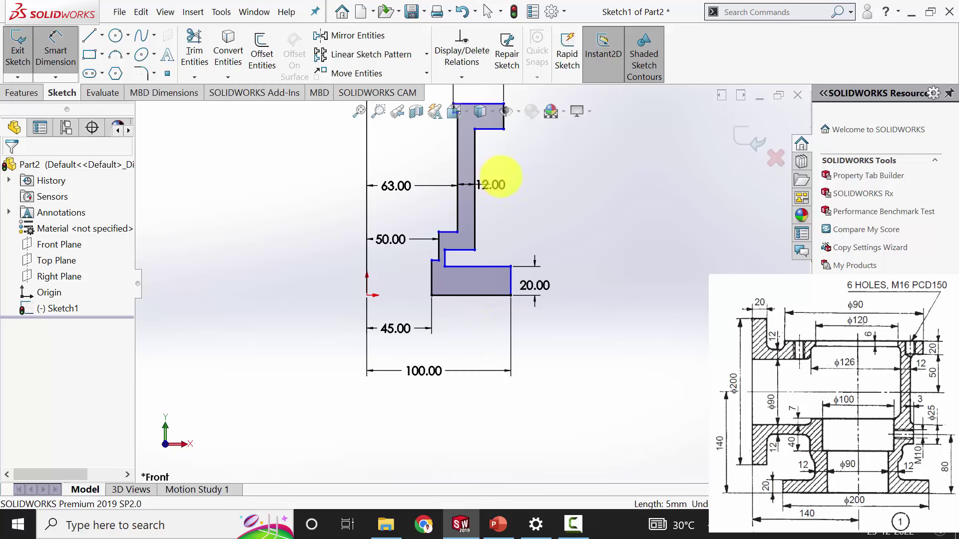
pyautogui.hotkey('ctrl', 'Down')
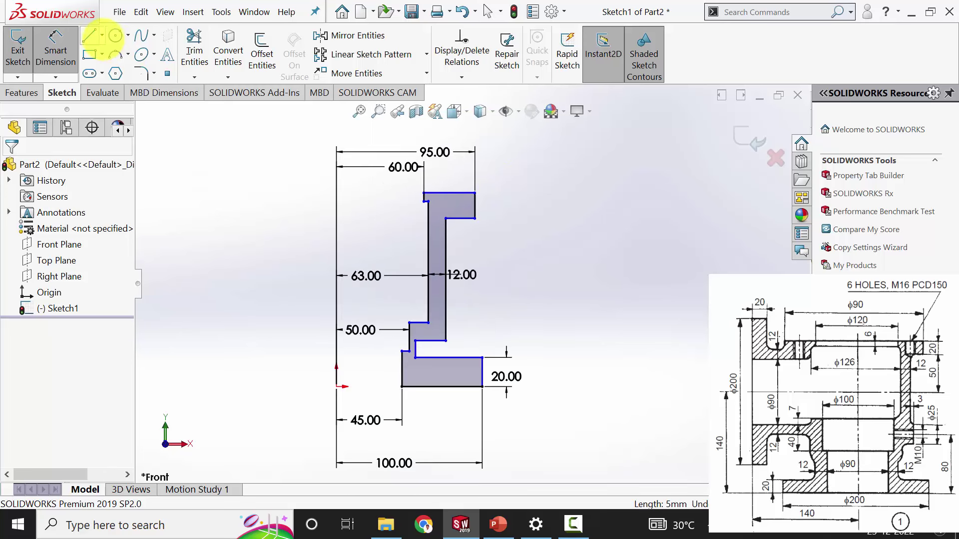
# - Sketch a horizontal centerline about 62.5 mm long from the outer vertical wall edge, across the wall, towards the vertical axis
pyautogui.click(102, 35)
pyautogui.click(119, 71)
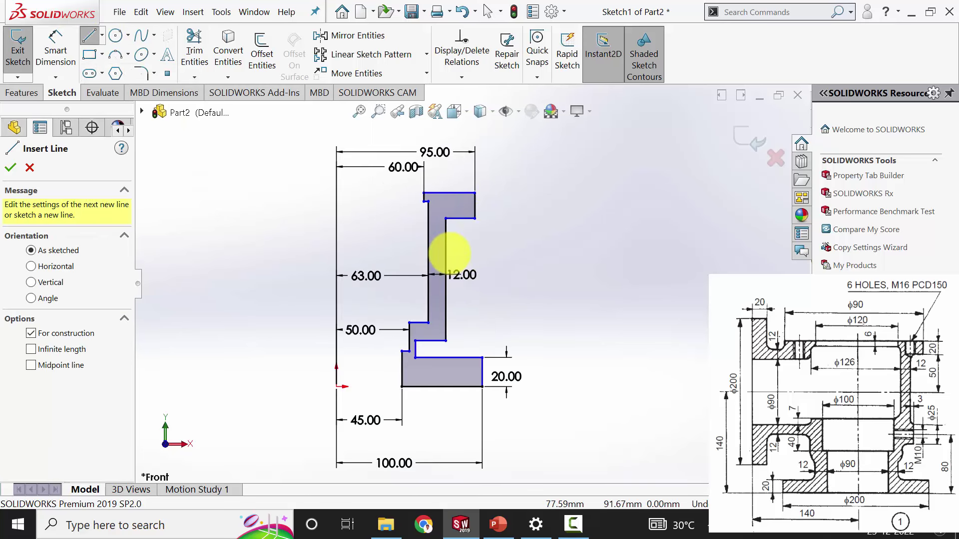
pyautogui.click(446, 253)
pyautogui.click(354, 253)
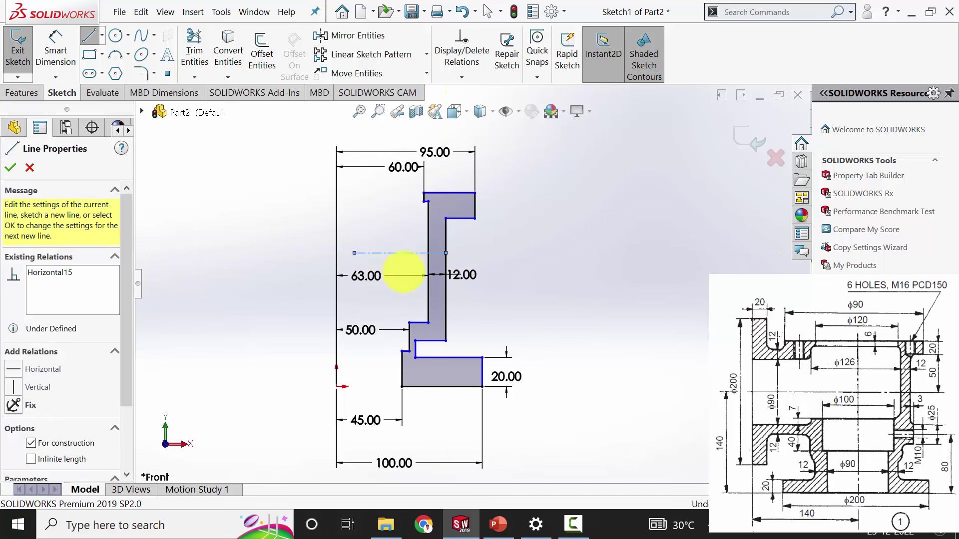
pyautogui.press('Escape')
# - Dimension the vertical distance between the horizontal centerline and the top flange's underside as 50 mm
pyautogui.click(54, 53)
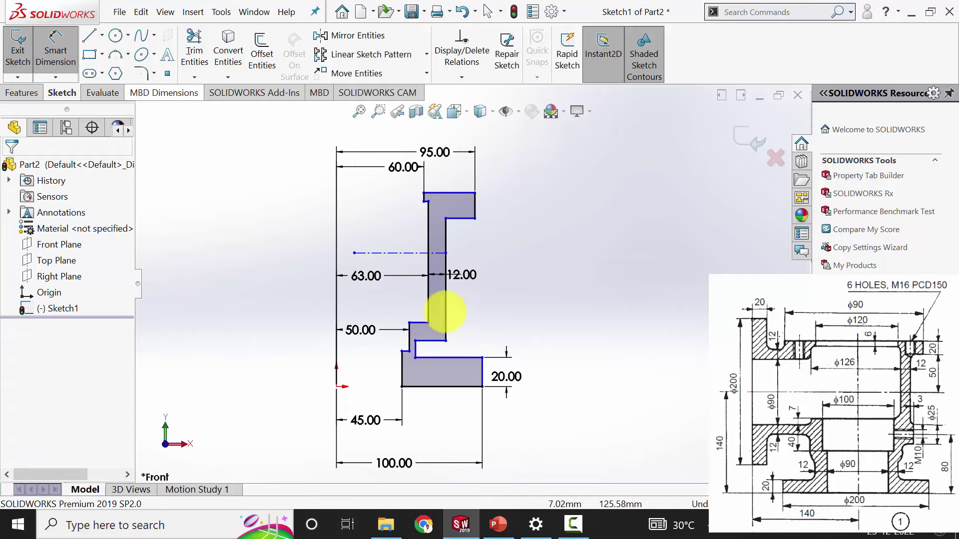
pyautogui.click(477, 248)
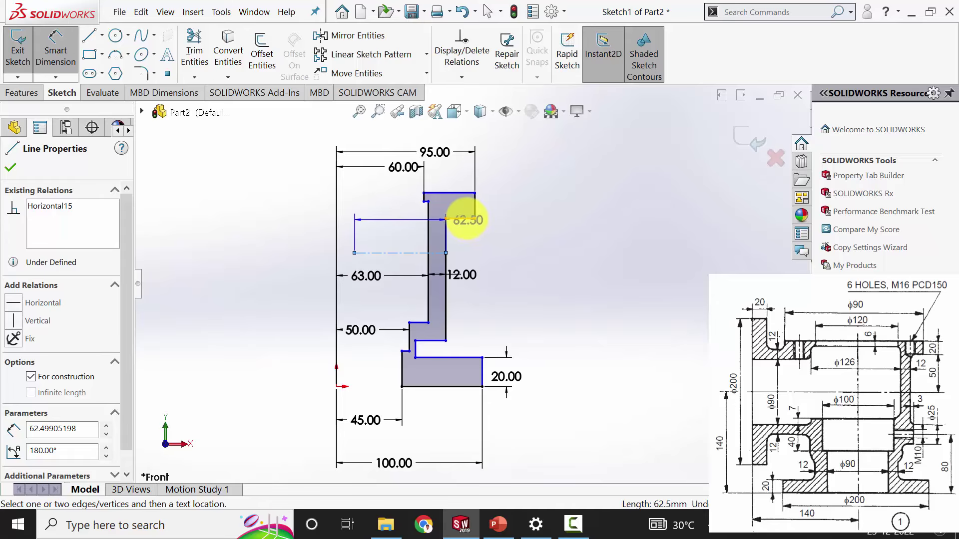
pyautogui.click(467, 220)
pyautogui.click(529, 229)
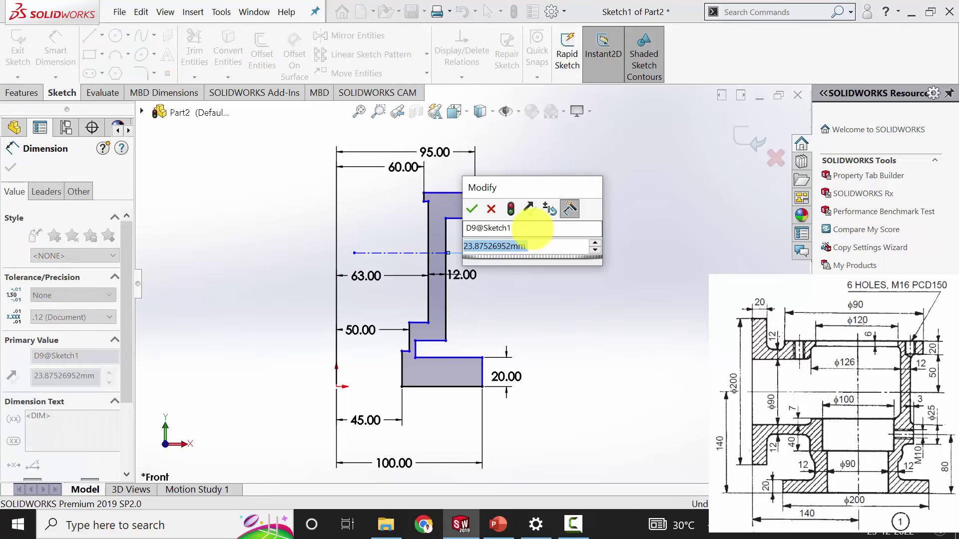
pyautogui.write('50')
pyautogui.press('Return')
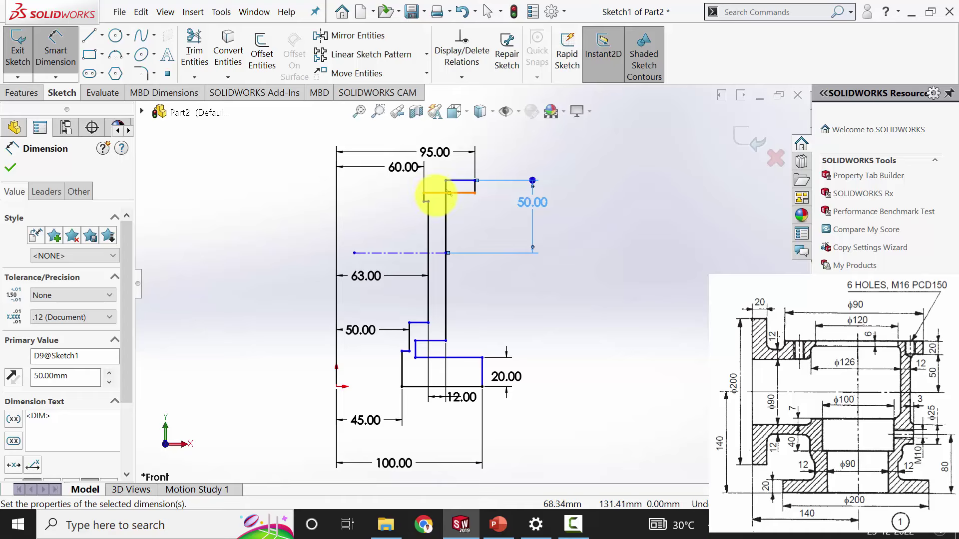
pyautogui.click(10, 167)
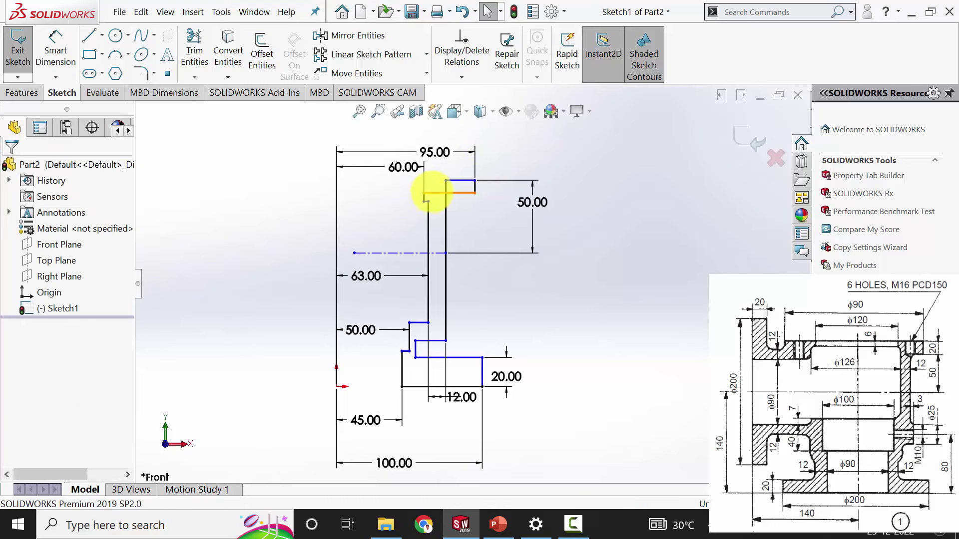
# - Move the top flange's upper edge above its underside and dimension the flange's thickness at its outer end as 20 mm
pyautogui.moveTo(432, 191); pyautogui.dragTo(435, 166)
pyautogui.click(466, 204)
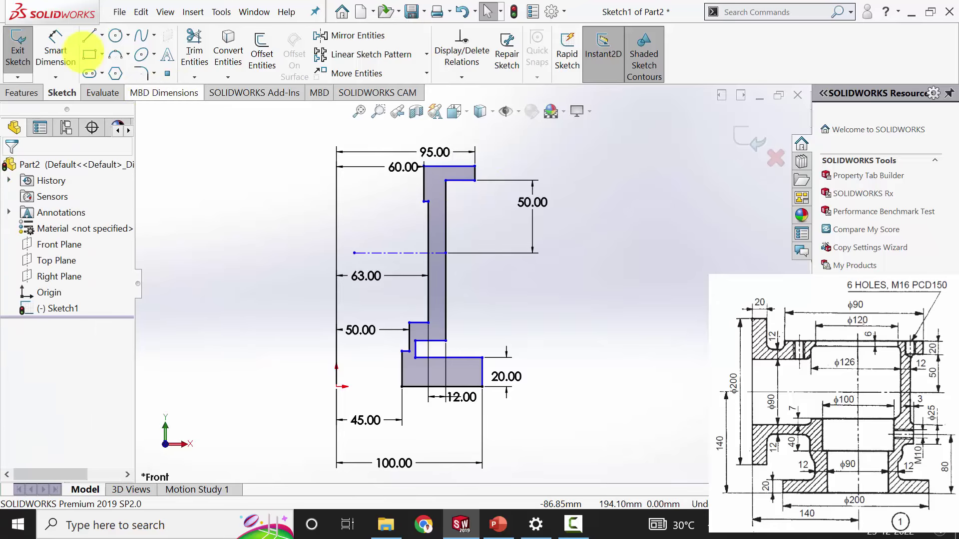
pyautogui.click(65, 49)
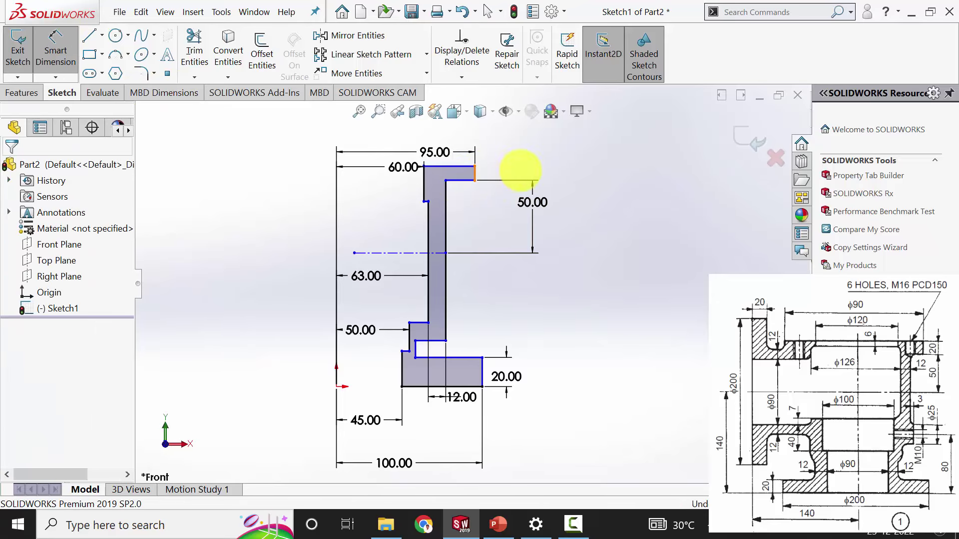
pyautogui.click(474, 174)
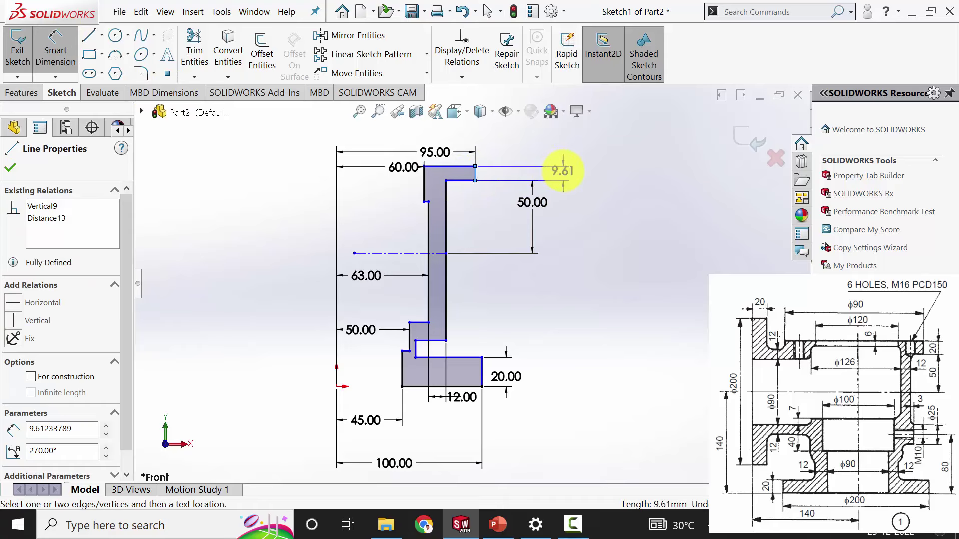
pyautogui.click(563, 170)
pyautogui.write('20')
pyautogui.press('Return')
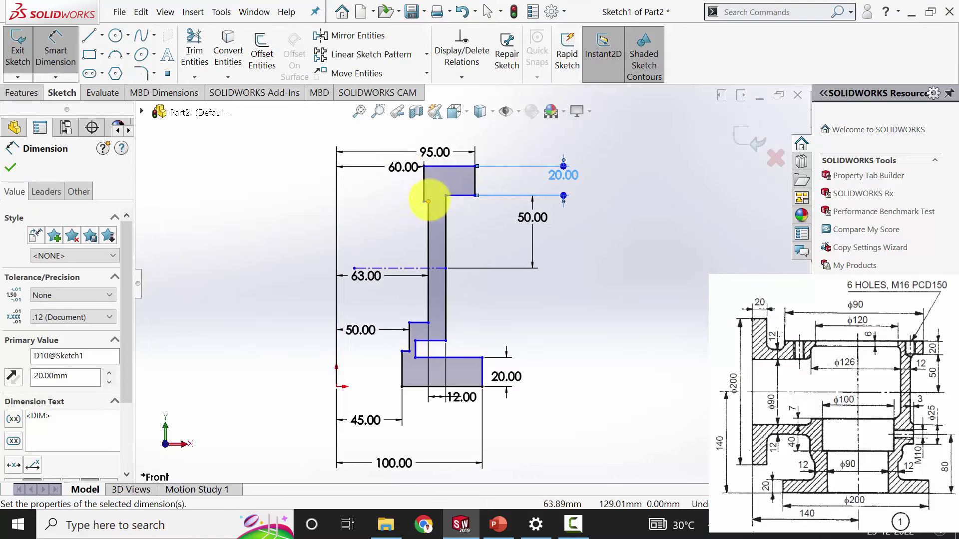
# - Dimension the height of the top lip's short inner vertical edge as 6 mm
pyautogui.scroll(-3, 427, 200)
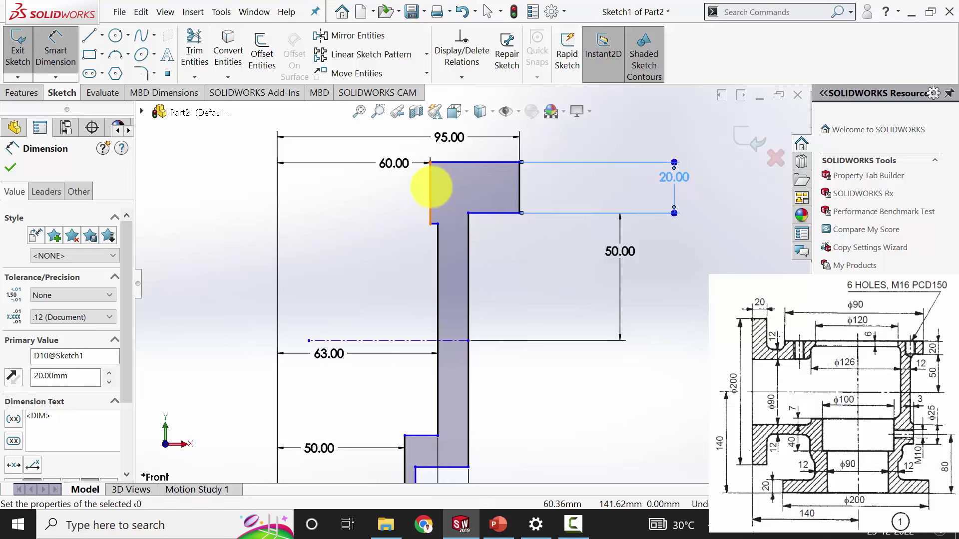
pyautogui.click(430, 187)
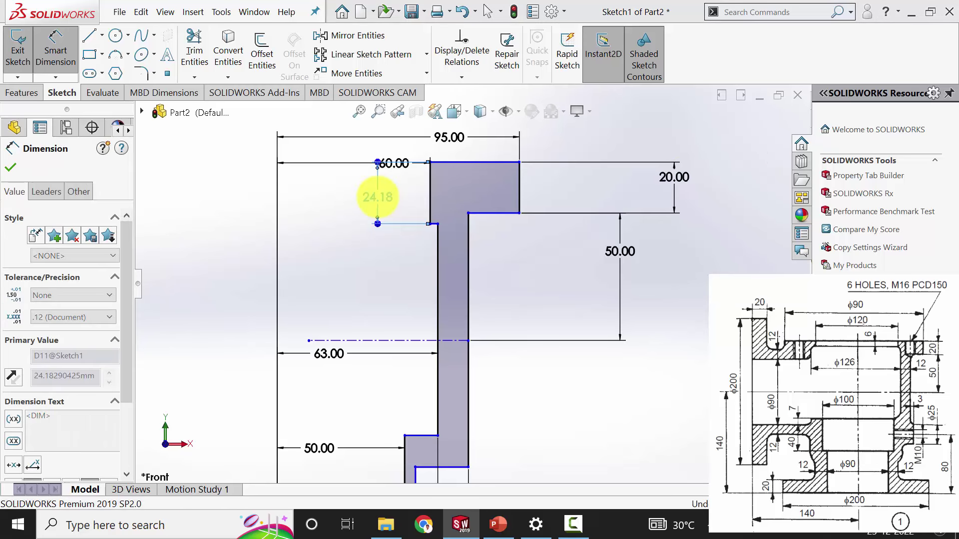
pyautogui.click(378, 197)
pyautogui.write('6')
pyautogui.press('Return')
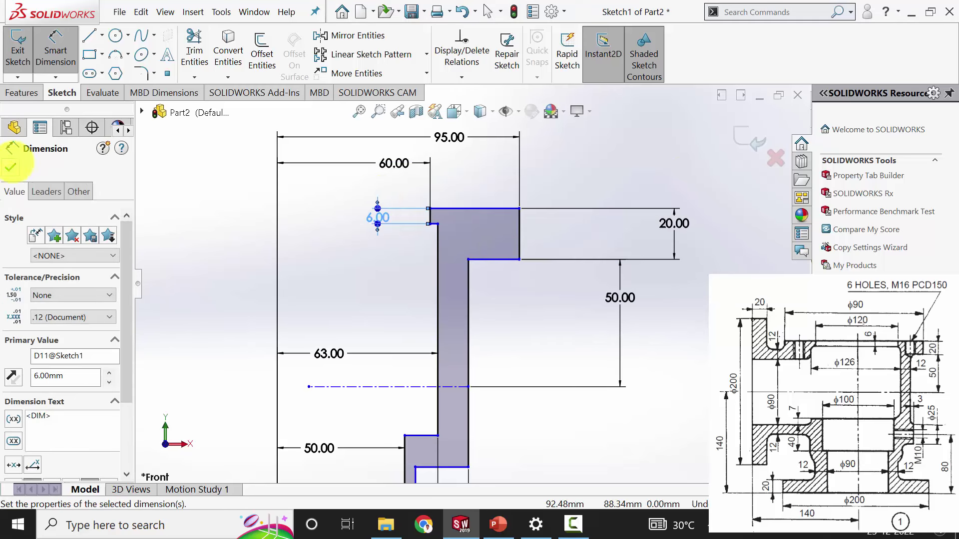
pyautogui.click(10, 166)
# - Dimension the vertical distance from the base flange's bottom edge to the horizontal centerline as 140 mm
pyautogui.scroll(5, 531, 423)
pyautogui.scroll(-4, 492, 407)
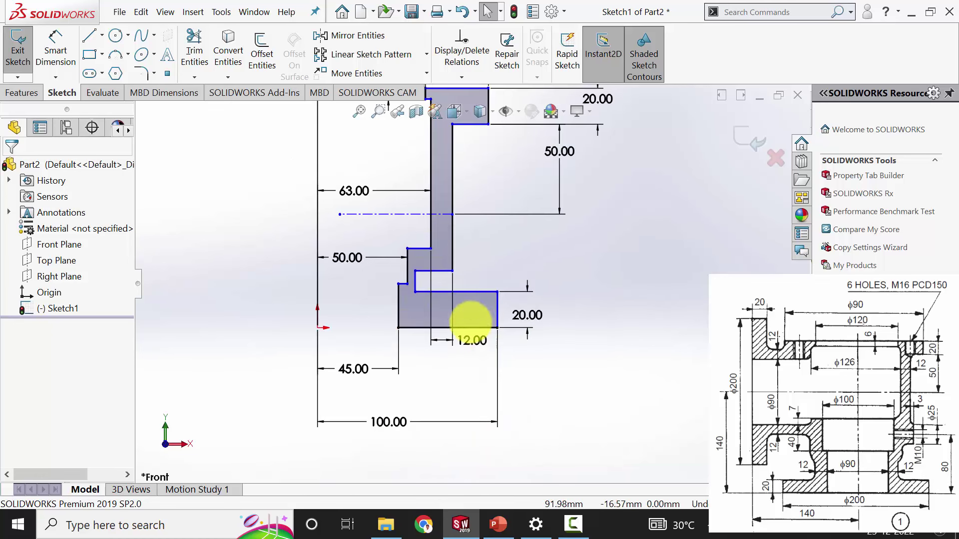
pyautogui.click(56, 53)
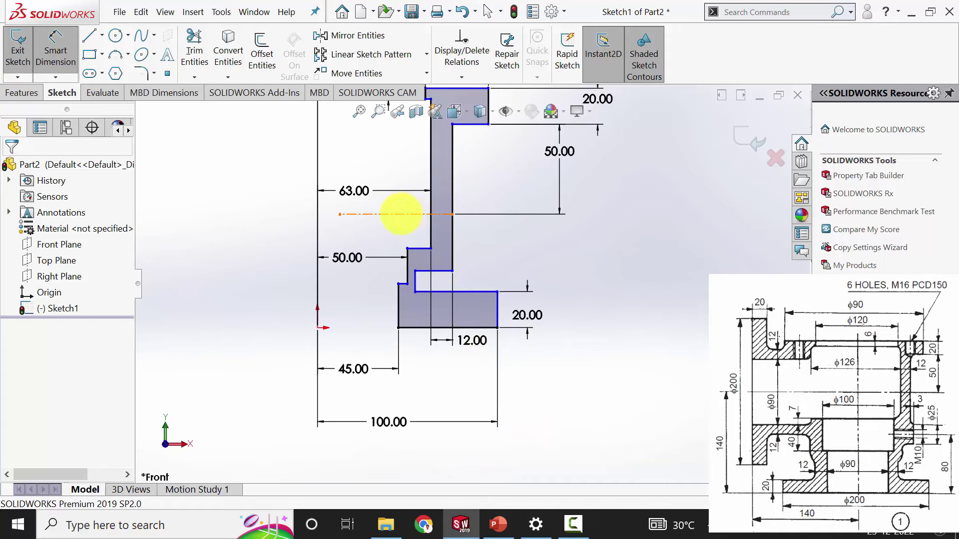
pyautogui.click(401, 214)
pyautogui.click(407, 327)
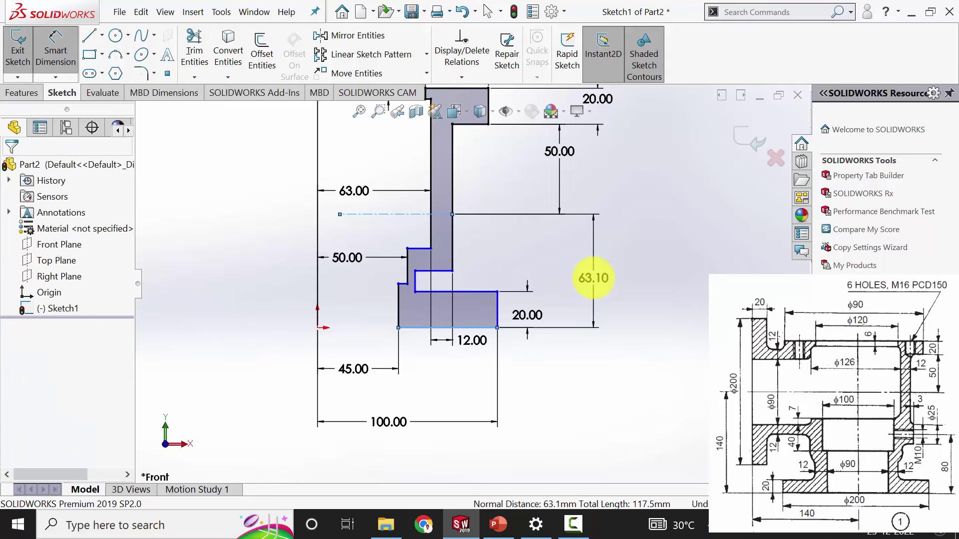
pyautogui.click(593, 278)
pyautogui.write('140')
pyautogui.press('Return')
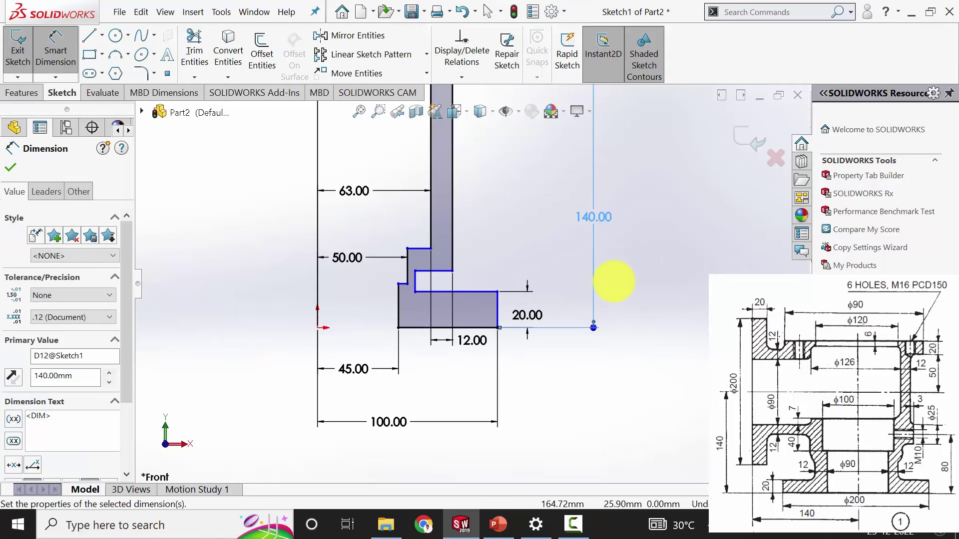
# - Dimension the height of the inner vertical edge at the 50 mm radius step as 47 mm
pyautogui.scroll(4, 614, 281)
pyautogui.scroll(-3, 512, 144)
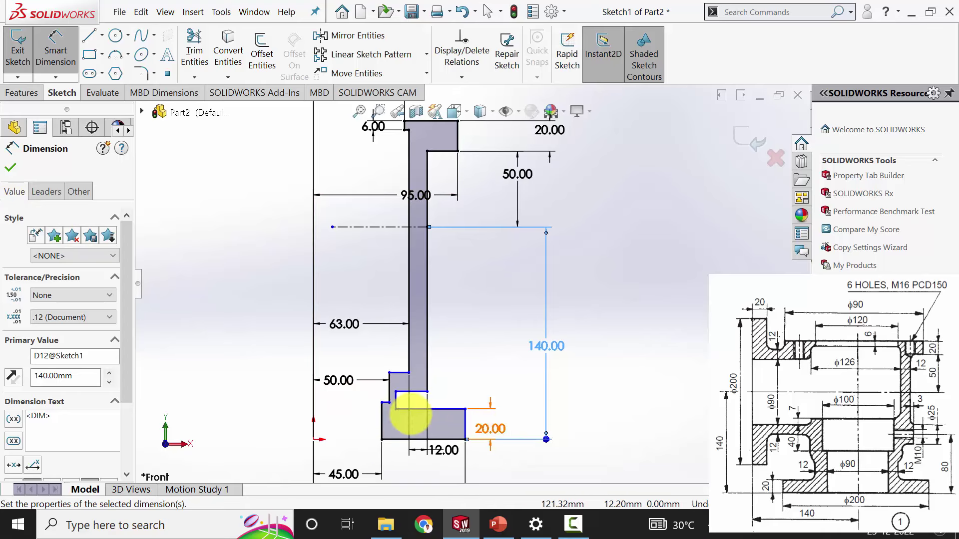
pyautogui.scroll(1, 399, 440)
pyautogui.scroll(-3, 428, 406)
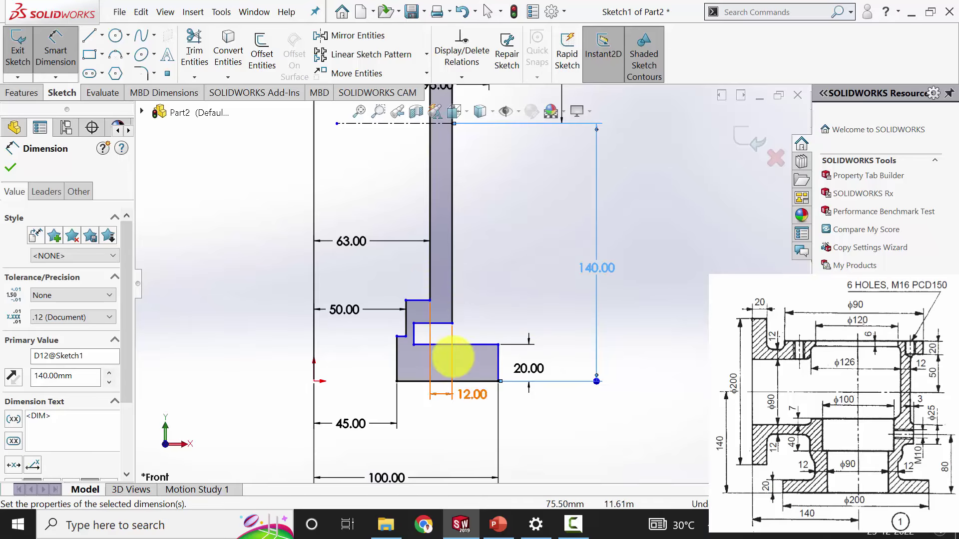
pyautogui.click(406, 318)
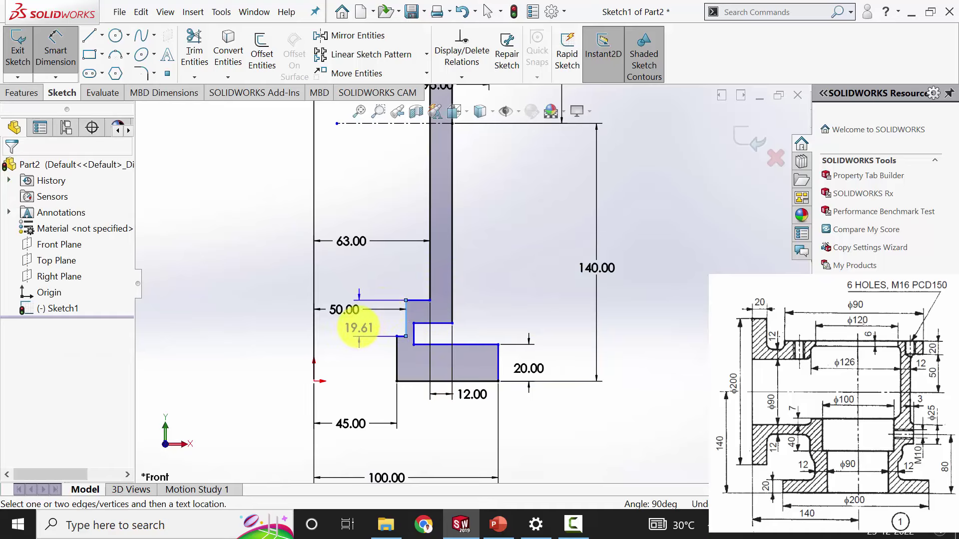
pyautogui.click(358, 328)
pyautogui.write('47')
pyautogui.press('Return')
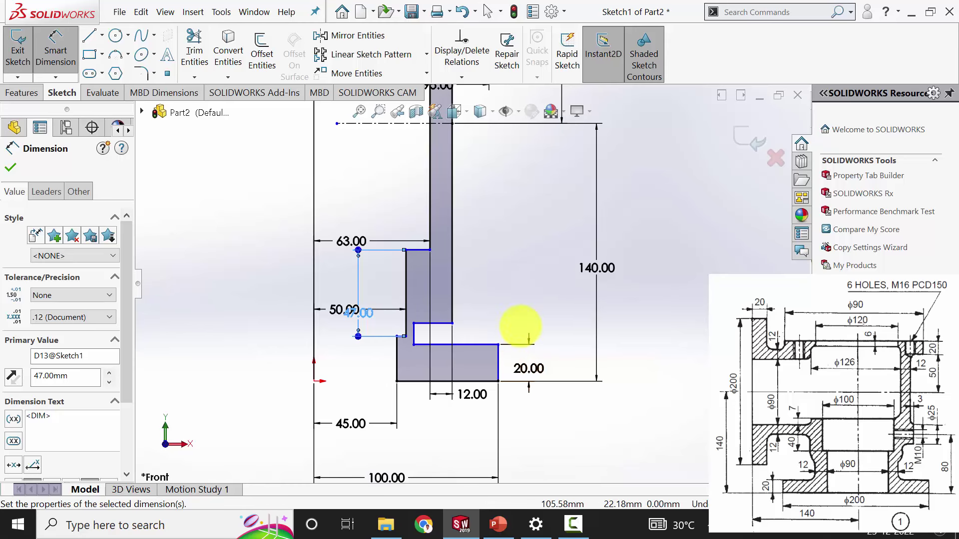
# - Check the valve body drawing in PowerPoint and dimension the distance from the centerline down to the inner step's upper edge as 45-7 mm
pyautogui.scroll(1, 398, 190)
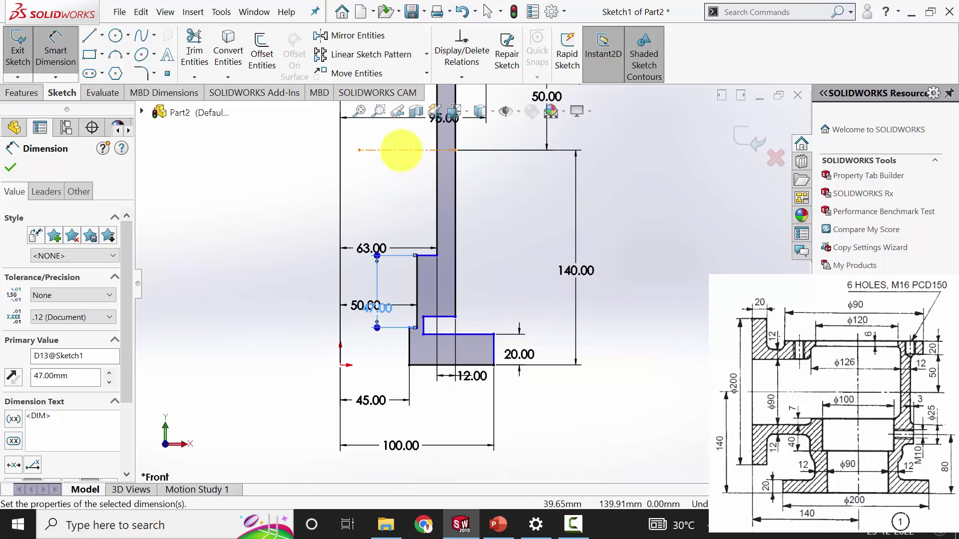
pyautogui.click(498, 524)
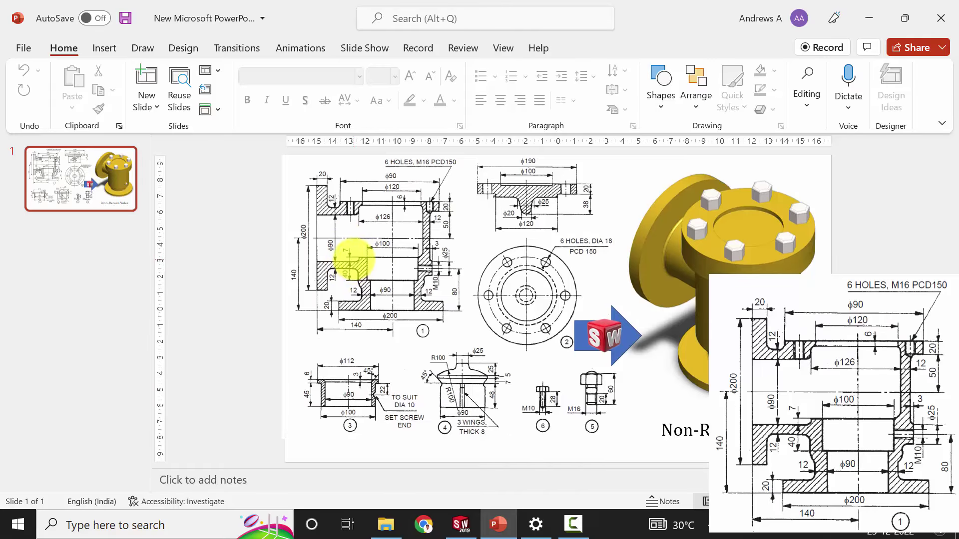
pyautogui.click(460, 525)
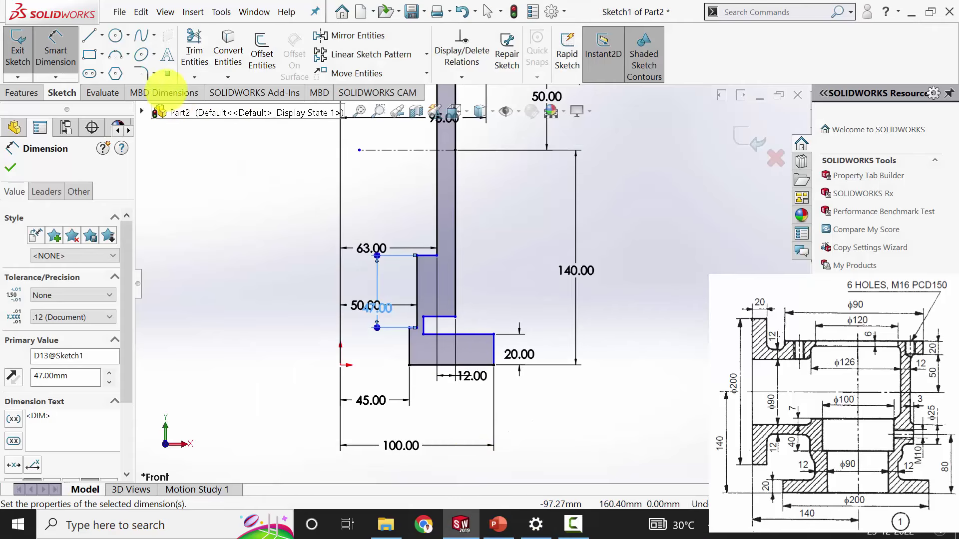
pyautogui.click(429, 260)
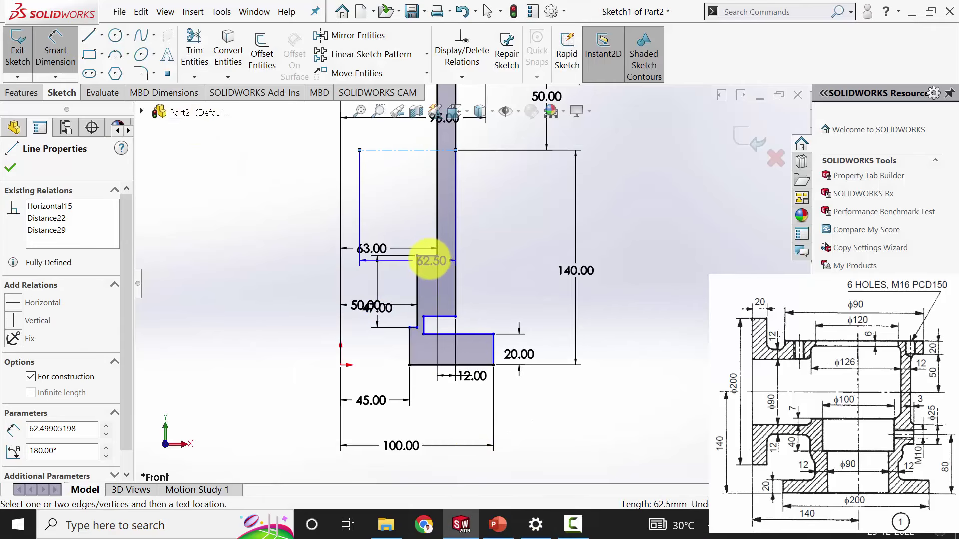
pyautogui.click(425, 255)
pyautogui.click(383, 195)
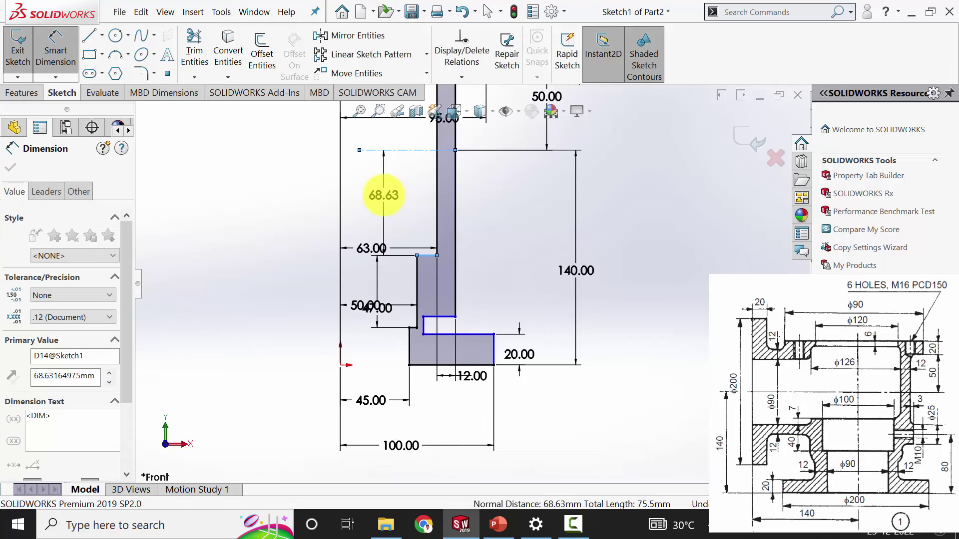
pyautogui.write('45-')
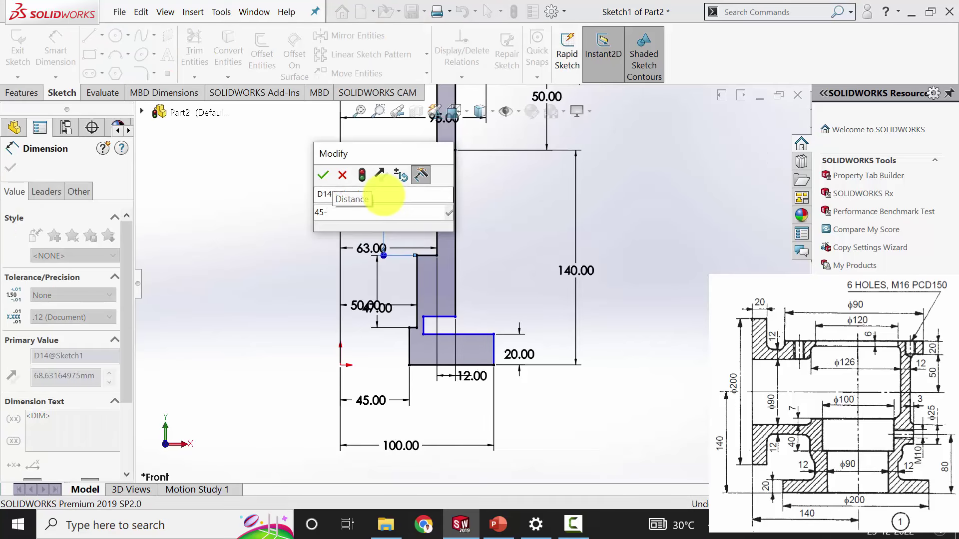
pyautogui.write('7')
pyautogui.press('Return')
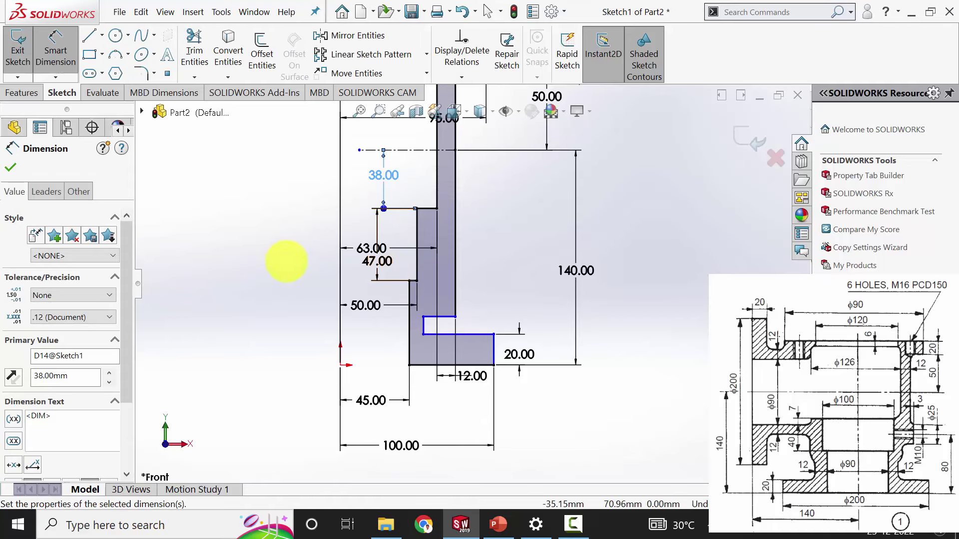
pyautogui.press('Escape')
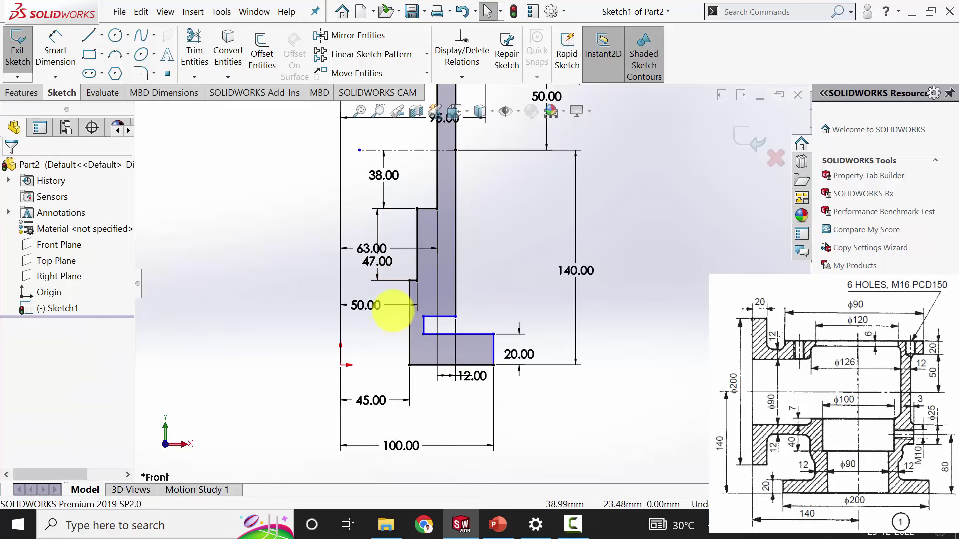
# - Dimension the wall thickness between the lower neck's inner and outer vertical edges as 12 mm
pyautogui.click(55, 53)
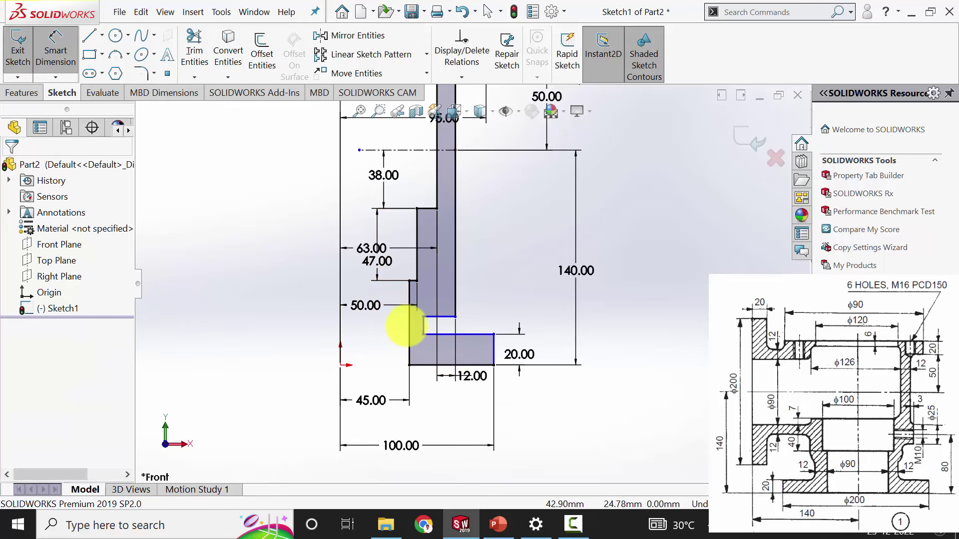
pyautogui.click(410, 319)
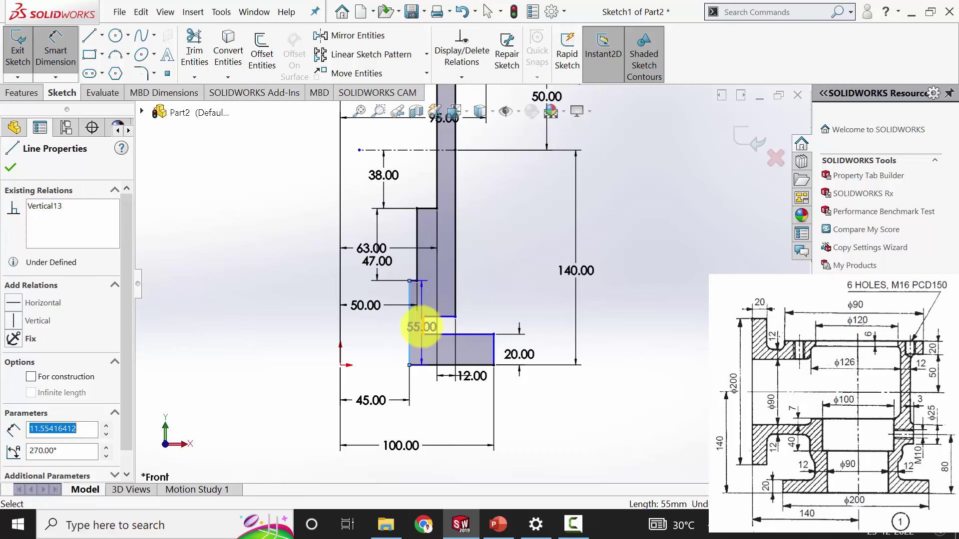
pyautogui.click(381, 332)
pyautogui.write('12')
pyautogui.press('Return')
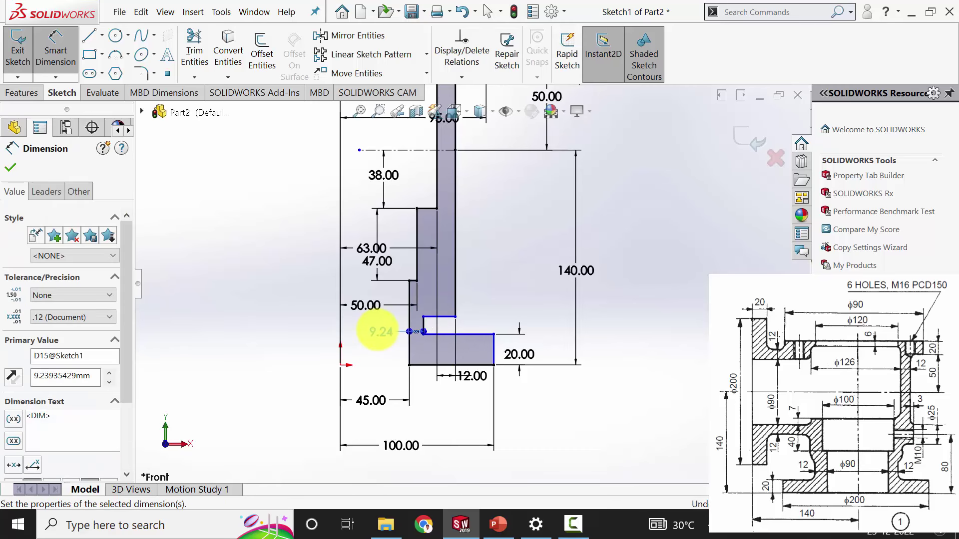
# - Dimension the vertical distance between the lower inner step and the outer shoulder above the neck as 12 mm
pyautogui.click(413, 280)
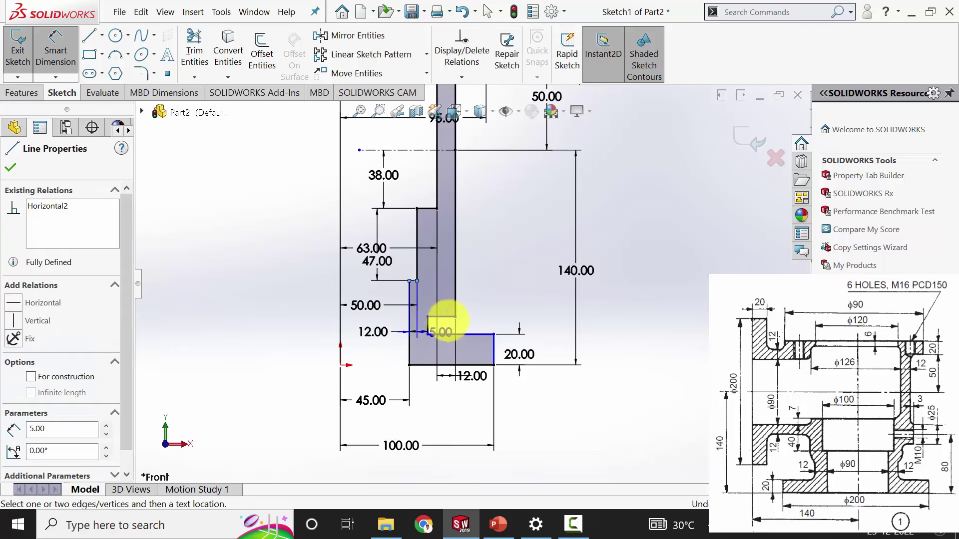
pyautogui.click(456, 316)
pyautogui.click(480, 304)
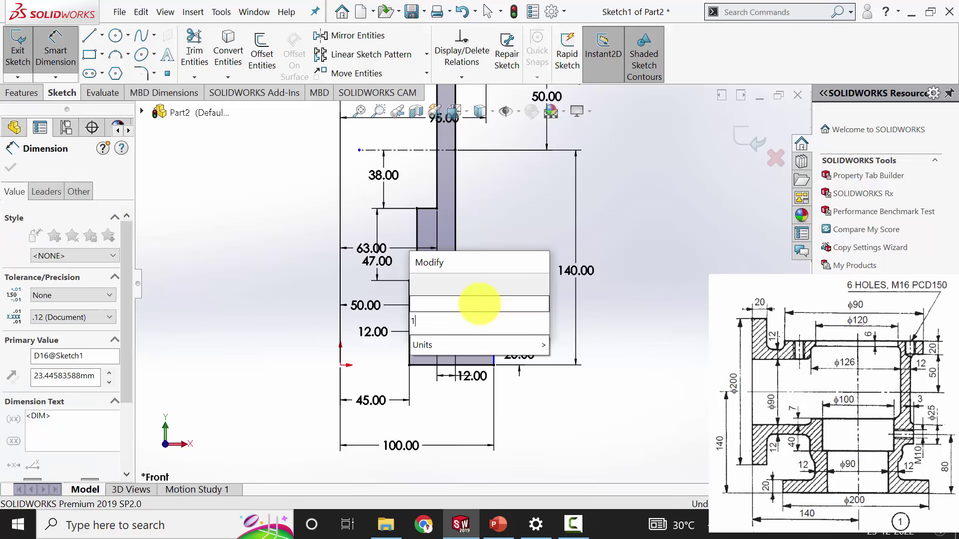
pyautogui.write('12')
pyautogui.press('Return')
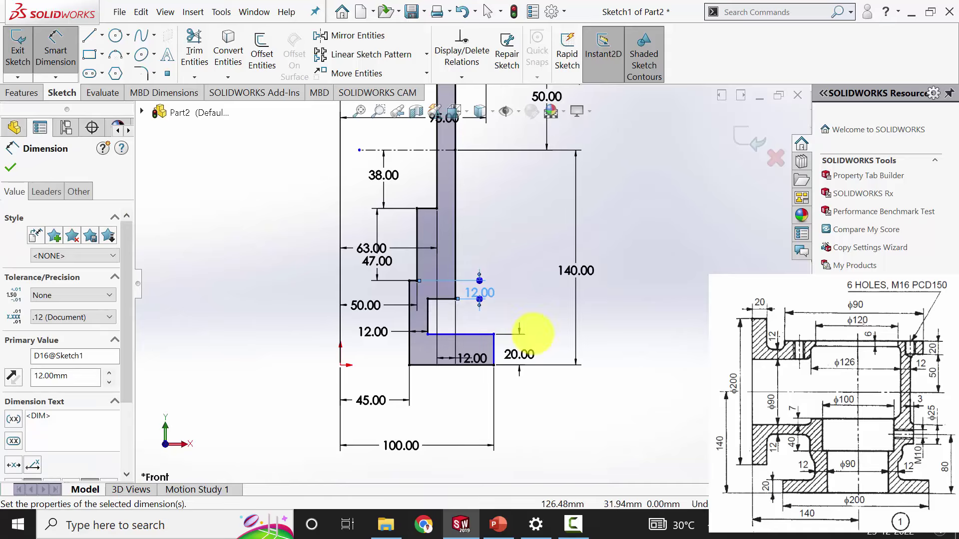
pyautogui.press('Escape')
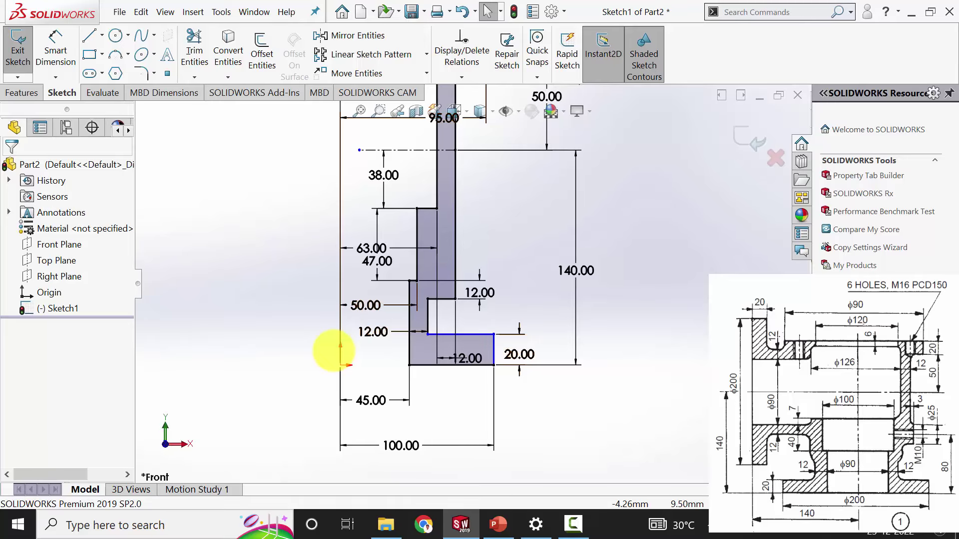
# - Test the freedom of the base flange's upper outer corner by moving it, and constrain the flange's outer edge to be vertical
pyautogui.scroll(-2, 523, 402)
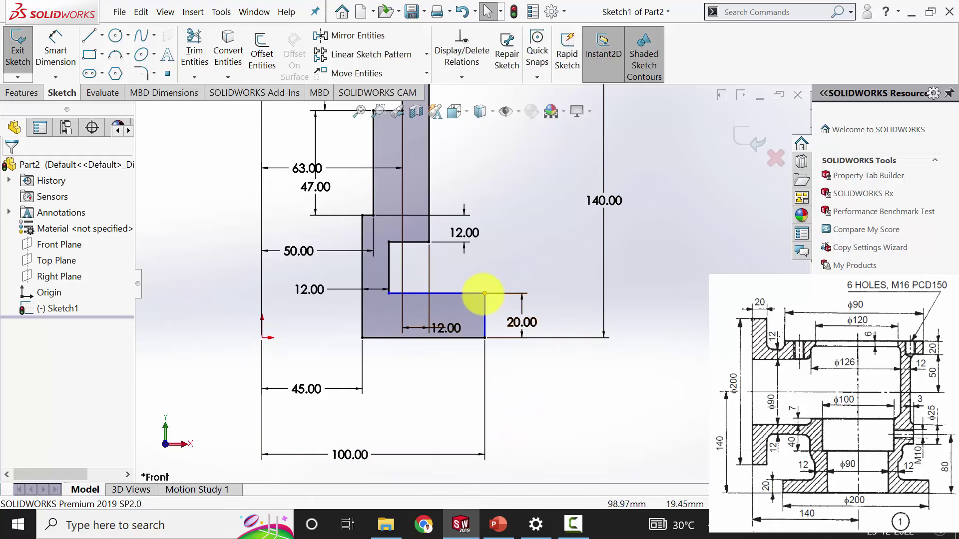
pyautogui.click(484, 293)
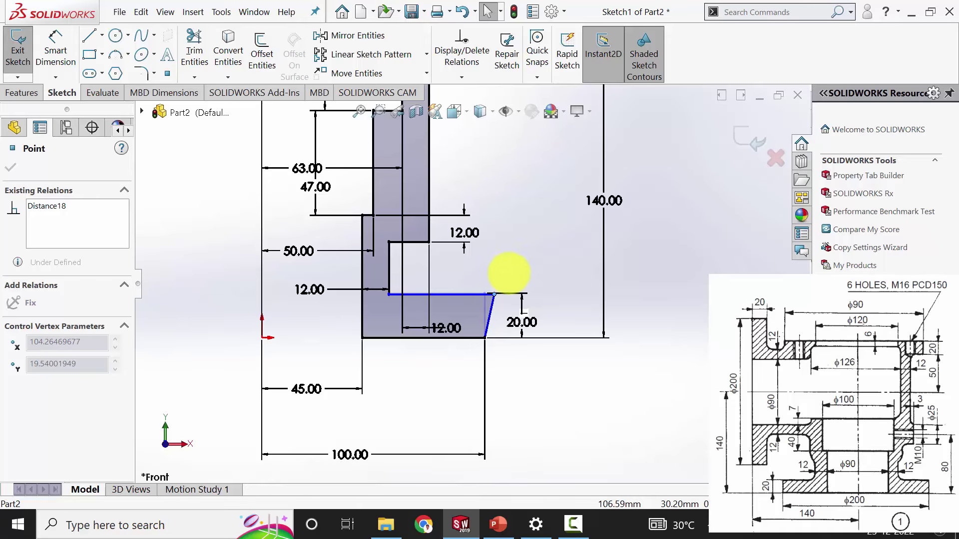
pyautogui.moveTo(498, 274); pyautogui.dragTo(491, 294)
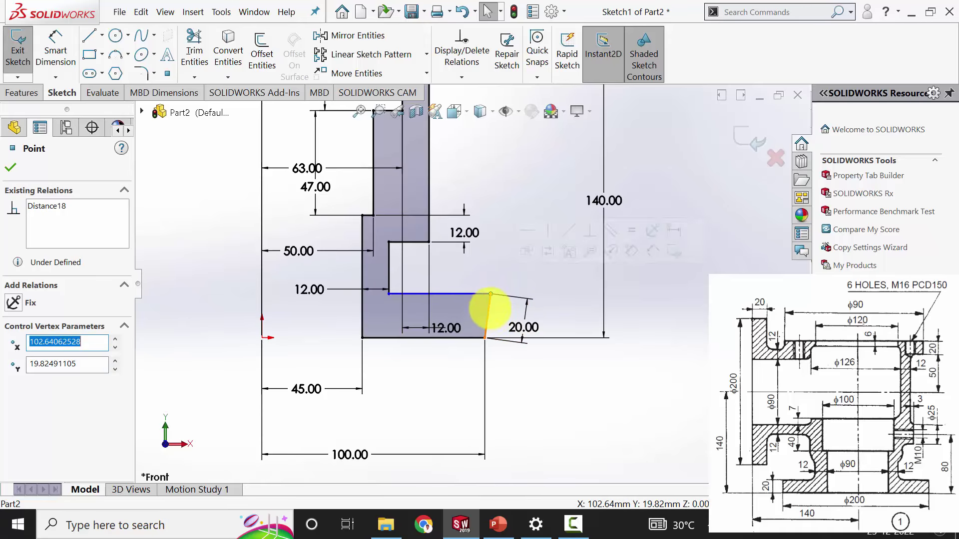
pyautogui.click(10, 168)
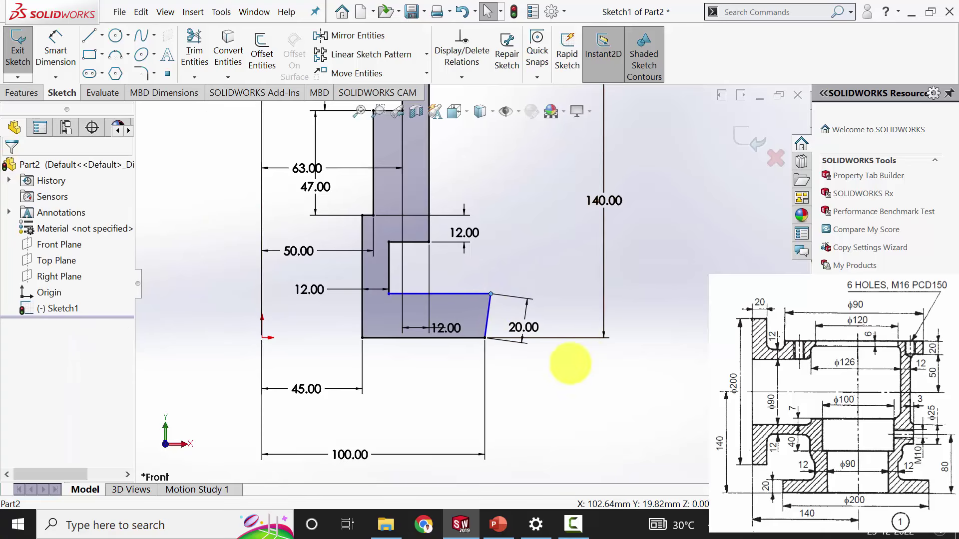
pyautogui.click(488, 320)
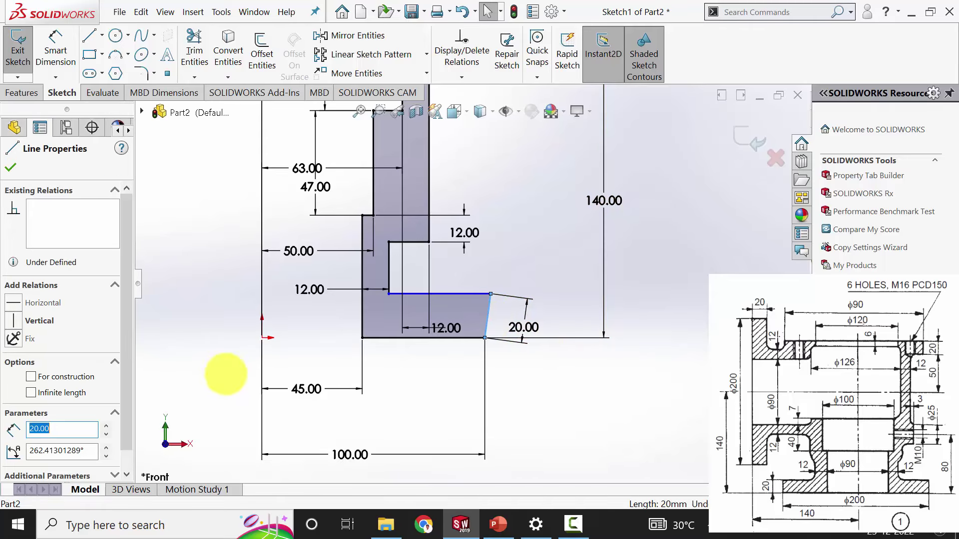
pyautogui.click(13, 321)
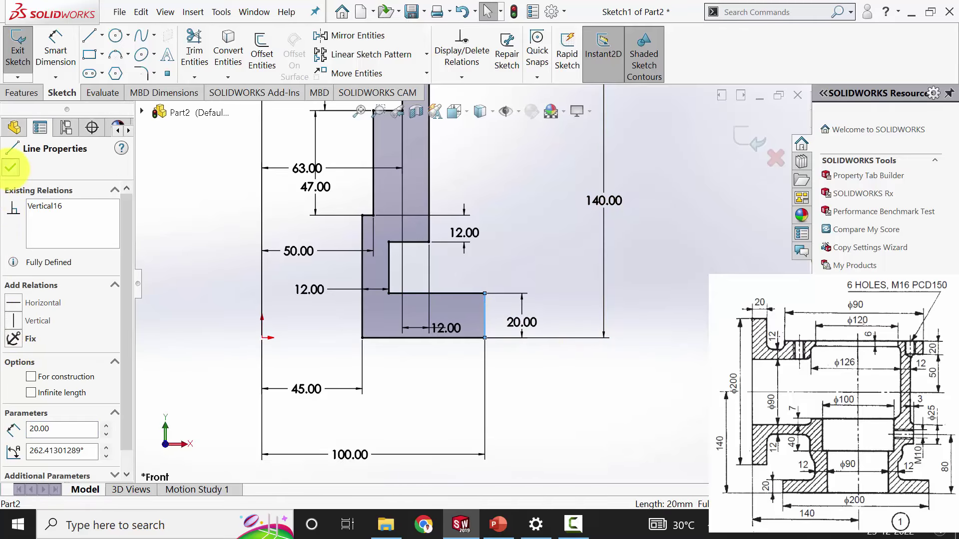
pyautogui.click(10, 168)
# - Draw a vertical centerline about 63.5 mm long upward from the origin
pyautogui.scroll(6, 522, 336)
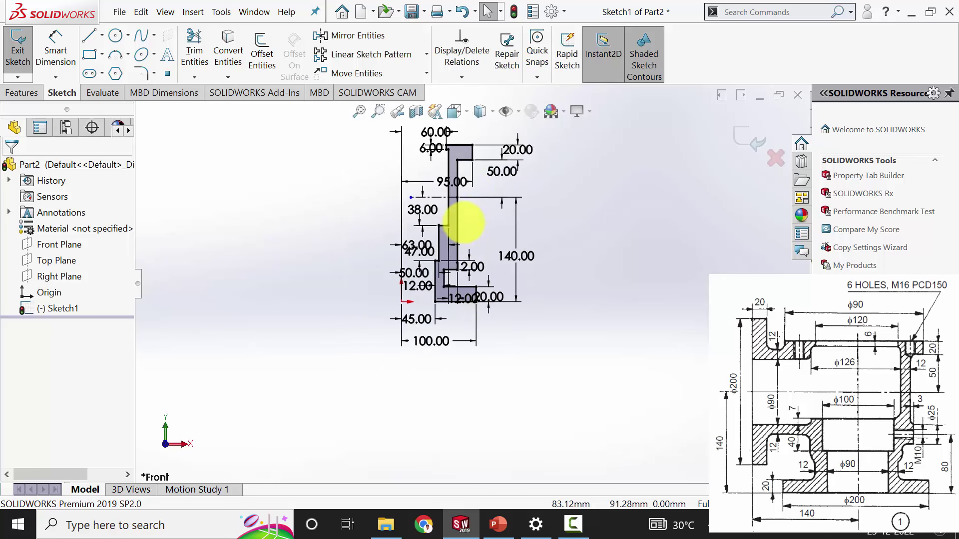
pyautogui.scroll(-4, 419, 392)
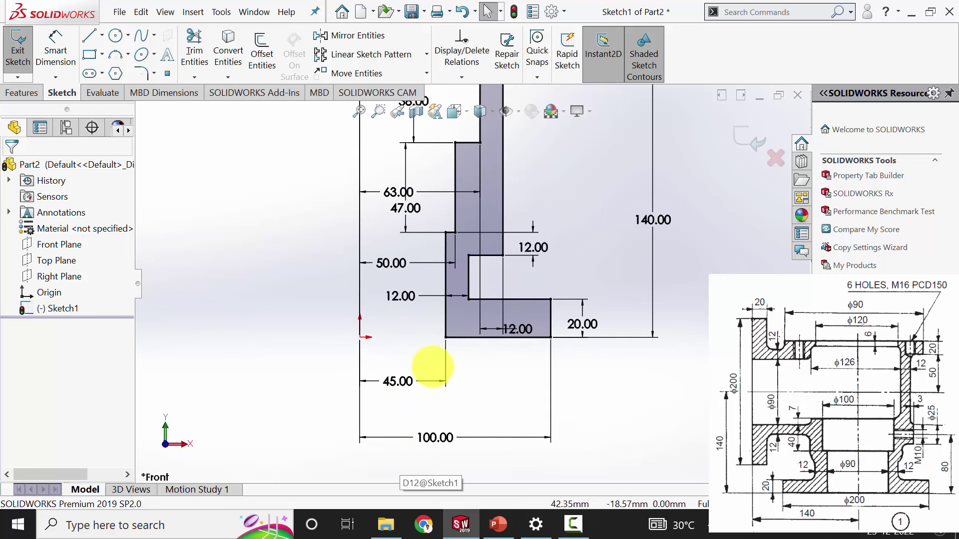
pyautogui.click(102, 34)
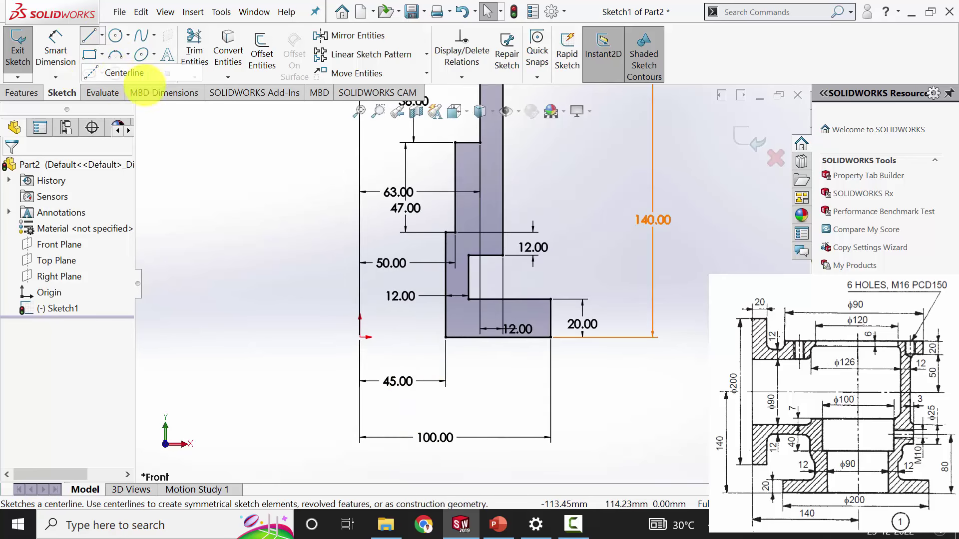
pyautogui.click(118, 75)
pyautogui.click(360, 337)
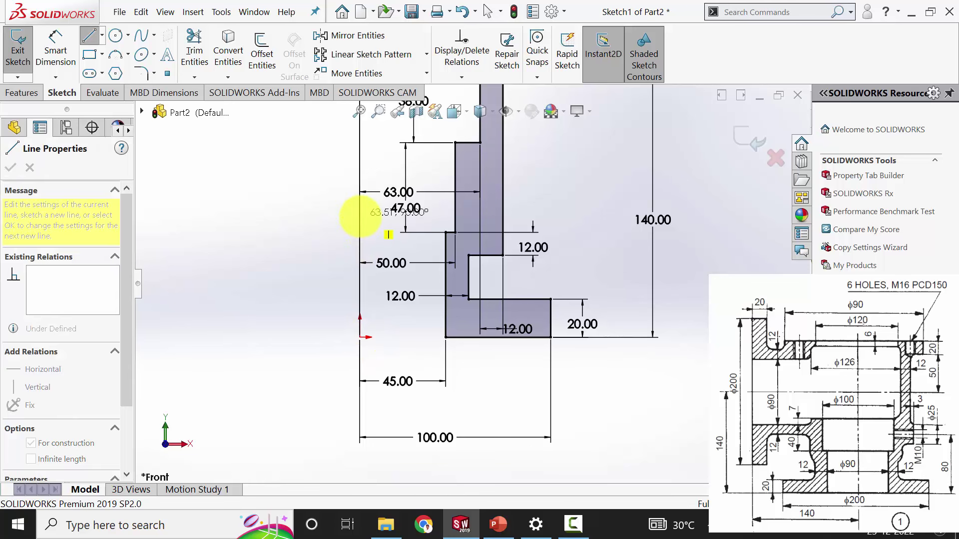
pyautogui.click(359, 216)
pyautogui.press('Escape')
# - Revolve the profile 360 degrees about the vertical centerline through the origin
pyautogui.click(21, 92)
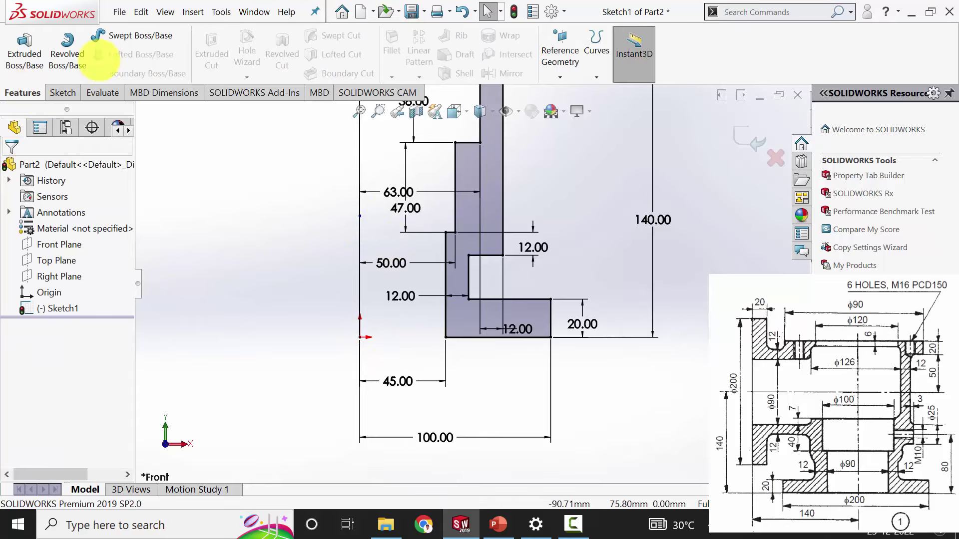
pyautogui.click(65, 50)
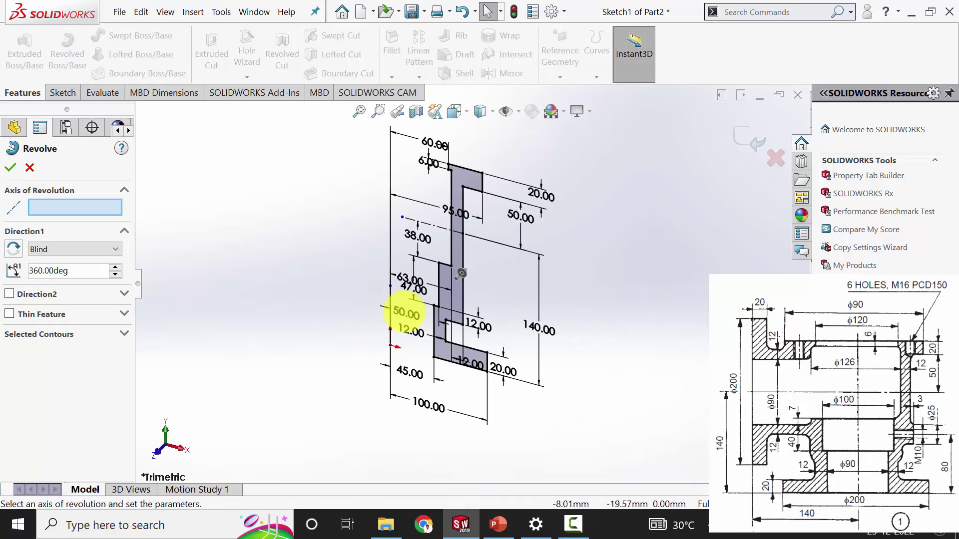
pyautogui.click(390, 297)
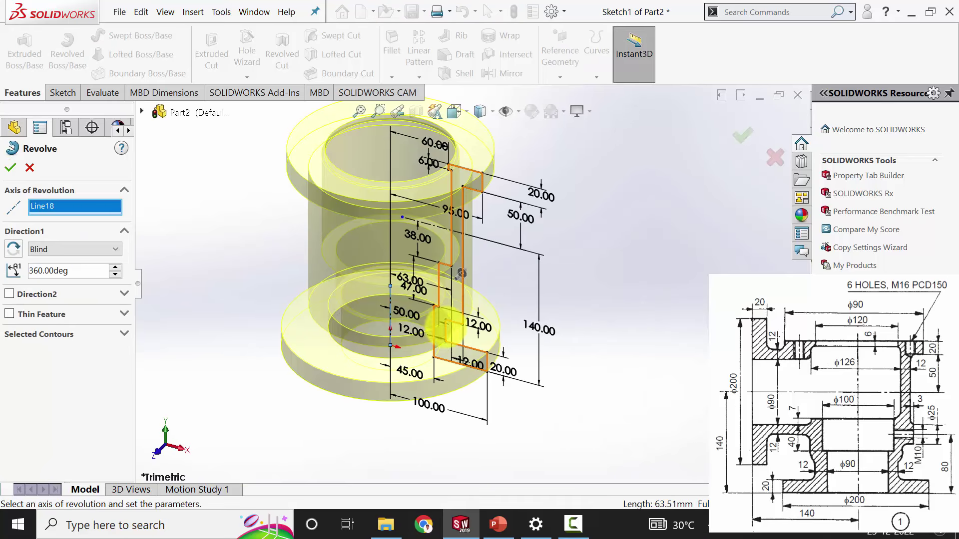
pyautogui.click(10, 167)
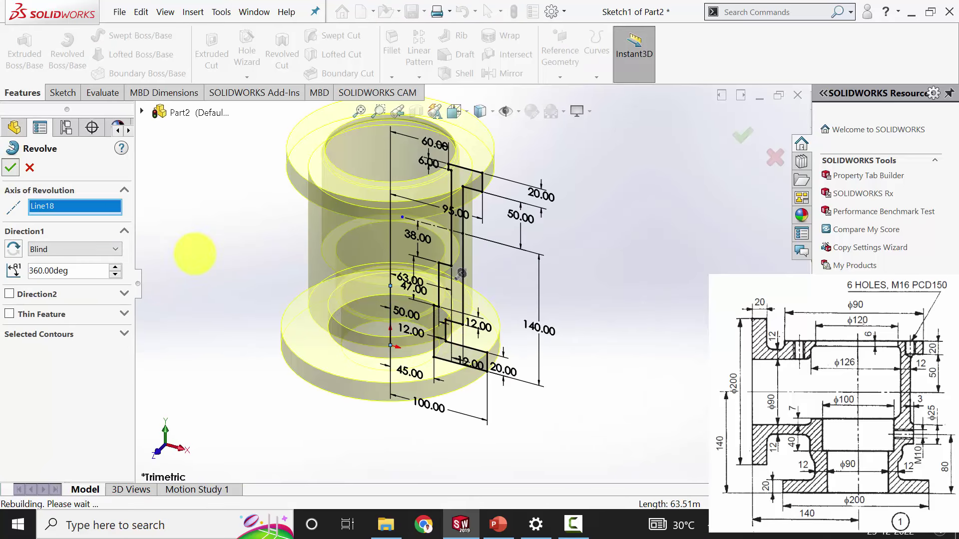
# - Start a 3 mm fillet and select the four outer circular edges at the body's lower end, the neck and the top flange's underside
pyautogui.moveTo(269, 287); pyautogui.dragTo(329, 270, button='middle')
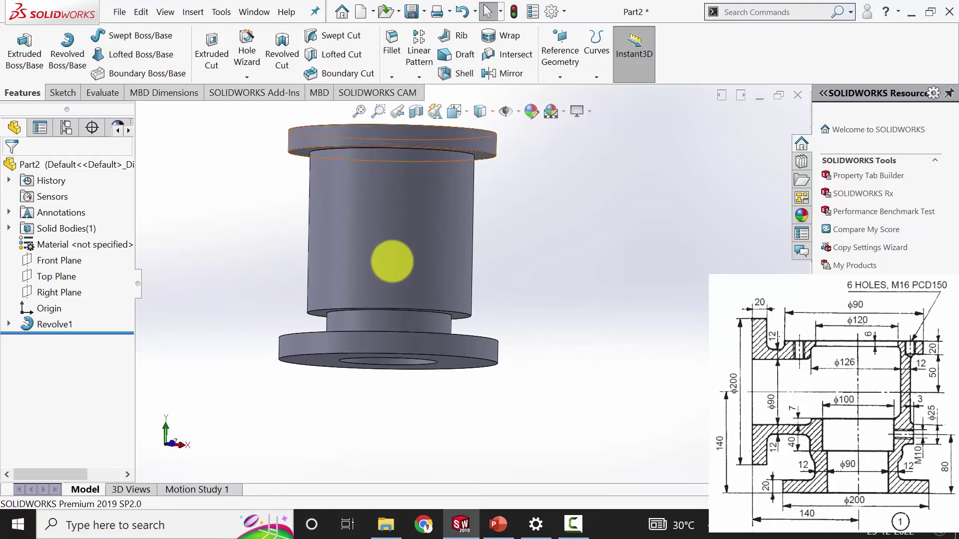
pyautogui.scroll(-2, 531, 248)
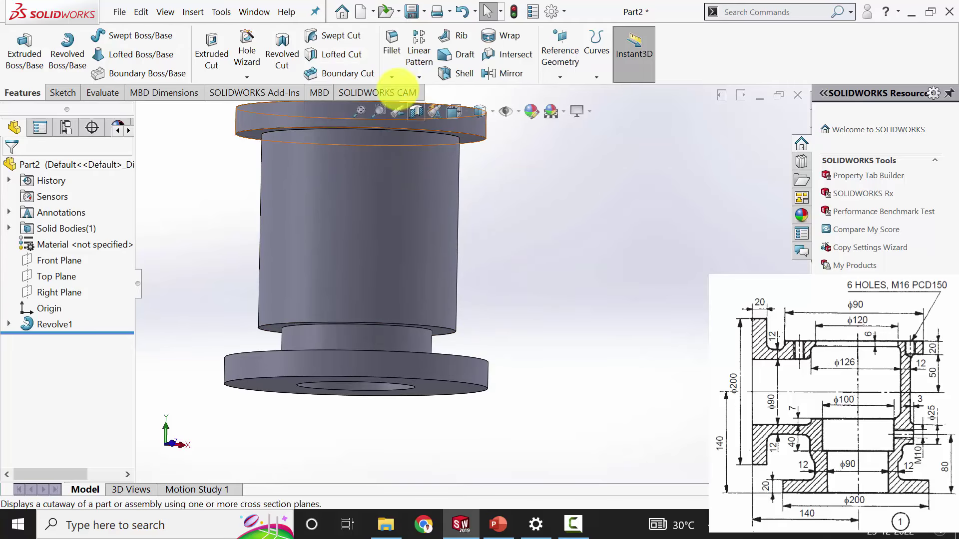
pyautogui.click(391, 50)
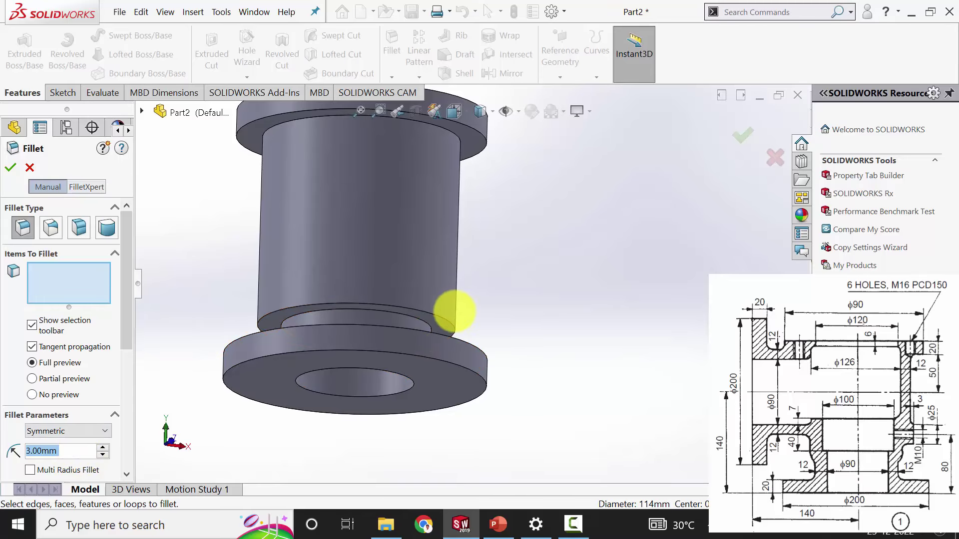
pyautogui.click(436, 318)
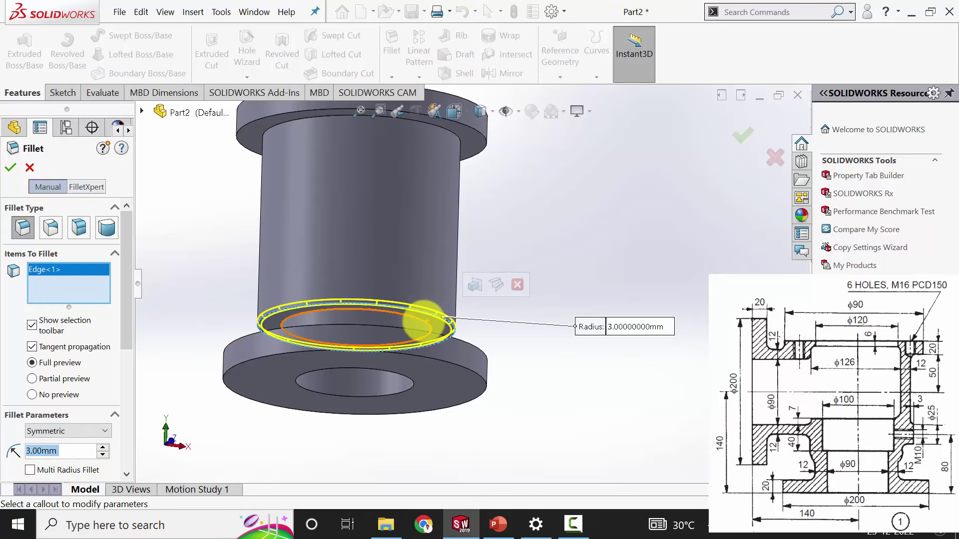
pyautogui.click(452, 325)
pyautogui.moveTo(488, 325); pyautogui.dragTo(470, 164, button='middle')
pyautogui.click(419, 371)
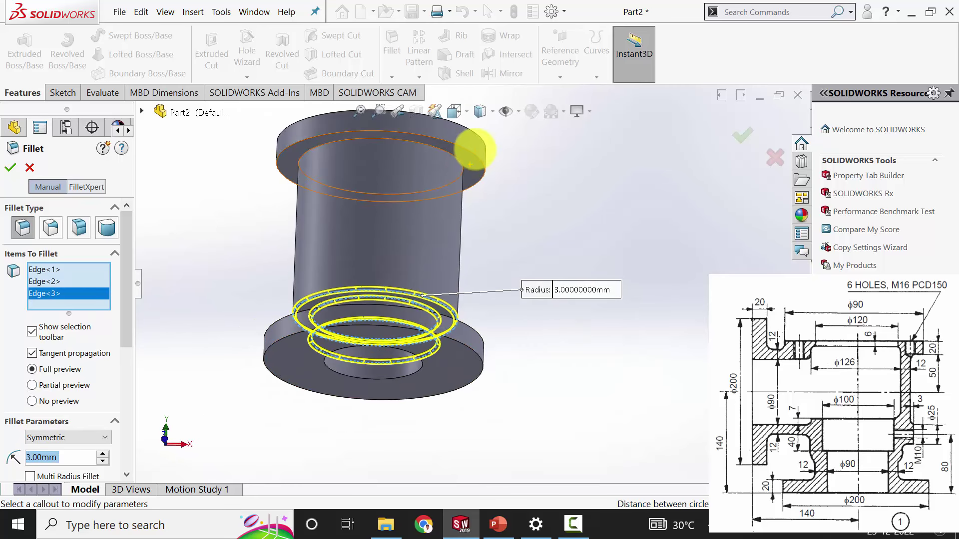
pyautogui.click(442, 150)
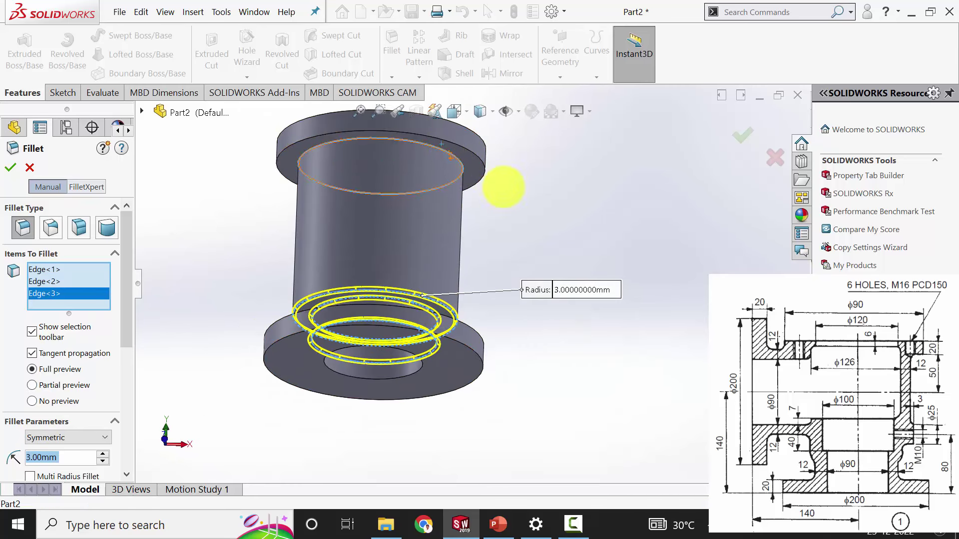
# - Add the two inner circular edges of the bore to the selection and apply the 3 mm fillet
pyautogui.moveTo(471, 288); pyautogui.dragTo(424, 252, button='middle')
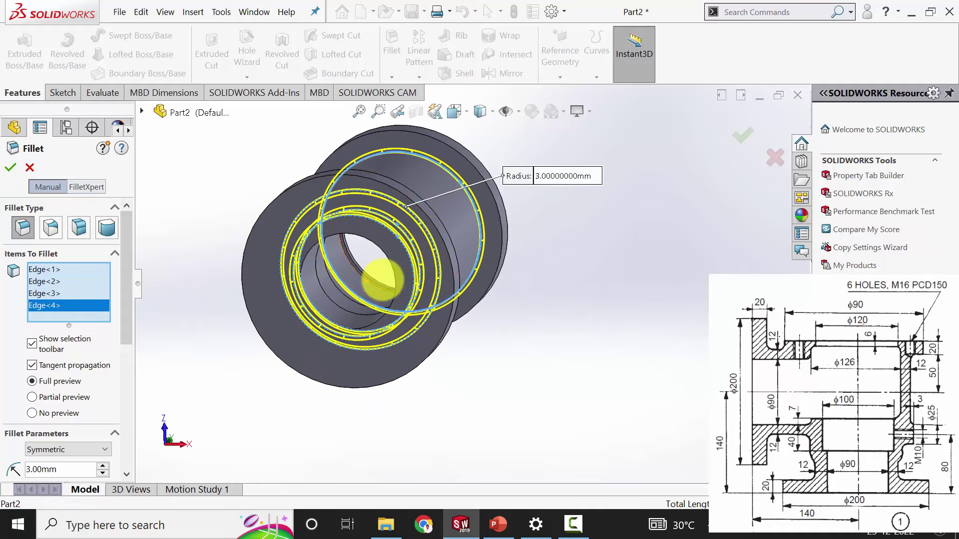
pyautogui.click(477, 295)
pyautogui.moveTo(411, 305); pyautogui.dragTo(474, 305, button='middle')
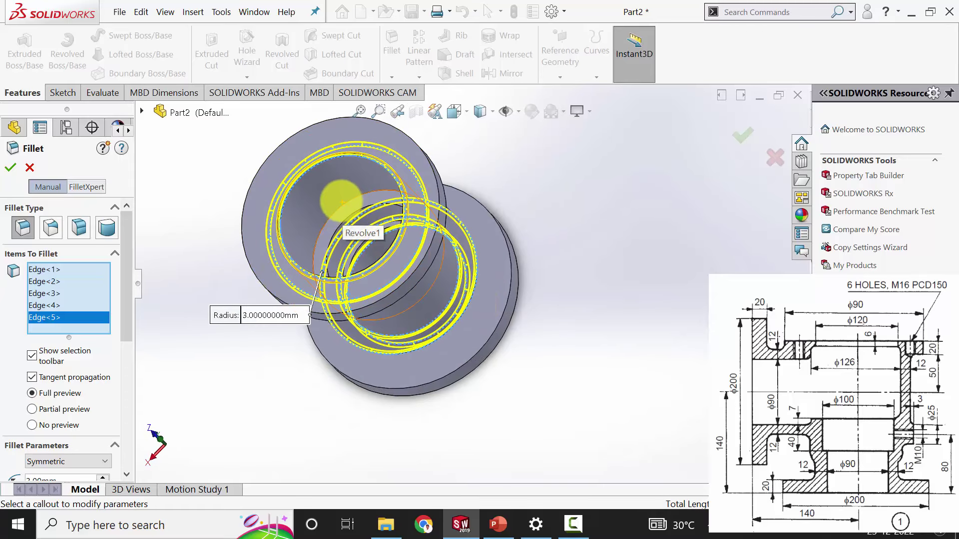
pyautogui.click(368, 208)
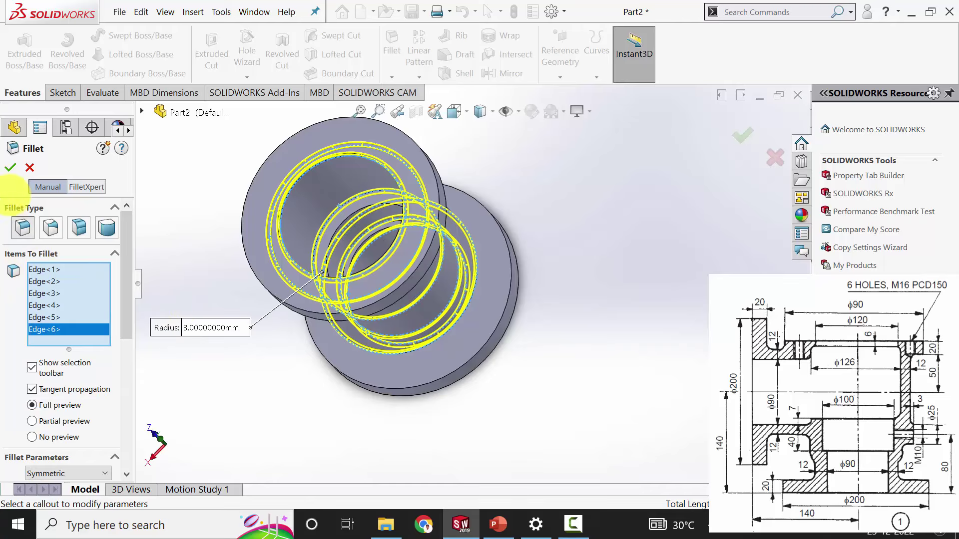
pyautogui.click(10, 167)
# - Create a reference plane parallel to the Front Plane at an offset of 140 mm
pyautogui.moveTo(284, 381); pyautogui.dragTo(394, 344, button='middle')
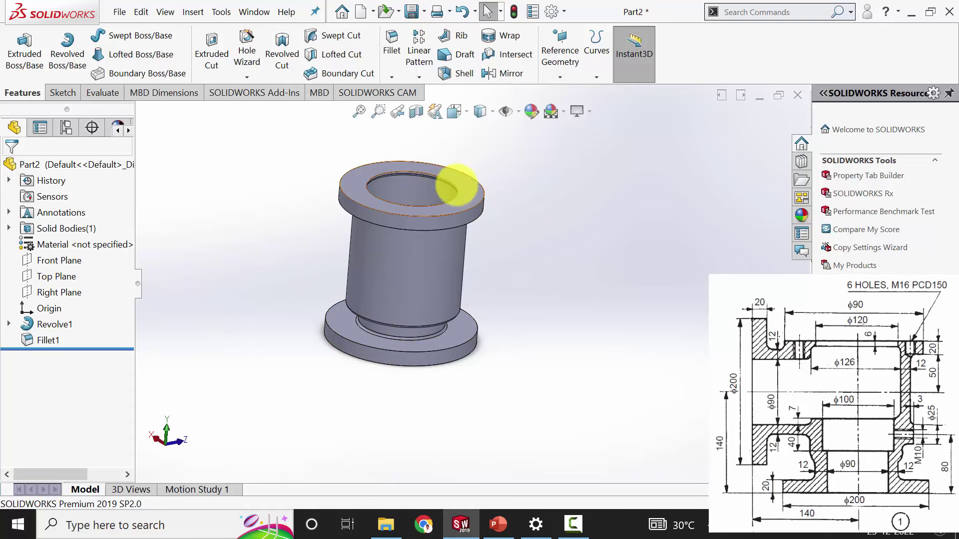
pyautogui.click(560, 59)
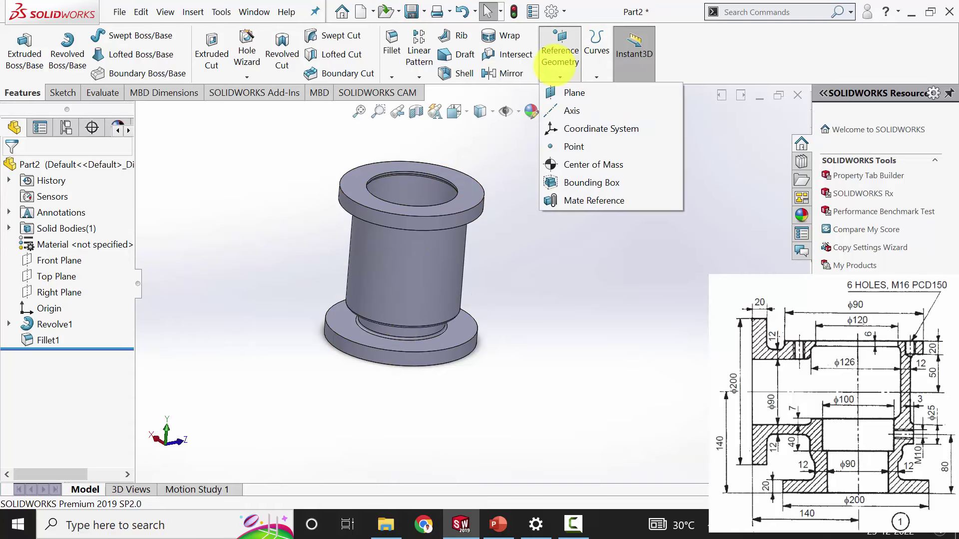
pyautogui.click(574, 93)
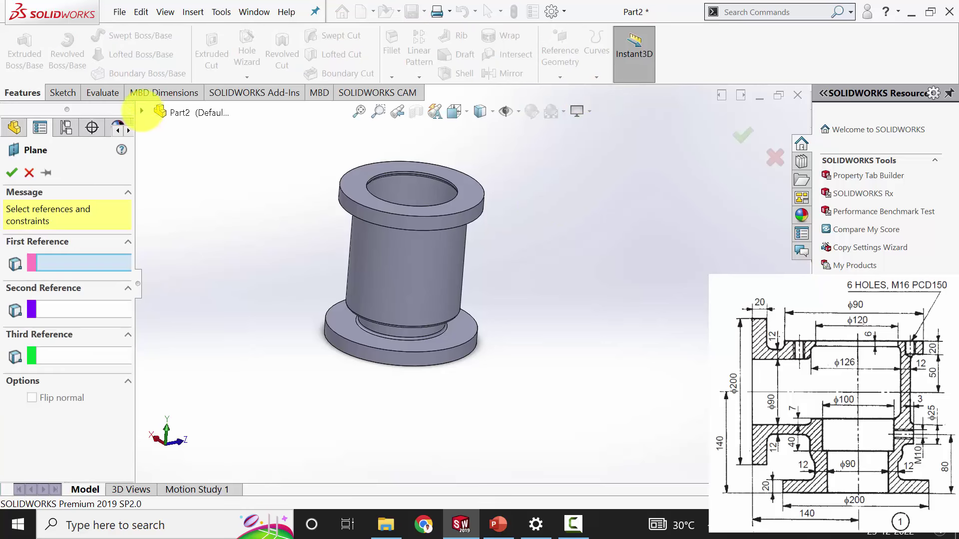
pyautogui.click(142, 111)
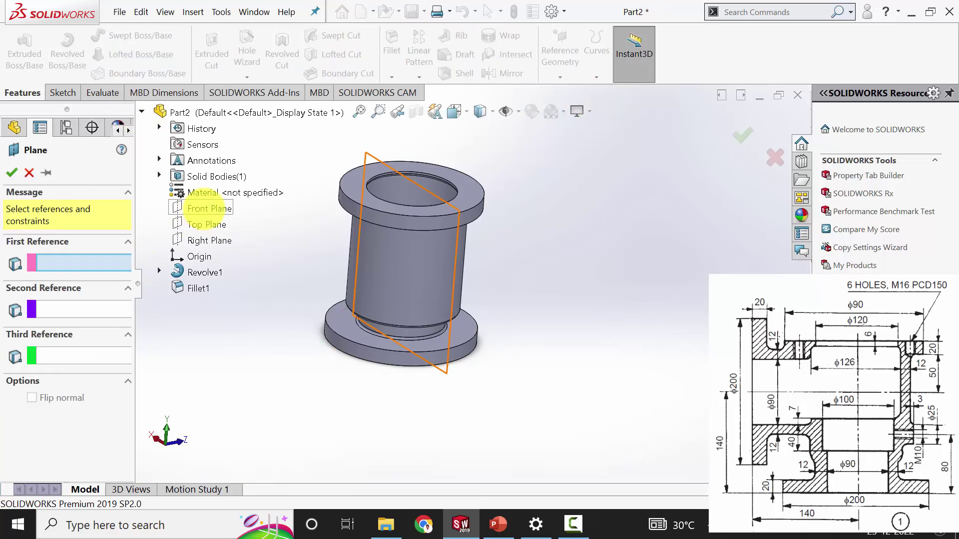
pyautogui.click(208, 208)
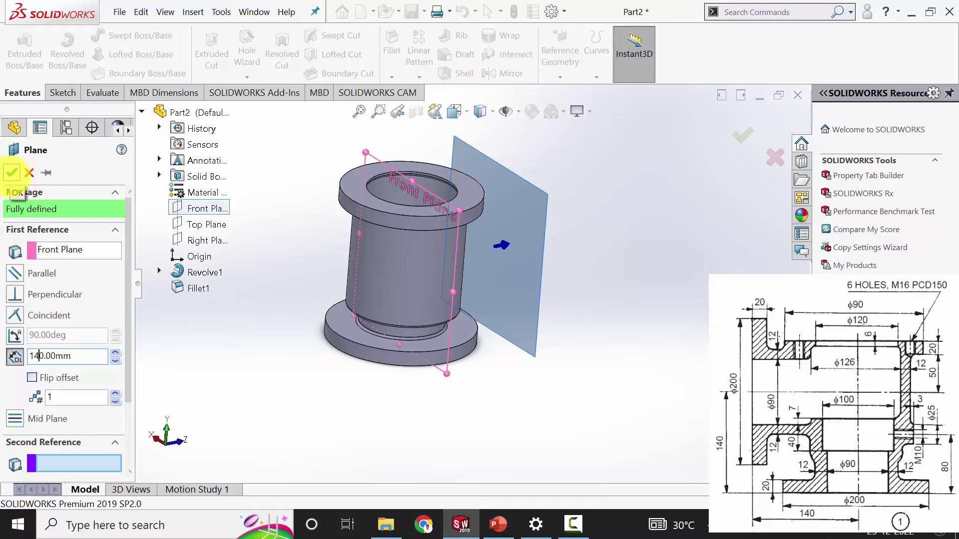
pyautogui.click(11, 173)
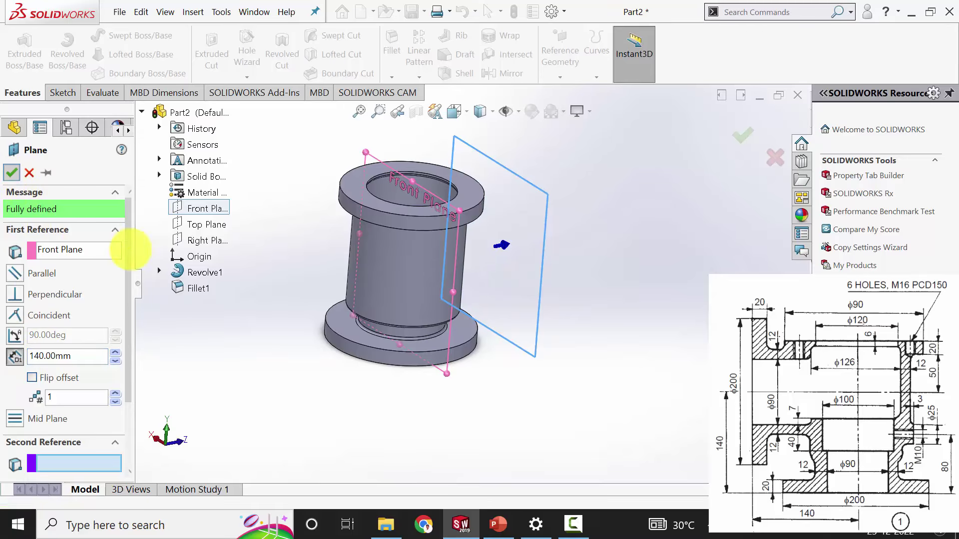
# - On the new offset plane, sketch a circle of about 86 mm radius centred about 125 mm above the origin
pyautogui.moveTo(561, 332); pyautogui.dragTo(314, 403, button='middle')
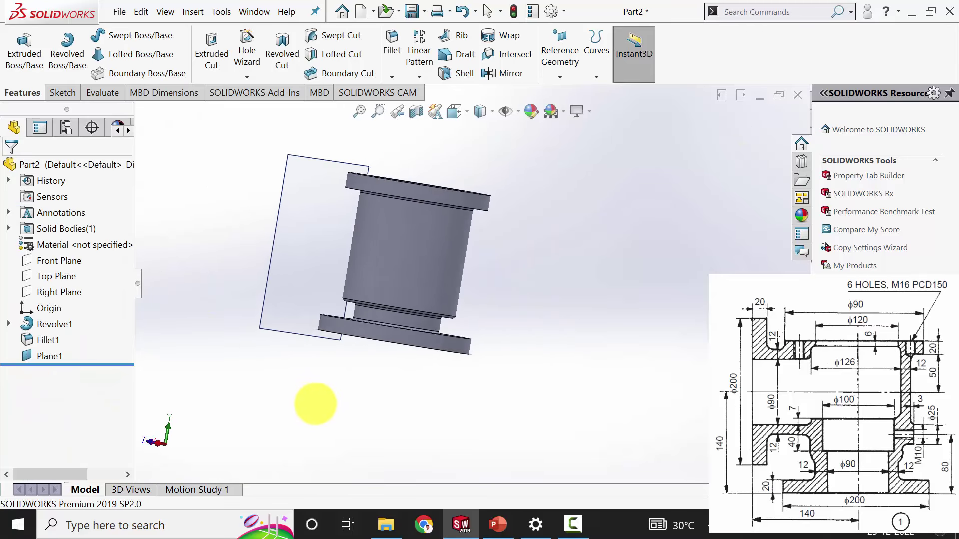
pyautogui.click(295, 267)
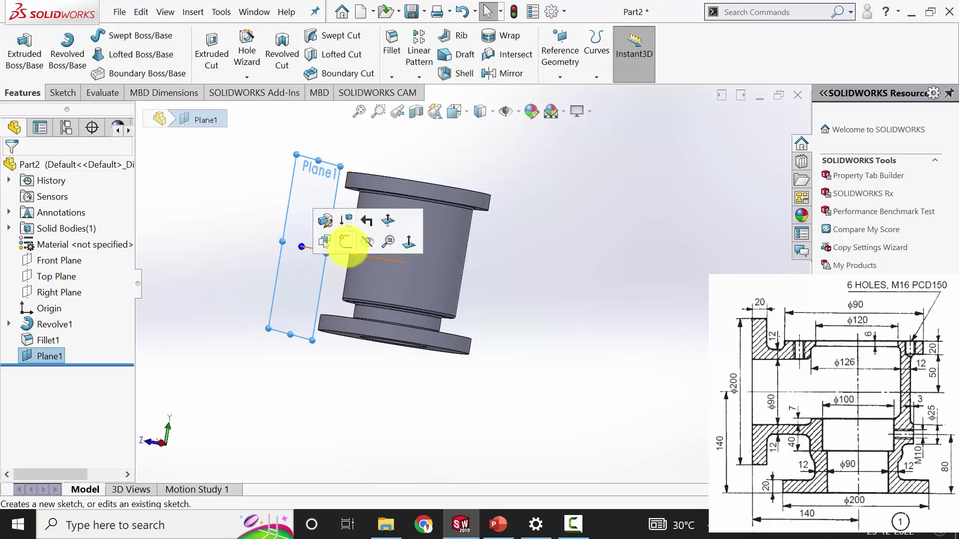
pyautogui.click(346, 242)
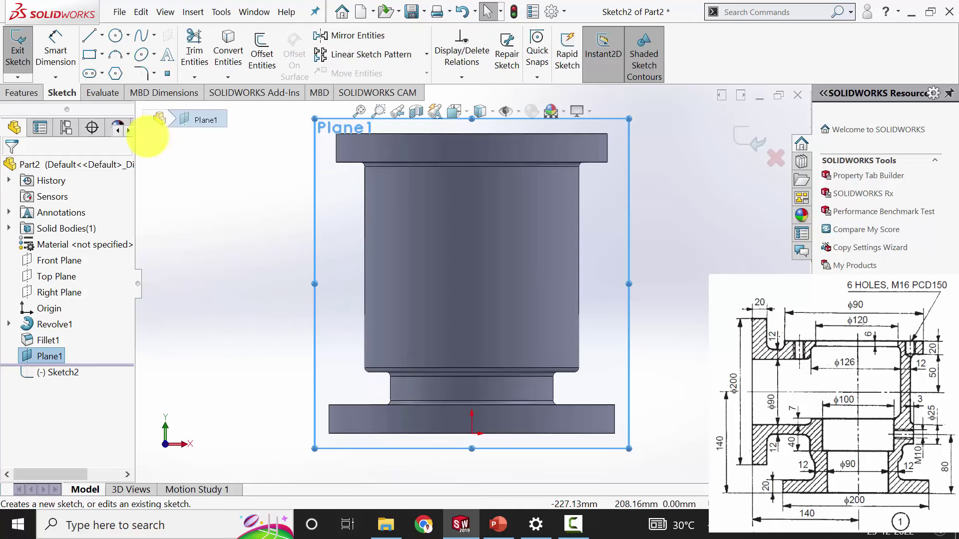
pyautogui.click(115, 36)
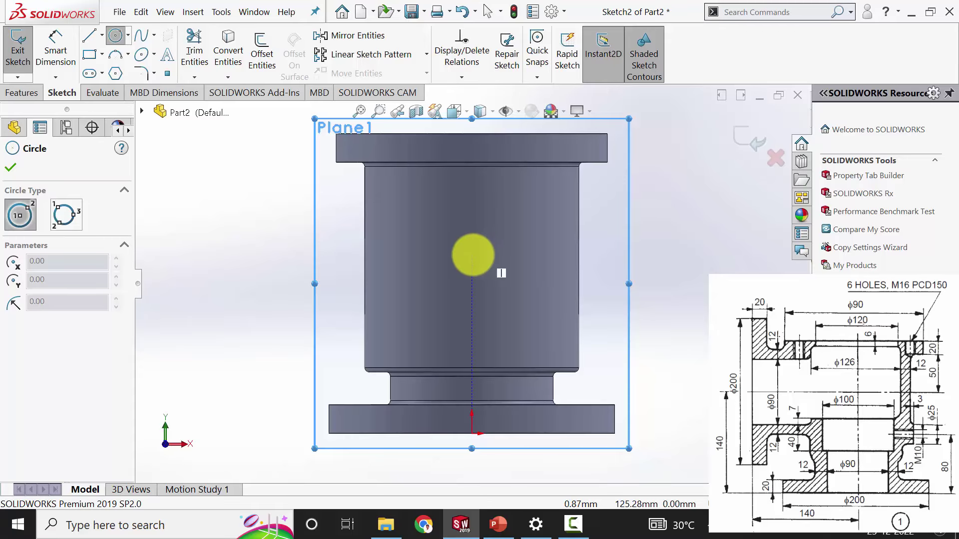
pyautogui.moveTo(472, 255); pyautogui.dragTo(592, 287)
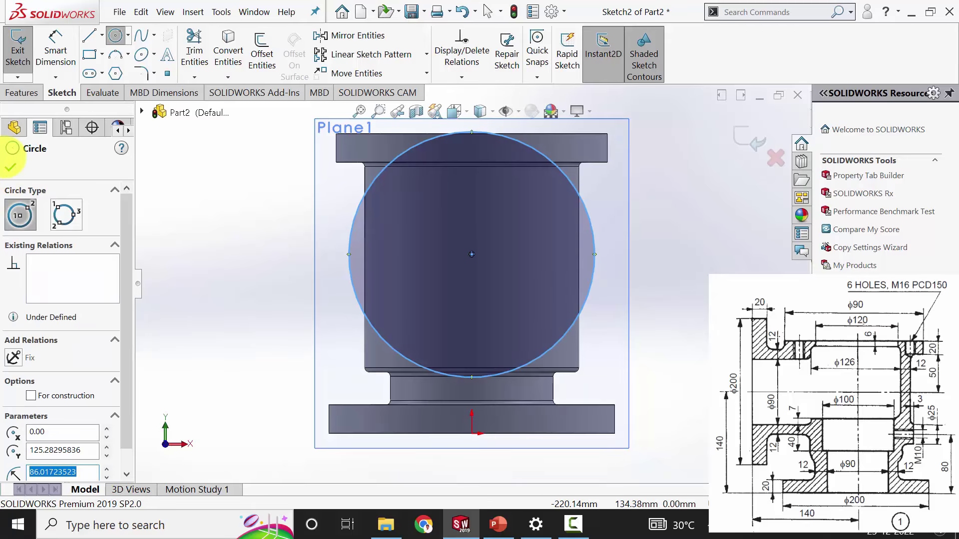
pyautogui.click(10, 167)
# - Dimension the circle's diameter, entering 120 mm and correcting it to 200 mm
pyautogui.click(56, 51)
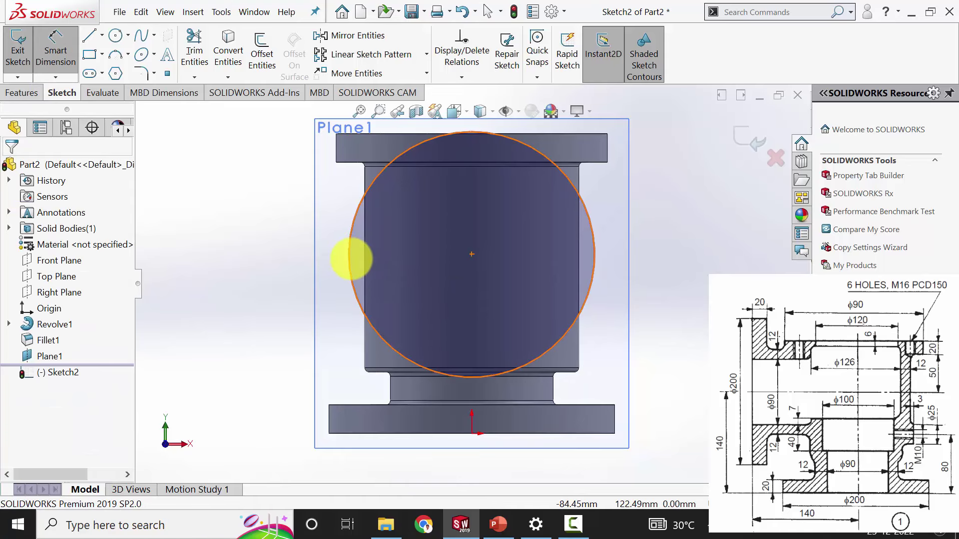
pyautogui.click(351, 259)
pyautogui.click(226, 238)
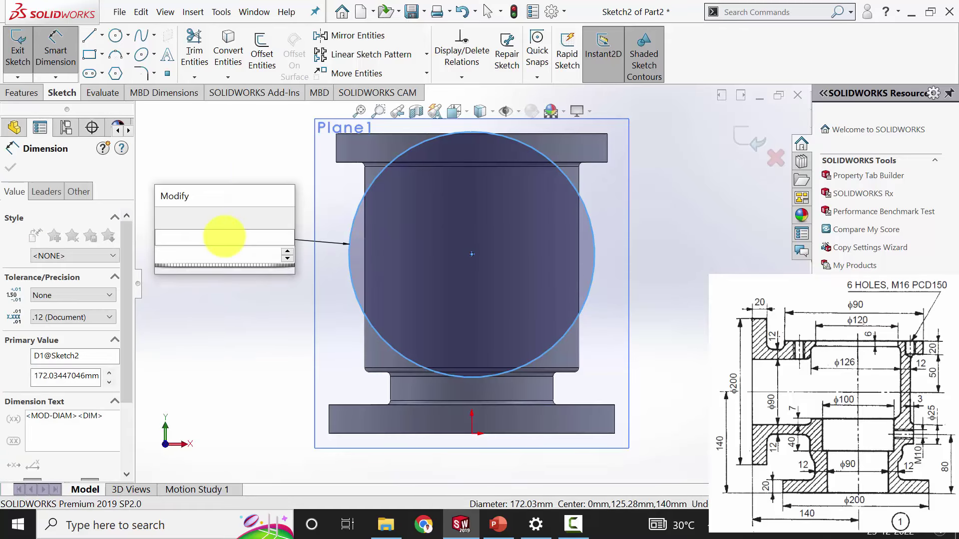
pyautogui.write('120')
pyautogui.press('Return')
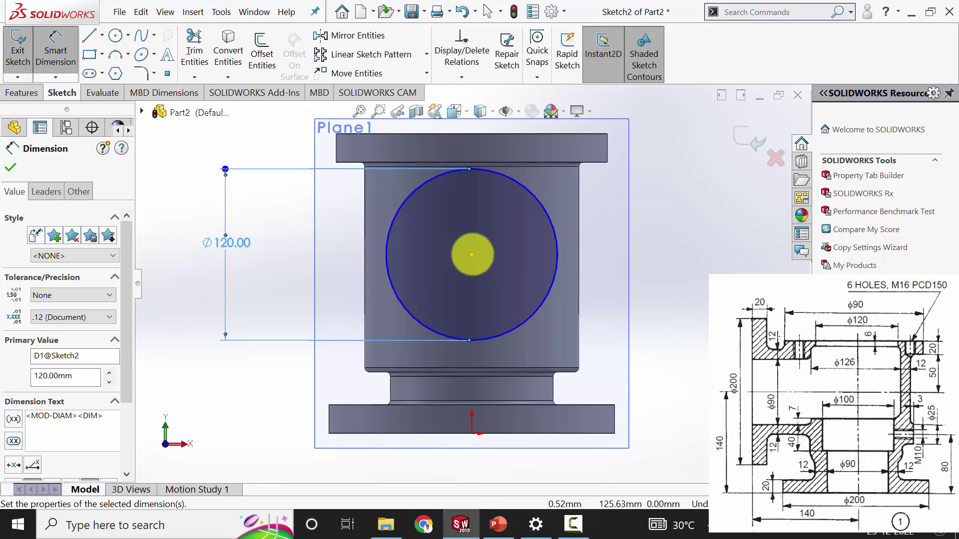
pyautogui.doubleClick(244, 252)
pyautogui.write('200')
pyautogui.press('Return')
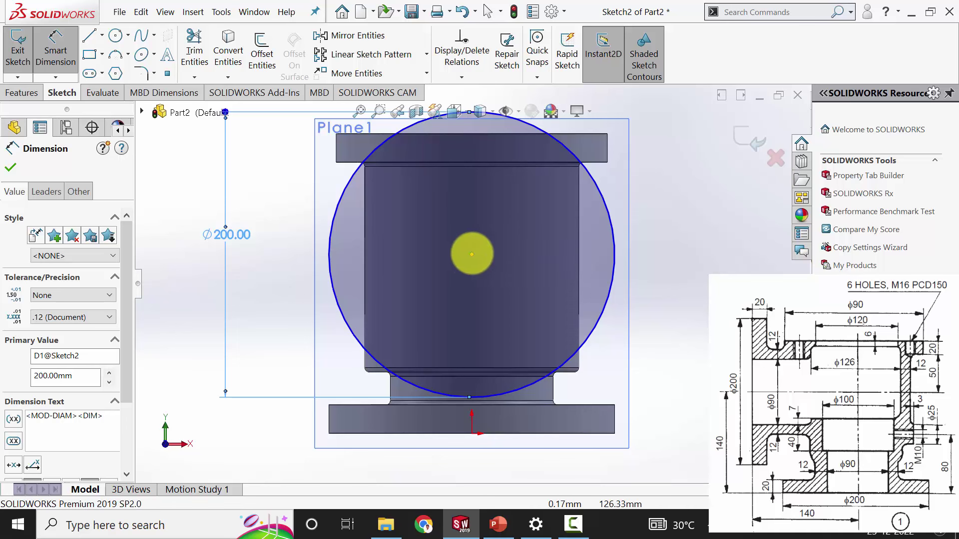
# - Dimension the height of the circle's centre above the origin as 140 mm
pyautogui.click(472, 254)
pyautogui.click(471, 434)
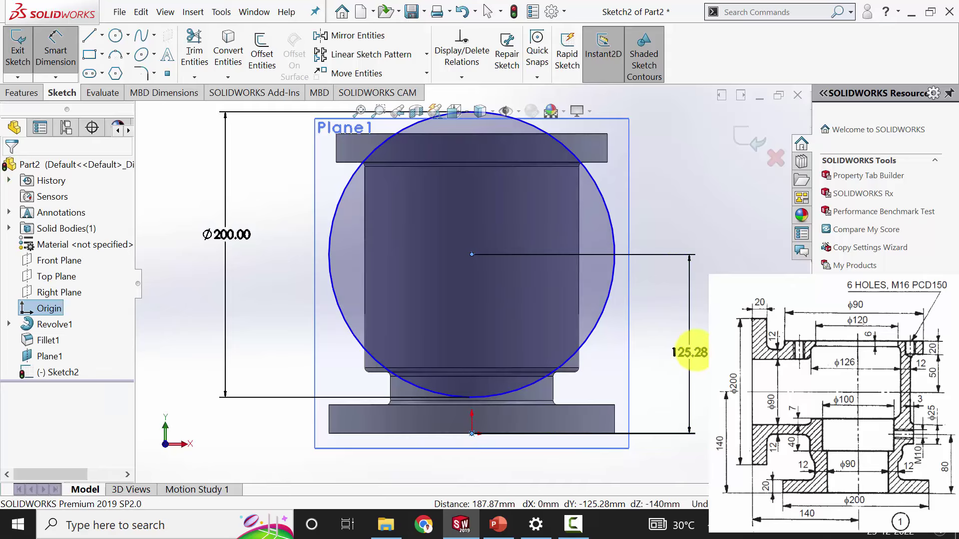
pyautogui.click(690, 352)
pyautogui.write('140')
pyautogui.press('Return')
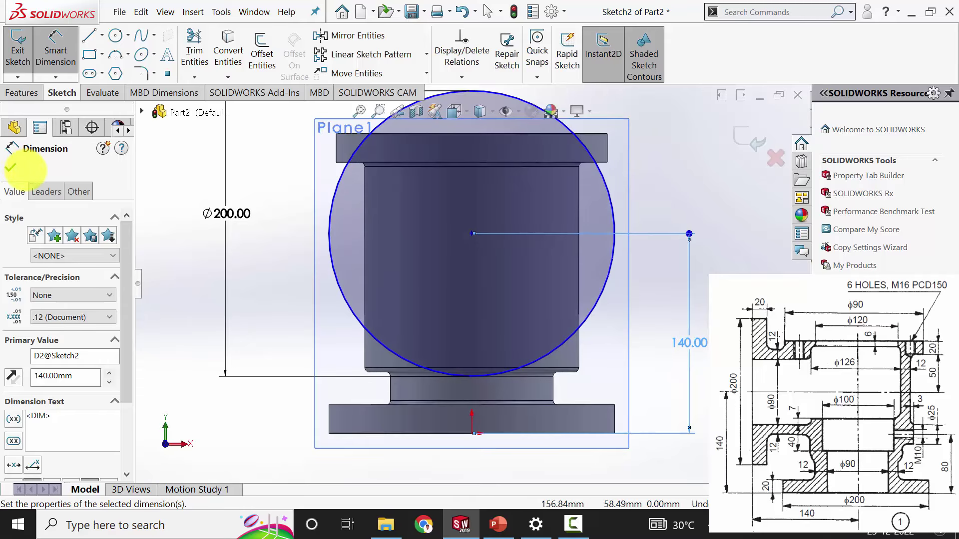
pyautogui.click(10, 168)
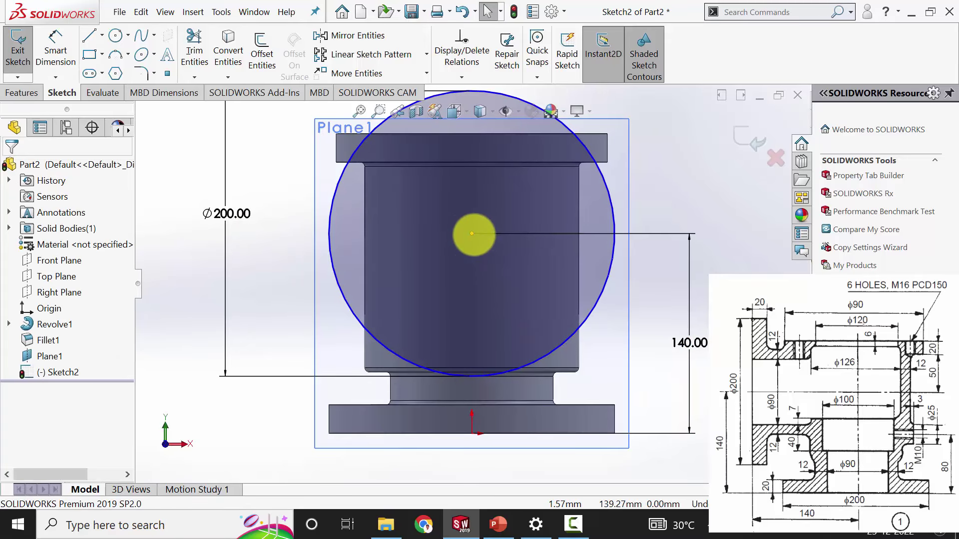
# - Add a Vertical relation between the circle's centre and the origin
pyautogui.click(472, 233)
pyautogui.keyDown('ctrl'); pyautogui.click(472, 433); pyautogui.keyUp('ctrl')
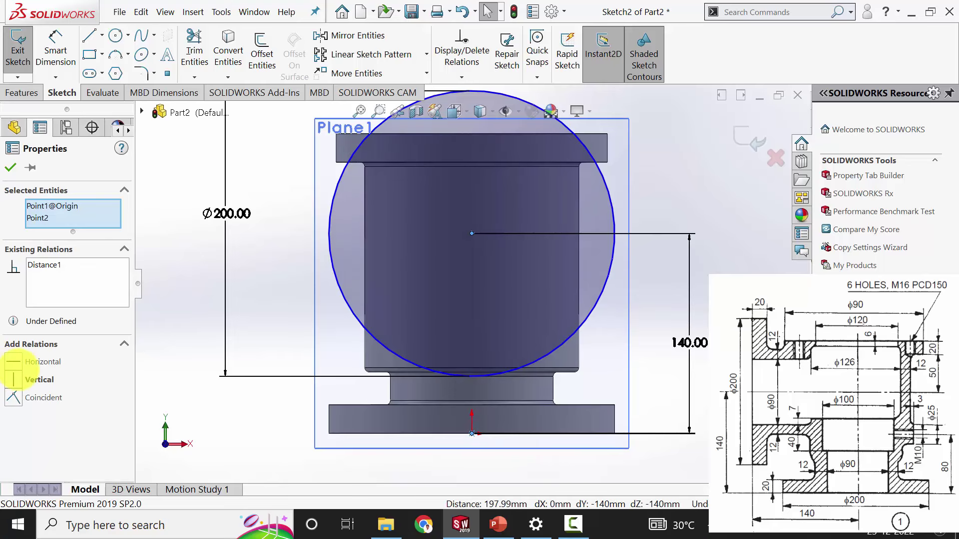
pyautogui.click(28, 379)
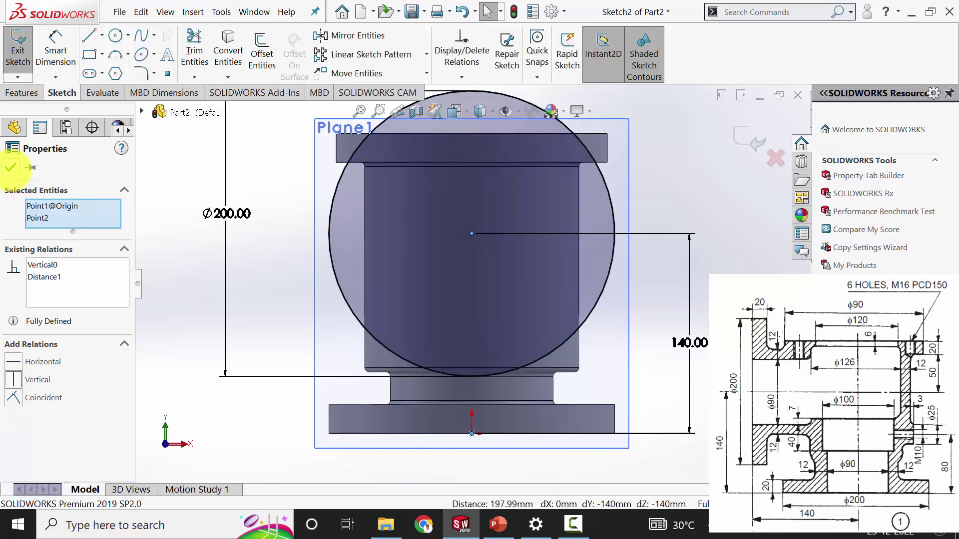
pyautogui.click(11, 167)
# - Extrude the 200 mm circle 20 mm blind with the direction reversed toward the valve body
pyautogui.click(22, 92)
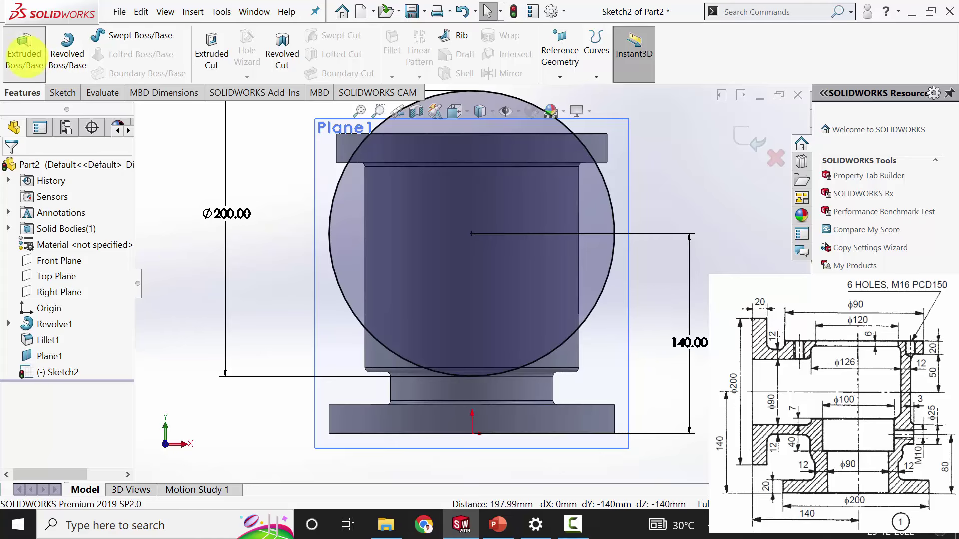
pyautogui.click(24, 58)
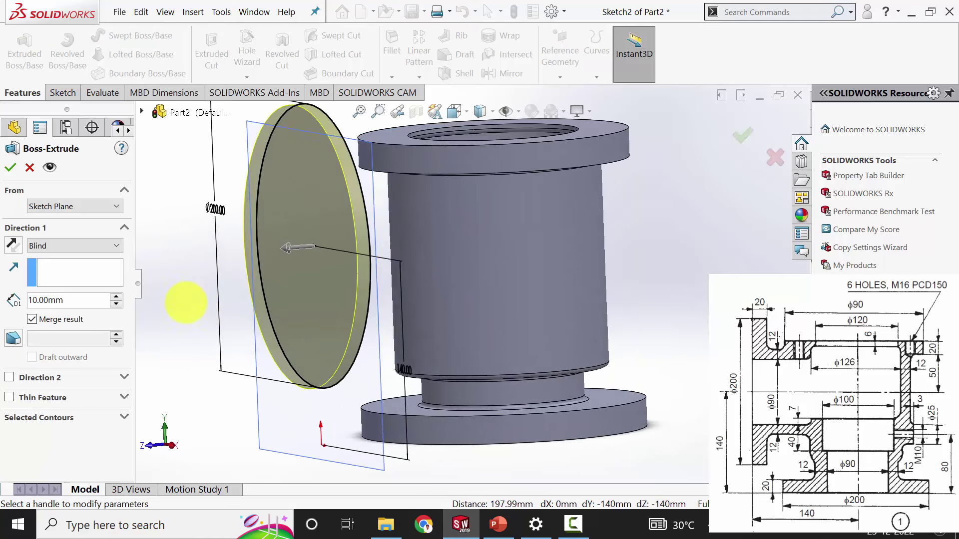
pyautogui.moveTo(444, 364); pyautogui.dragTo(428, 374, button='middle')
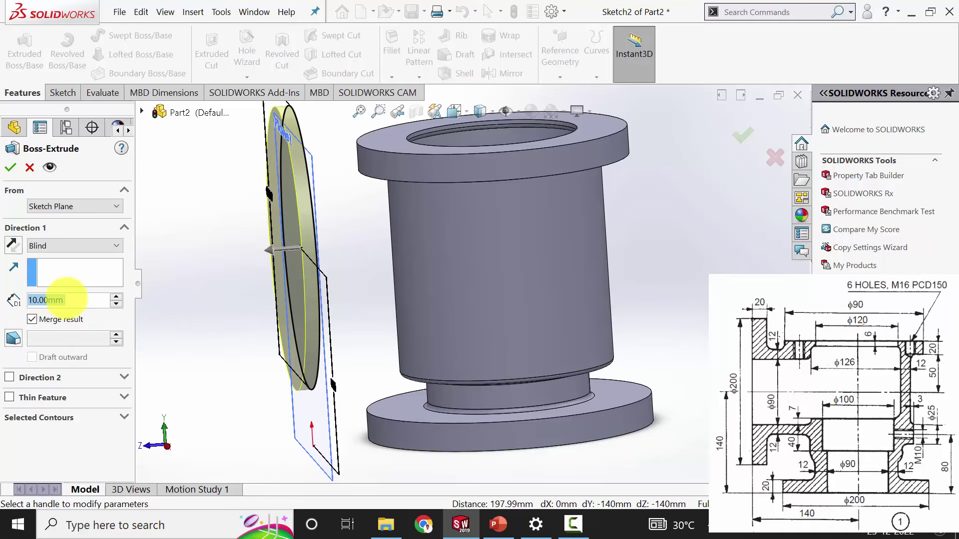
pyautogui.write('20')
pyautogui.press('Return')
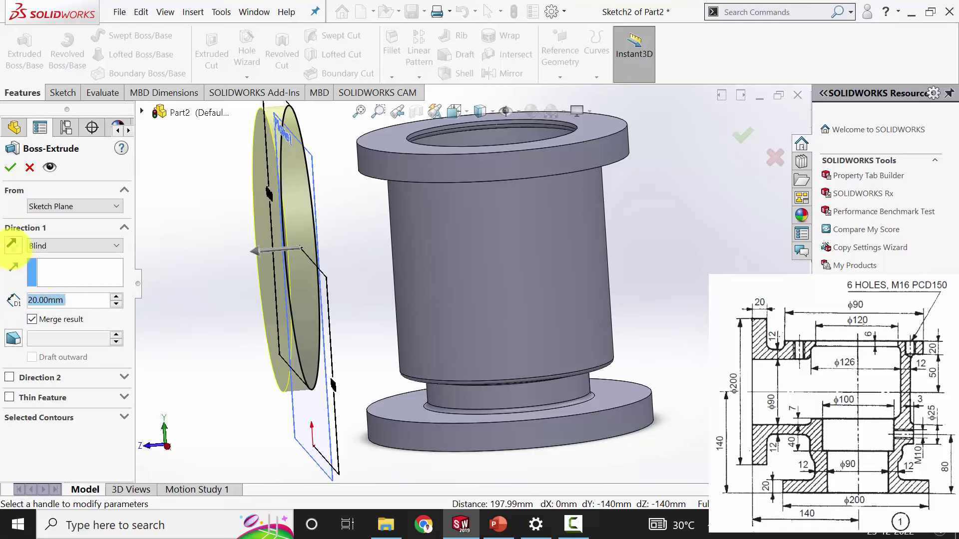
pyautogui.click(12, 244)
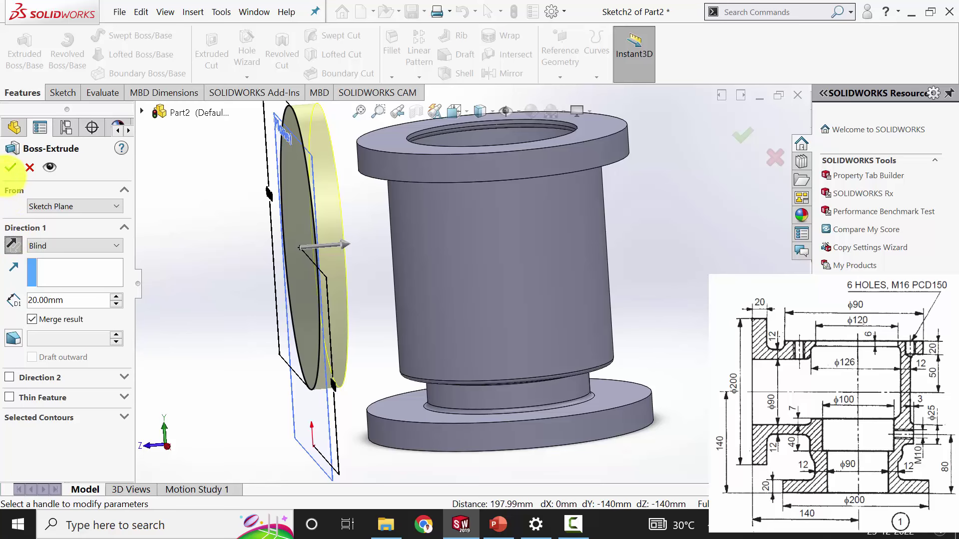
pyautogui.click(11, 167)
# - Start a sketch on the side flange's body-facing face and draw a circle about 102 mm in diameter, centred about 131 mm above the origin
pyautogui.moveTo(239, 306)
pyautogui.mouseDown(button='middle')
pyautogui.moveTo(226, 364)
pyautogui.moveTo(325, 261)
pyautogui.mouseUp(button='middle')
pyautogui.click(340, 252)
pyautogui.click(393, 226)
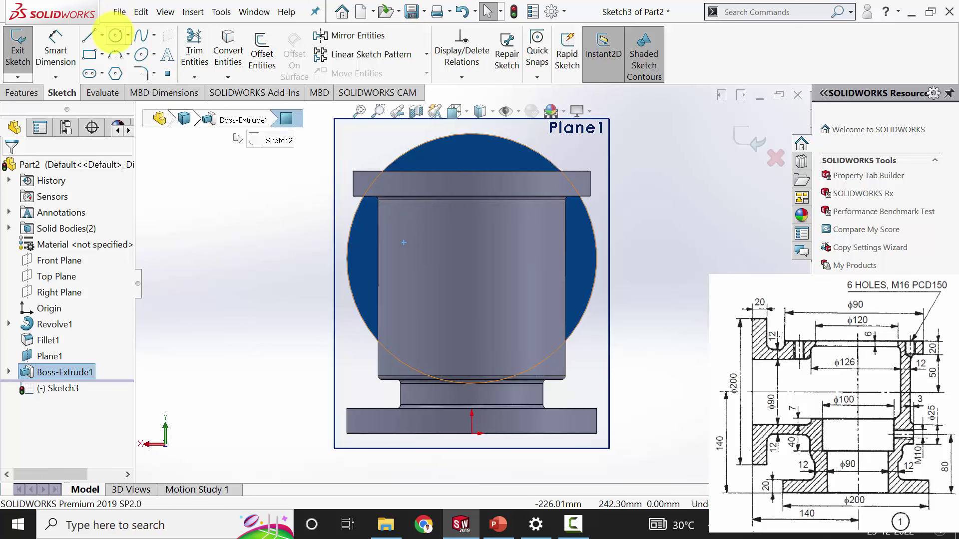
pyautogui.click(115, 36)
pyautogui.click(471, 269)
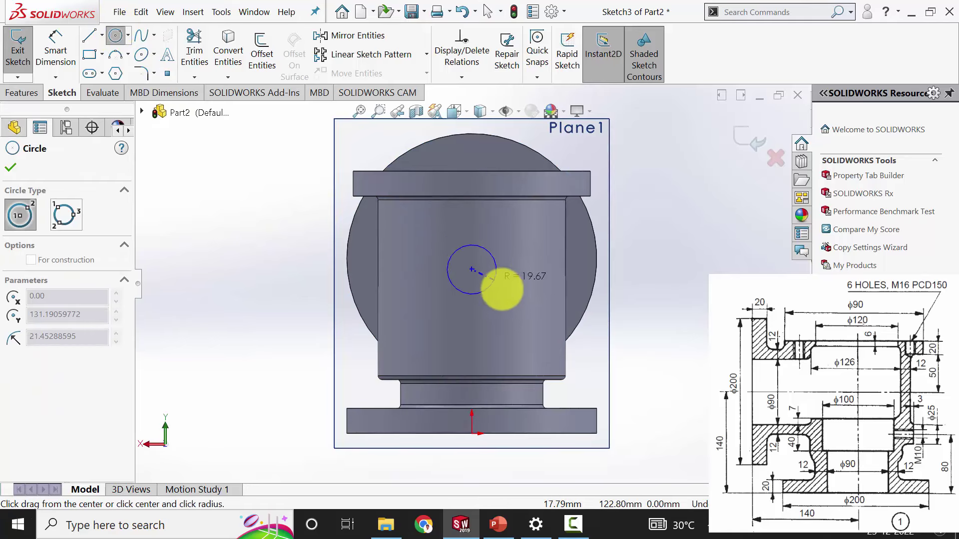
pyautogui.click(513, 317)
pyautogui.click(10, 167)
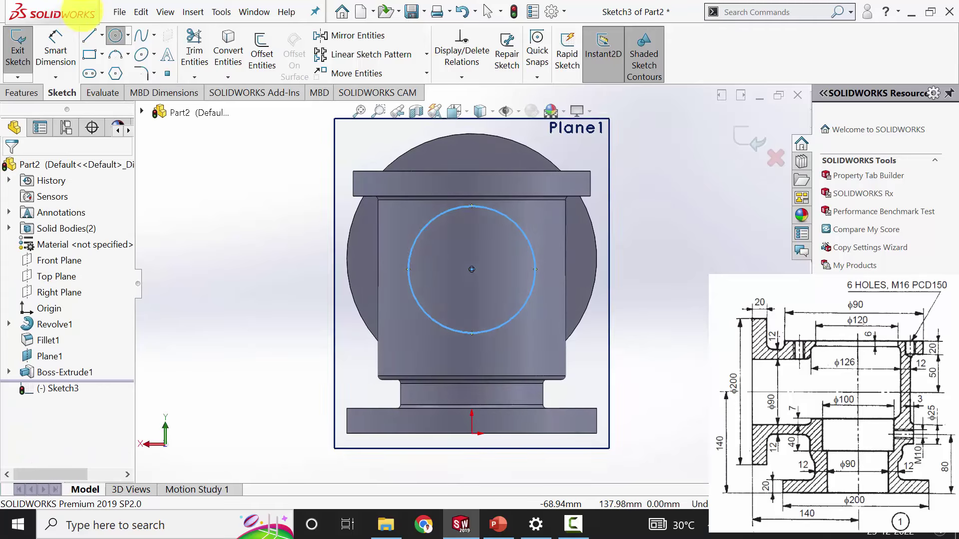
# - Dimension the new circle's diameter as 90+12+12 mm
pyautogui.click(50, 46)
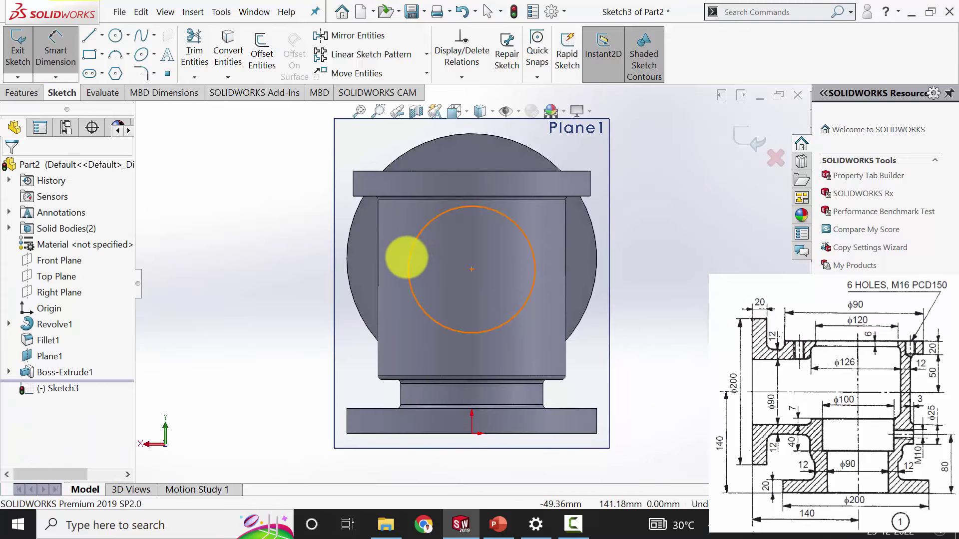
pyautogui.click(409, 257)
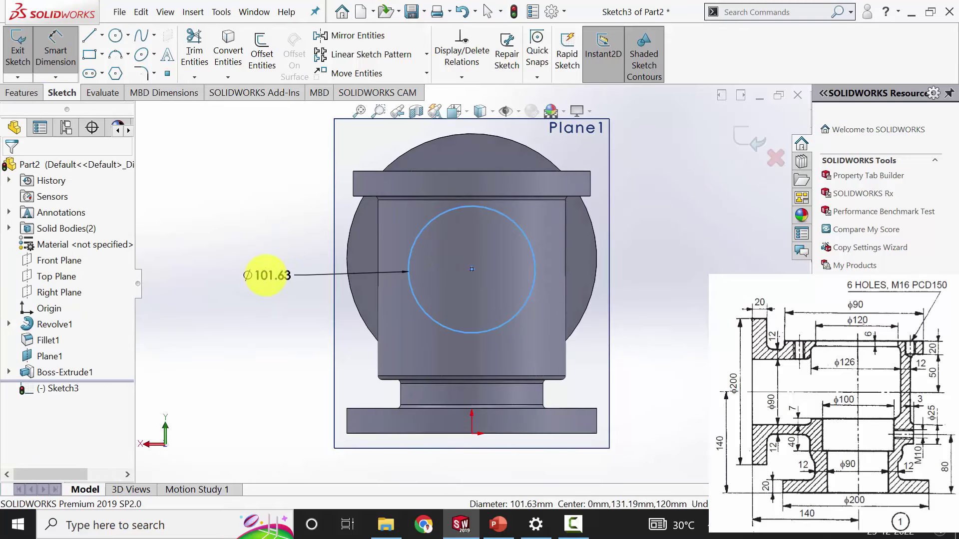
pyautogui.click(267, 273)
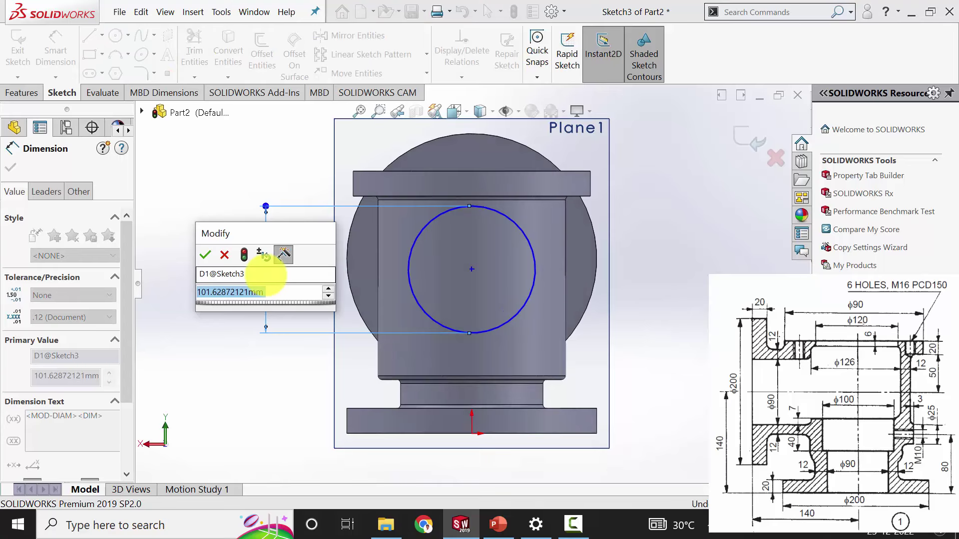
pyautogui.write('90+12+12')
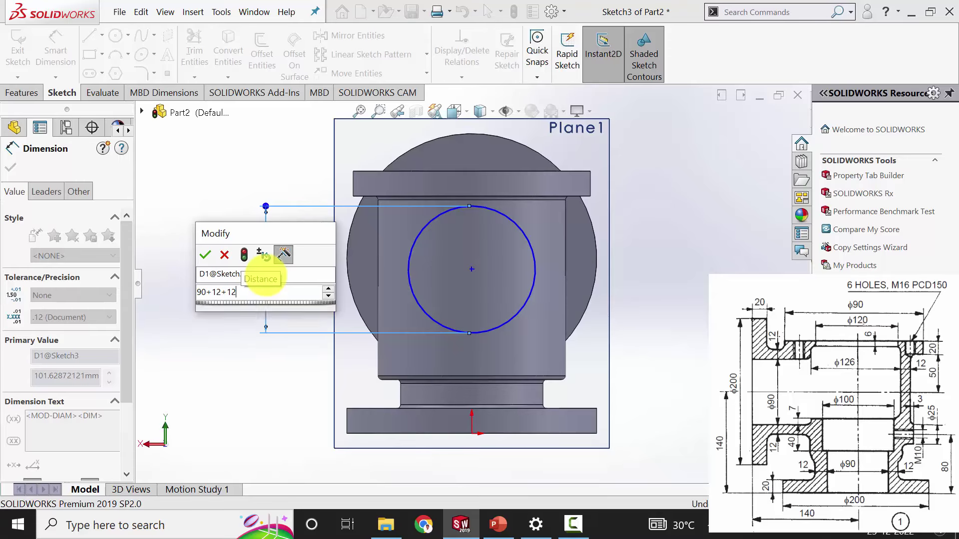
pyautogui.press('Return')
pyautogui.click(10, 168)
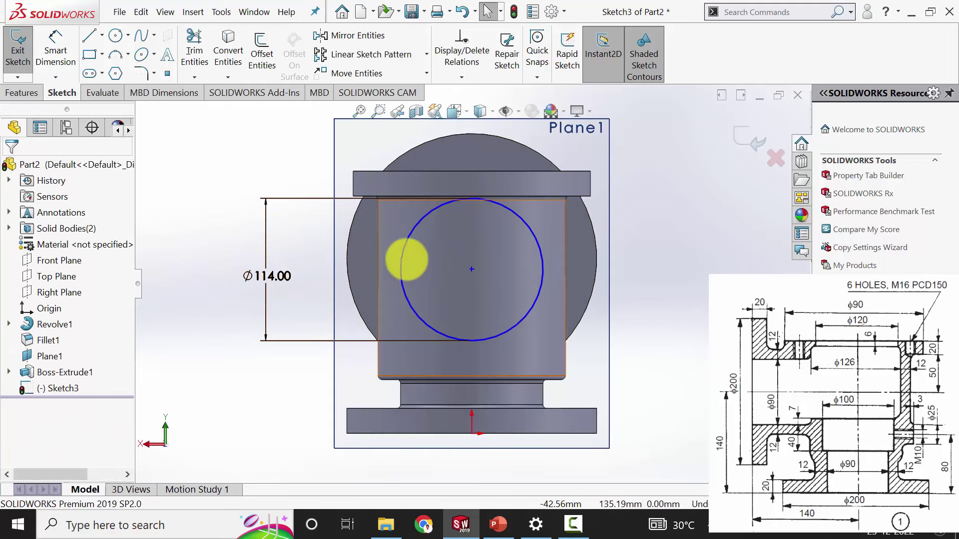
# - Add a Concentric relation between the 114 mm circle and the side flange's outer circular edge
pyautogui.click(402, 256)
pyautogui.keyDown('ctrl'); pyautogui.click(394, 162); pyautogui.keyUp('ctrl')
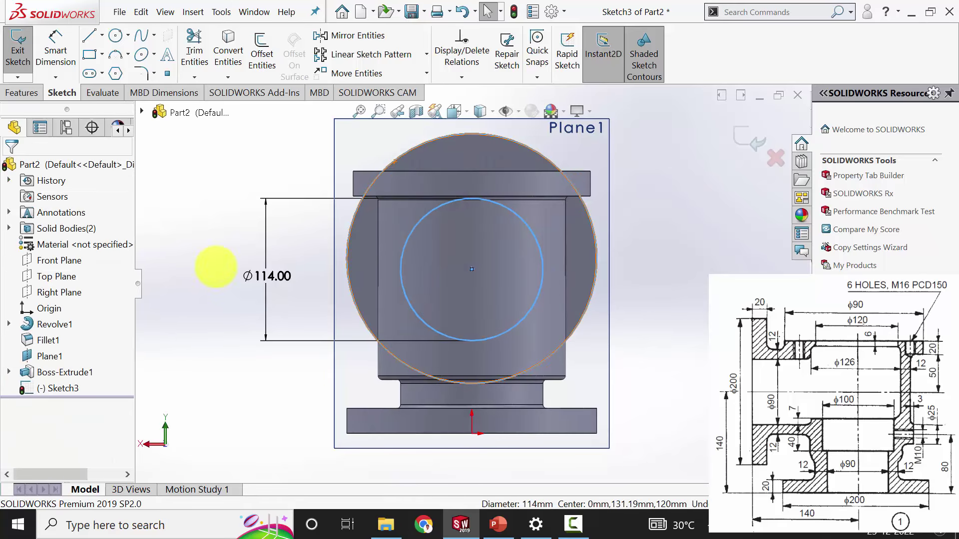
pyautogui.click(13, 397)
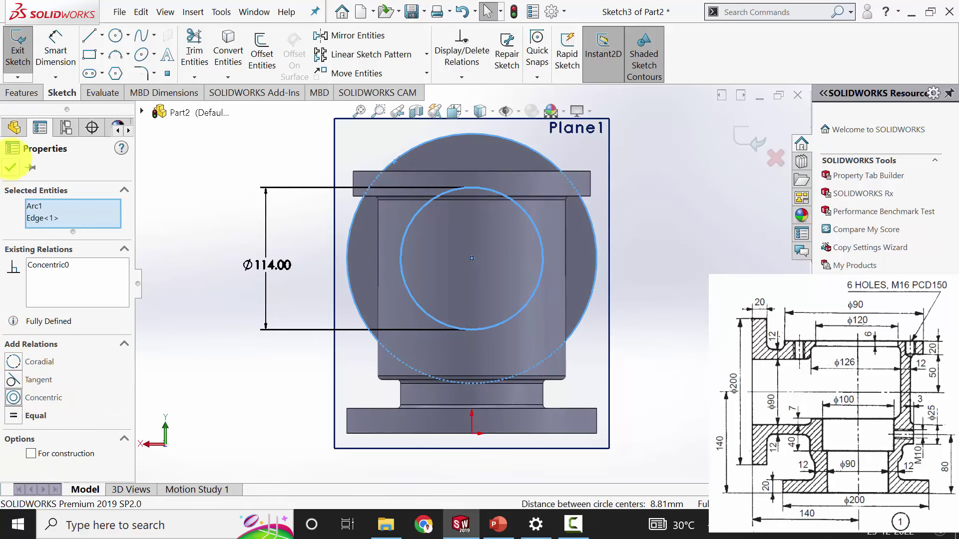
# - Extrude the 114 mm circle Up To Surface, ending at the main body's inner cylindrical face, with Merge result enabled
pyautogui.click(10, 168)
pyautogui.click(22, 93)
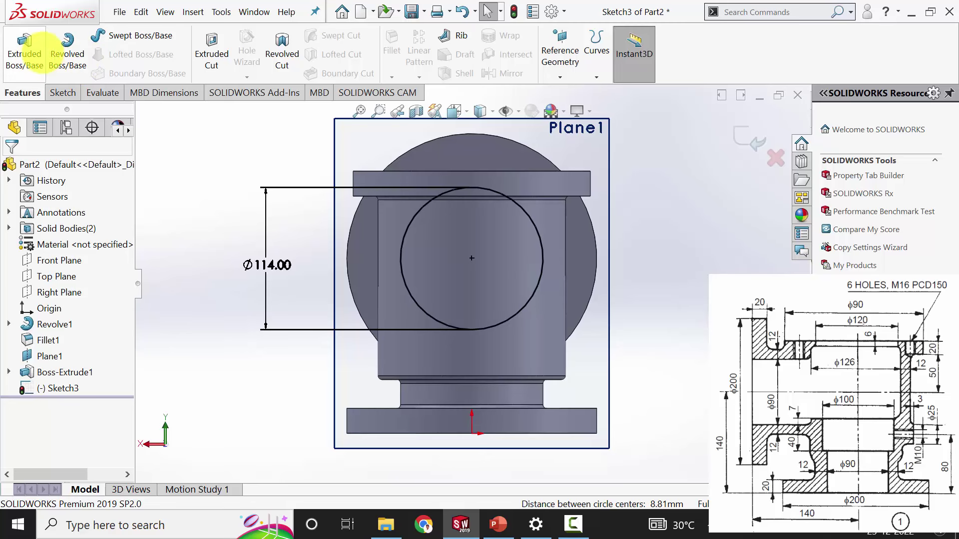
pyautogui.click(25, 52)
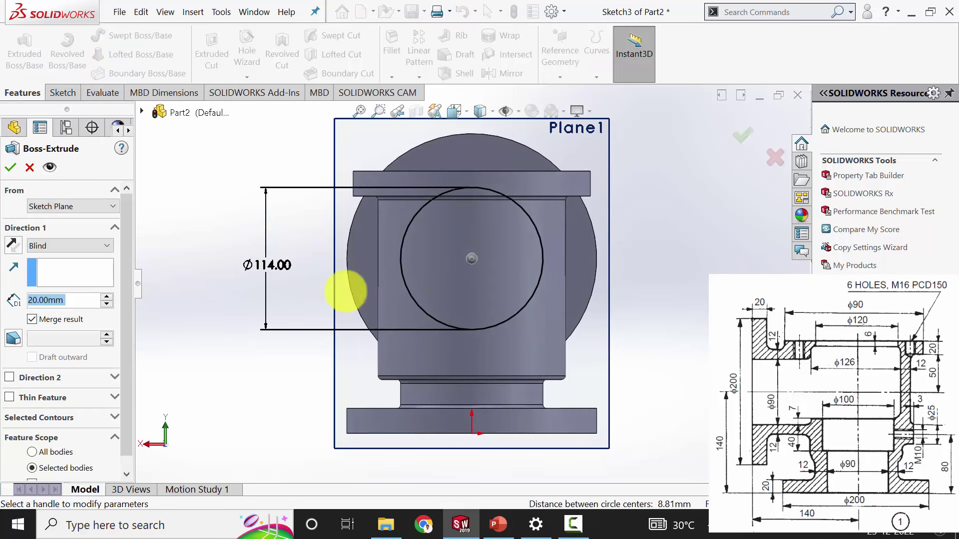
pyautogui.click(102, 247)
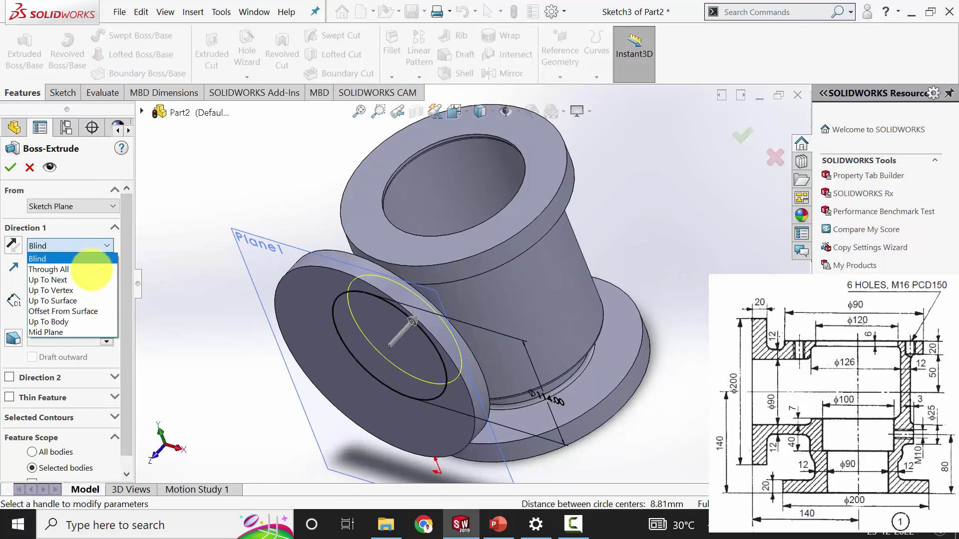
pyautogui.click(60, 297)
pyautogui.click(429, 194)
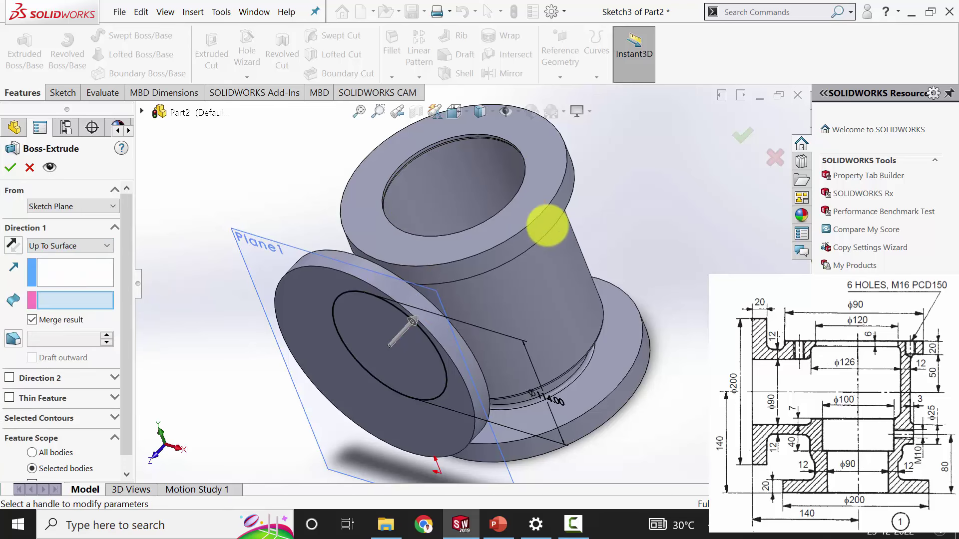
pyautogui.click(10, 167)
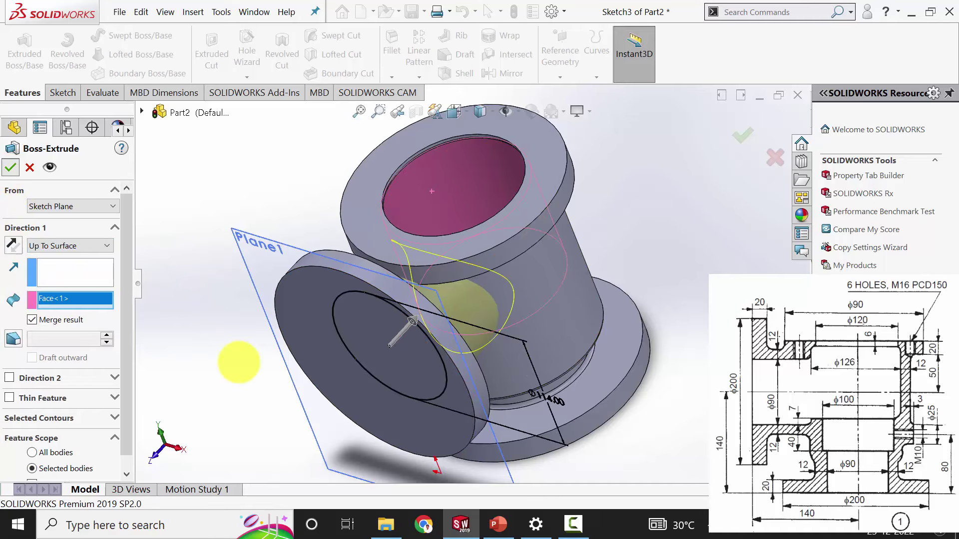
# - Start a sketch on the side flange's outer face and draw a circle about 57 mm in diameter, centred about 142 mm above the origin
pyautogui.moveTo(422, 406); pyautogui.dragTo(450, 325, button='middle')
pyautogui.click(472, 245)
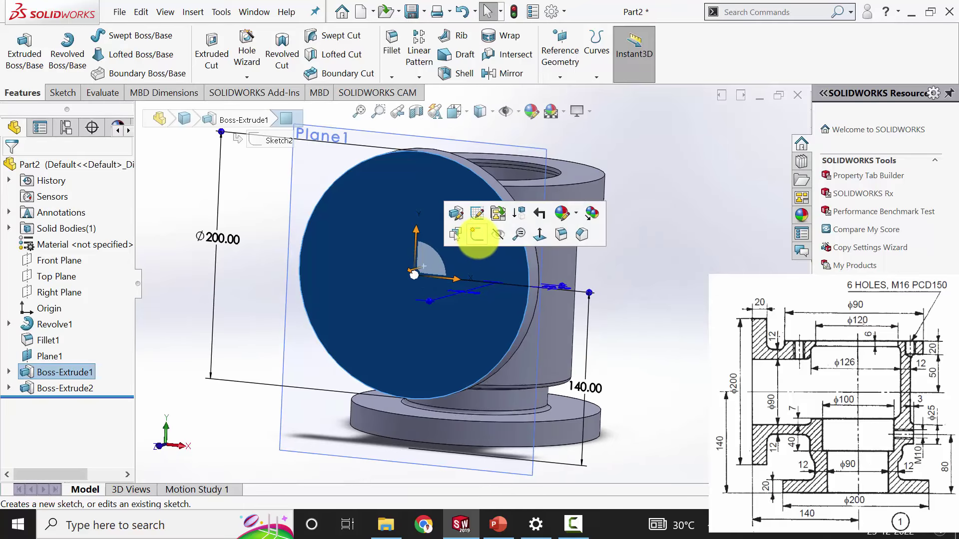
pyautogui.click(476, 234)
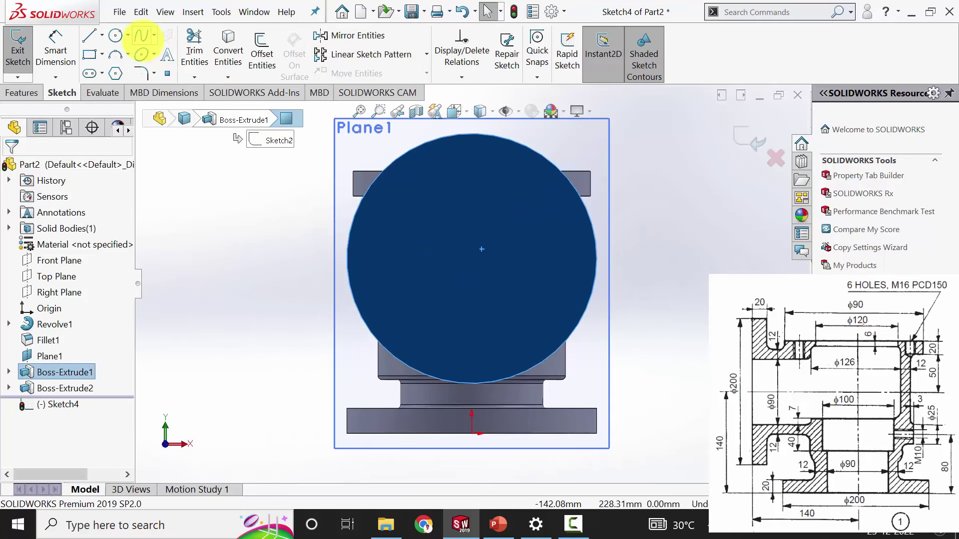
pyautogui.click(116, 35)
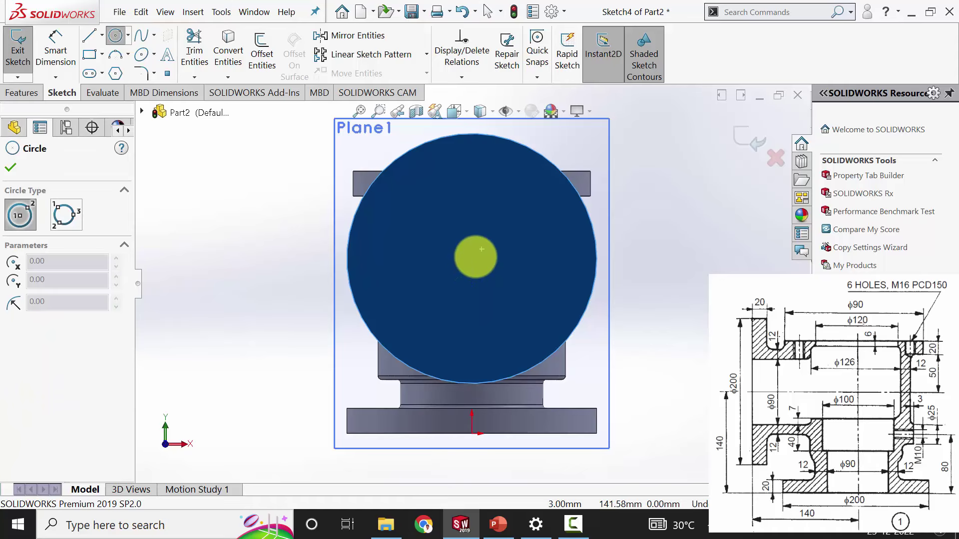
pyautogui.click(471, 256)
pyautogui.click(498, 281)
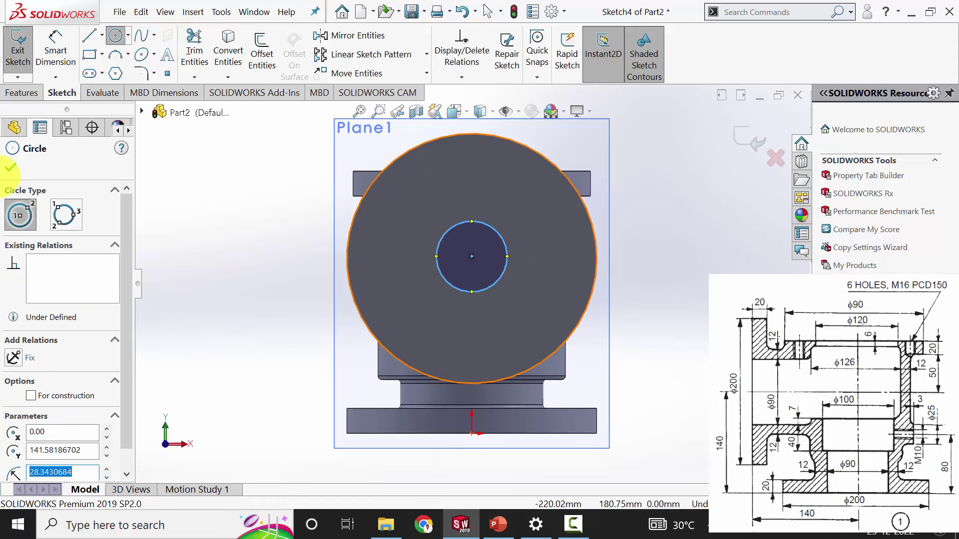
pyautogui.click(14, 128)
# - Dimension the new circle's diameter as 90 mm
pyautogui.click(55, 50)
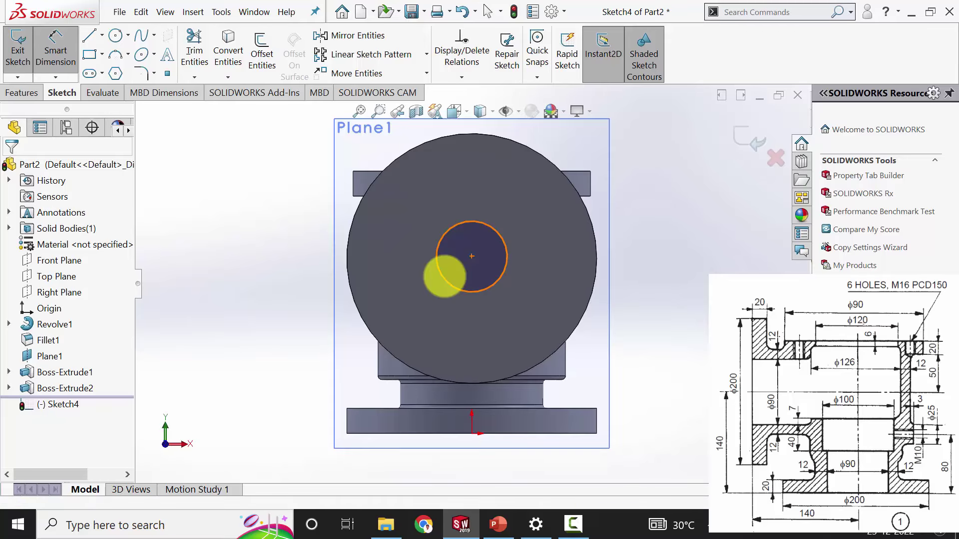
pyautogui.click(445, 276)
pyautogui.click(257, 236)
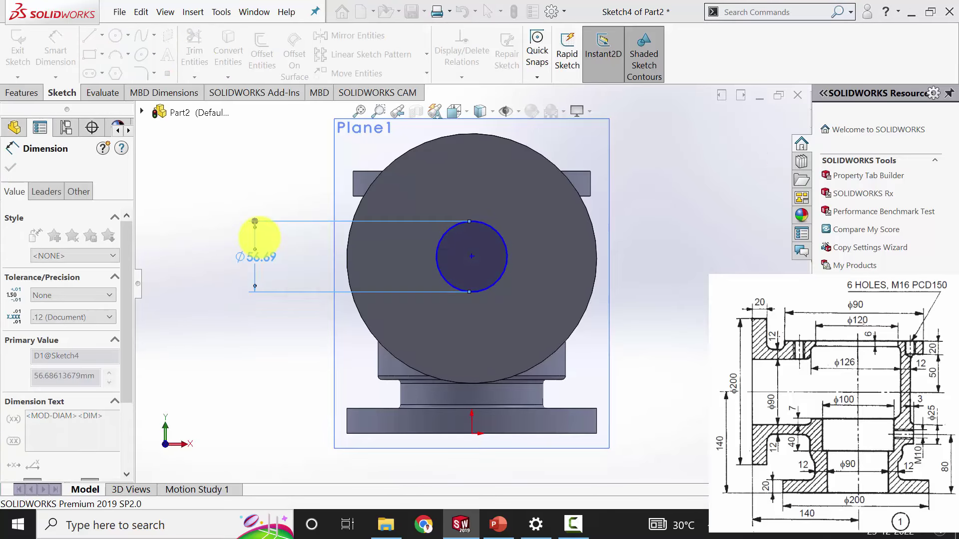
pyautogui.write('90')
pyautogui.press('Return')
pyautogui.click(10, 167)
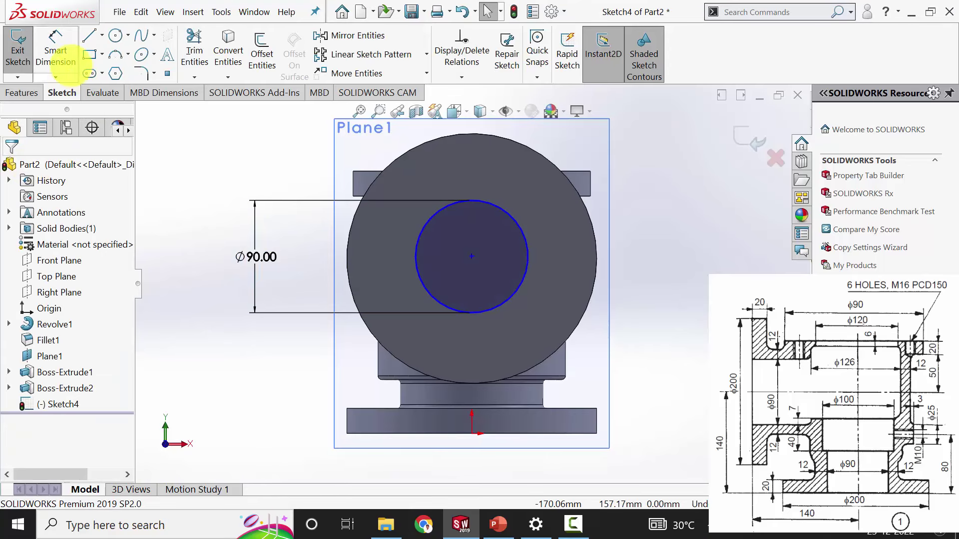
# - Add a Concentric relation between the 90 mm circle and the side flange's outer circular edge
pyautogui.click(55, 50)
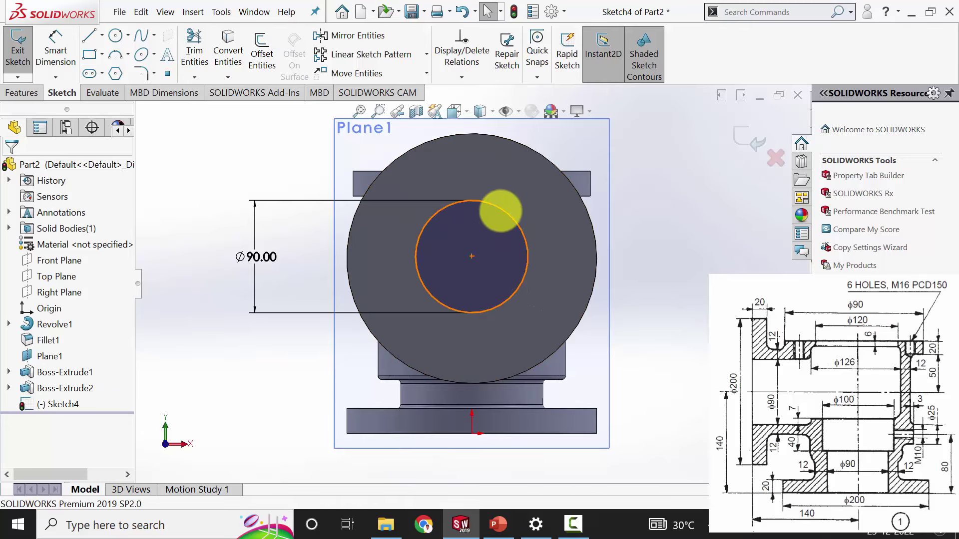
pyautogui.click(500, 211)
pyautogui.keyDown('ctrl'); pyautogui.click(546, 160); pyautogui.keyUp('ctrl')
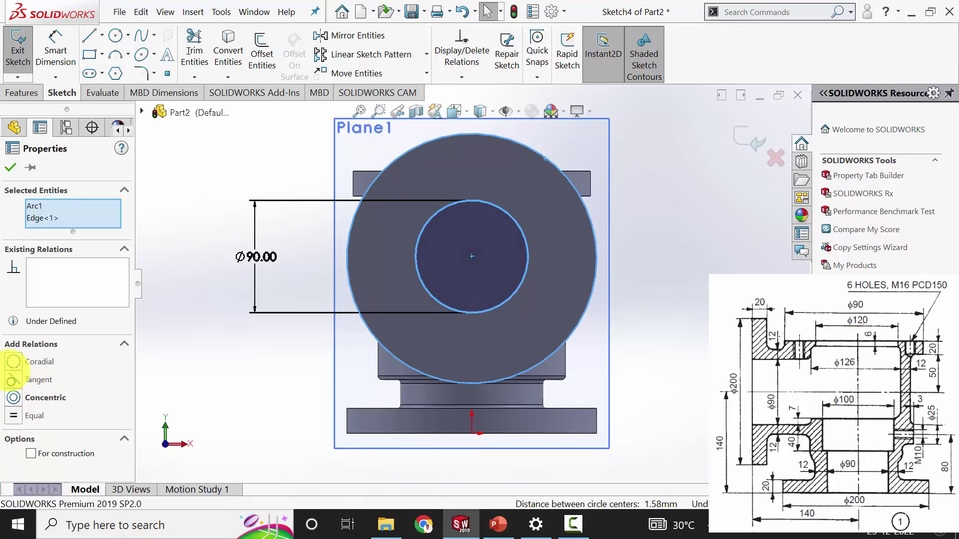
pyautogui.click(15, 398)
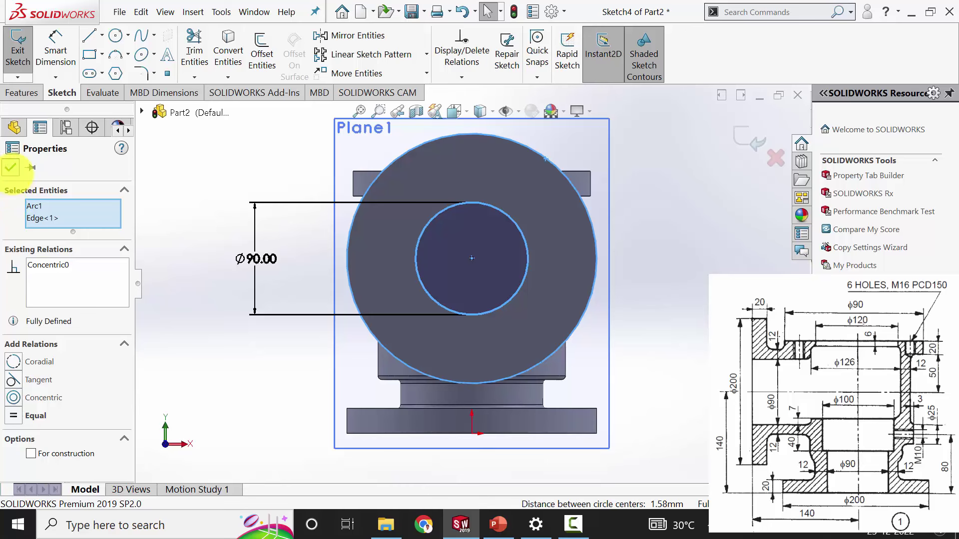
pyautogui.click(11, 167)
# - Cut-extrude the 90 mm circle Up To Surface, ending at the main body's inner cylindrical face
pyautogui.click(22, 92)
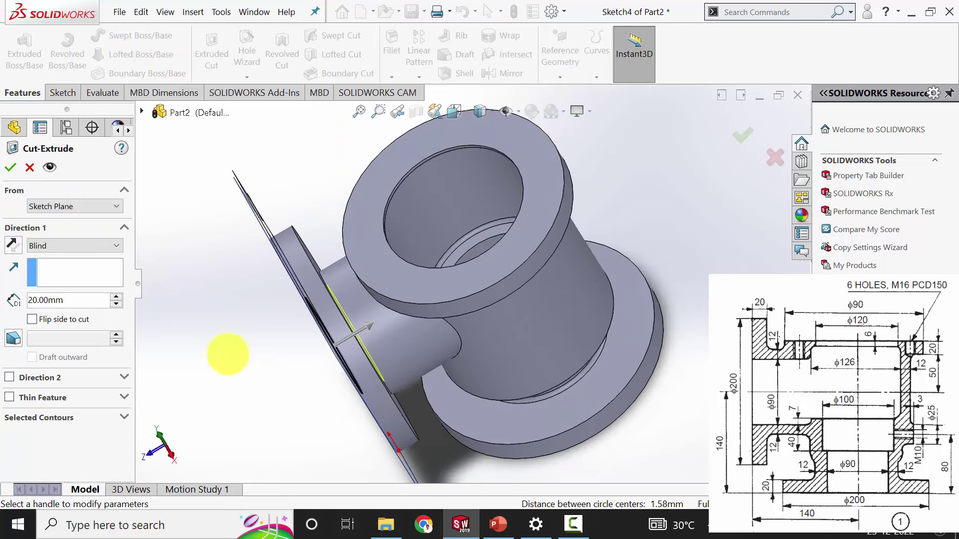
pyautogui.click(75, 246)
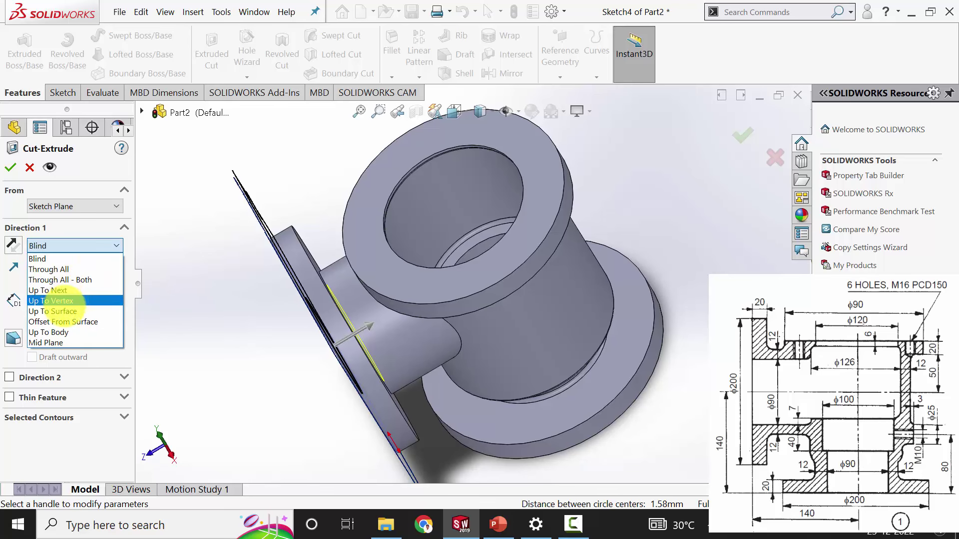
pyautogui.click(55, 311)
pyautogui.click(406, 231)
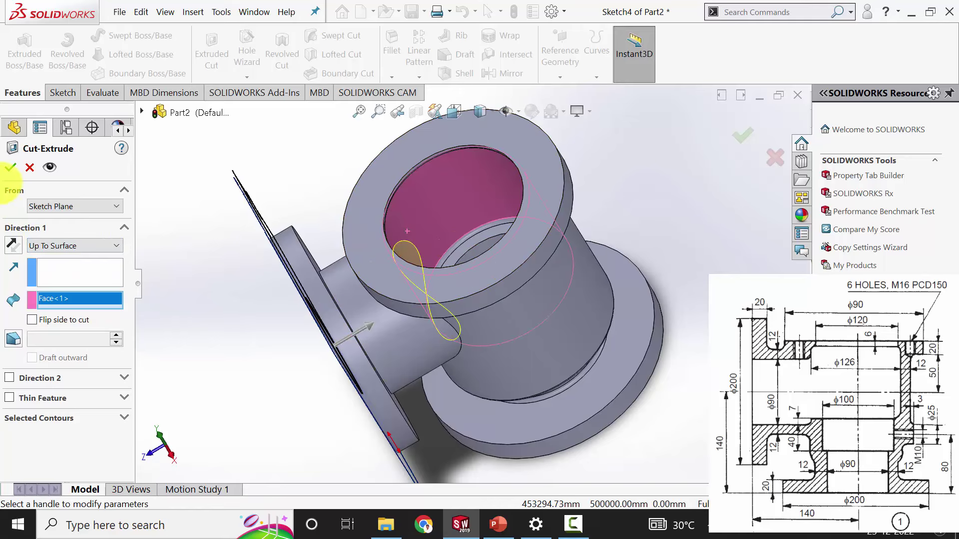
pyautogui.click(10, 167)
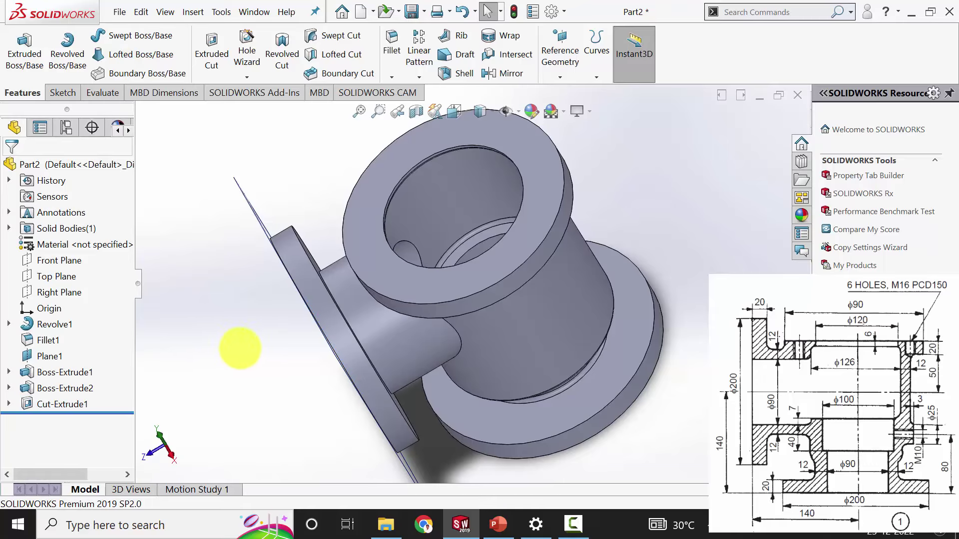
# - Fillet the branch pipe's junction edges with the side flange, main body and upper flange at a 3 mm radius
pyautogui.moveTo(235, 342)
pyautogui.mouseDown(button='middle')
pyautogui.moveTo(257, 270)
pyautogui.moveTo(229, 214)
pyautogui.moveTo(229, 244)
pyautogui.moveTo(252, 265)
pyautogui.moveTo(225, 285)
pyautogui.mouseUp(button='middle')
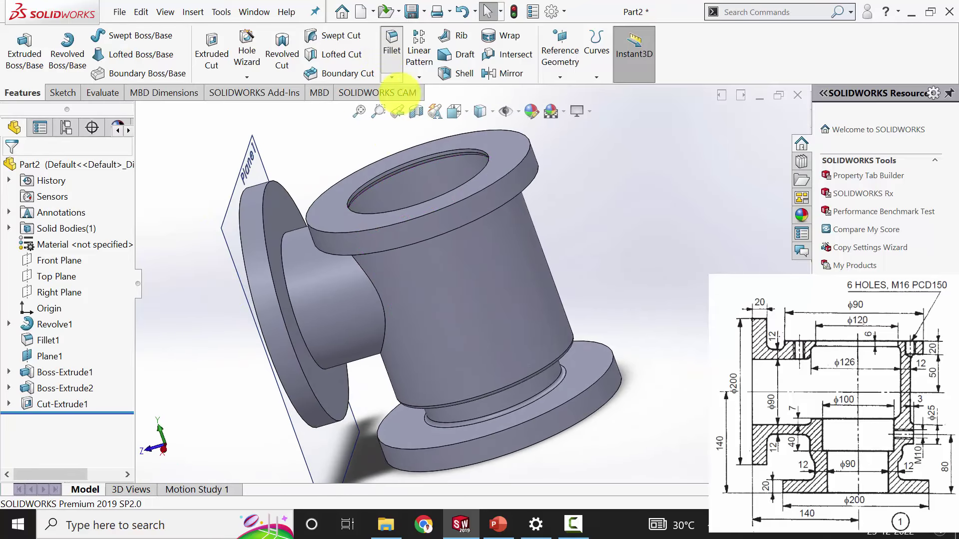
pyautogui.click(393, 70)
pyautogui.click(287, 273)
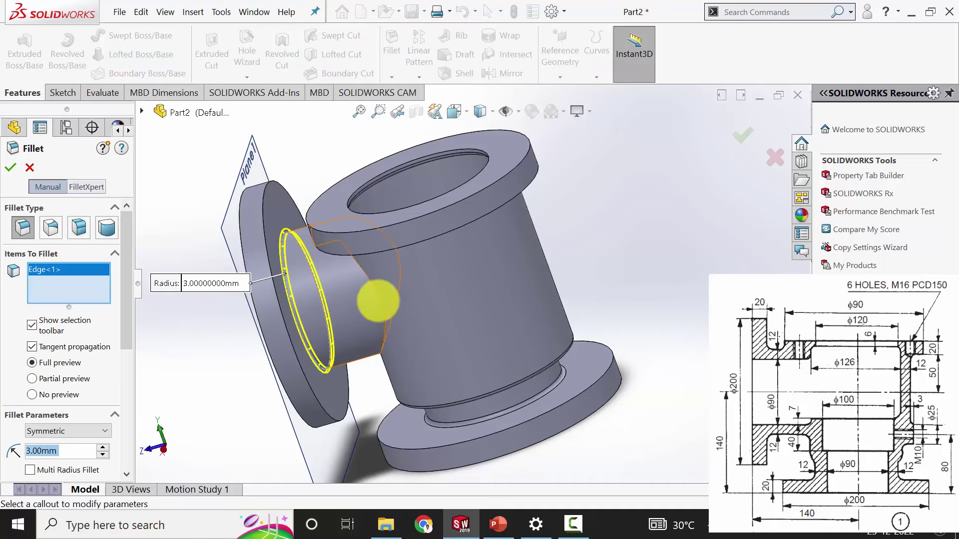
pyautogui.click(388, 301)
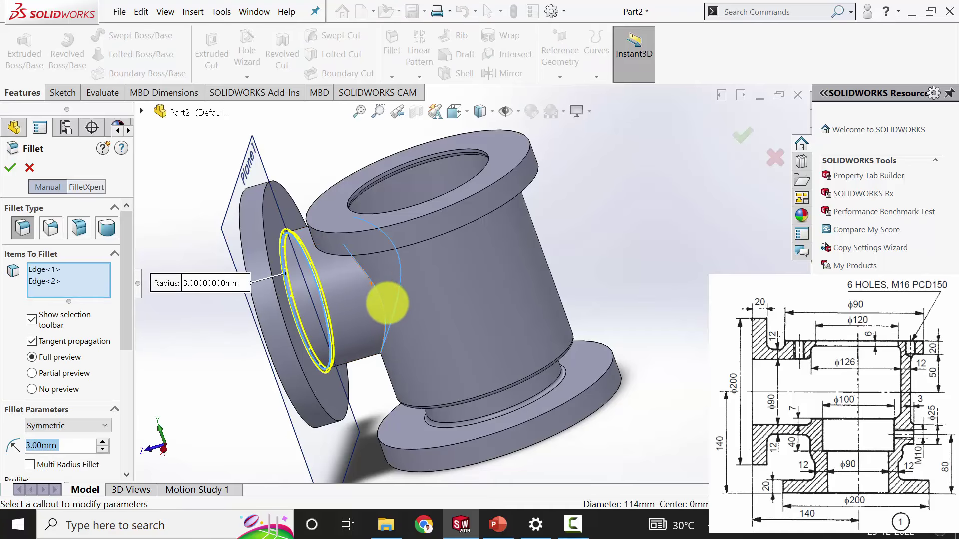
pyautogui.moveTo(387, 301); pyautogui.dragTo(361, 260, button='middle')
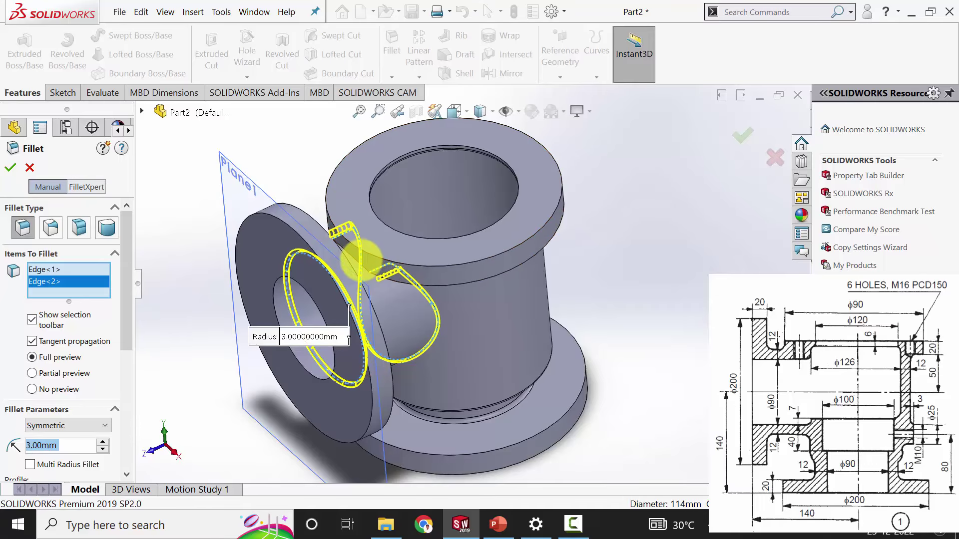
pyautogui.click(357, 260)
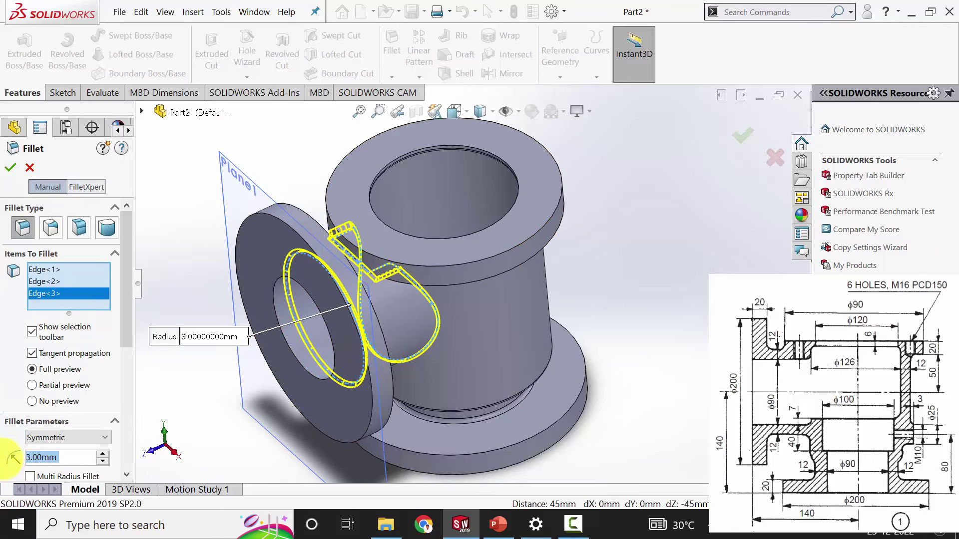
pyautogui.click(10, 168)
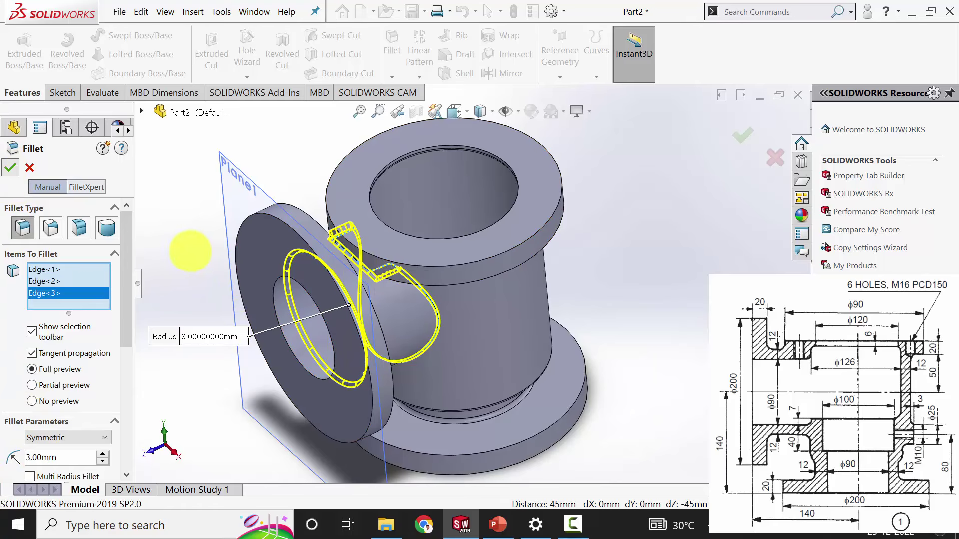
# - Hide Plane1 beside the side flange
pyautogui.moveTo(328, 336); pyautogui.dragTo(278, 214, button='middle')
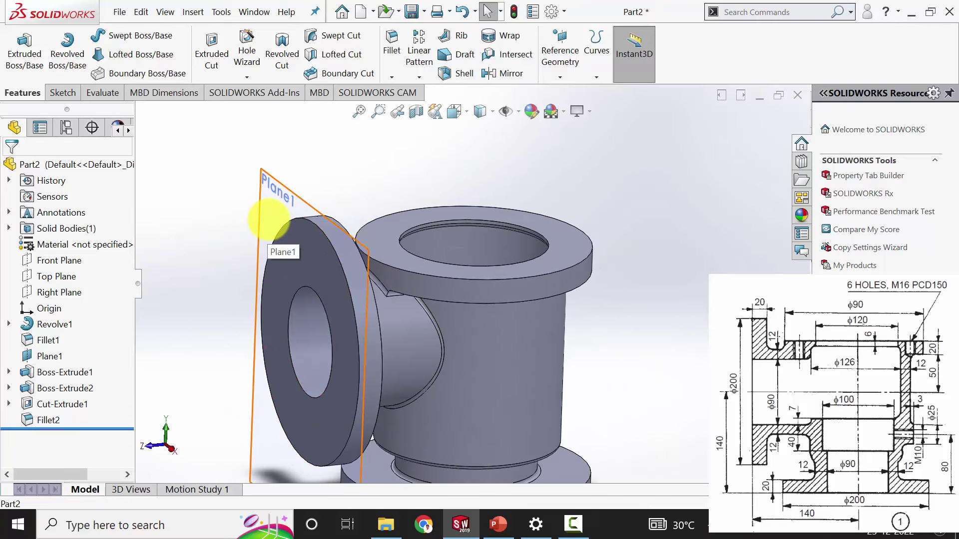
pyautogui.click(269, 218)
pyautogui.click(336, 186)
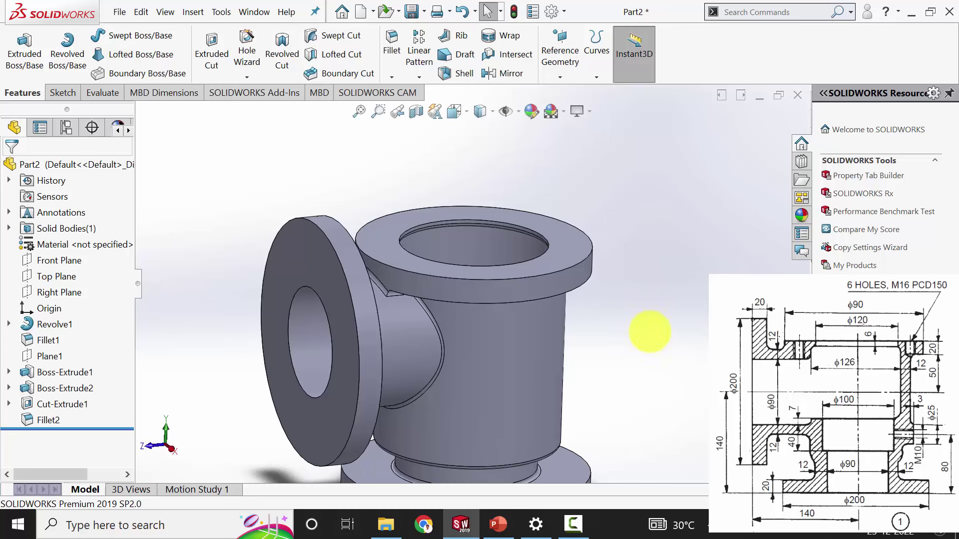
# - Start a sketch on the upper flange's top face and draw a circle about 151 mm in diameter, centred on the origin
pyautogui.moveTo(649, 331); pyautogui.dragTo(652, 376, button='middle')
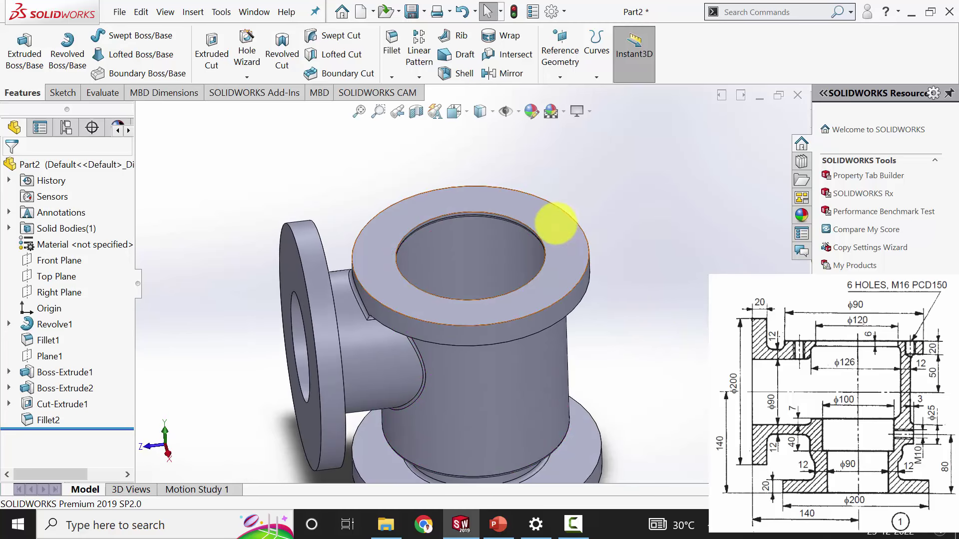
pyautogui.click(555, 223)
pyautogui.click(609, 191)
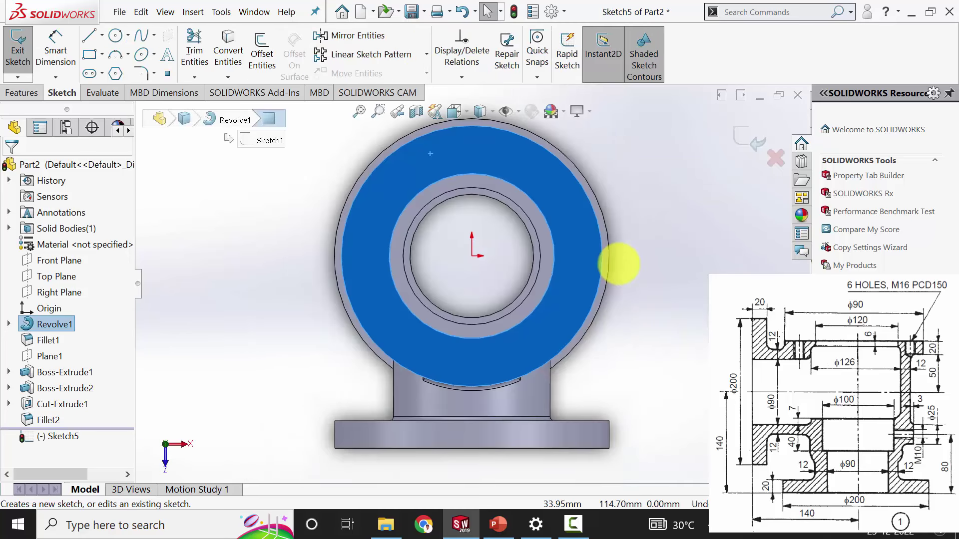
pyautogui.click(116, 35)
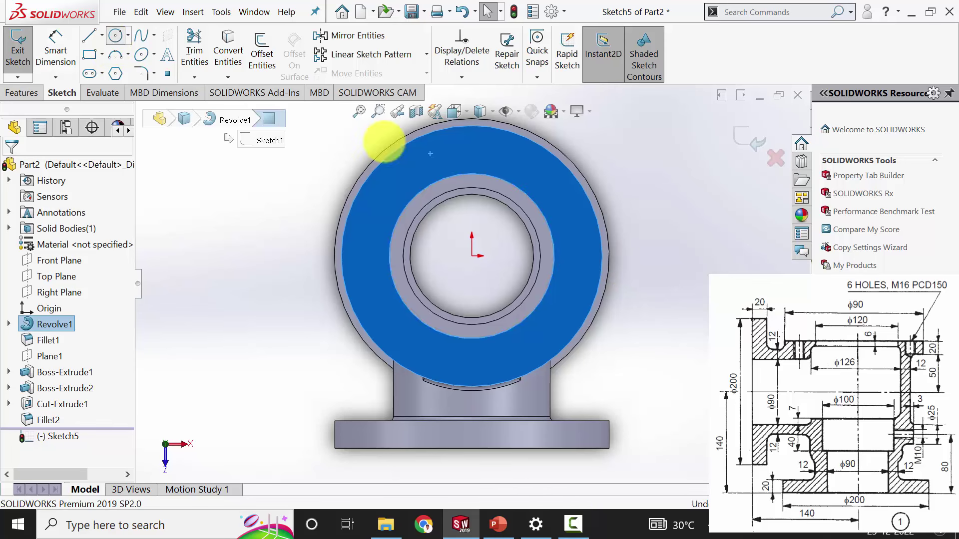
pyautogui.click(471, 256)
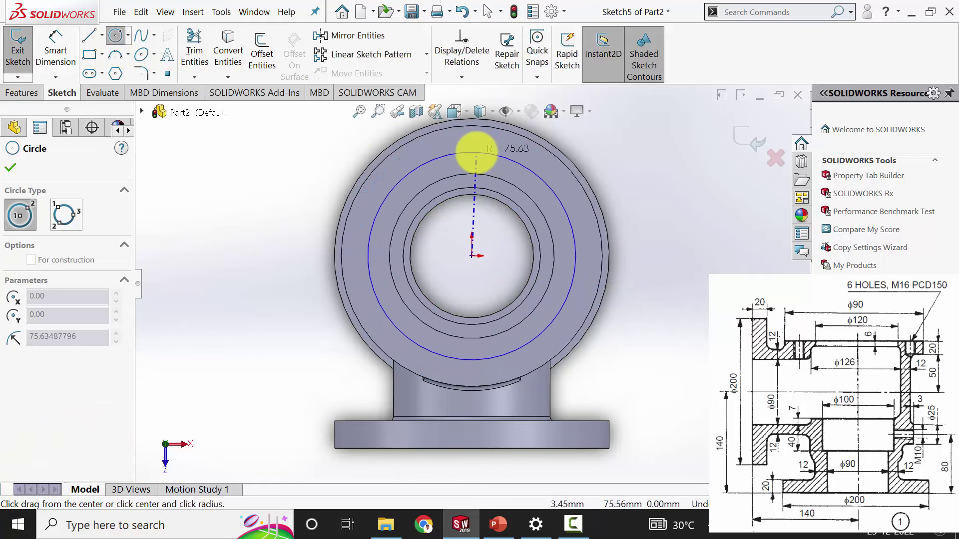
pyautogui.click(471, 151)
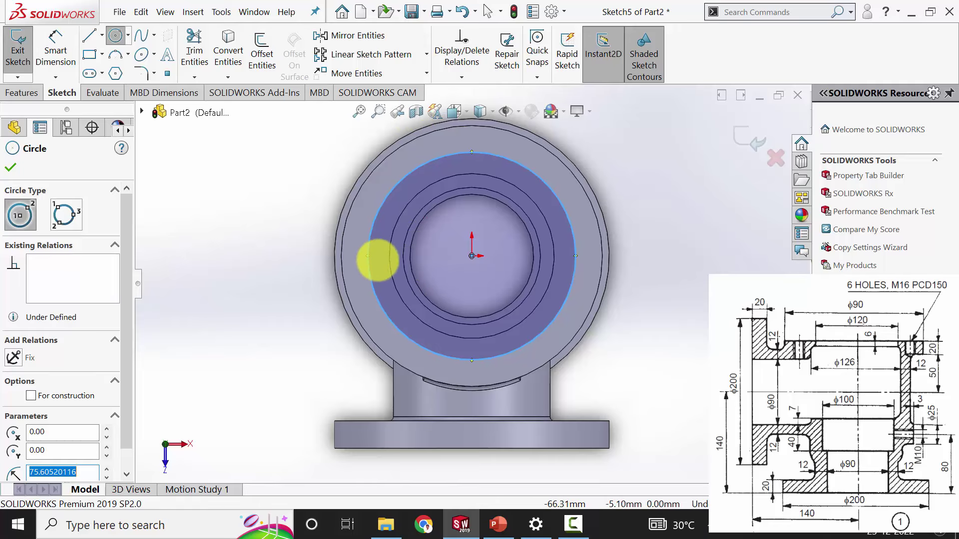
# - Draw a bolt-hole circle about 18 mm in diameter, centred on the large circle's left quadrant point
pyautogui.click(368, 256)
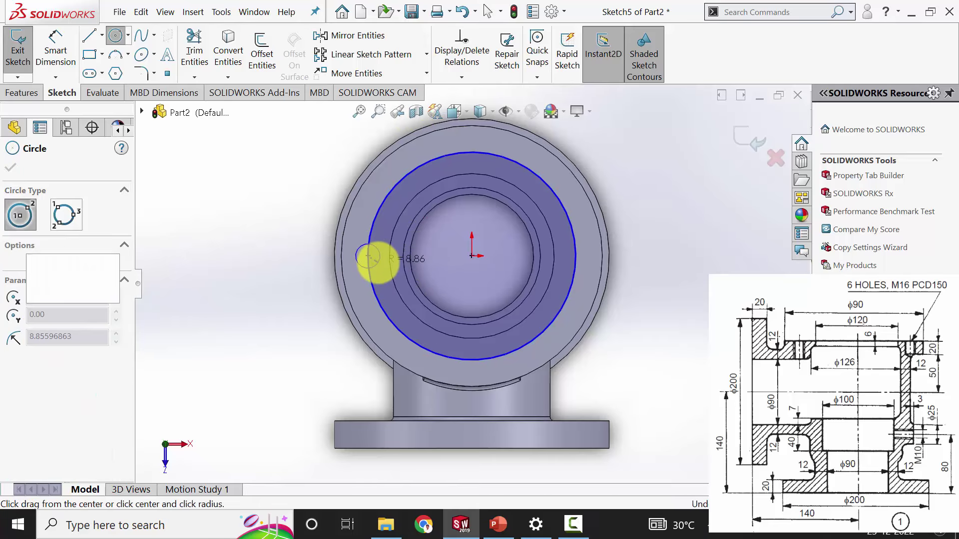
pyautogui.click(377, 261)
pyautogui.click(10, 167)
# - Dimension the large pitch circle on the upper flange's top face to a diameter of 150 mm
pyautogui.click(56, 47)
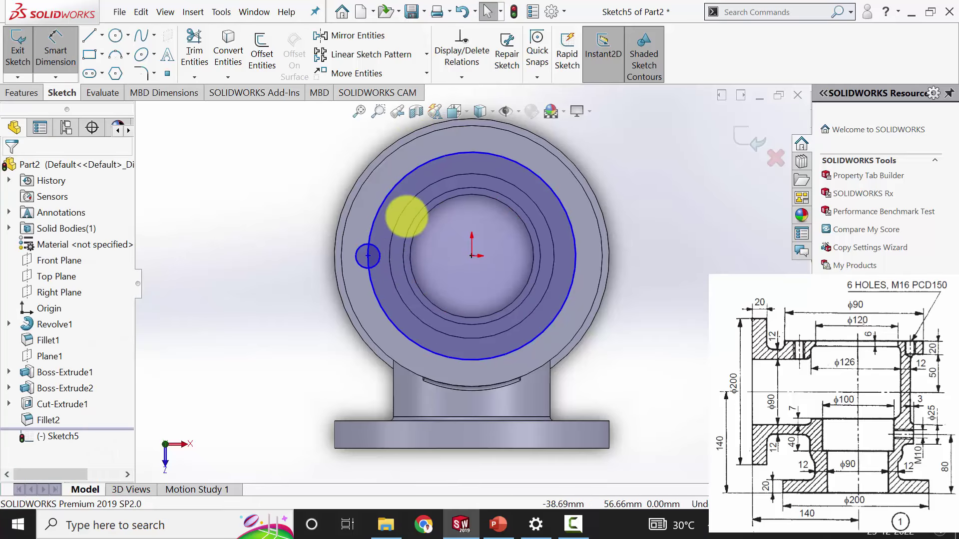
pyautogui.click(369, 238)
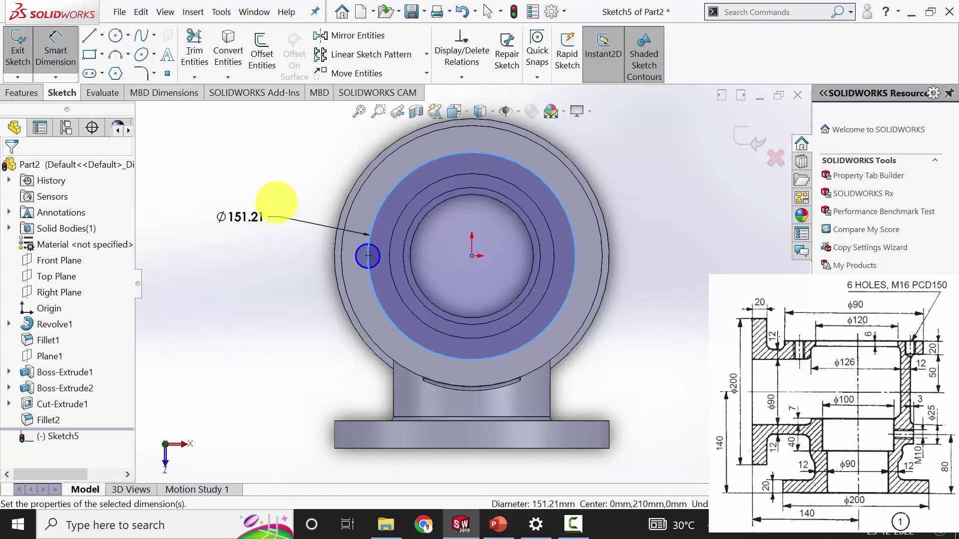
pyautogui.click(240, 214)
pyautogui.write('150')
pyautogui.press('Return')
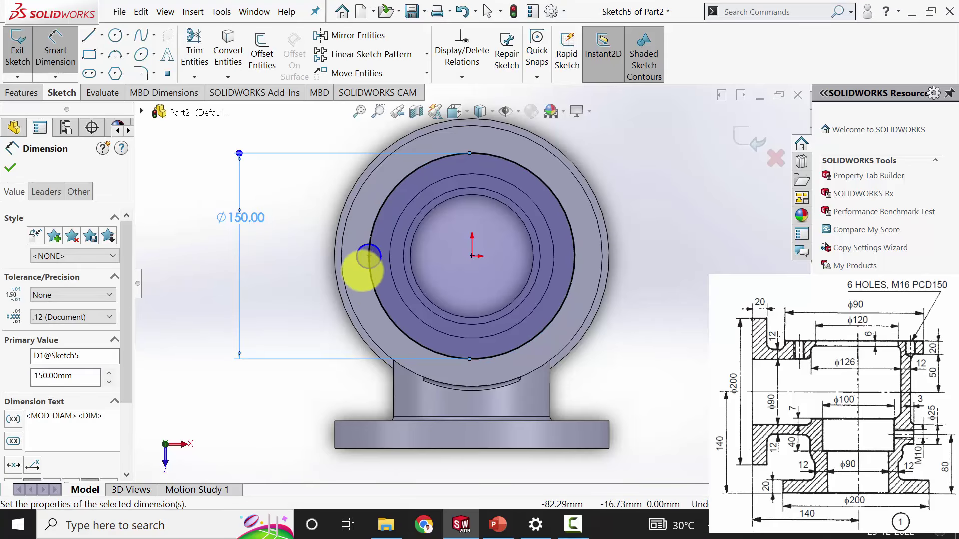
# - Dimension the small bolt-hole circle to a diameter of 16 mm
pyautogui.click(369, 256)
pyautogui.click(292, 300)
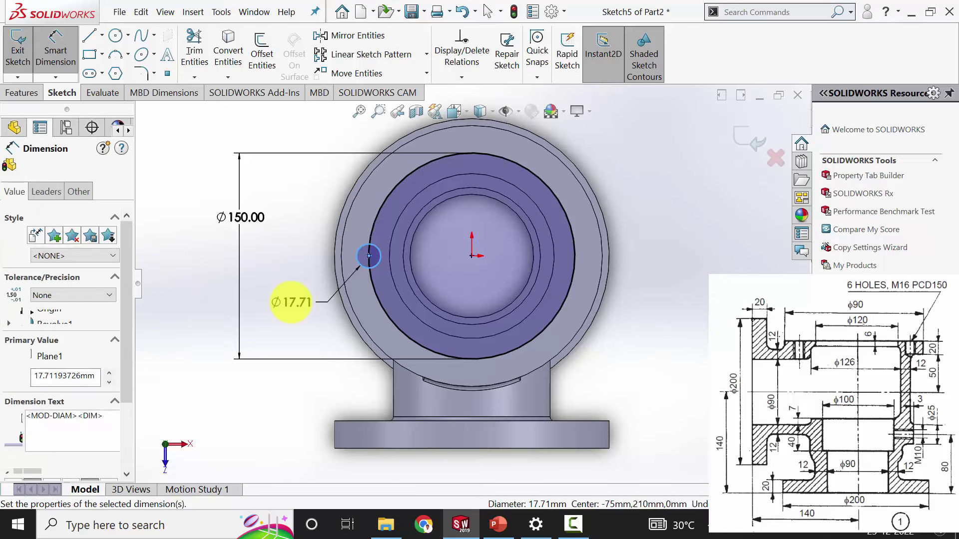
pyautogui.write('16')
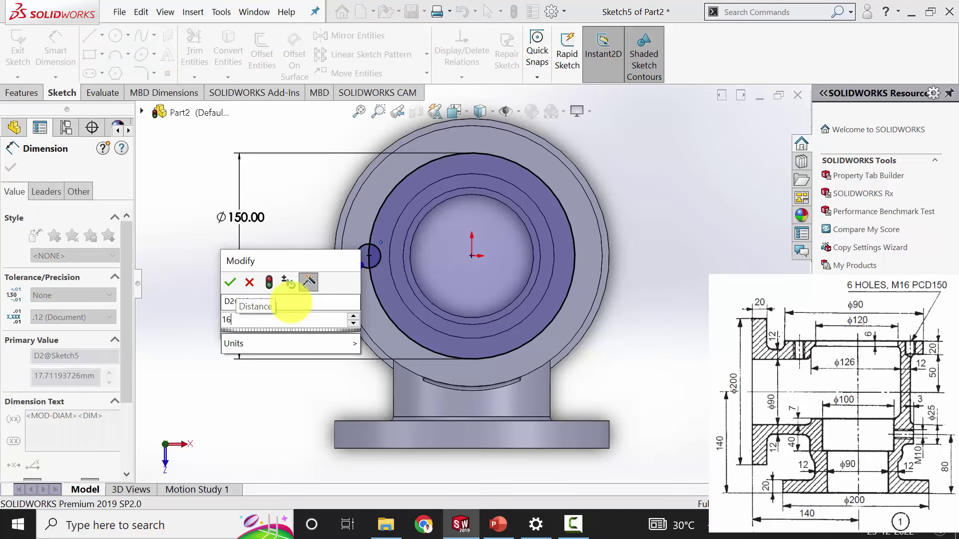
pyautogui.press('Return')
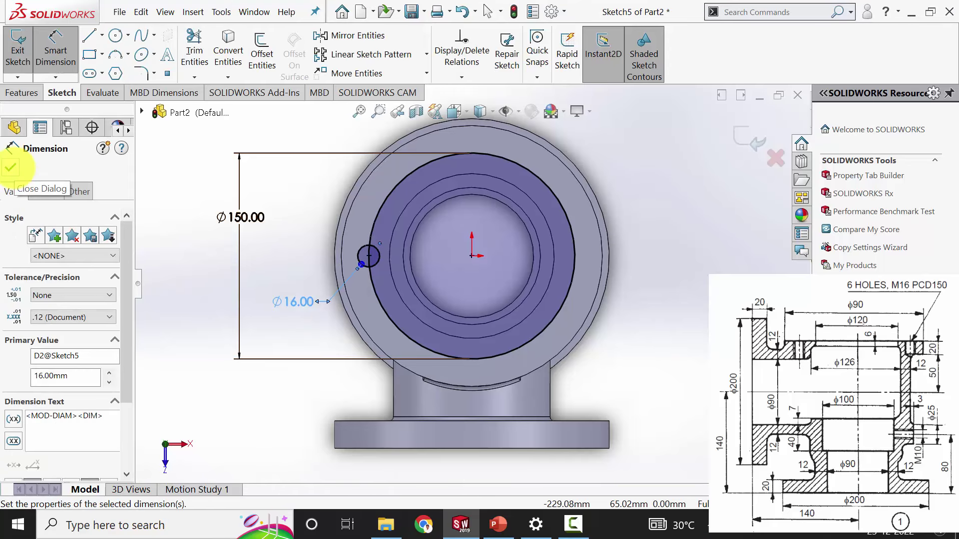
pyautogui.click(10, 167)
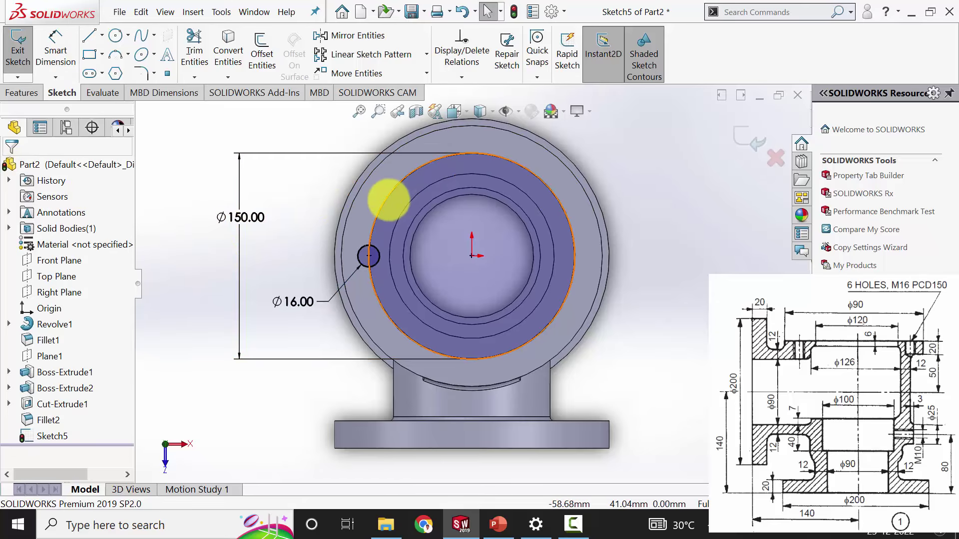
# - Convert the 150 mm pitch circle to construction geometry
pyautogui.click(386, 199)
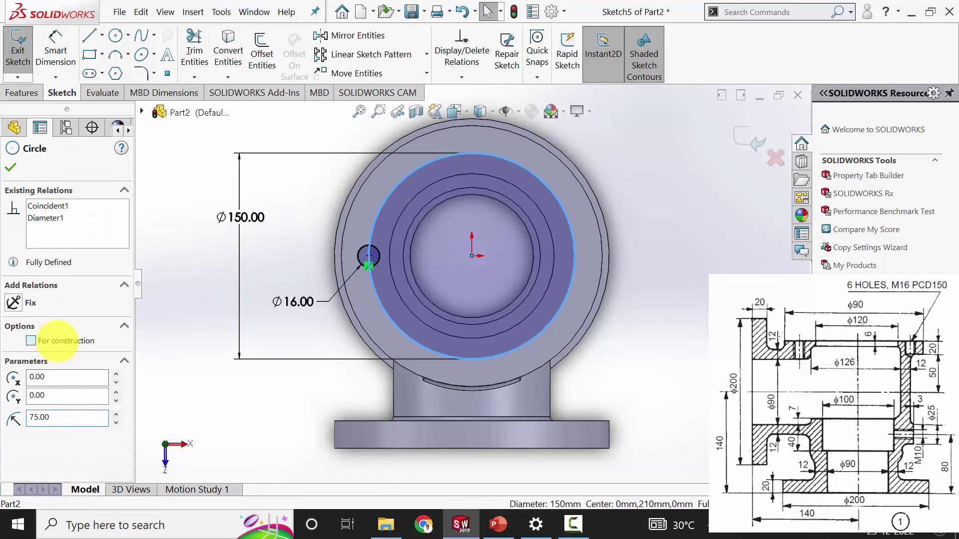
pyautogui.click(58, 340)
pyautogui.click(193, 251)
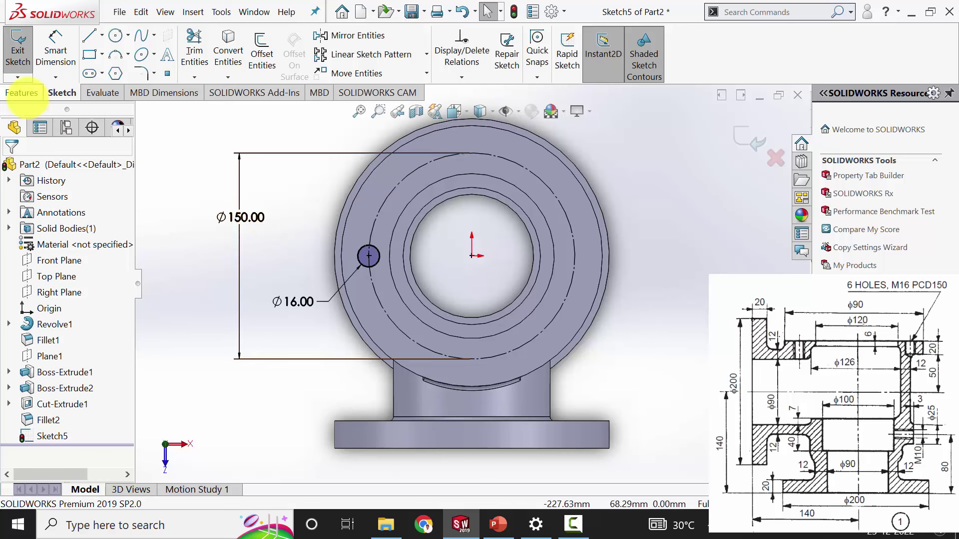
# - Cut the bolt-hole circle through the upper flange with a blind Extruded Cut 20 mm deep
pyautogui.click(21, 93)
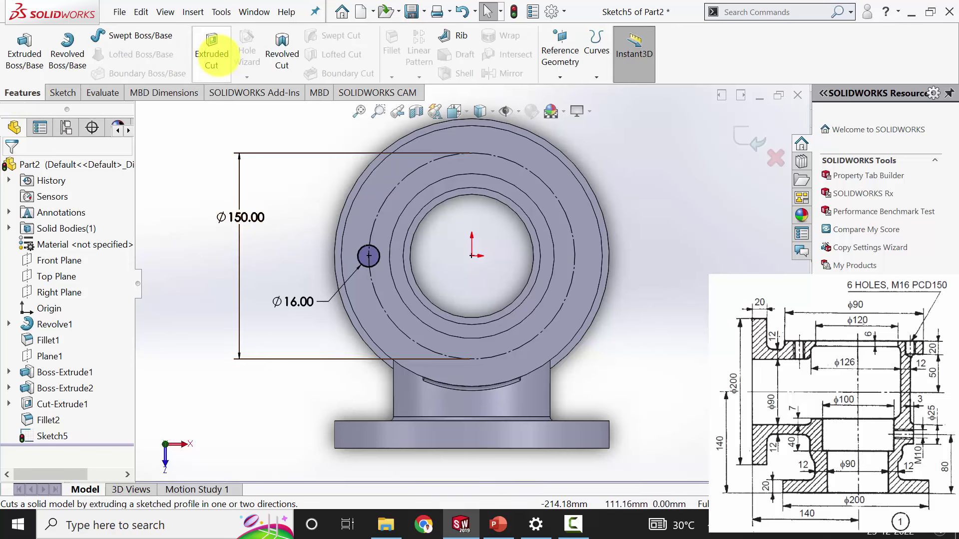
pyautogui.click(211, 52)
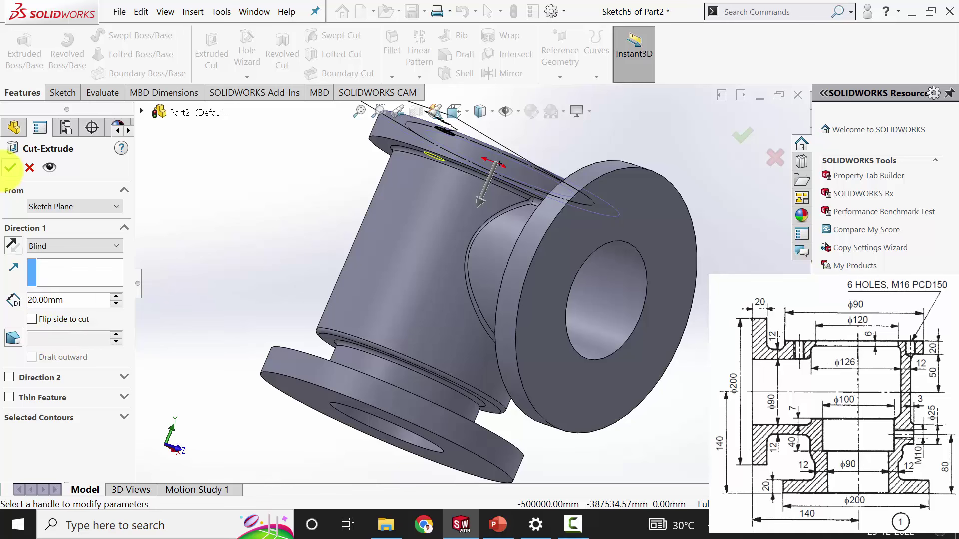
pyautogui.click(10, 168)
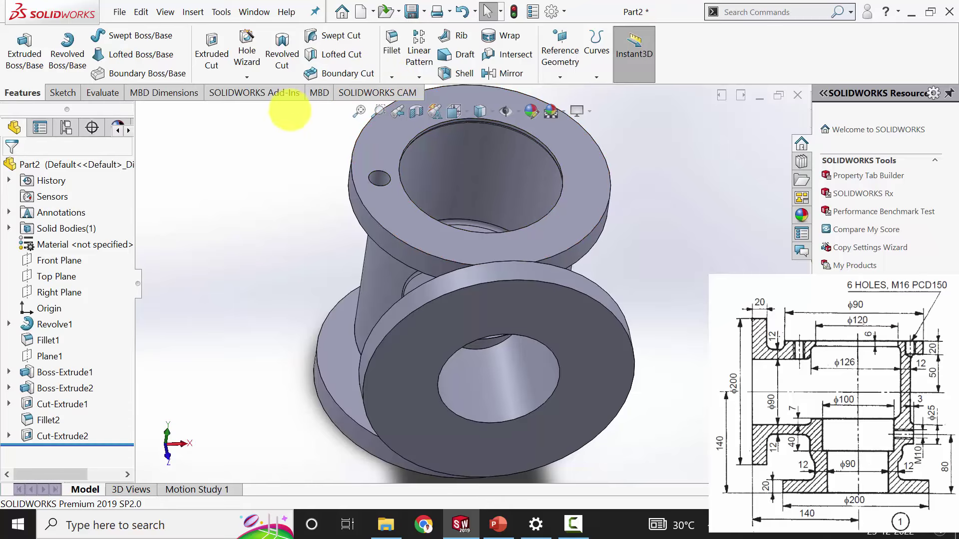
# - Add a right-hand M16x1.5 thread to the bolt hole using Extrude thread, from the upper flange's top face up to its underside
pyautogui.click(247, 76)
pyautogui.click(263, 126)
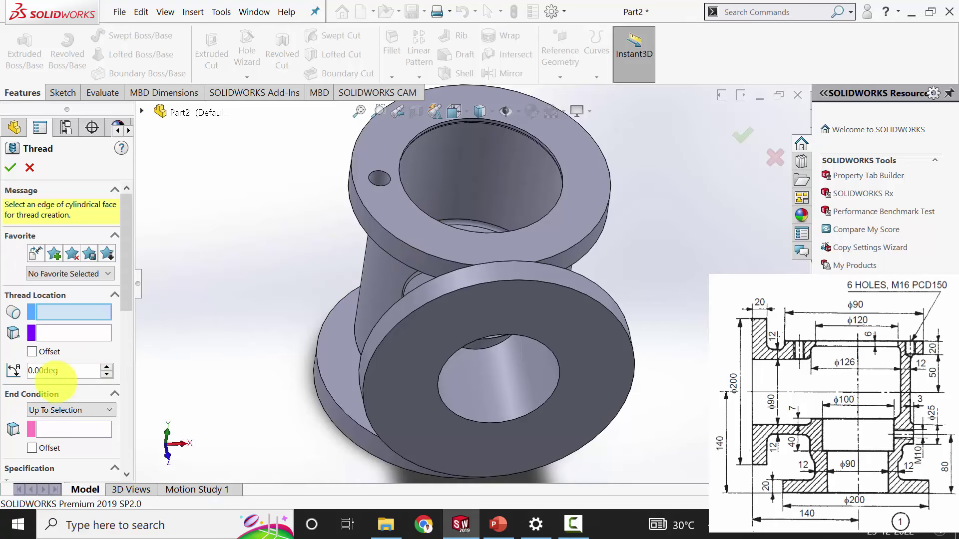
pyautogui.click(51, 285)
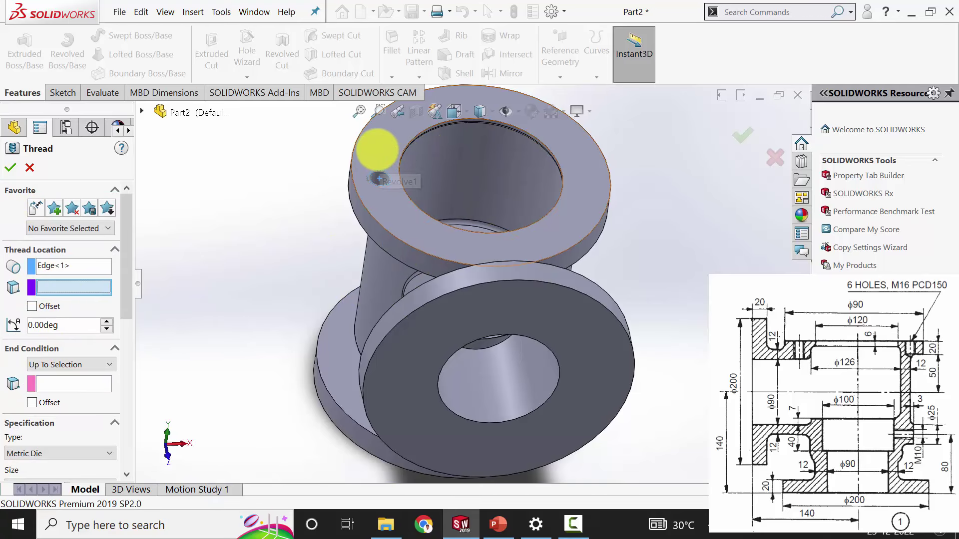
pyautogui.click(377, 150)
pyautogui.moveTo(289, 310); pyautogui.dragTo(326, 270, button='middle')
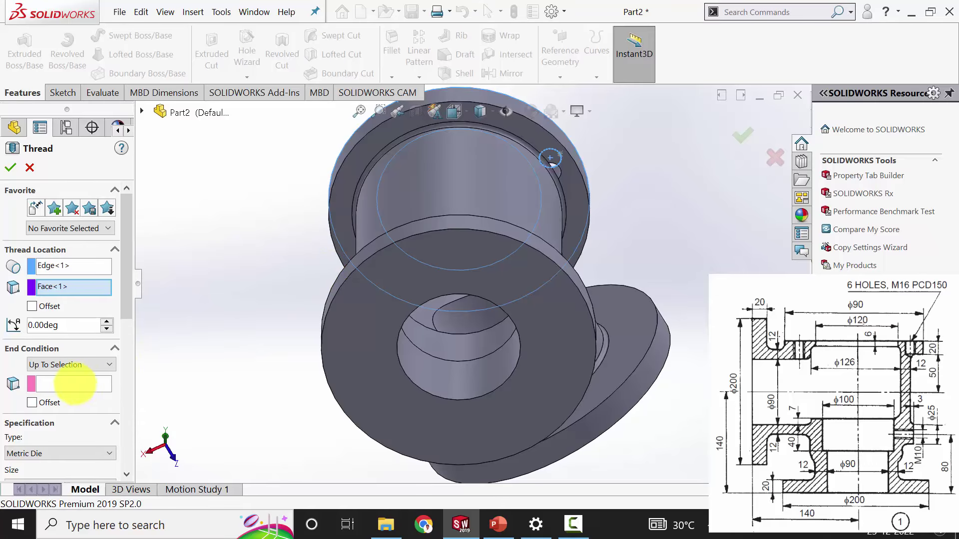
pyautogui.click(74, 383)
pyautogui.click(546, 134)
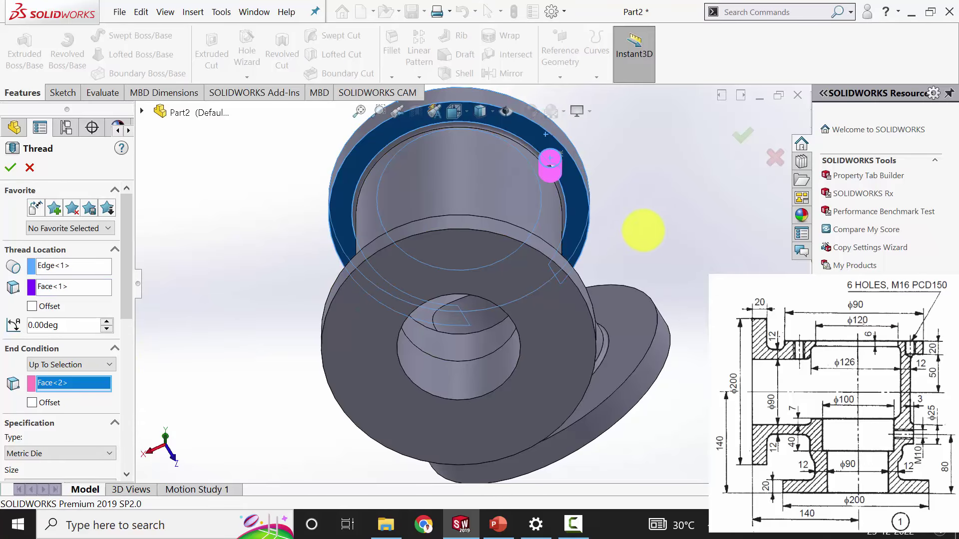
pyautogui.moveTo(593, 279); pyautogui.dragTo(507, 316, button='middle')
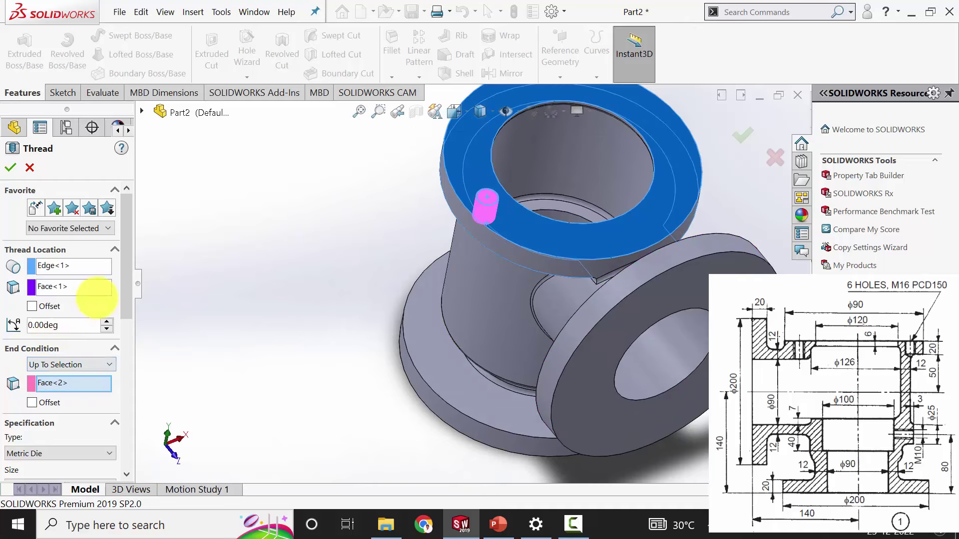
pyautogui.scroll(-5, 120, 259)
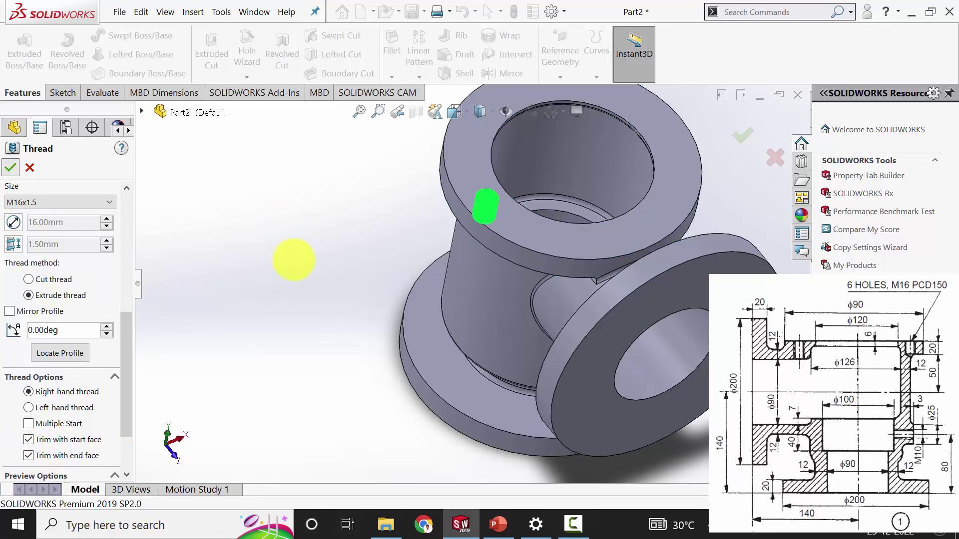
pyautogui.scroll(1, 499, 247)
pyautogui.scroll(-1, 584, 206)
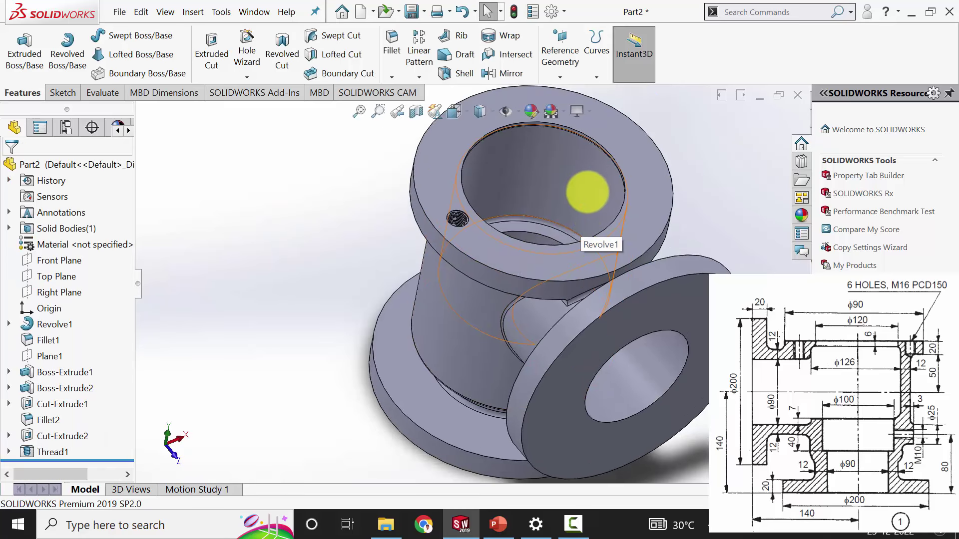
# - Circular-pattern the bolt-hole cut and its thread around the upper bore, with 6 equally spaced instances over 360 degrees
pyautogui.scroll(-2, 587, 192)
pyautogui.click(419, 77)
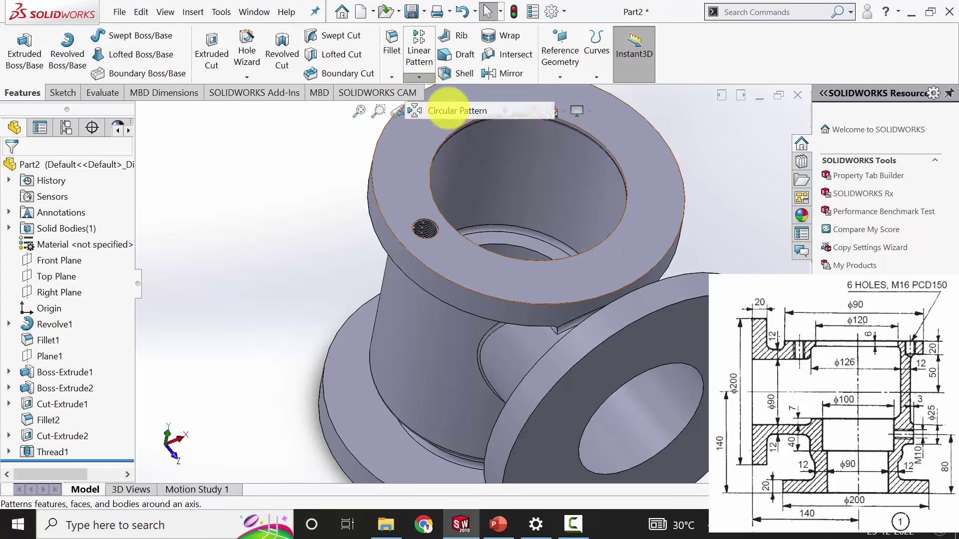
pyautogui.click(447, 110)
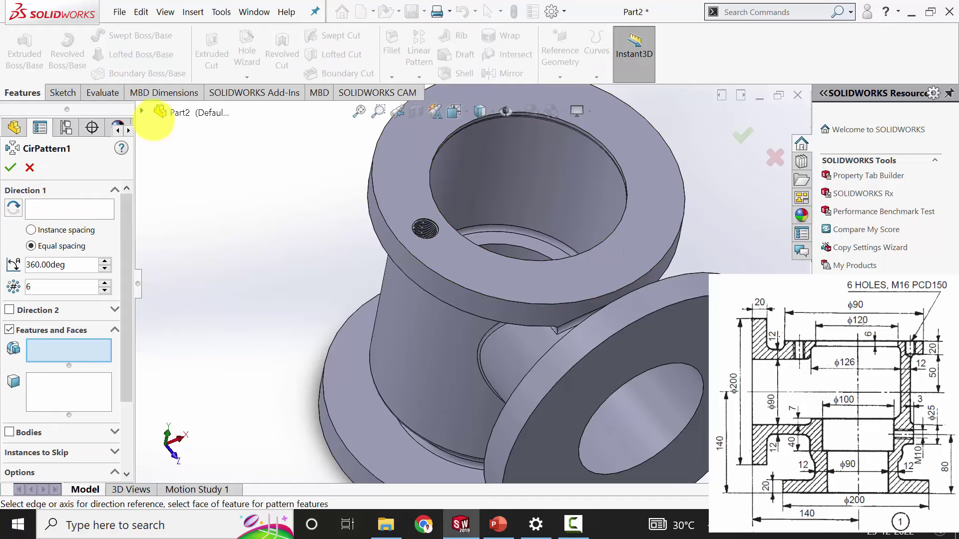
pyautogui.click(141, 111)
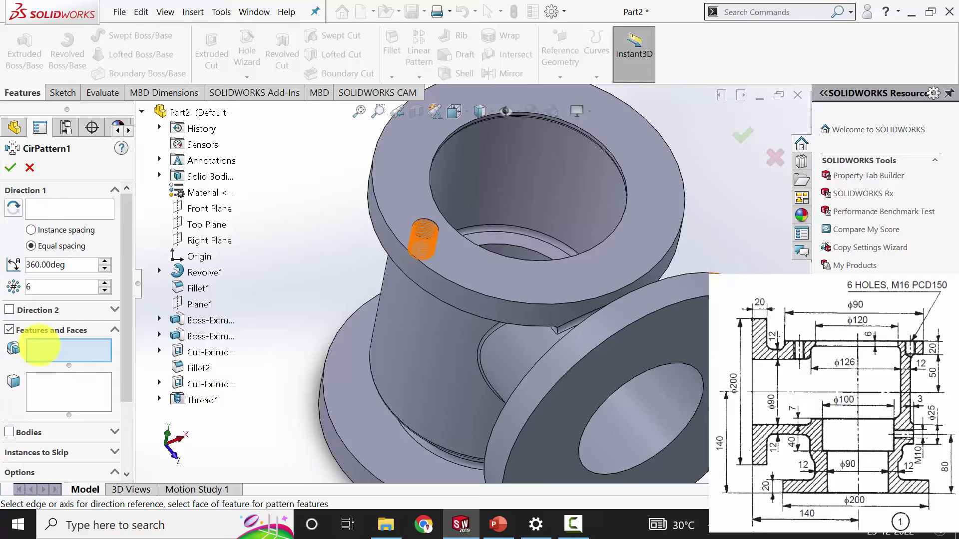
pyautogui.click(209, 383)
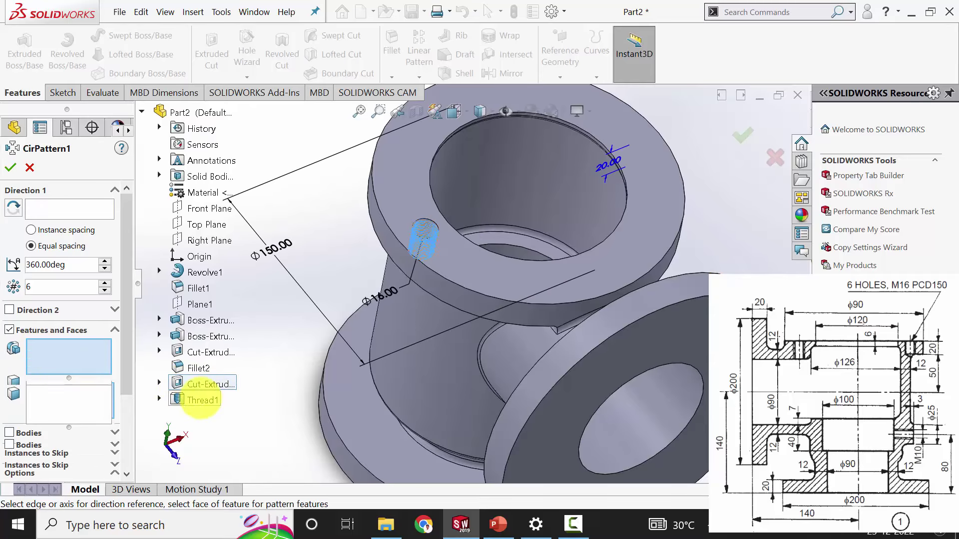
pyautogui.click(202, 400)
pyautogui.click(57, 209)
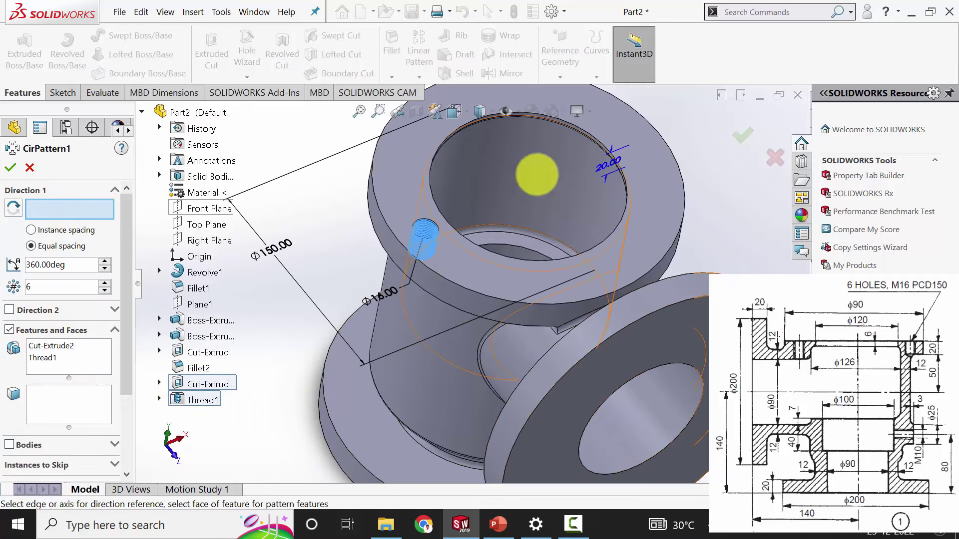
pyautogui.click(439, 145)
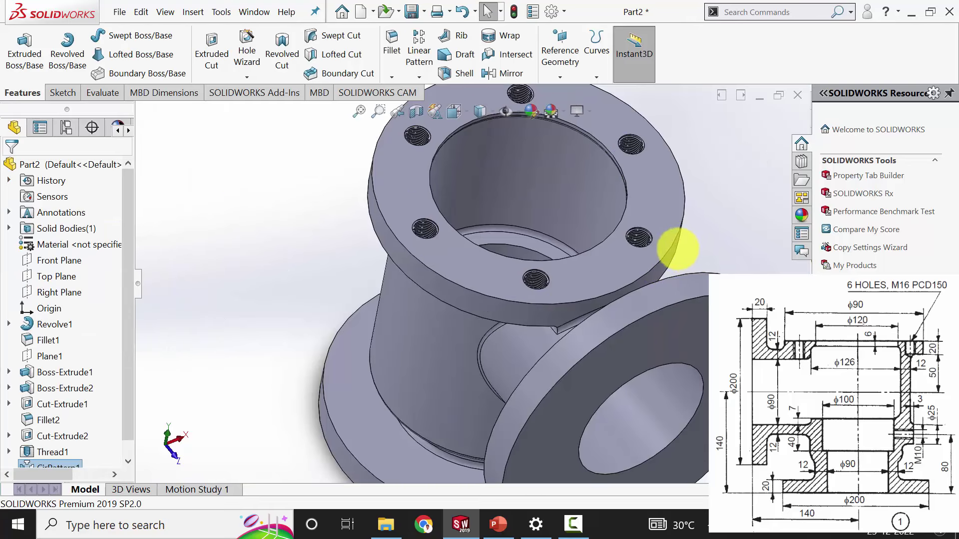
# - Start a sketch on the Right Plane and draw a rectangle about 16 by 14 mm across the main body's wall opposite the side flange
pyautogui.moveTo(739, 320); pyautogui.dragTo(616, 407, button='middle')
pyautogui.scroll(3, 727, 313)
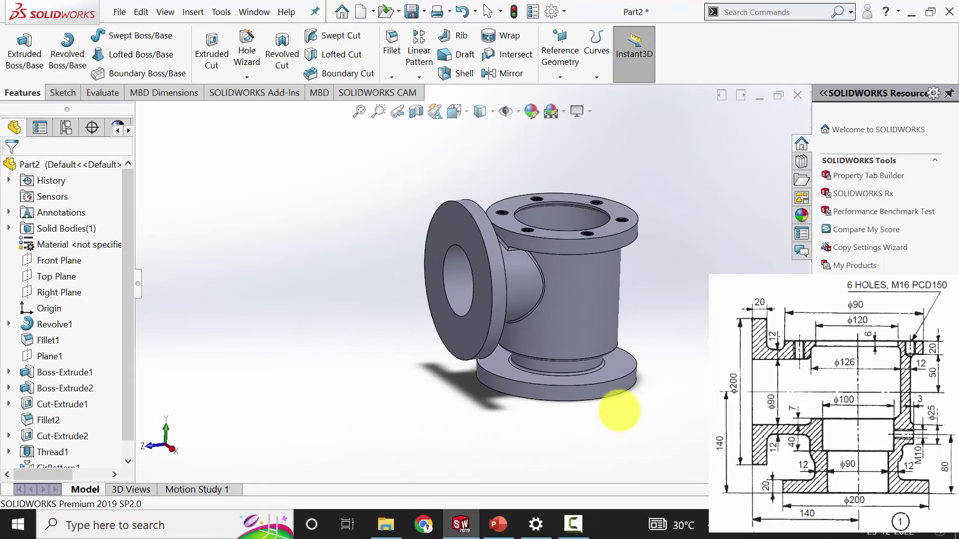
pyautogui.moveTo(652, 325); pyautogui.dragTo(629, 278, button='middle')
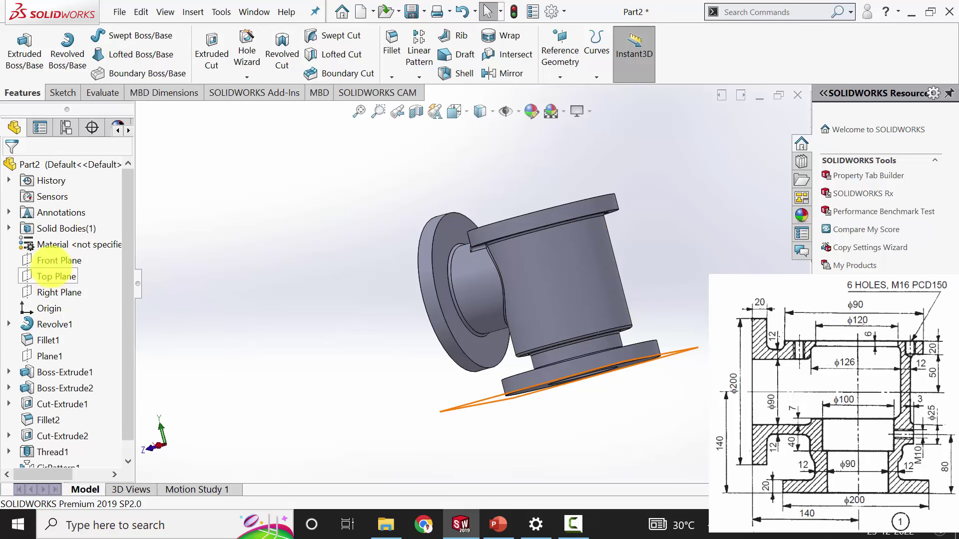
pyautogui.click(56, 292)
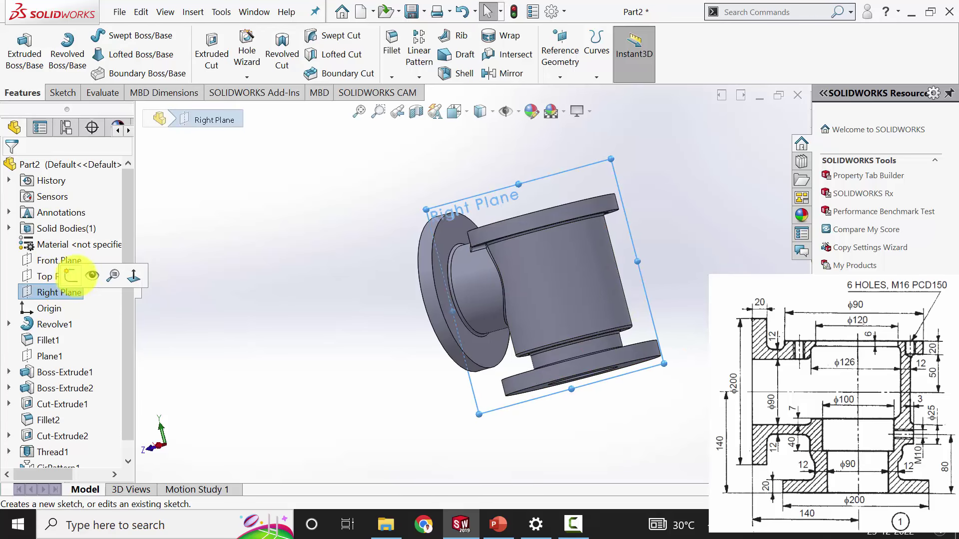
pyautogui.click(72, 275)
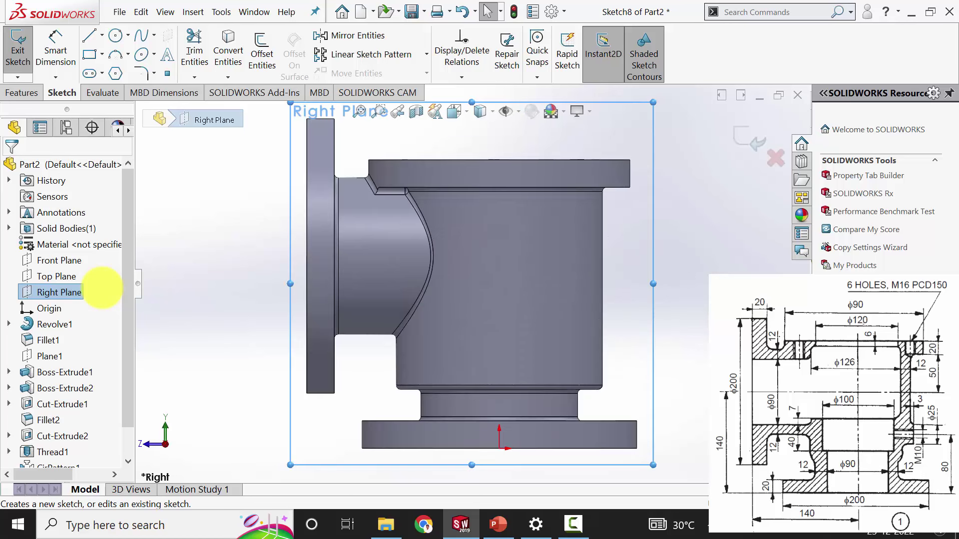
pyautogui.click(89, 53)
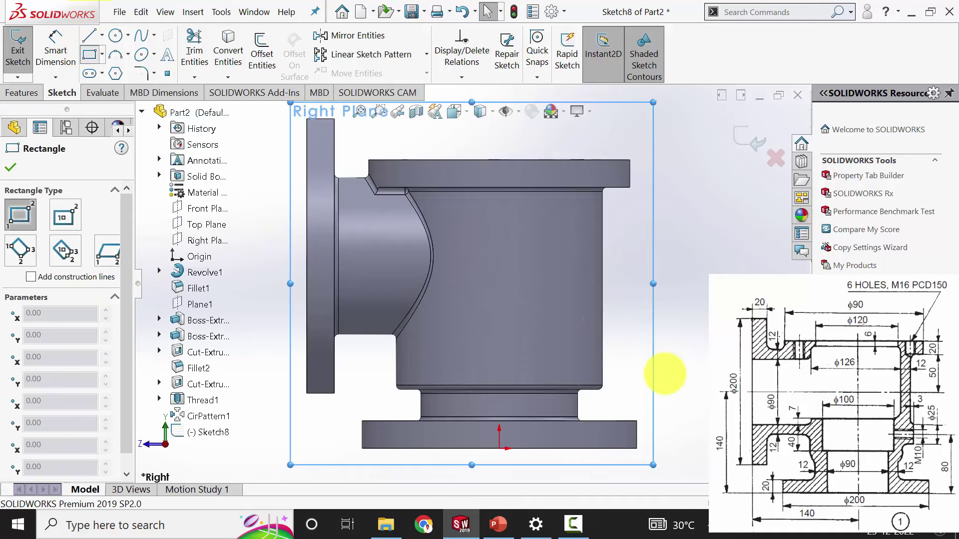
pyautogui.scroll(-5, 553, 349)
pyautogui.moveTo(471, 304); pyautogui.dragTo(518, 264)
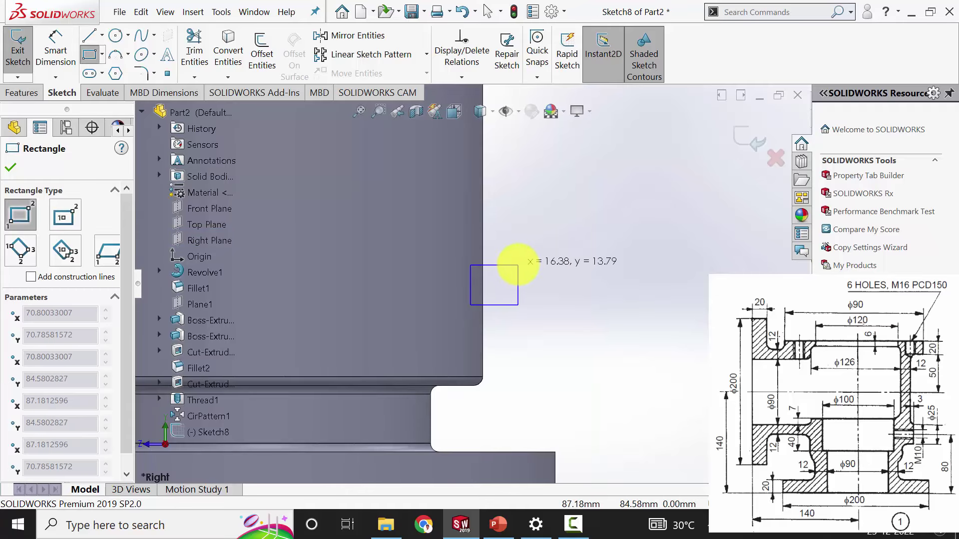
# - Dimension the rectangle's lower edge 80 mm above the base flange's bottom edge
pyautogui.click(56, 53)
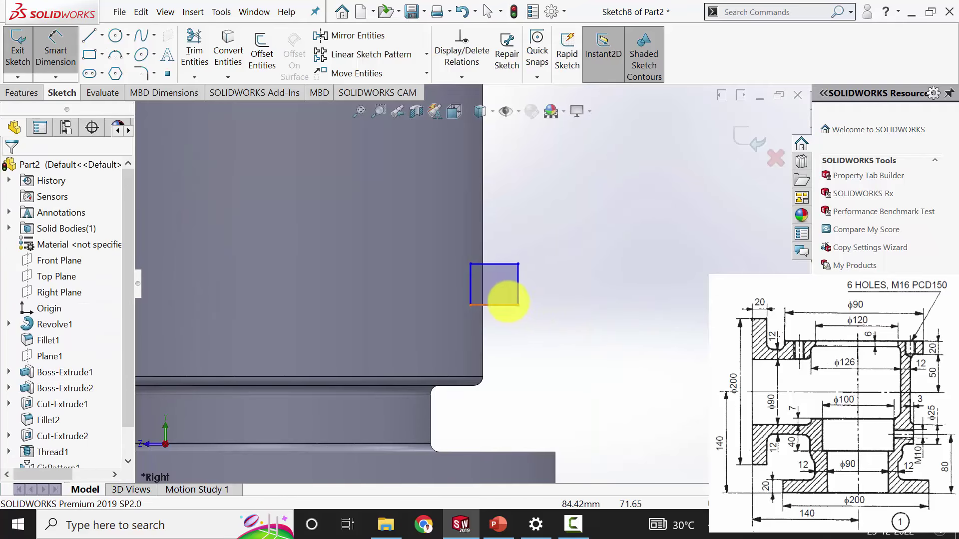
pyautogui.click(505, 305)
pyautogui.scroll(2, 534, 375)
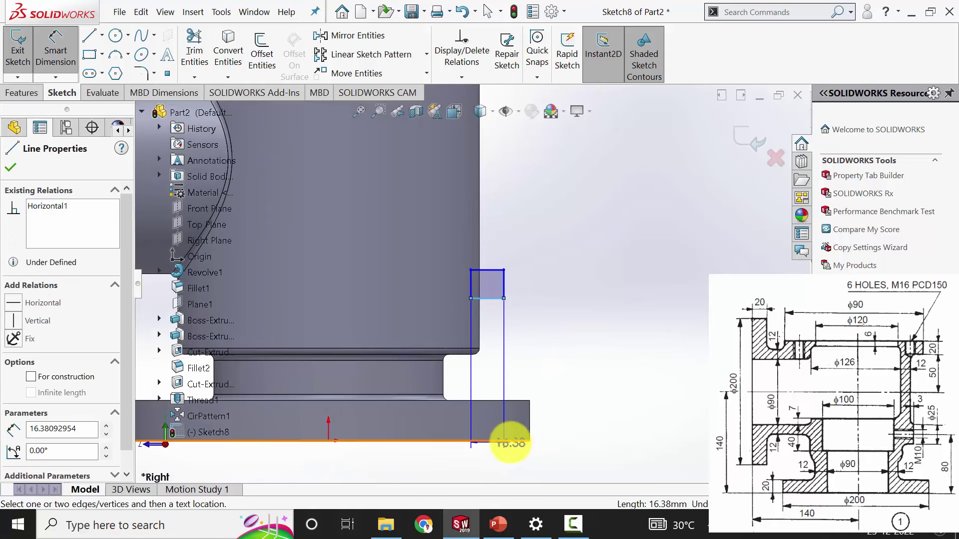
pyautogui.click(511, 442)
pyautogui.click(573, 382)
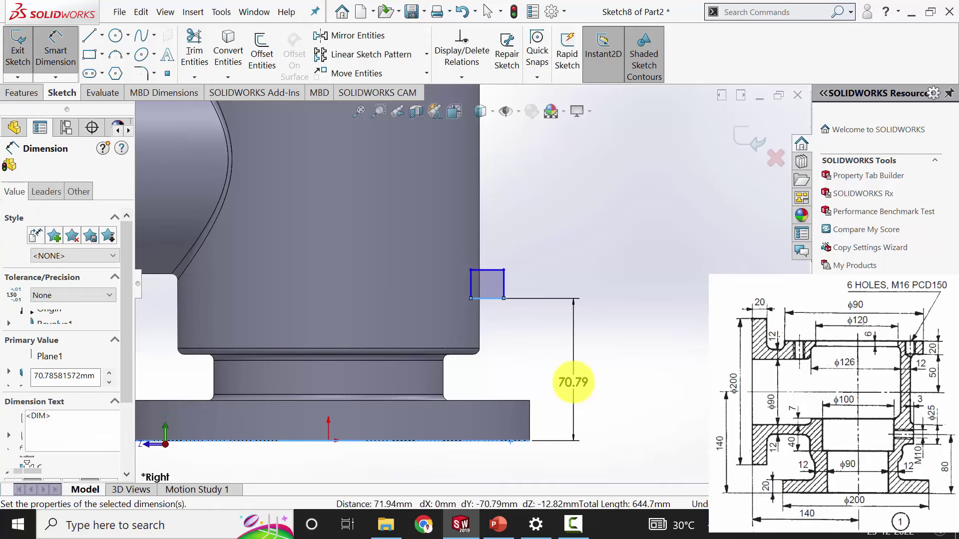
pyautogui.write('80')
pyautogui.press('Return')
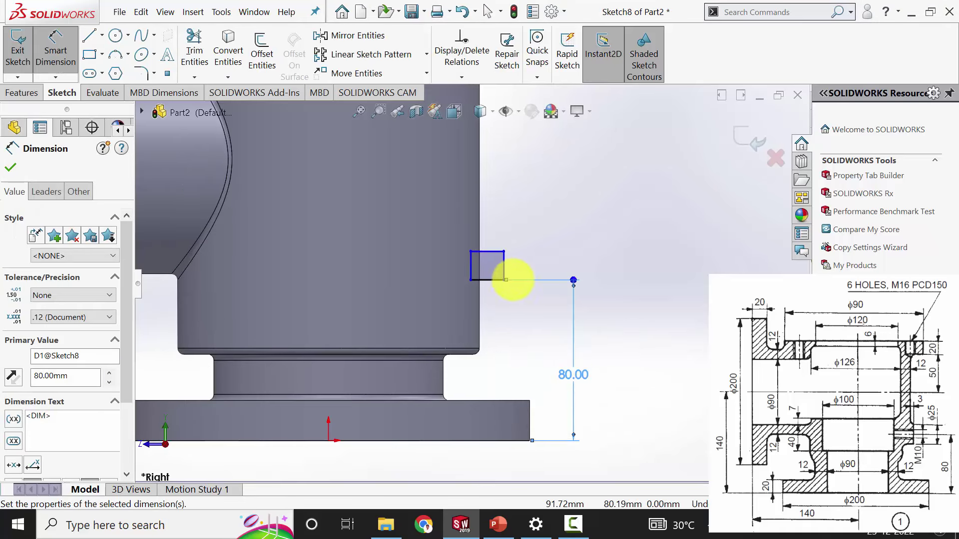
# - Dimension the rectangle's height as 12.5 mm
pyautogui.click(503, 263)
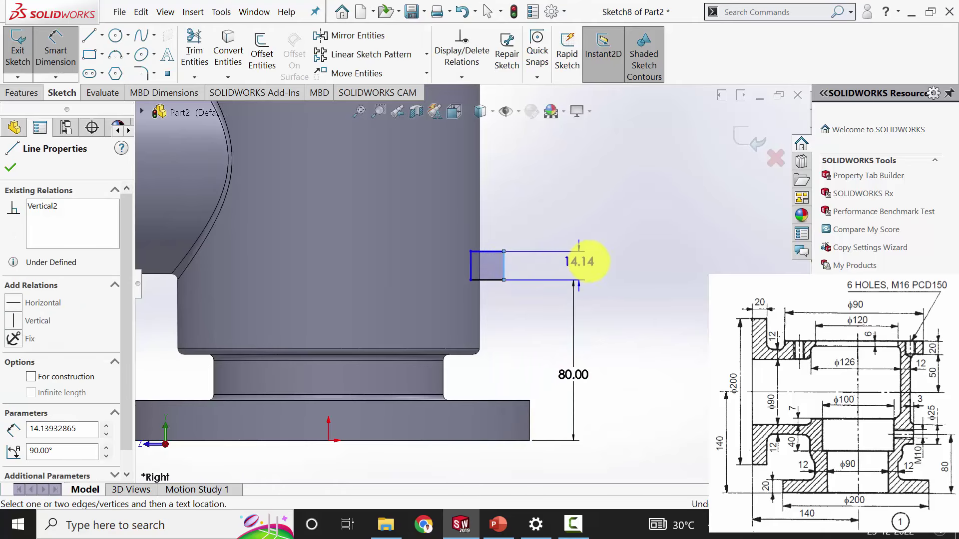
pyautogui.click(597, 262)
pyautogui.write('12.5')
pyautogui.press('Return')
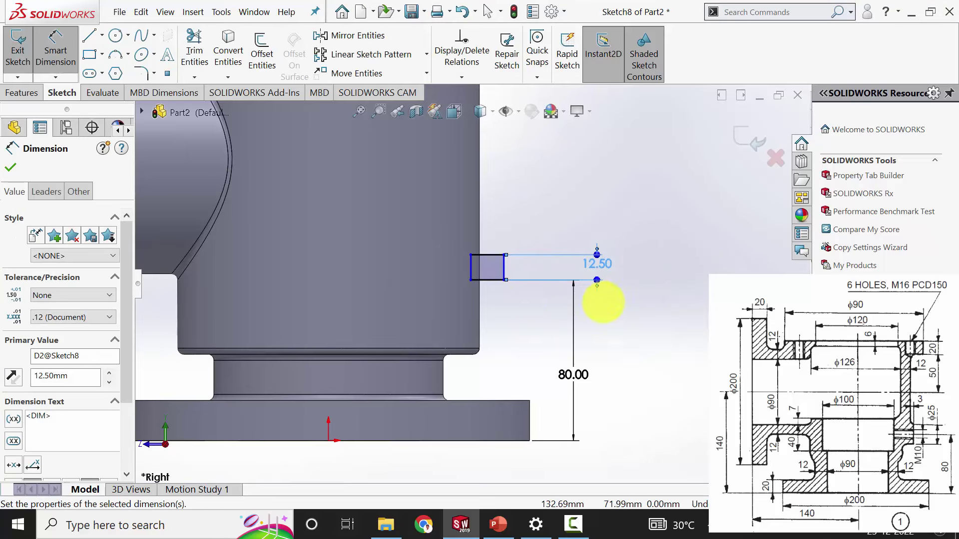
# - Dimension the rectangle's outer vertical edge 3 mm beyond the main body's outer wall
pyautogui.click(484, 234)
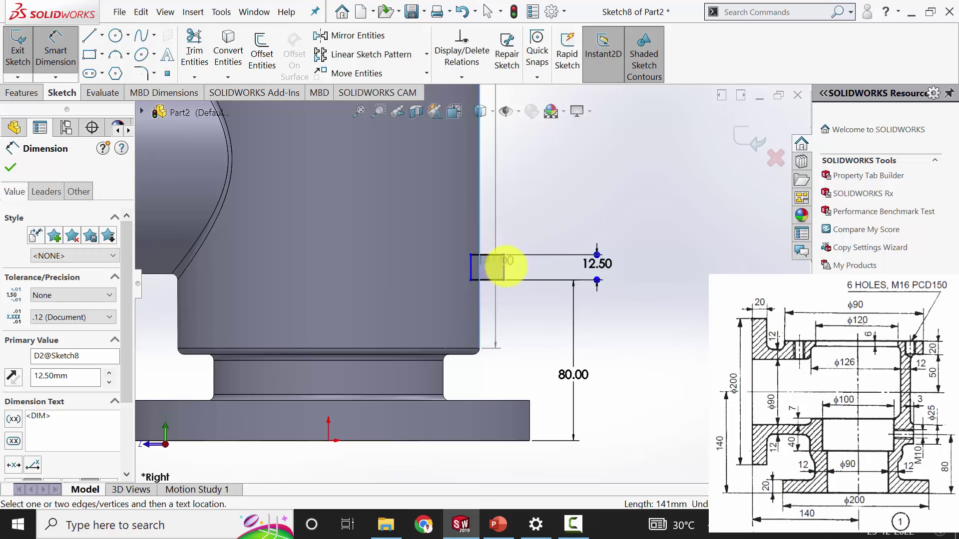
pyautogui.click(503, 268)
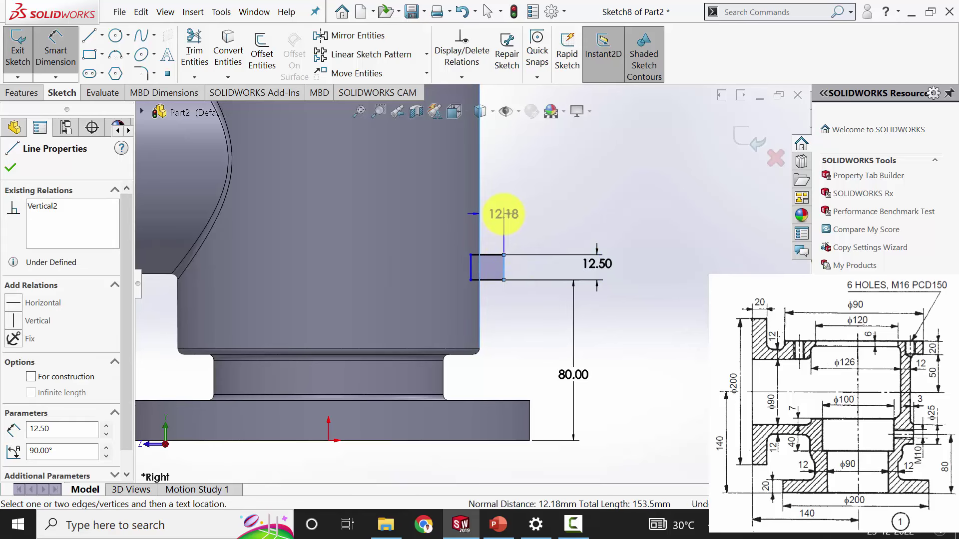
pyautogui.click(504, 214)
pyautogui.write('3')
pyautogui.press('Return')
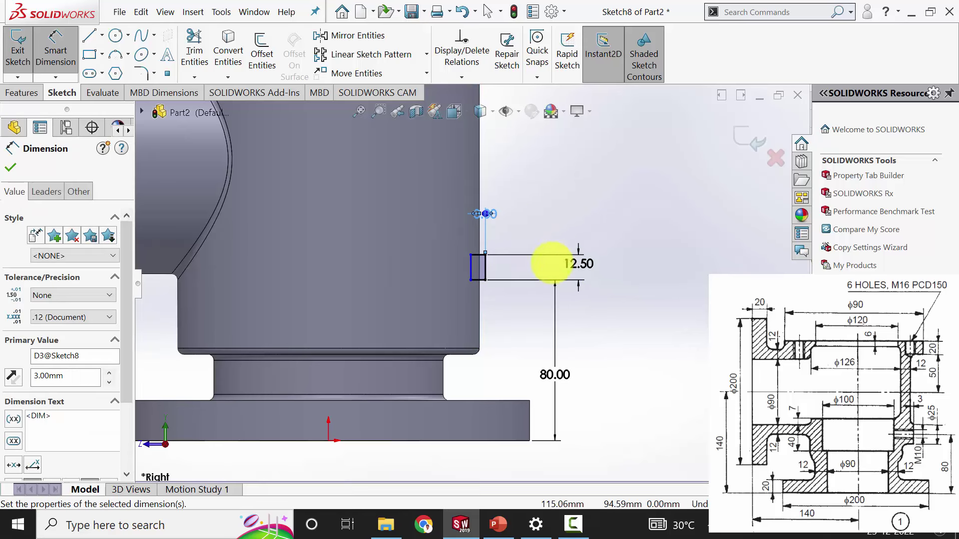
pyautogui.click(10, 167)
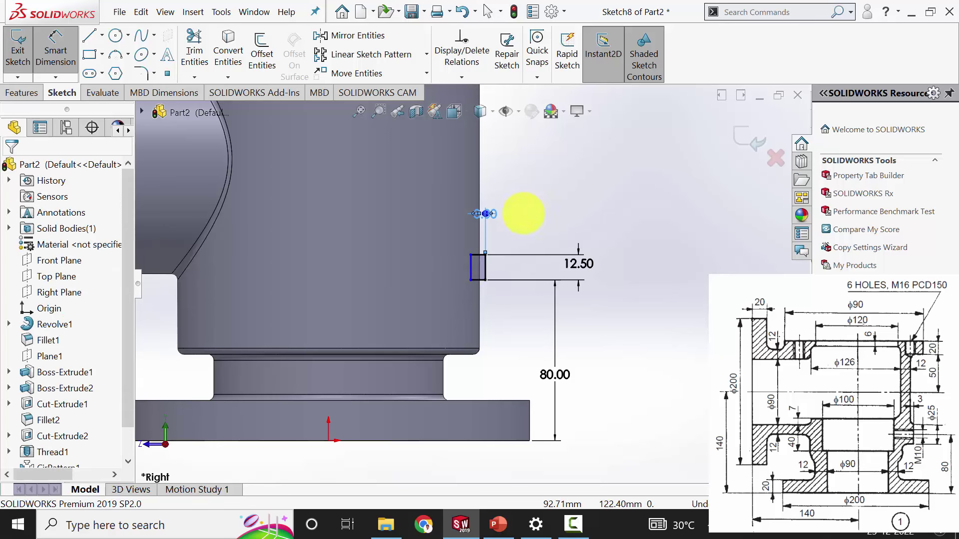
pyautogui.press('Escape')
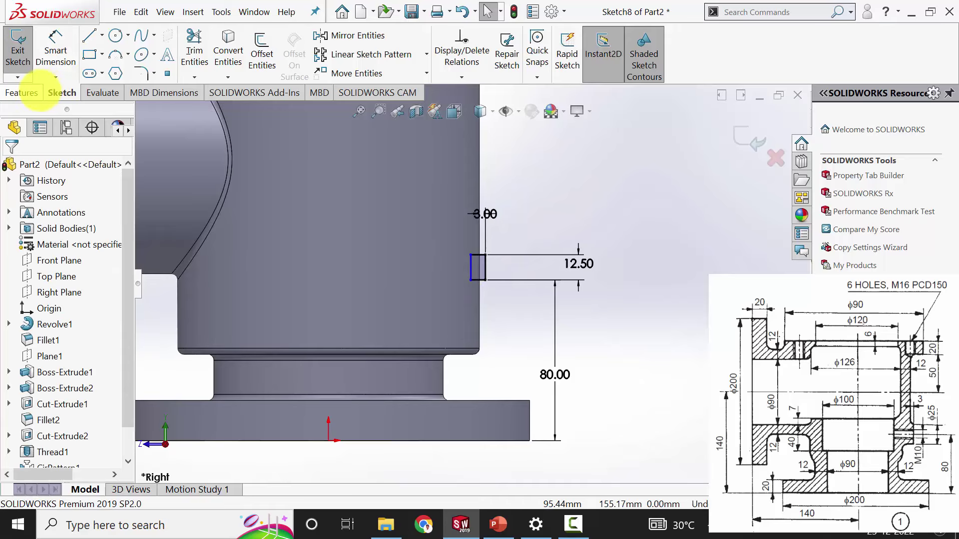
# - Revolve the rectangle 360 degrees about its lower edge, merged with the body, to form the small round side boss
pyautogui.click(23, 93)
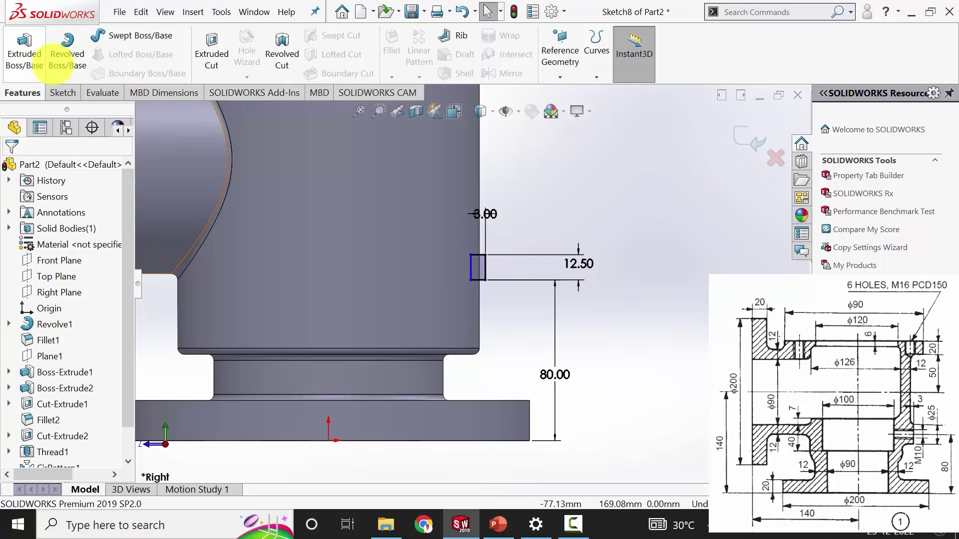
pyautogui.click(67, 48)
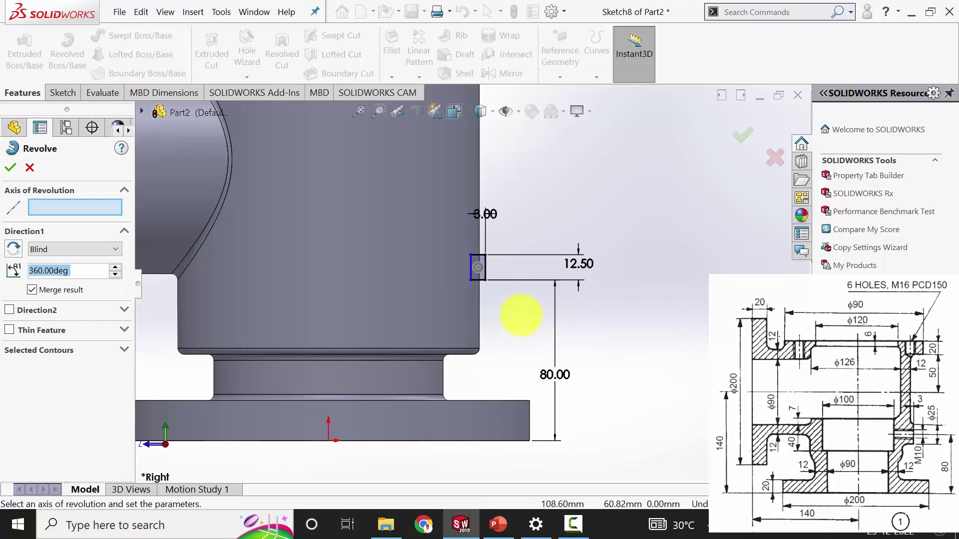
pyautogui.click(478, 279)
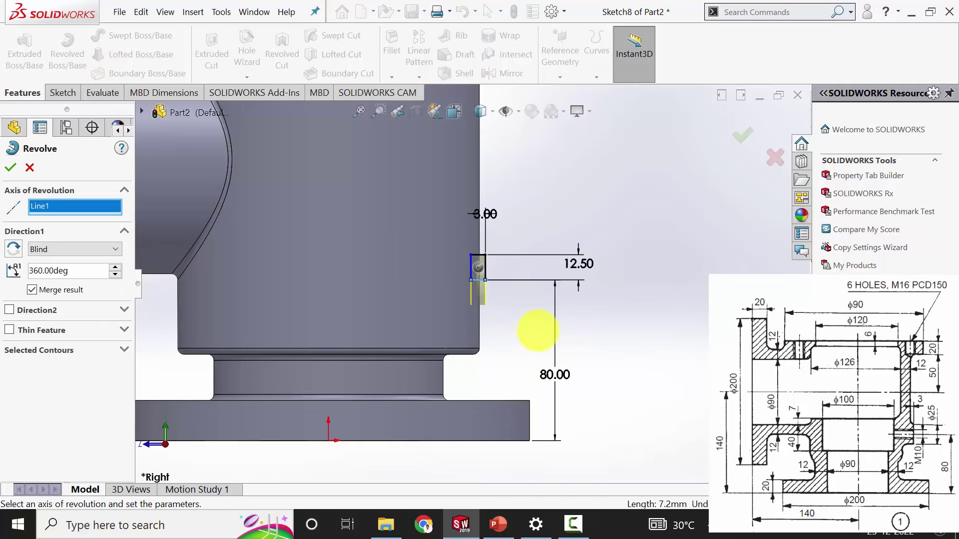
pyautogui.click(11, 168)
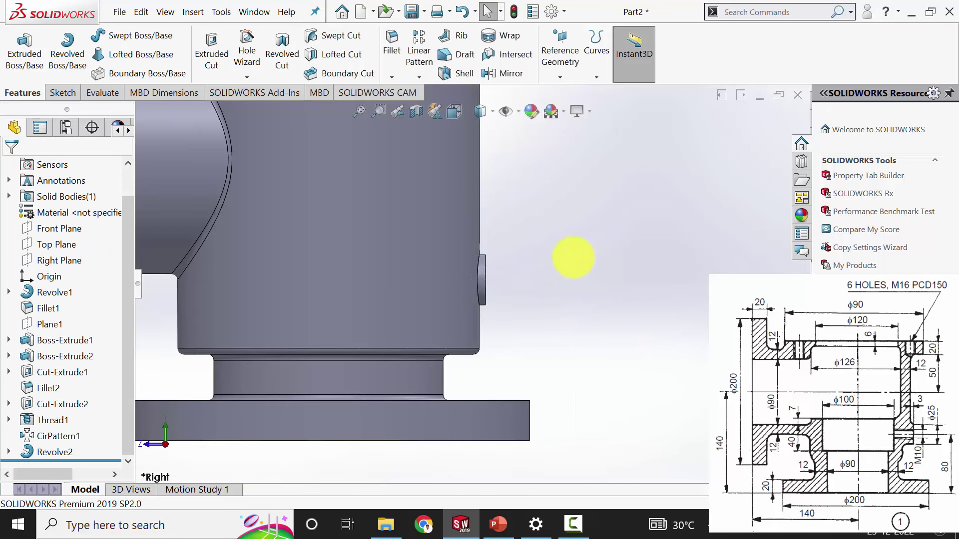
# - Start a sketch on the side boss's outer face and draw a concentric circle about 14 mm in diameter
pyautogui.moveTo(621, 396); pyautogui.dragTo(599, 415, button='middle')
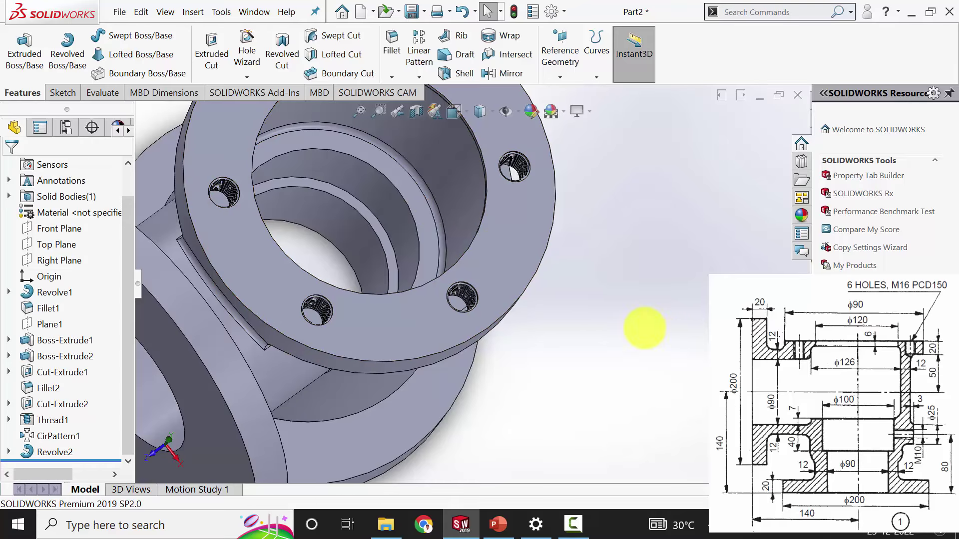
pyautogui.moveTo(544, 224)
pyautogui.mouseDown(button='middle')
pyautogui.moveTo(598, 272)
pyautogui.moveTo(713, 336)
pyautogui.moveTo(659, 325)
pyautogui.moveTo(616, 385)
pyautogui.moveTo(684, 337)
pyautogui.moveTo(610, 349)
pyautogui.moveTo(642, 257)
pyautogui.mouseUp(button='middle')
pyautogui.click(649, 258)
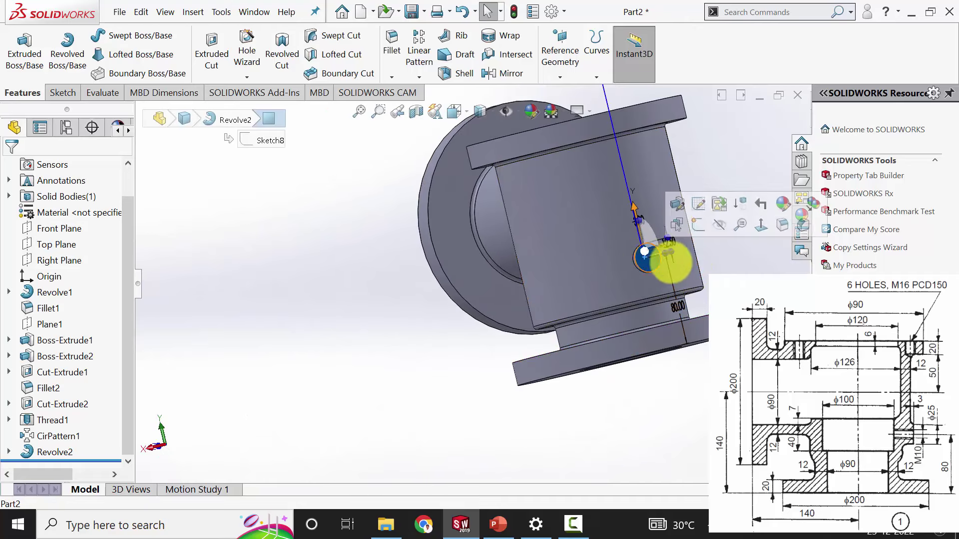
pyautogui.click(698, 225)
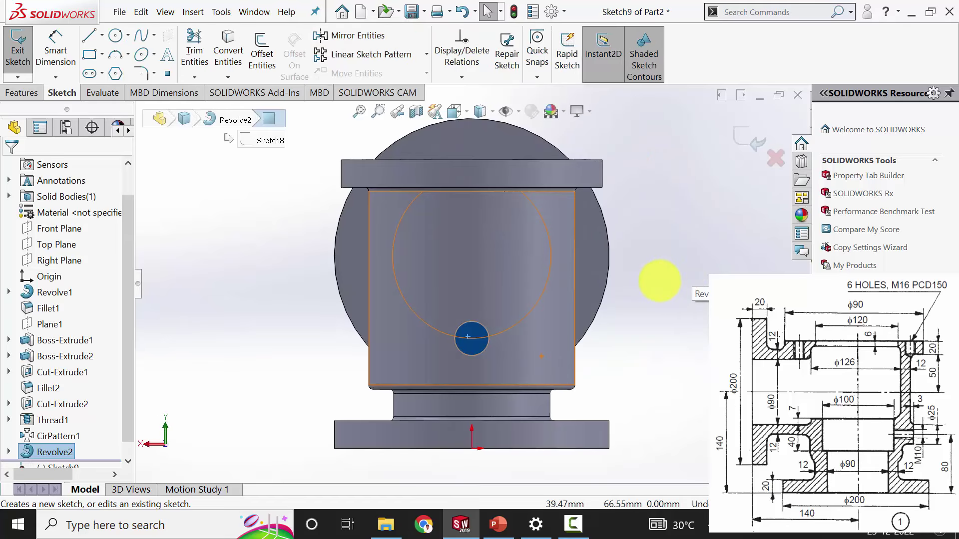
pyautogui.scroll(-5, 529, 332)
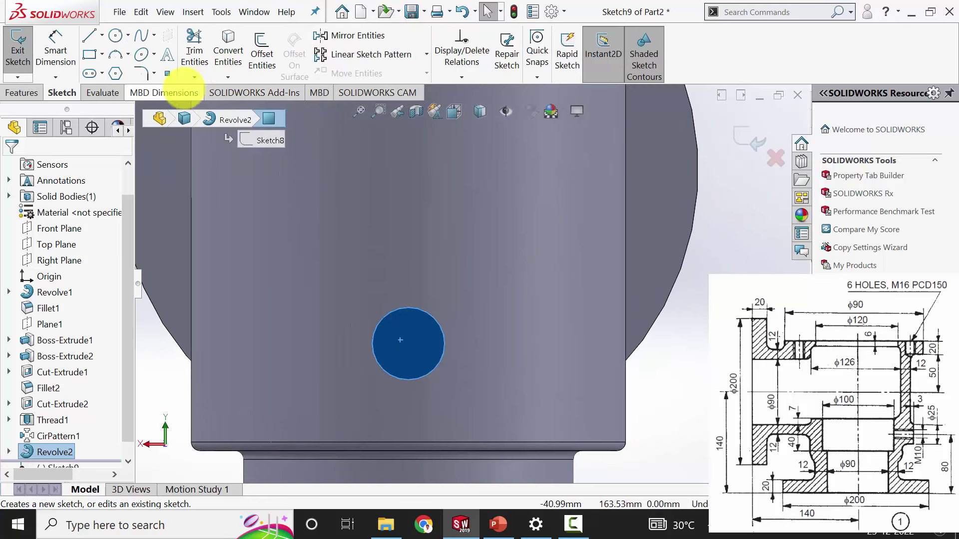
pyautogui.click(115, 35)
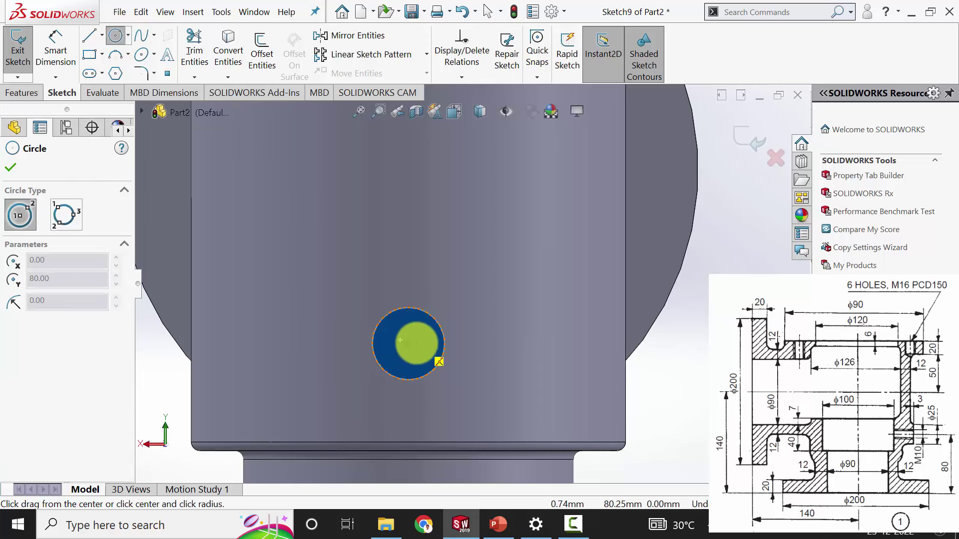
pyautogui.click(408, 344)
pyautogui.click(428, 351)
pyautogui.click(11, 168)
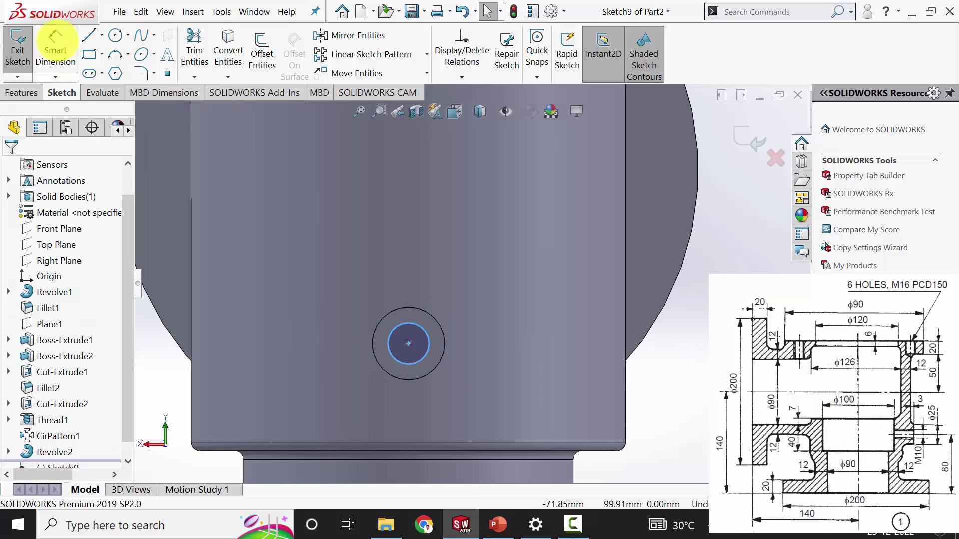
# - Dimension the circle on the boss face to a diameter of 10 mm
pyautogui.click(55, 43)
pyautogui.click(425, 349)
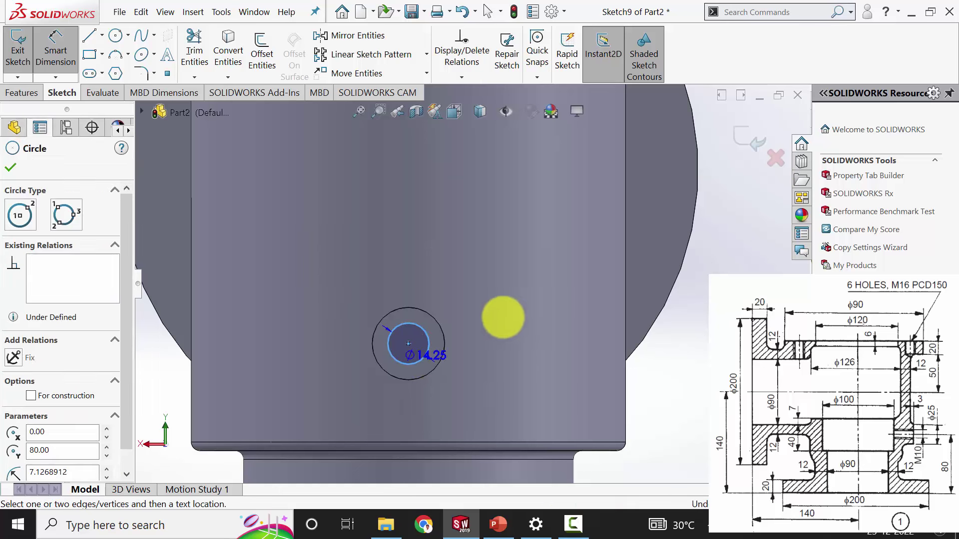
pyautogui.click(504, 317)
pyautogui.write('10')
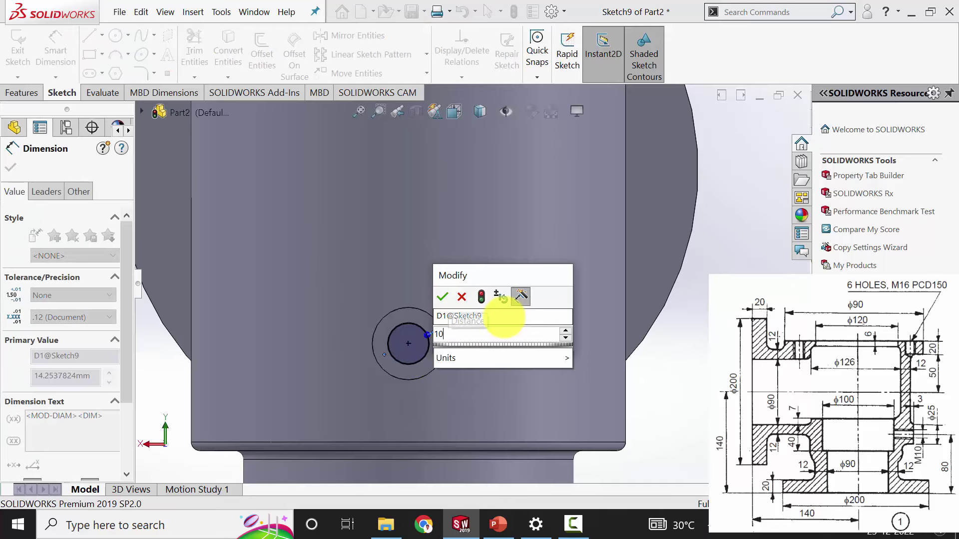
pyautogui.press('Return')
pyautogui.click(10, 167)
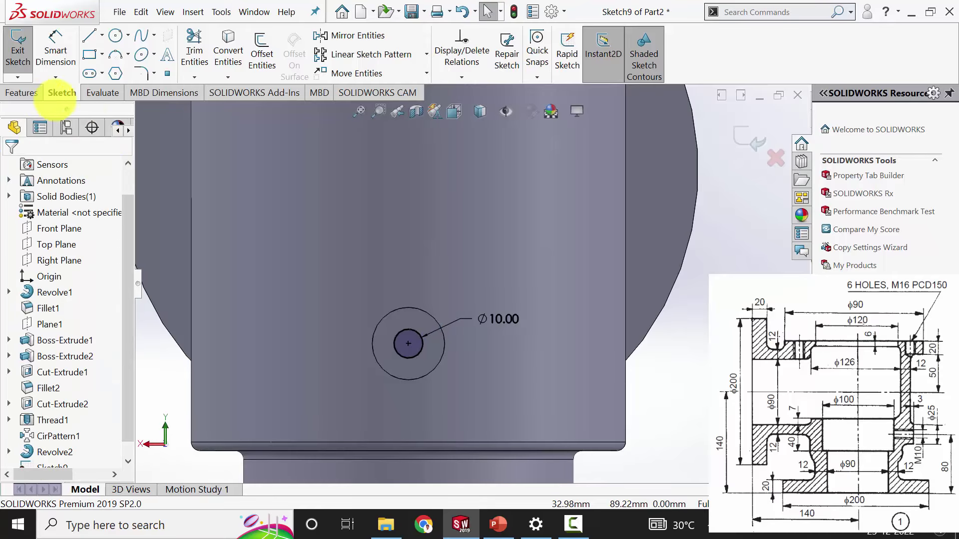
# - Extrude-cut the 10 mm circle through the boss and wall, using Up To Surface with the body's inner bore face
pyautogui.click(21, 93)
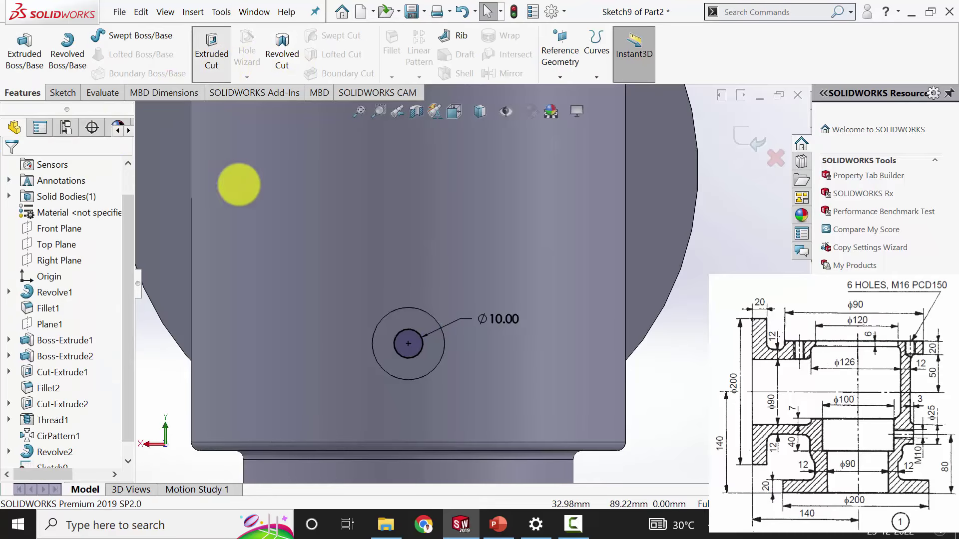
pyautogui.moveTo(385, 307); pyautogui.dragTo(520, 428, button='middle')
pyautogui.click(70, 245)
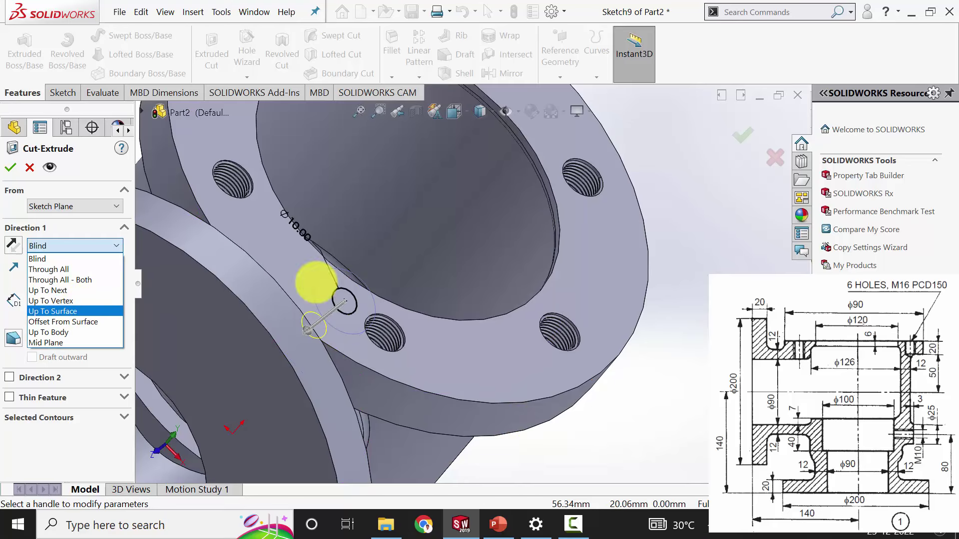
pyautogui.moveTo(515, 263); pyautogui.dragTo(396, 248, button='middle')
pyautogui.click(398, 248)
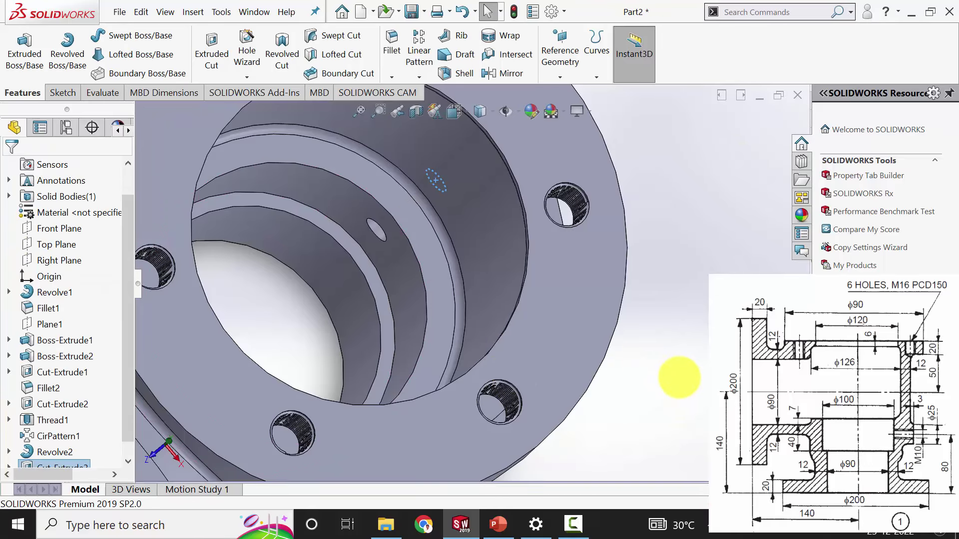
# - Start a Thread feature on the boss hole's outer circular edge, with the boss's outer face as the start location
pyautogui.scroll(5, 680, 376)
pyautogui.moveTo(680, 375); pyautogui.dragTo(561, 427, button='middle')
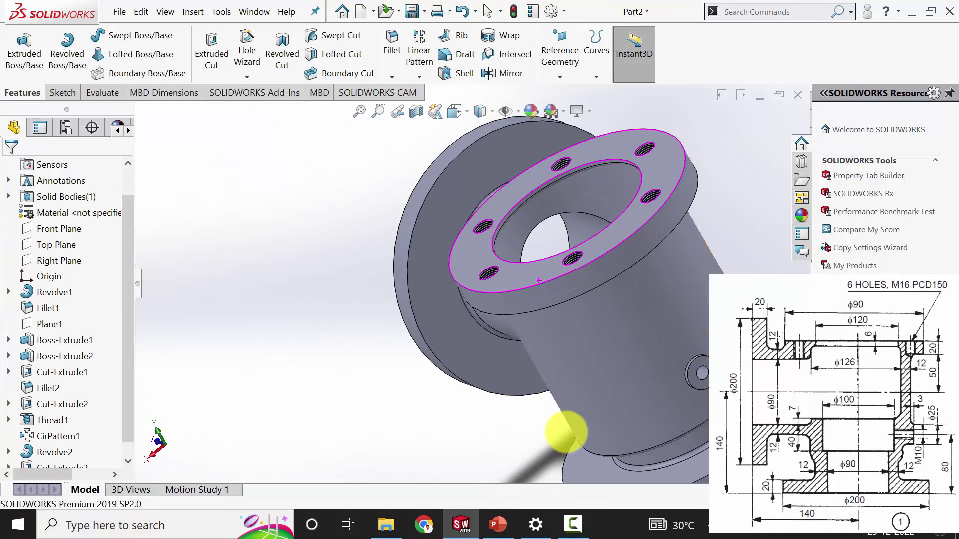
pyautogui.click(247, 76)
pyautogui.click(269, 129)
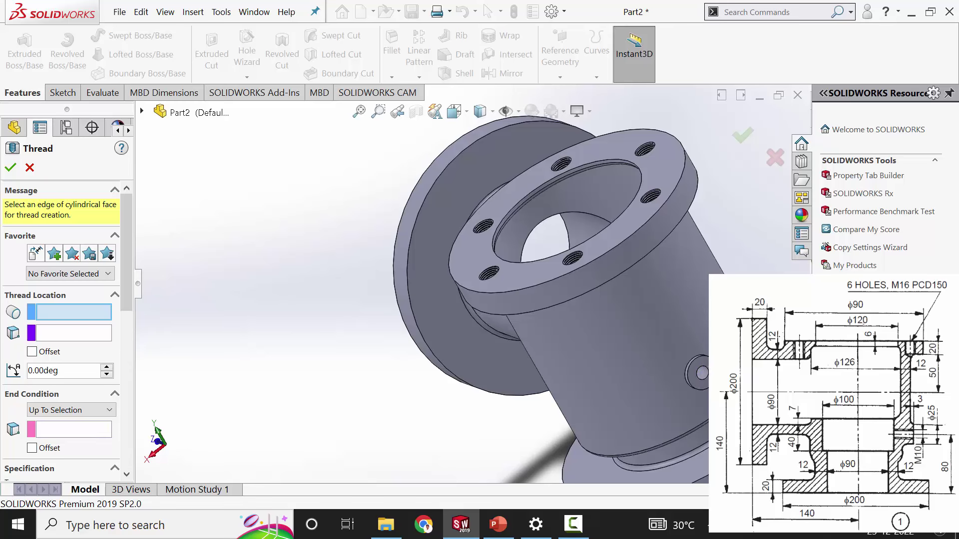
pyautogui.click(701, 374)
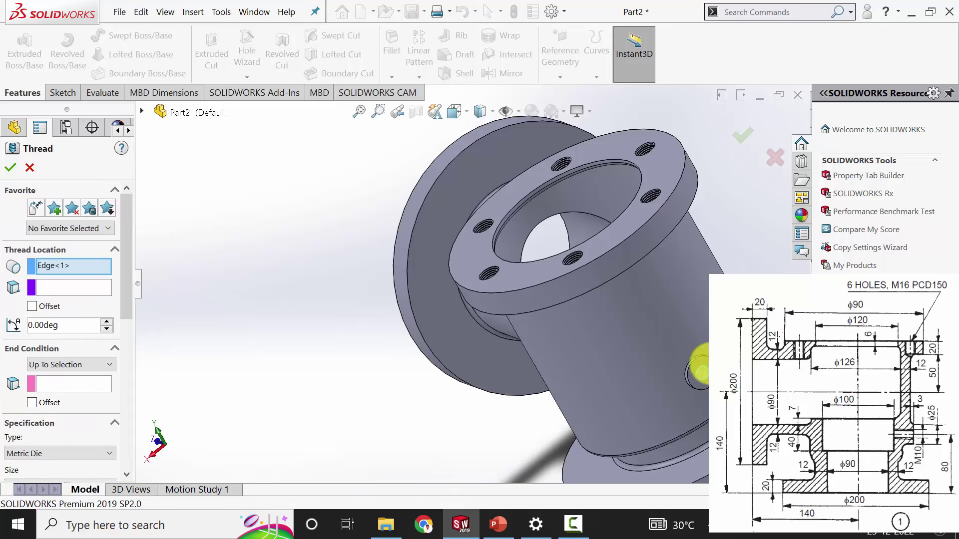
pyautogui.click(70, 287)
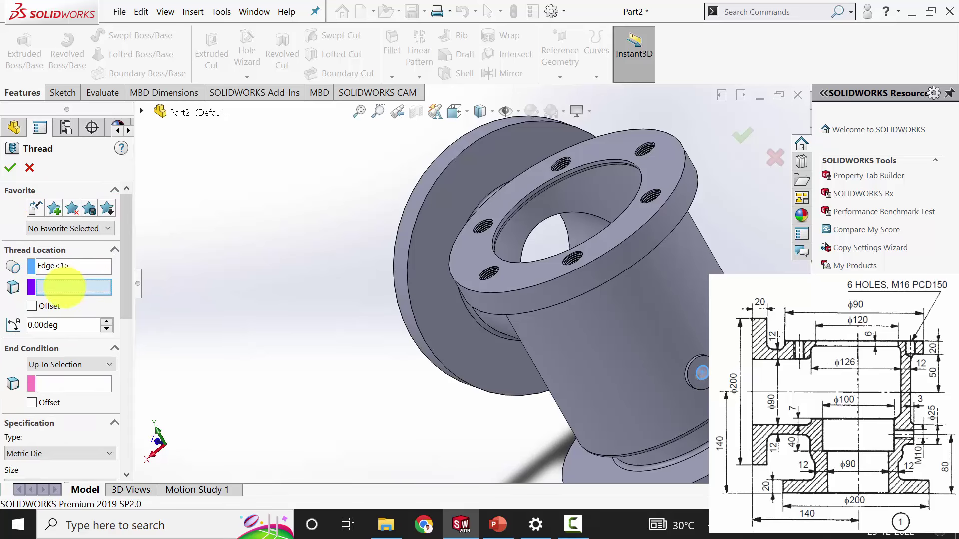
pyautogui.click(702, 372)
# - Set the boss-hole thread's end condition to Blind with a depth of 28 mm
pyautogui.click(74, 384)
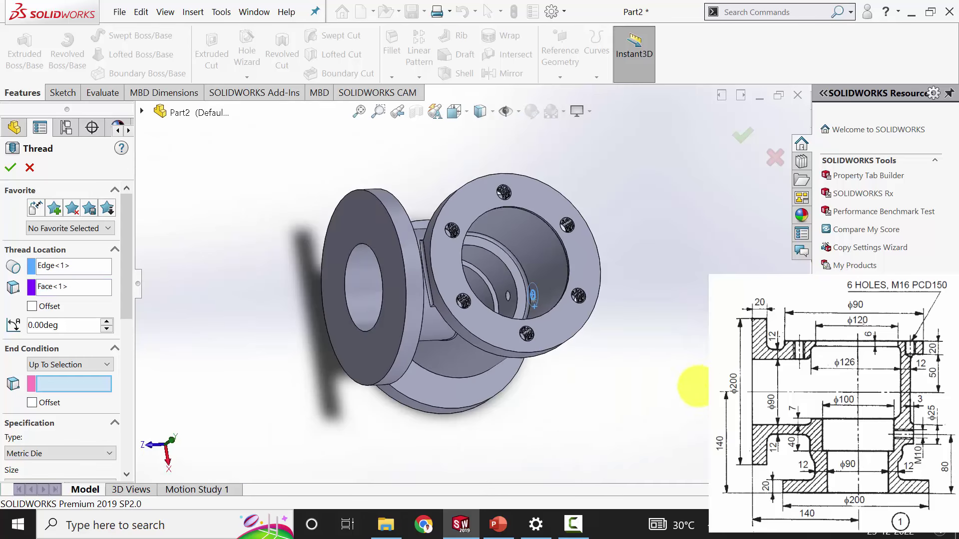
pyautogui.moveTo(695, 388); pyautogui.dragTo(617, 339, button='middle')
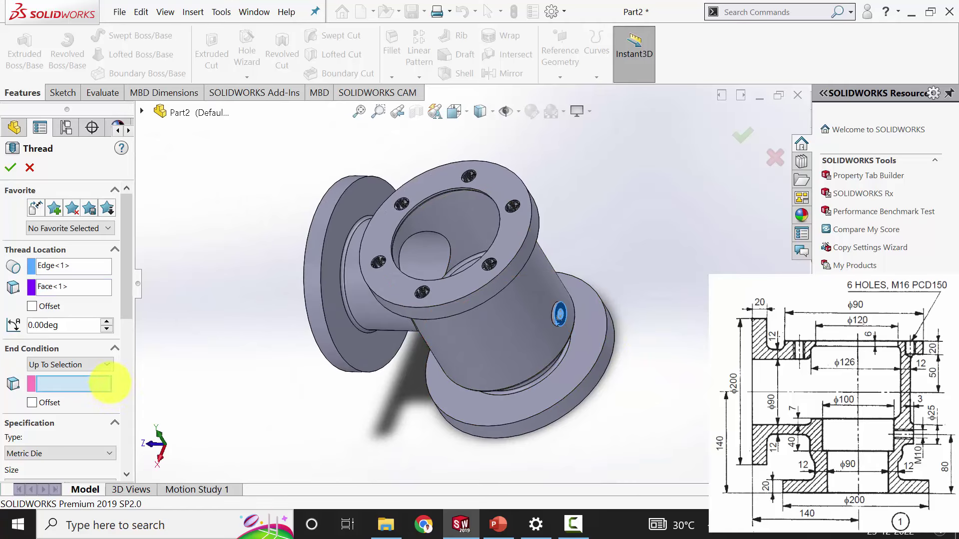
pyautogui.click(70, 364)
pyautogui.click(55, 375)
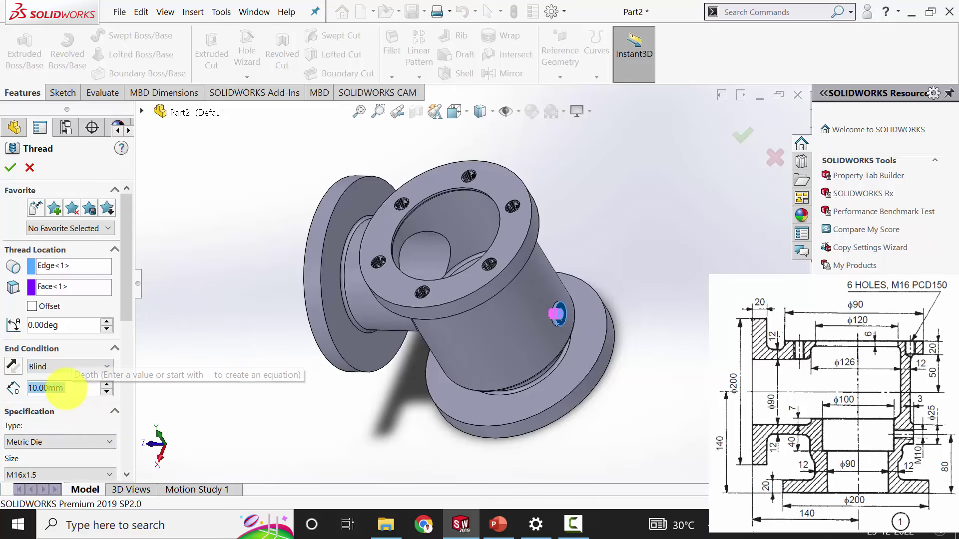
pyautogui.write('28')
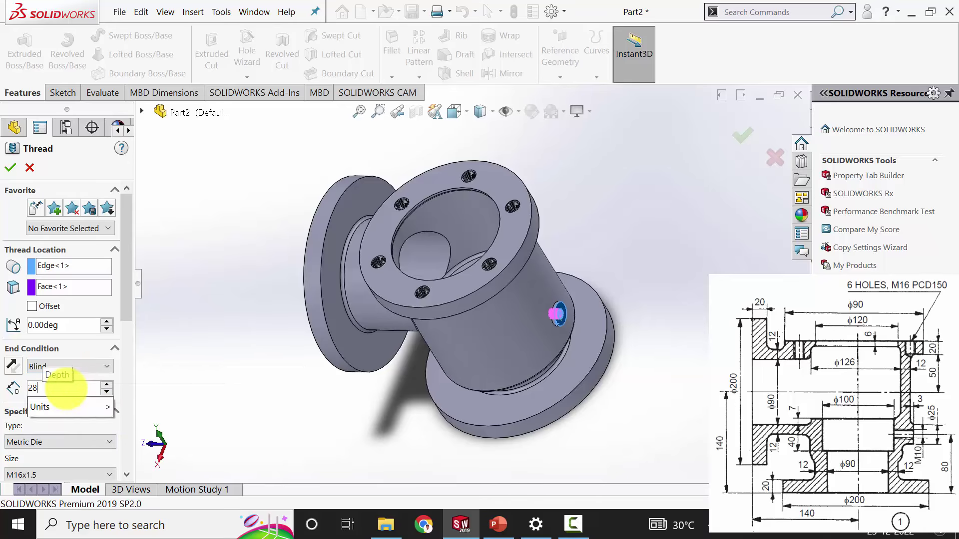
pyautogui.moveTo(263, 376); pyautogui.dragTo(307, 362, button='middle')
# - Set the boss-hole thread to the Extrude thread method and size M10x1.5, keeping the Metric Die type
pyautogui.moveTo(127, 283); pyautogui.dragTo(135, 360)
pyautogui.click(30, 385)
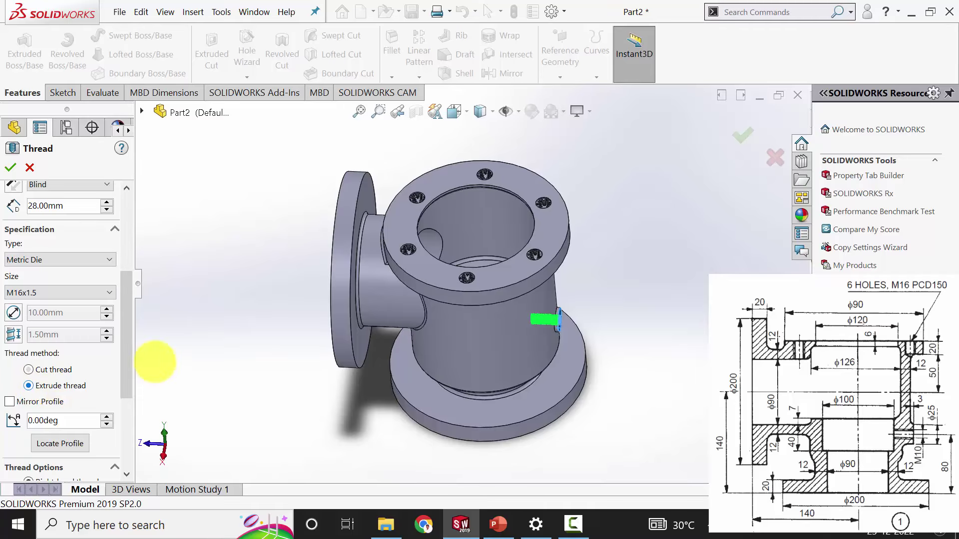
pyautogui.click(70, 293)
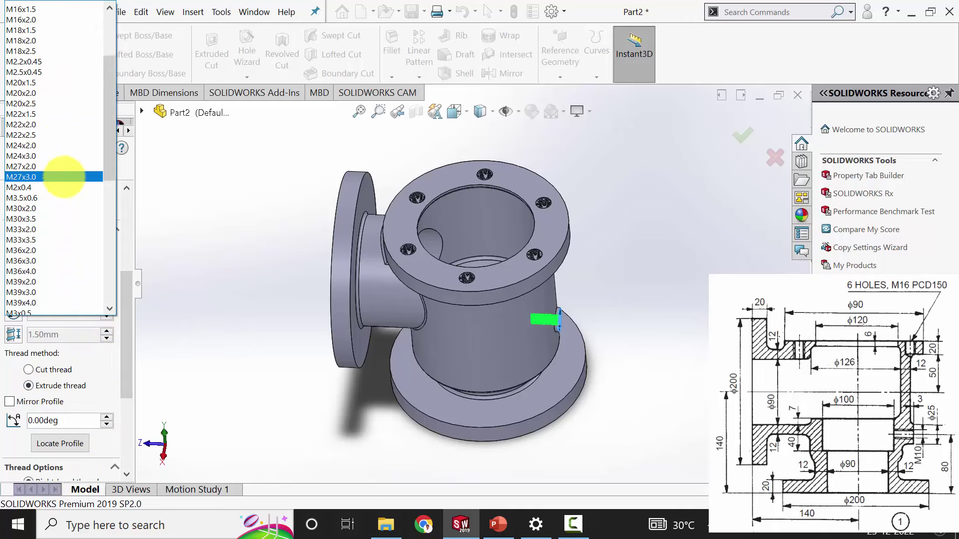
pyautogui.scroll(3, 55, 130)
pyautogui.click(30, 37)
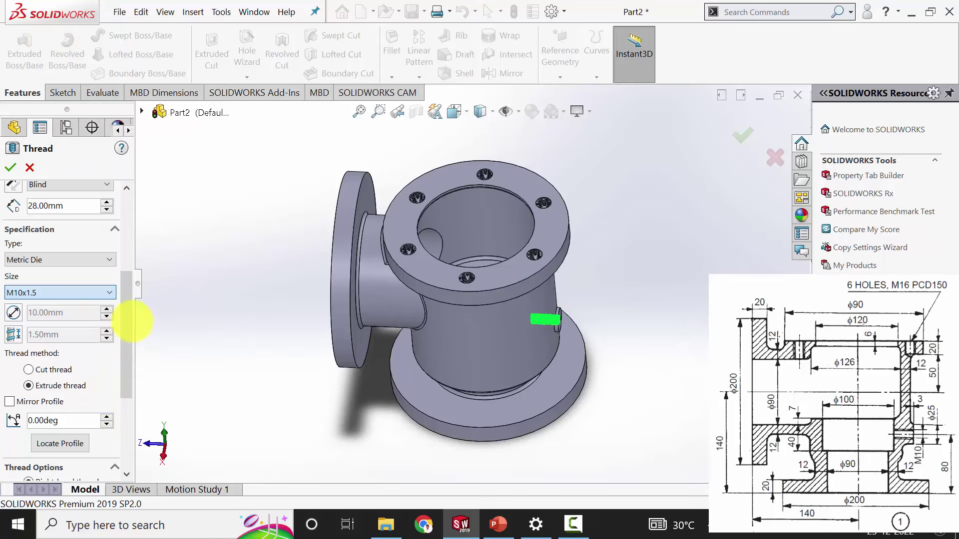
pyautogui.scroll(-3, 128, 320)
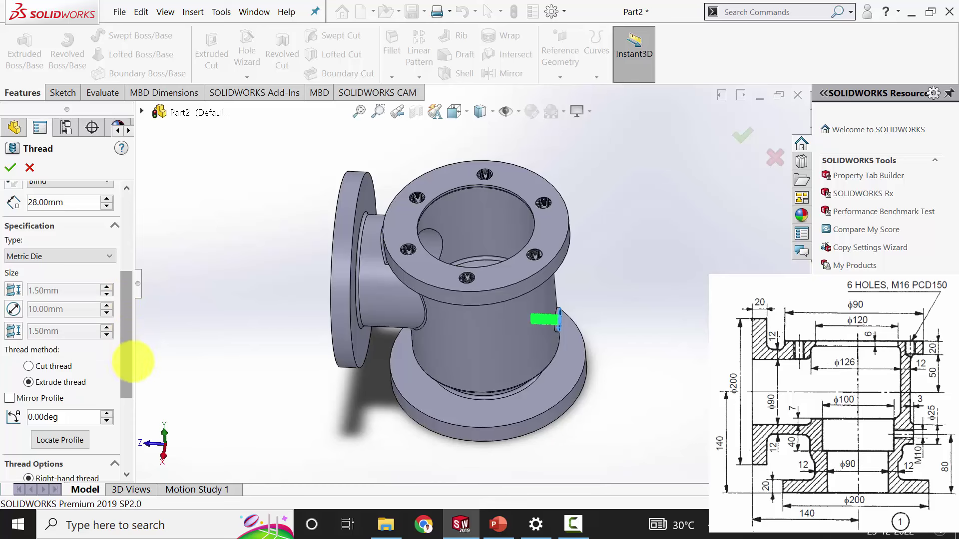
# - Enable trimming with the end face for the right-hand boss-hole thread and finish the Thread feature
pyautogui.click(60, 387)
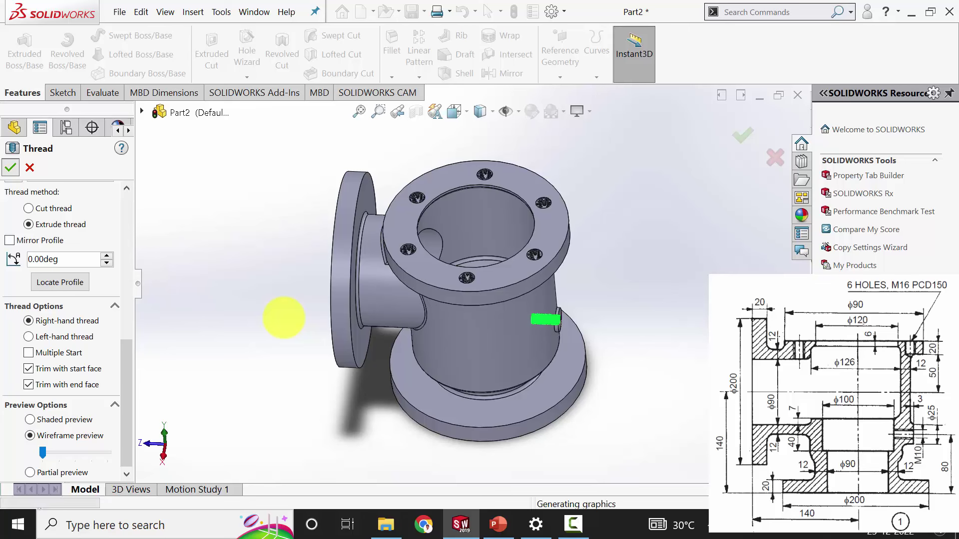
pyautogui.moveTo(348, 349); pyautogui.dragTo(338, 321, button='middle')
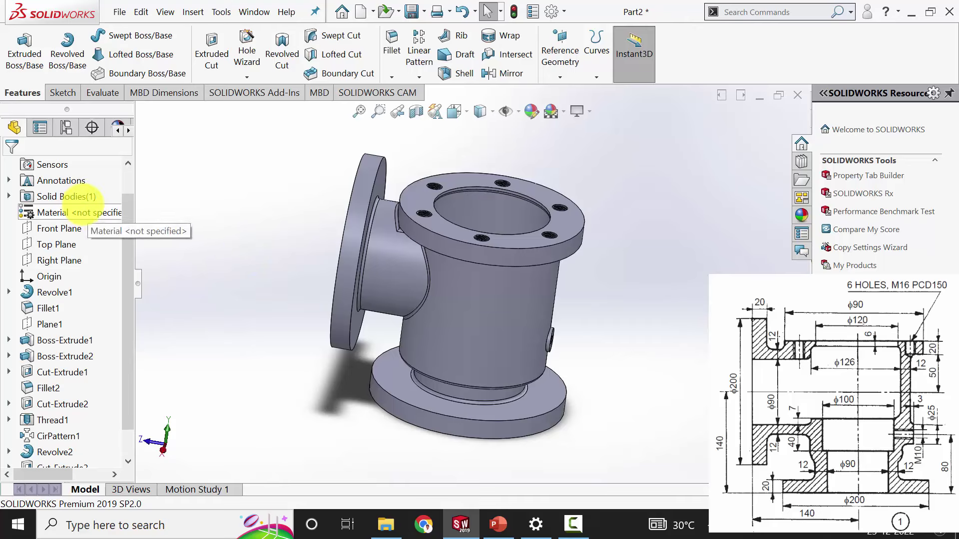
# - Assign Brass as the material of the valve body part
pyautogui.rightClick(68, 212)
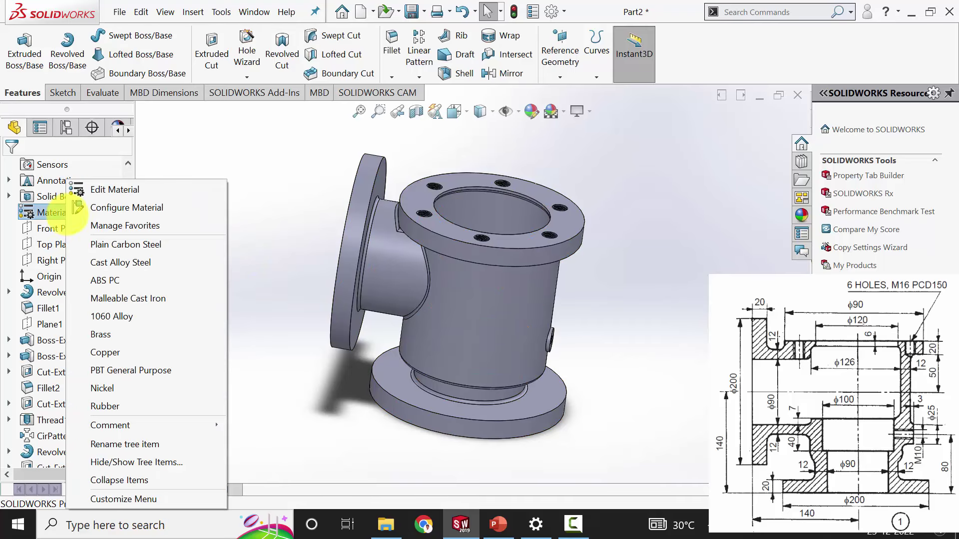
pyautogui.click(118, 333)
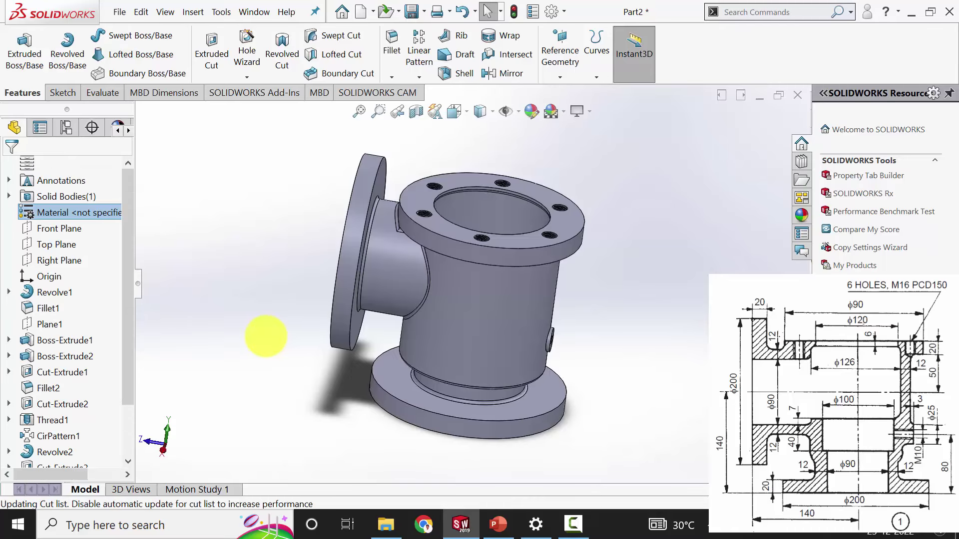
pyautogui.moveTo(296, 307)
pyautogui.mouseDown(button='middle')
pyautogui.moveTo(280, 274)
pyautogui.moveTo(286, 304)
pyautogui.mouseUp(button='middle')
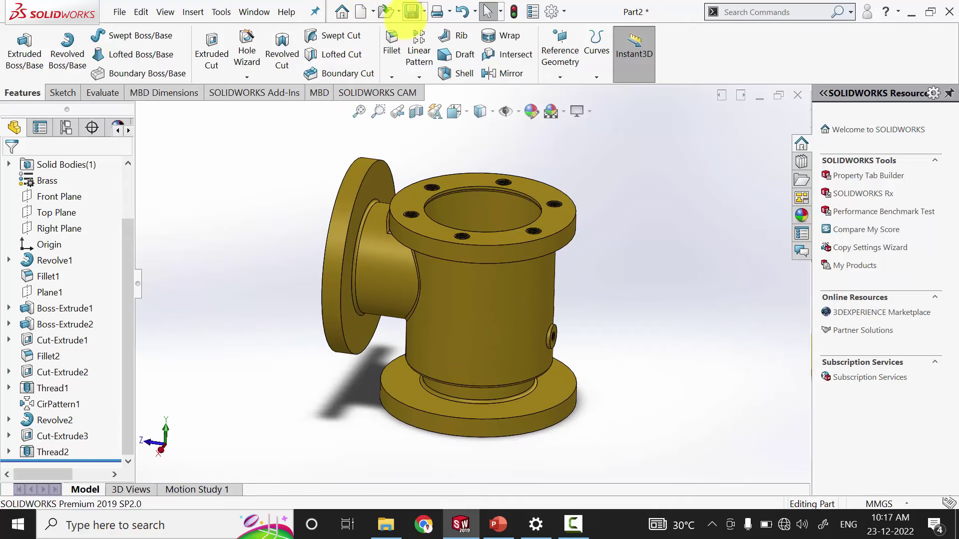
# - Save the valve body part as 1 in the New folder directory and close it
pyautogui.hotkey('ctrl', 's')
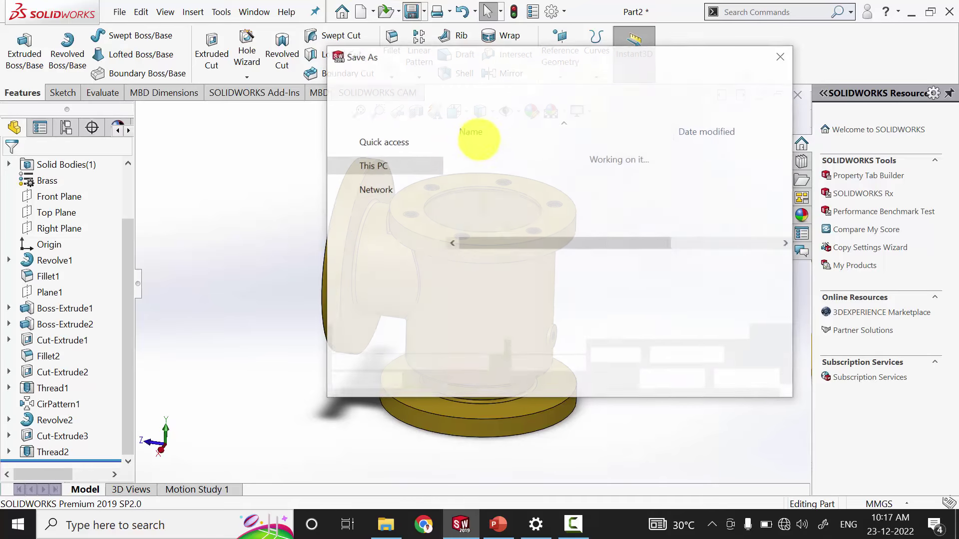
pyautogui.doubleClick(488, 156)
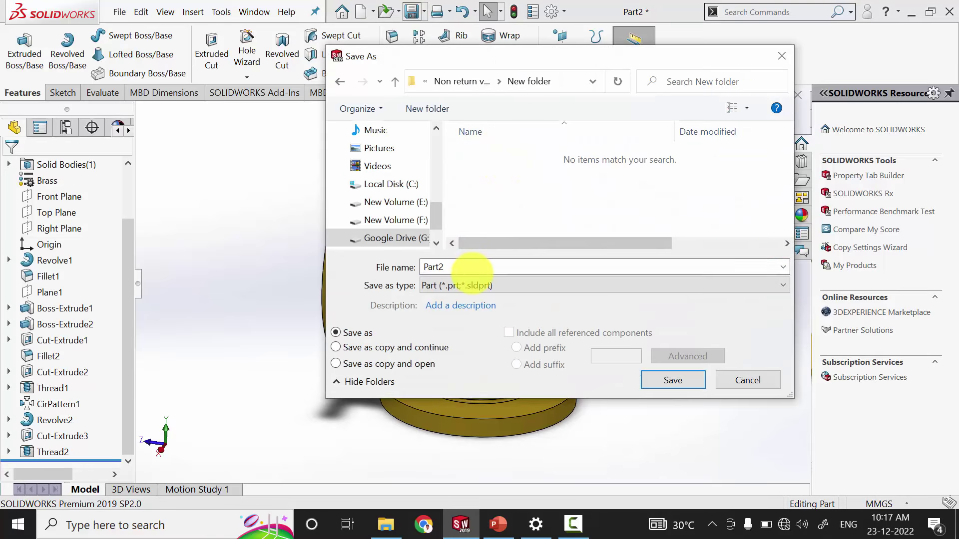
pyautogui.press('Return')
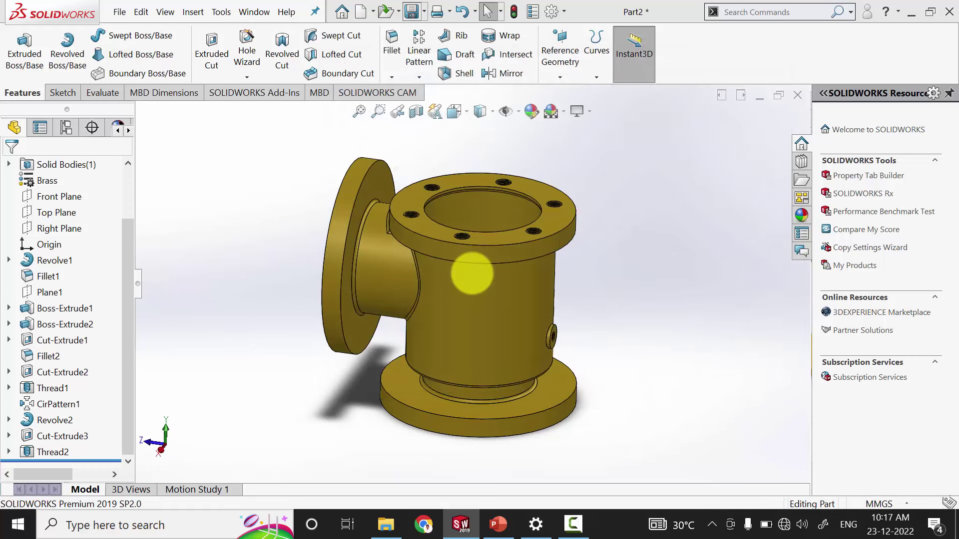
pyautogui.click(471, 214)
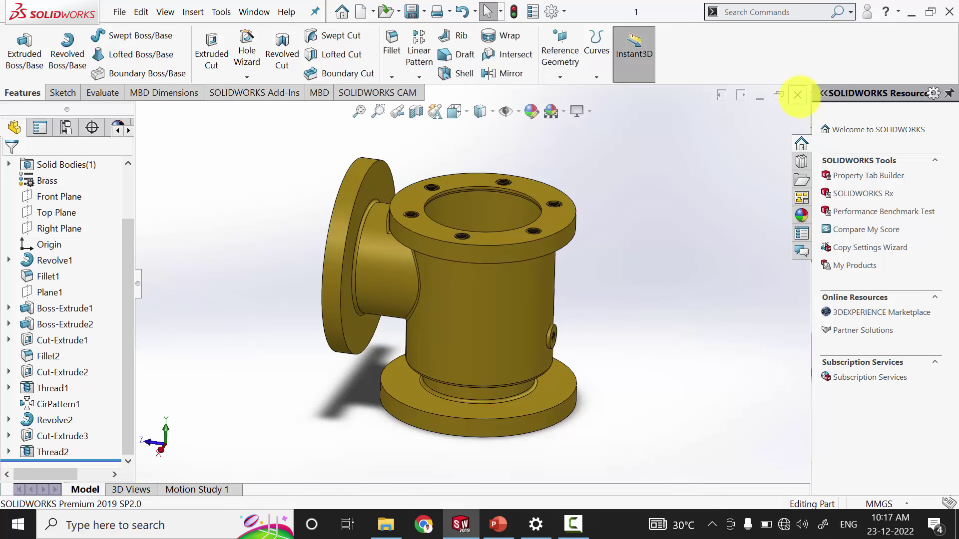
pyautogui.click(798, 94)
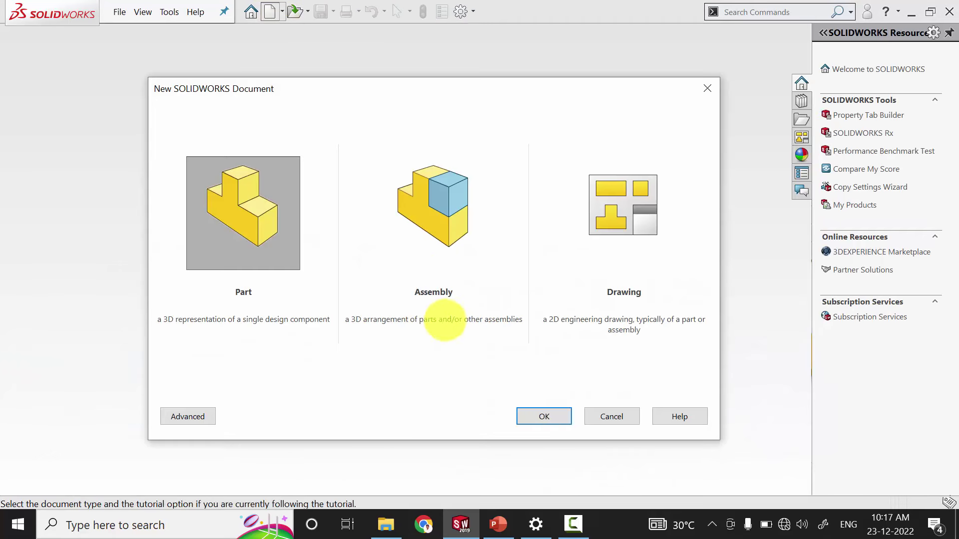
# - Create a new part document and start a sketch on the Front Plane
pyautogui.click(544, 416)
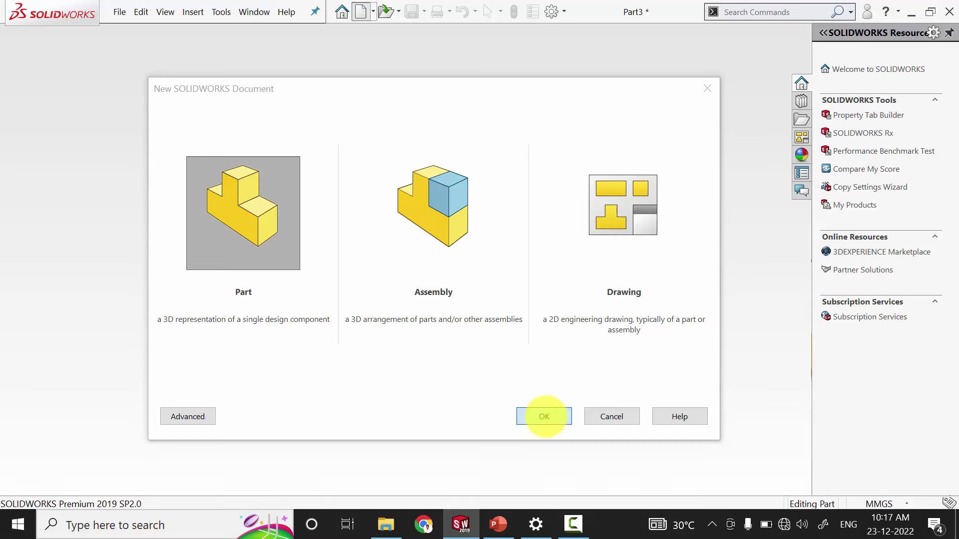
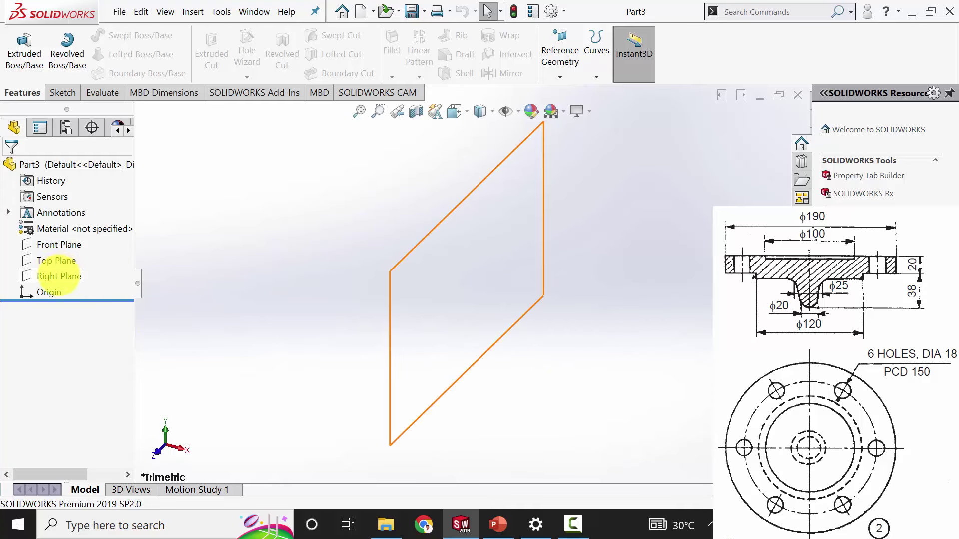
pyautogui.click(59, 244)
pyautogui.click(82, 226)
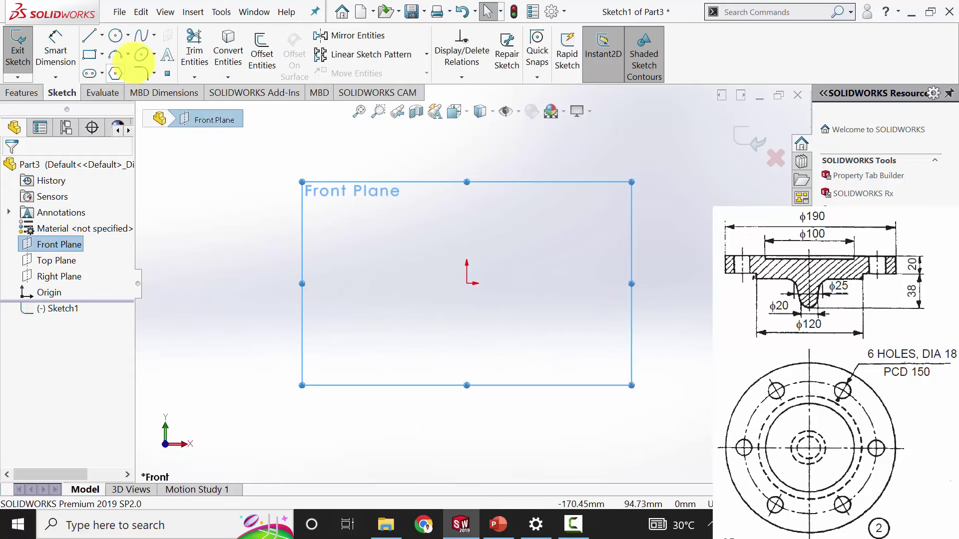
# - Sketch the cover's closed stepped half-profile from the origin, about 93 mm wide and 57 mm high, with a tapered stem and shallow top recess
pyautogui.press('l')
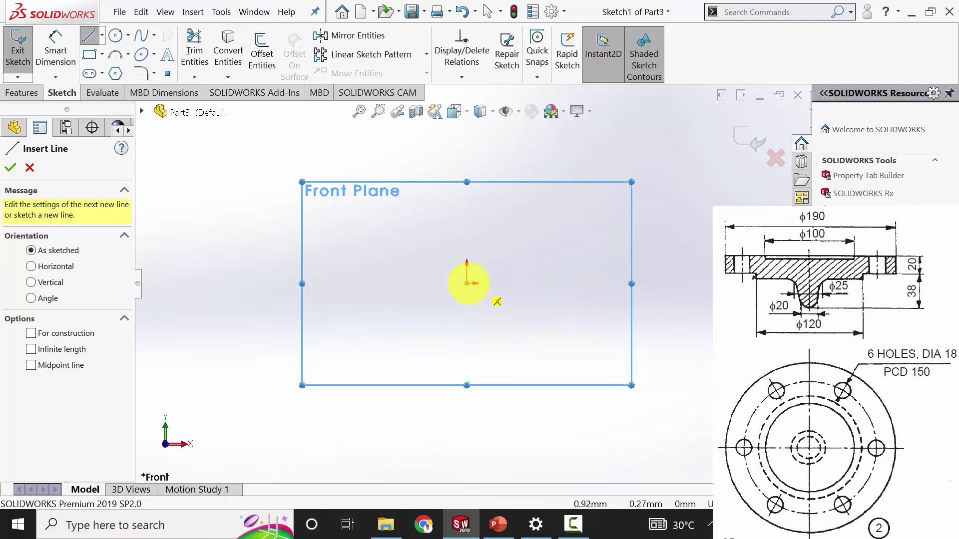
pyautogui.click(468, 284)
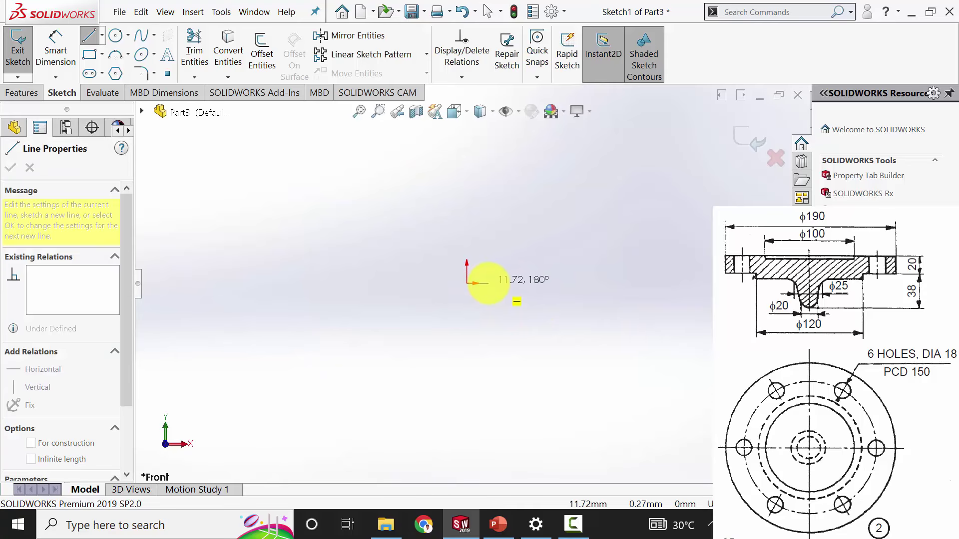
pyautogui.click(488, 283)
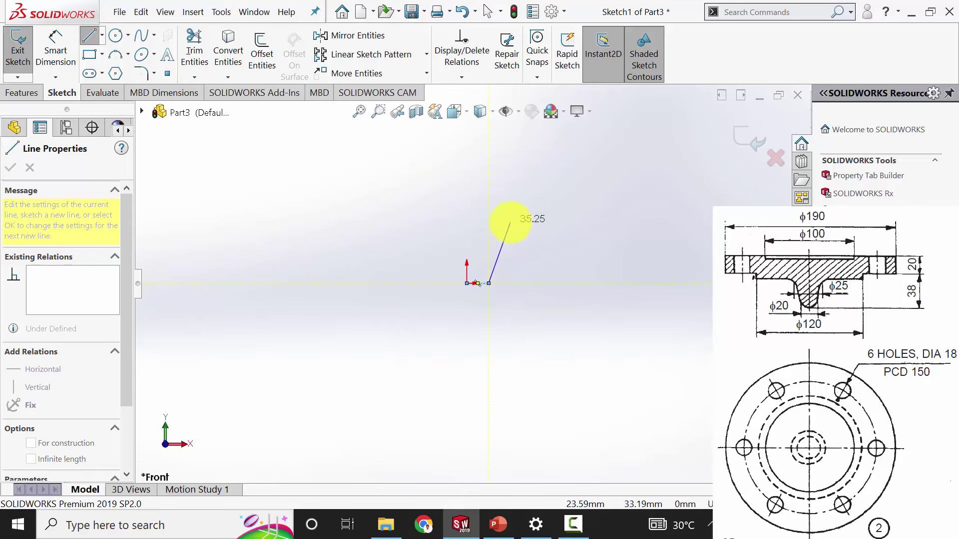
pyautogui.click(511, 222)
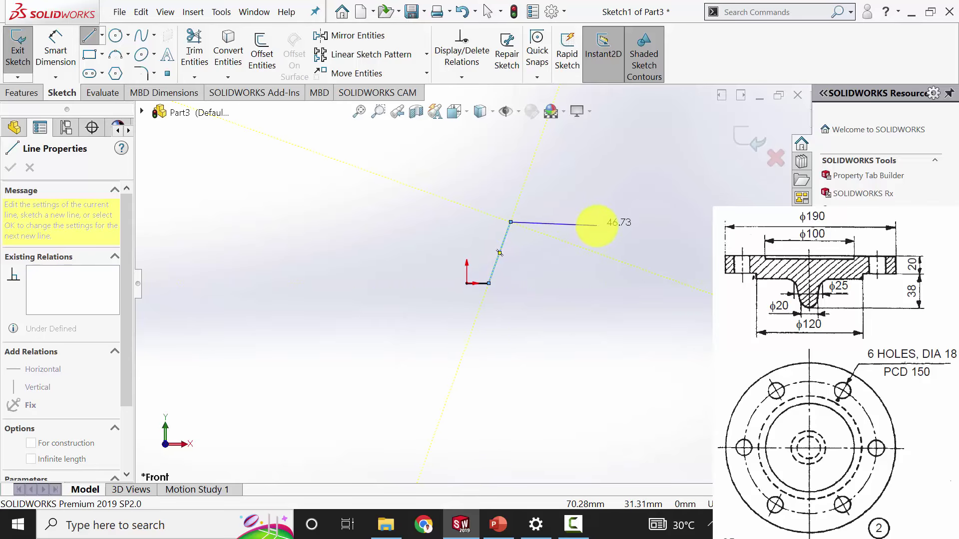
pyautogui.click(597, 222)
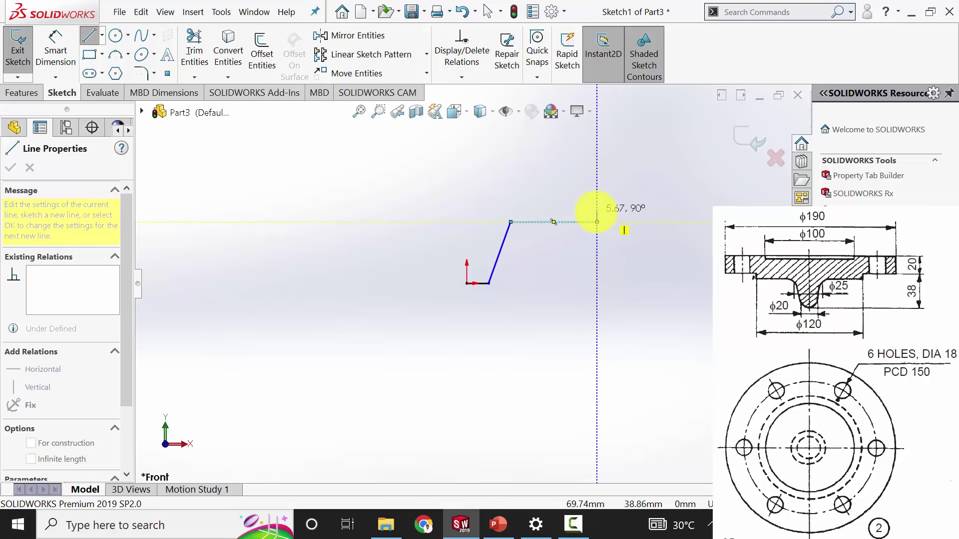
pyautogui.click(596, 211)
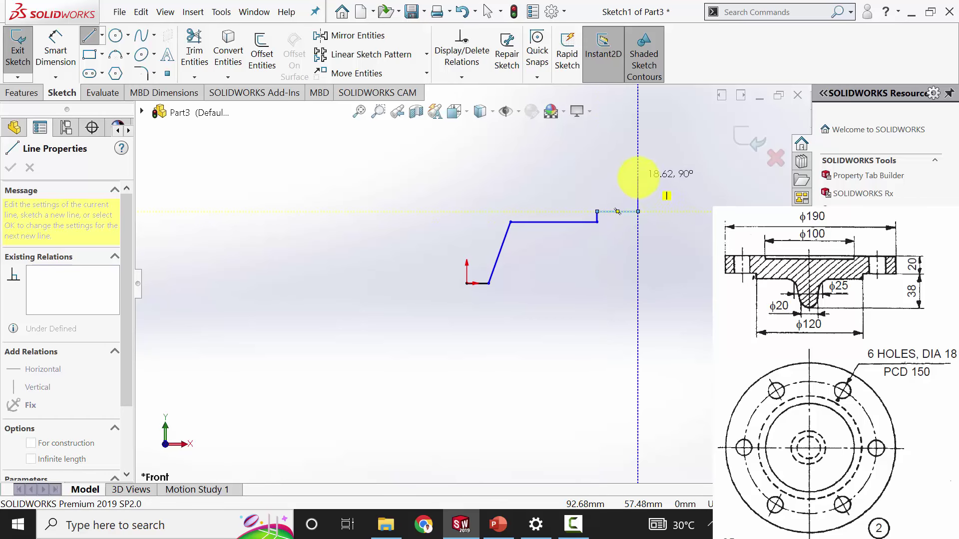
pyautogui.click(638, 211)
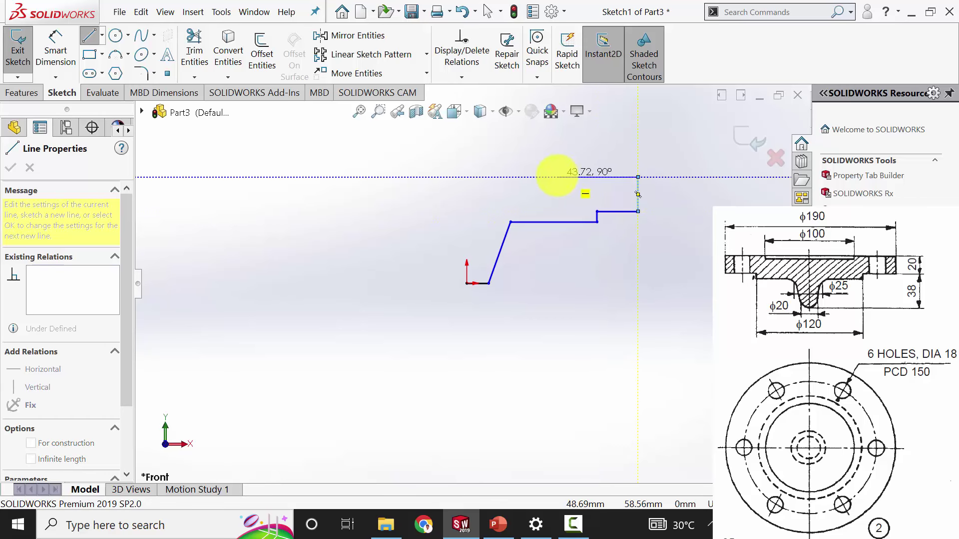
pyautogui.click(638, 177)
pyautogui.click(557, 176)
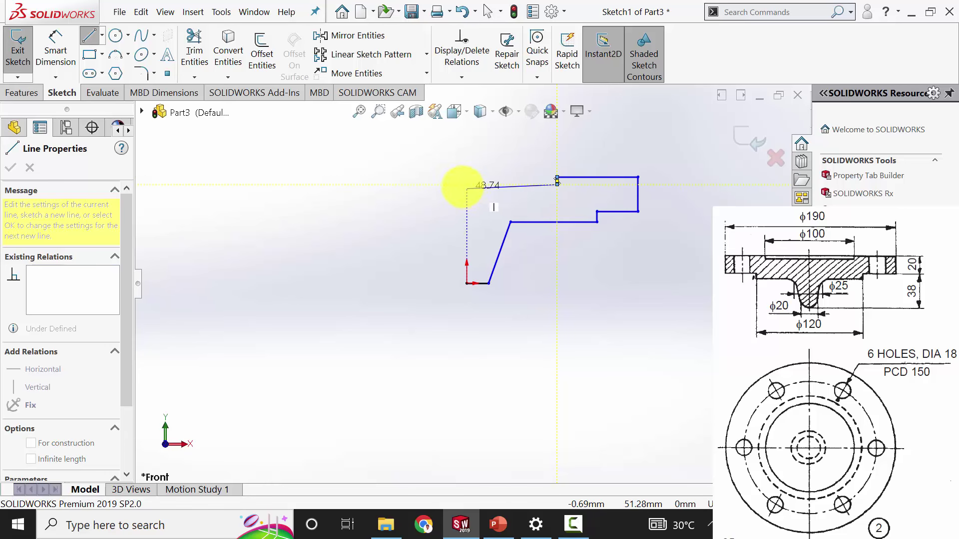
pyautogui.click(467, 185)
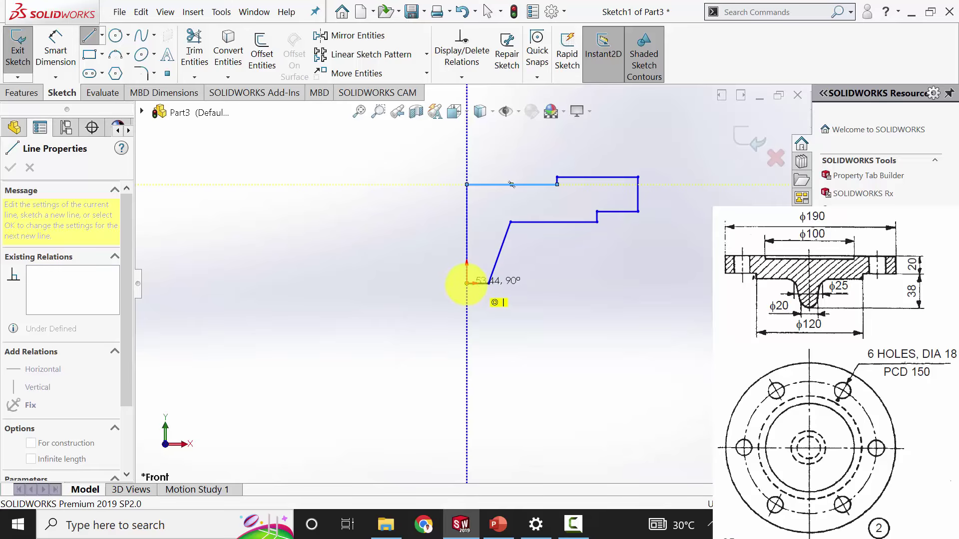
pyautogui.click(466, 283)
pyautogui.press('Escape')
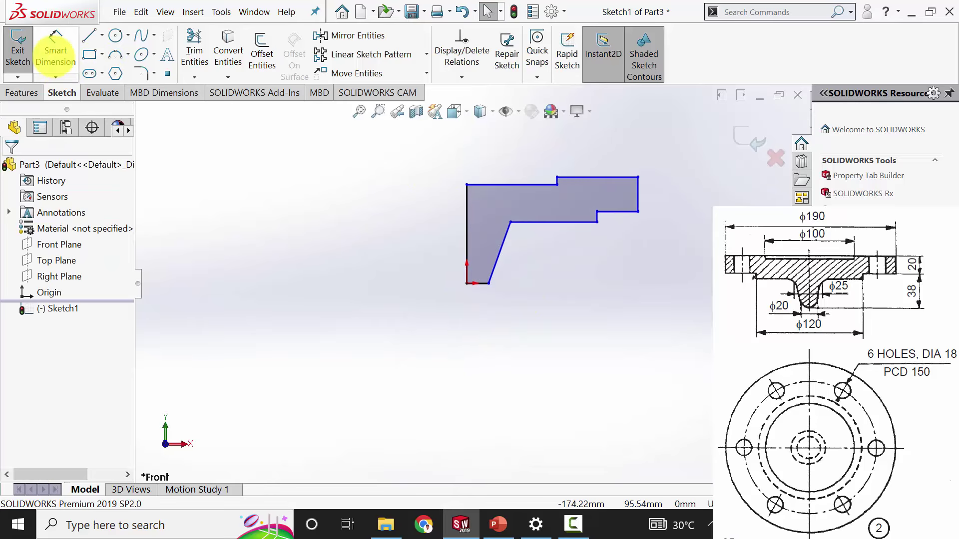
# - Dimension the stem's bottom edge in the cover profile to 10 mm
pyautogui.click(55, 56)
pyautogui.click(482, 292)
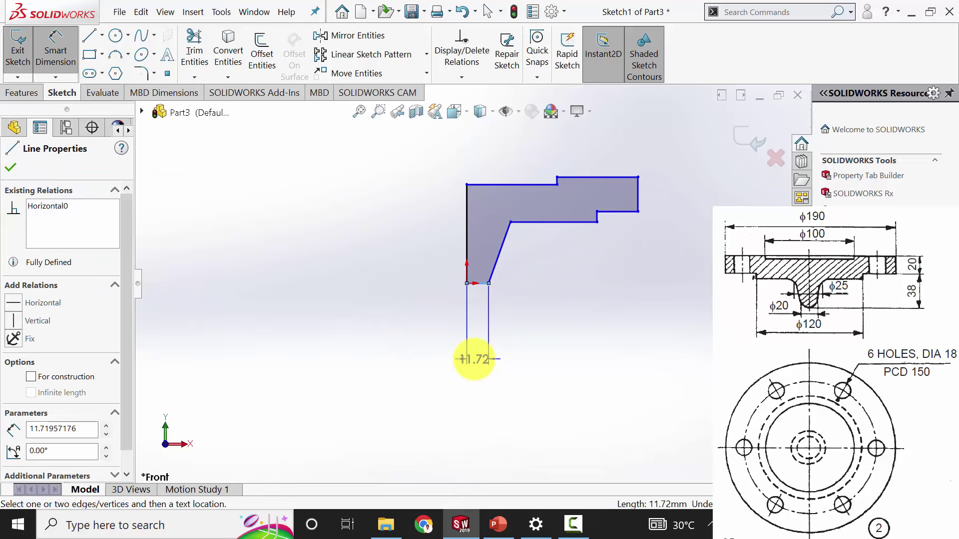
pyautogui.click(474, 359)
pyautogui.write('10')
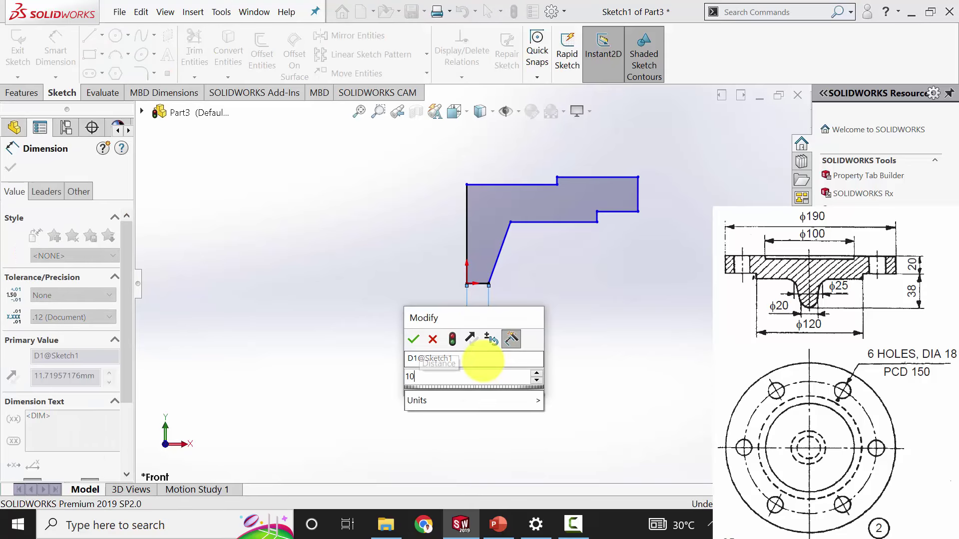
pyautogui.press('Return')
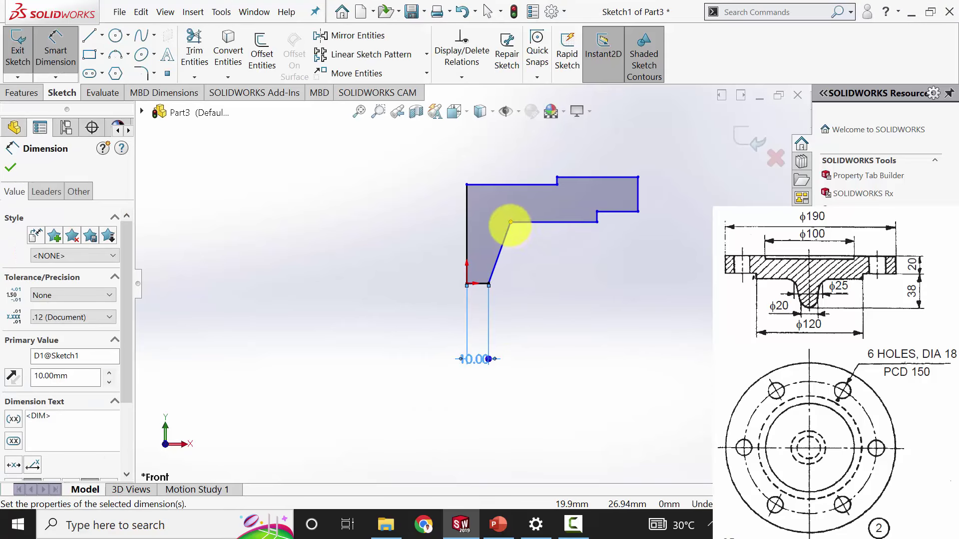
# - Dimension the stem's upper corner at 25/2 mm from the vertical centre edge
pyautogui.click(470, 275)
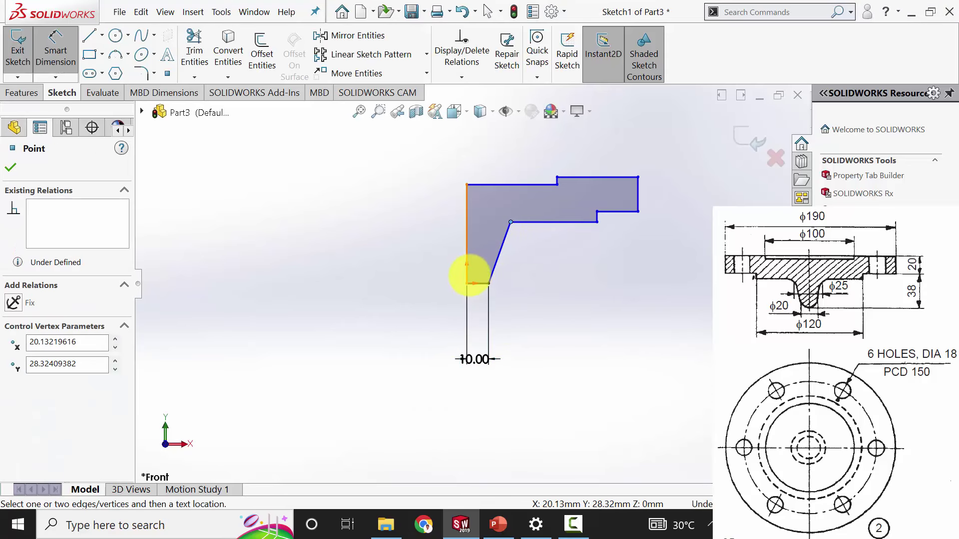
pyautogui.click(466, 233)
pyautogui.click(438, 321)
pyautogui.write('25/')
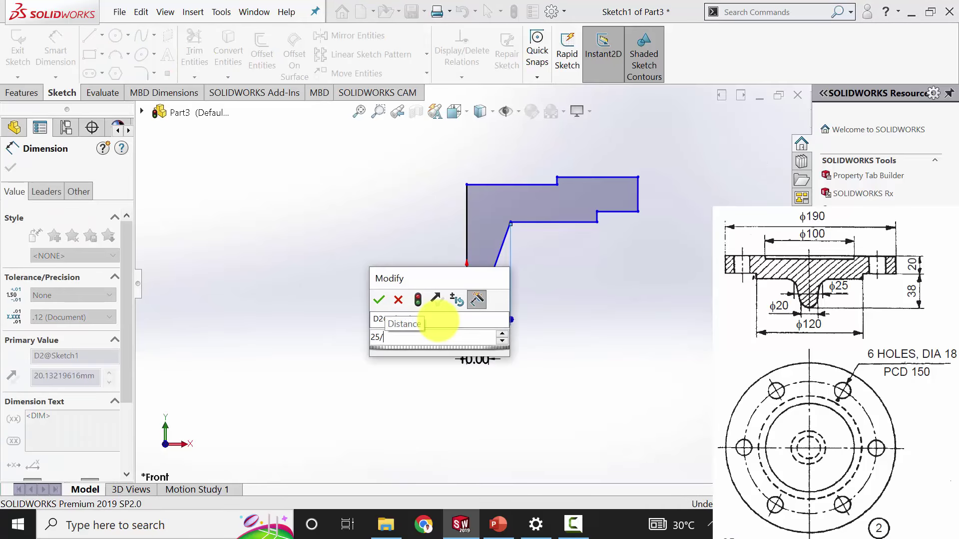
pyautogui.write('2')
pyautogui.press('Return')
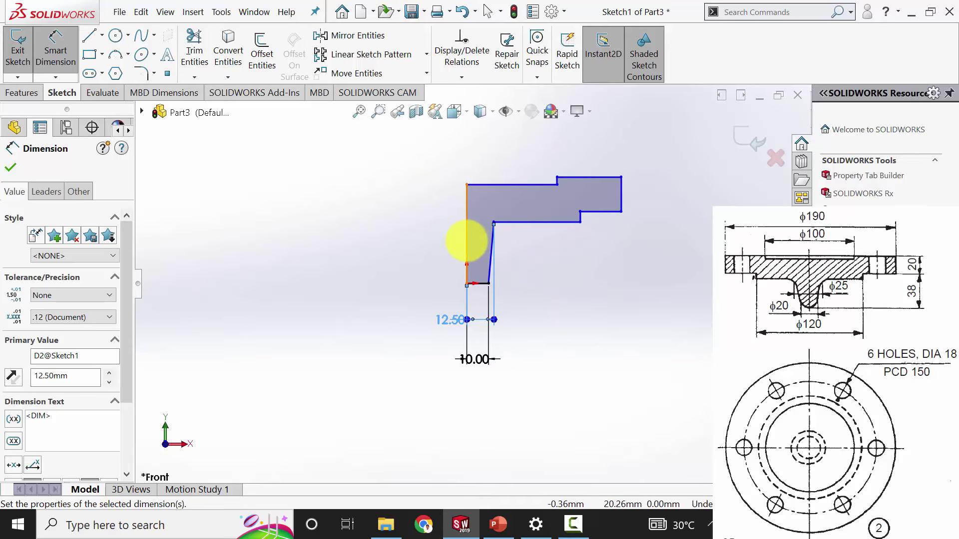
# - Dimension the lower step corner of the cover profile at 60 mm from the vertical centre edge
pyautogui.click(466, 233)
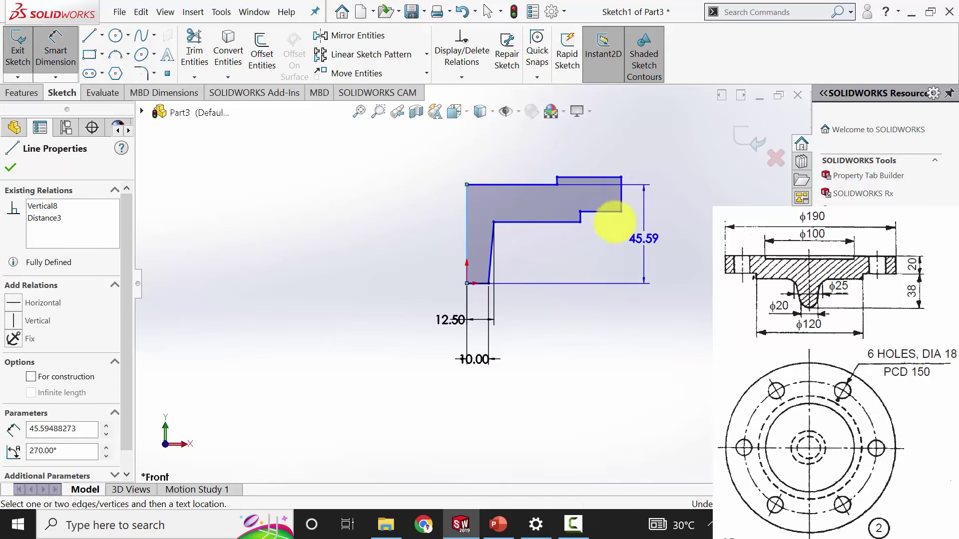
pyautogui.click(579, 221)
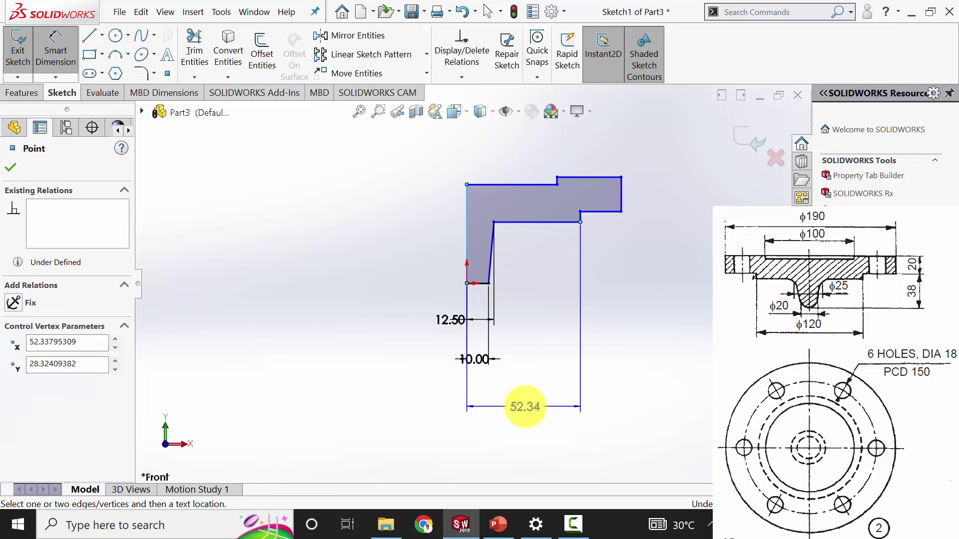
pyautogui.click(525, 408)
pyautogui.write('60')
pyautogui.press('Return')
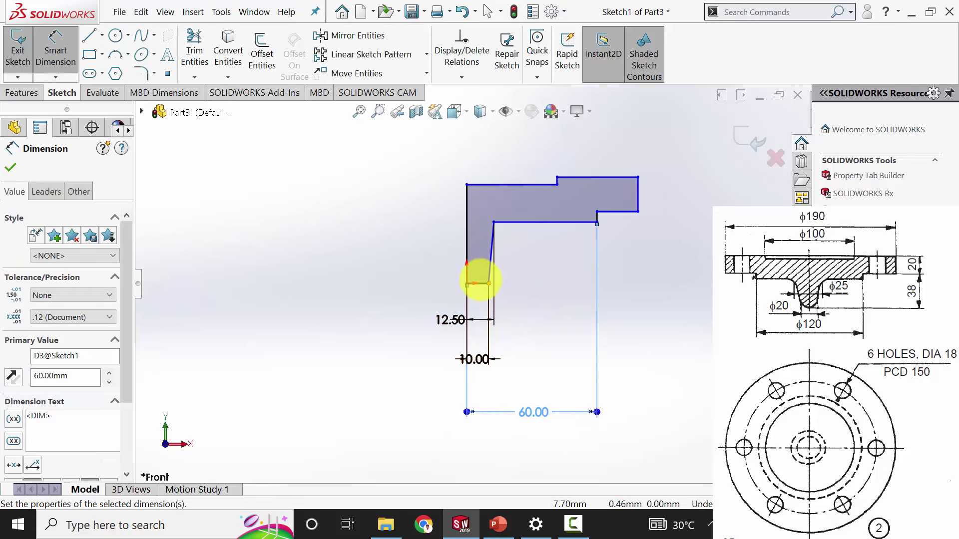
# - Dimension the flange's outer edge at 95 mm from the vertical centre edge
pyautogui.click(637, 203)
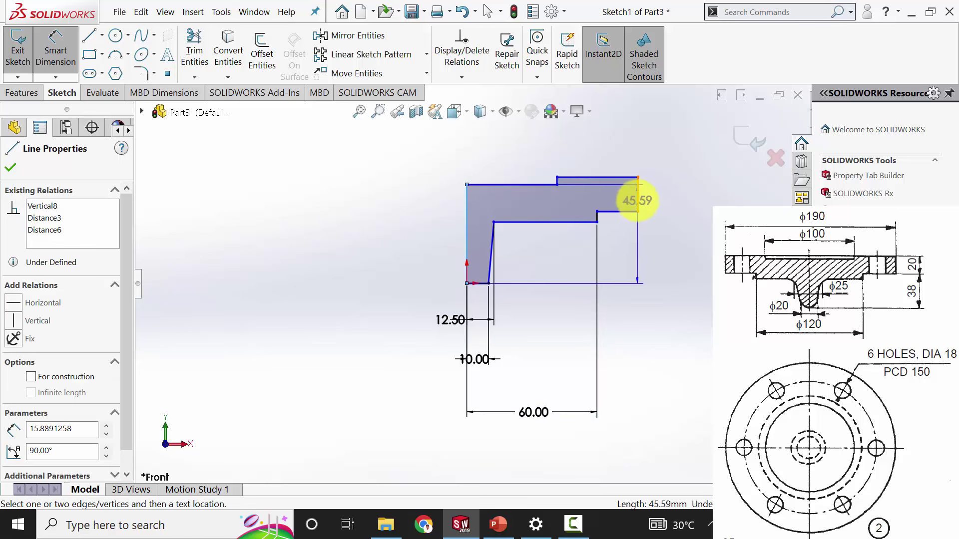
pyautogui.click(610, 439)
pyautogui.write('1')
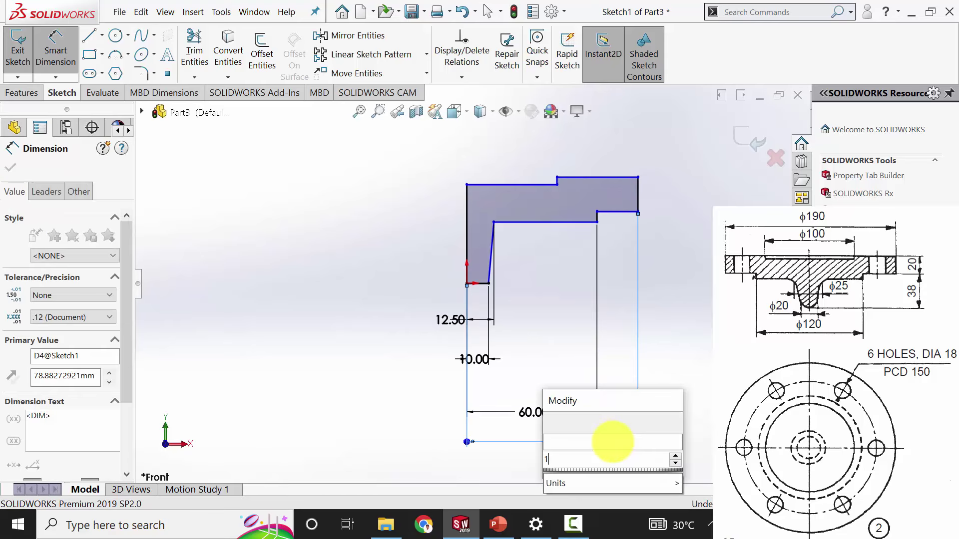
pyautogui.press('BackSpace')
pyautogui.write('95')
pyautogui.press('Return')
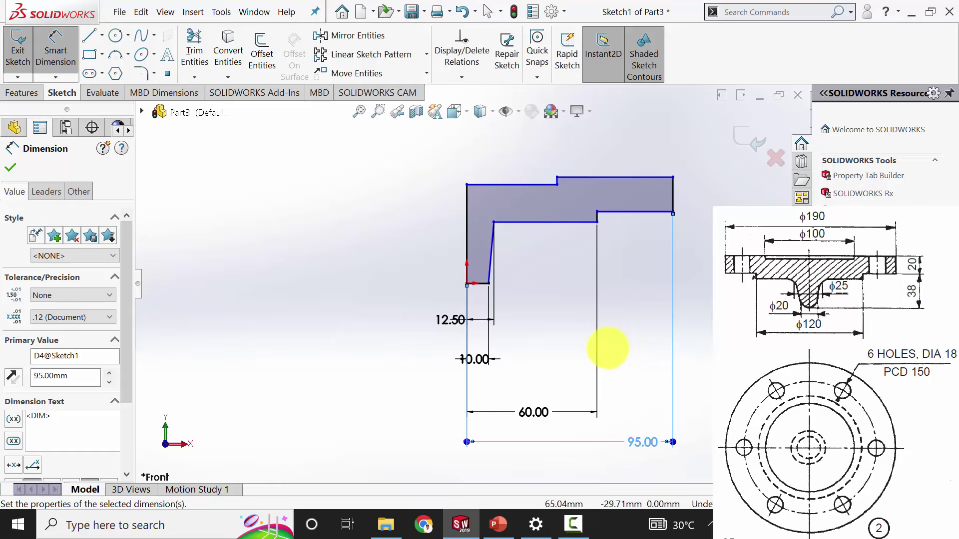
# - Dimension the upper step corner of the cover profile at 50 mm from the vertical centre edge
pyautogui.click(556, 177)
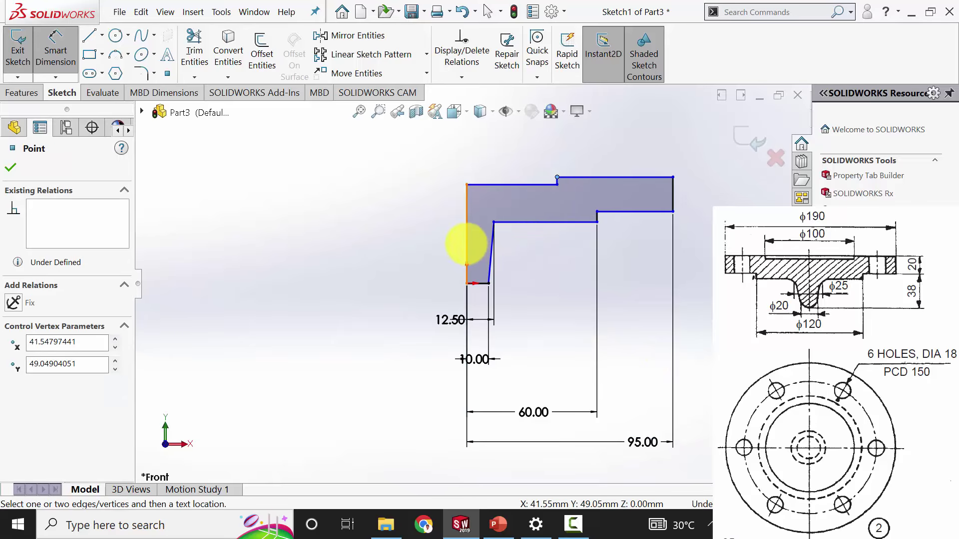
pyautogui.click(466, 241)
pyautogui.click(496, 151)
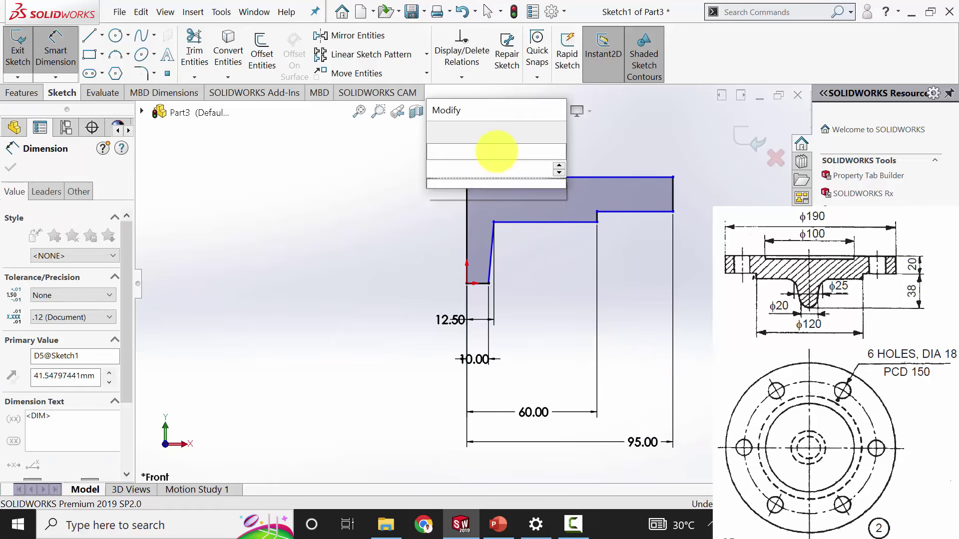
pyautogui.write('50')
pyautogui.press('Return')
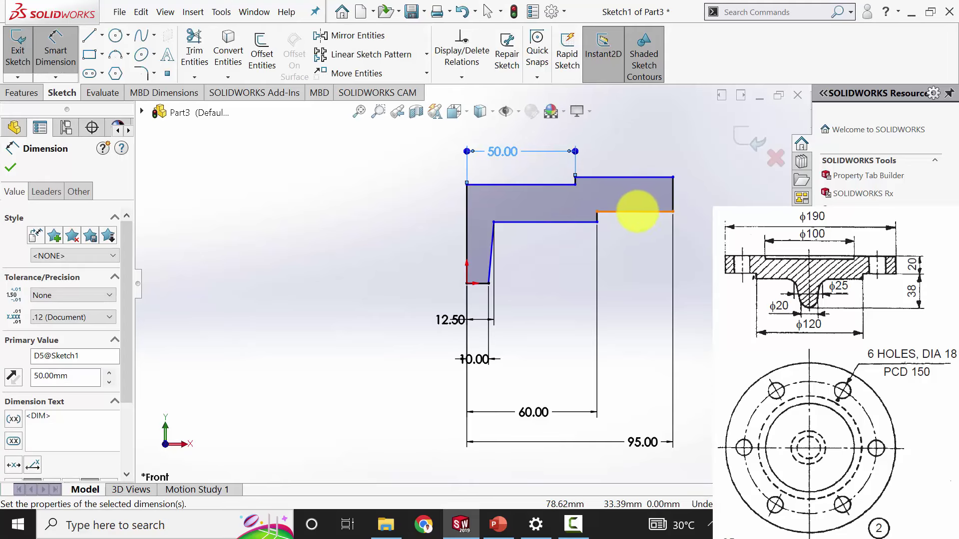
# - Dimension the flange's underside at 38 mm above the stem's bottom edge
pyautogui.click(637, 211)
pyautogui.click(480, 283)
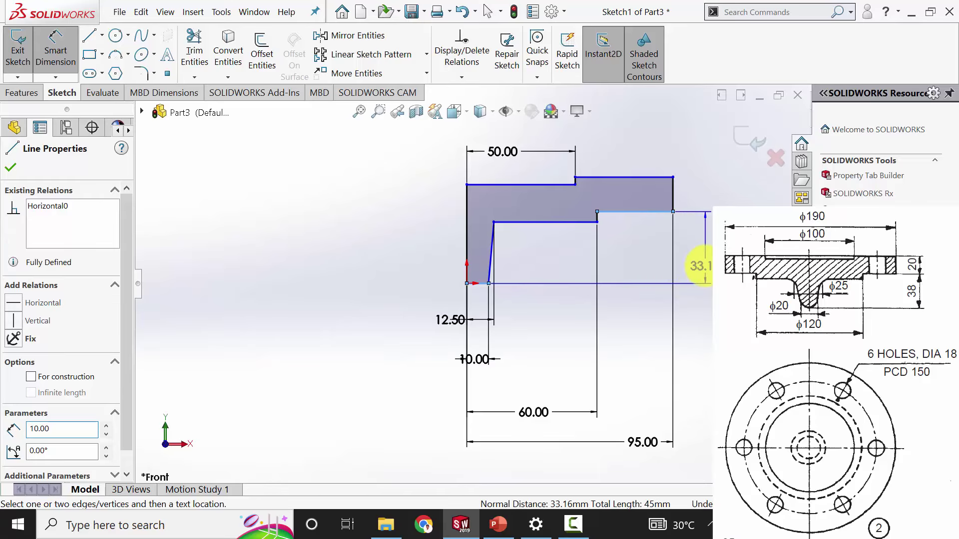
pyautogui.click(699, 265)
pyautogui.write('38')
pyautogui.press('Return')
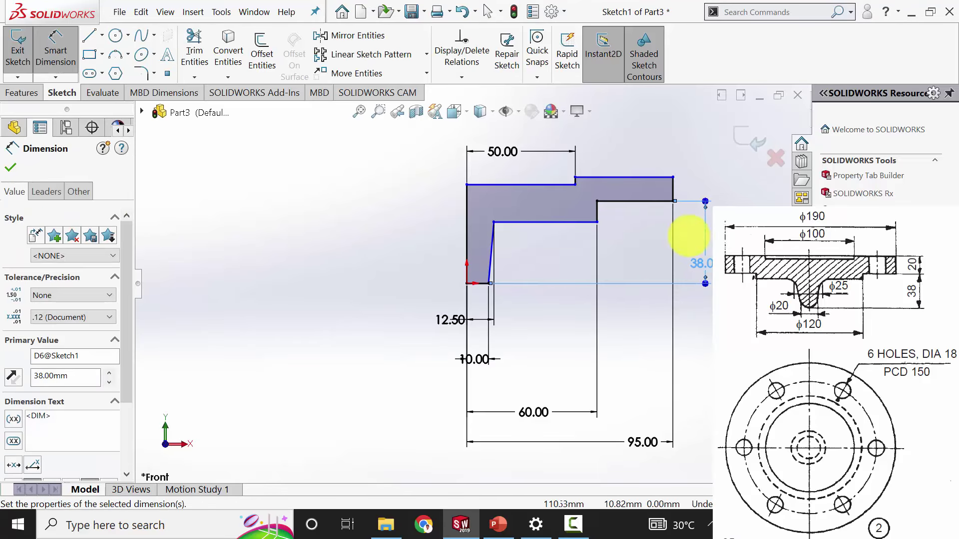
# - Dimension the flange's outer vertical edge to a thickness of 20 mm
pyautogui.click(705, 187)
pyautogui.click(706, 188)
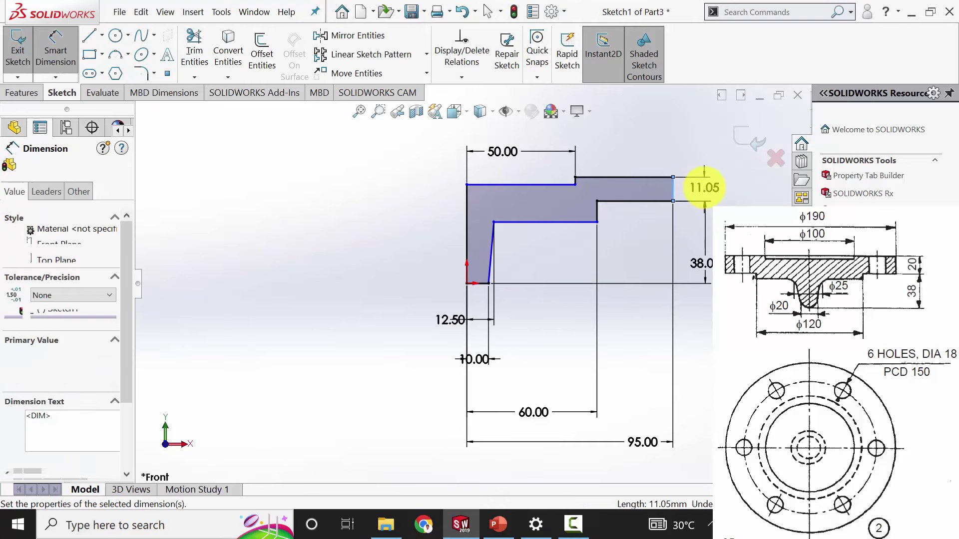
pyautogui.write('20')
pyautogui.press('Return')
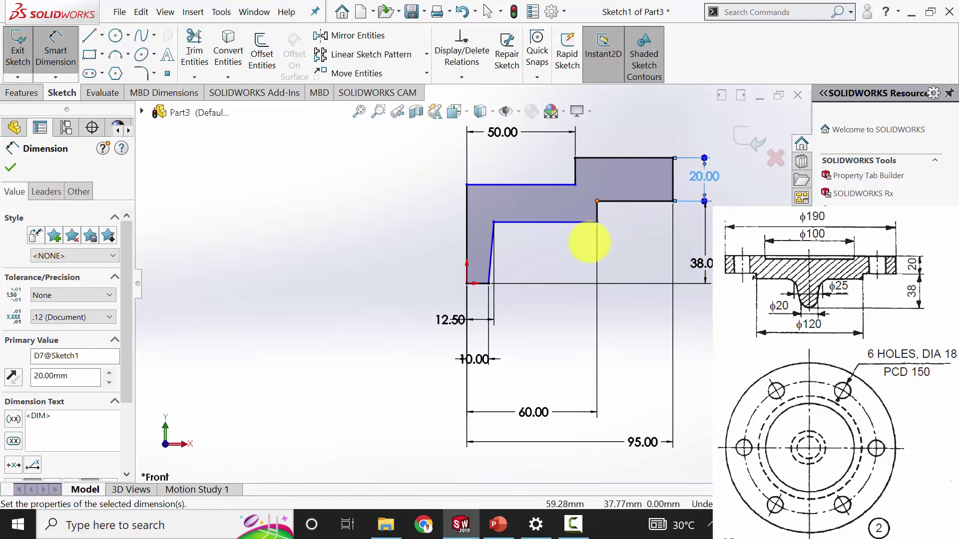
# - Check the reference drawings in PowerPoint, return to SOLIDWORKS and dimension the short vertical edge of the lower step to 6 mm
pyautogui.click(498, 523)
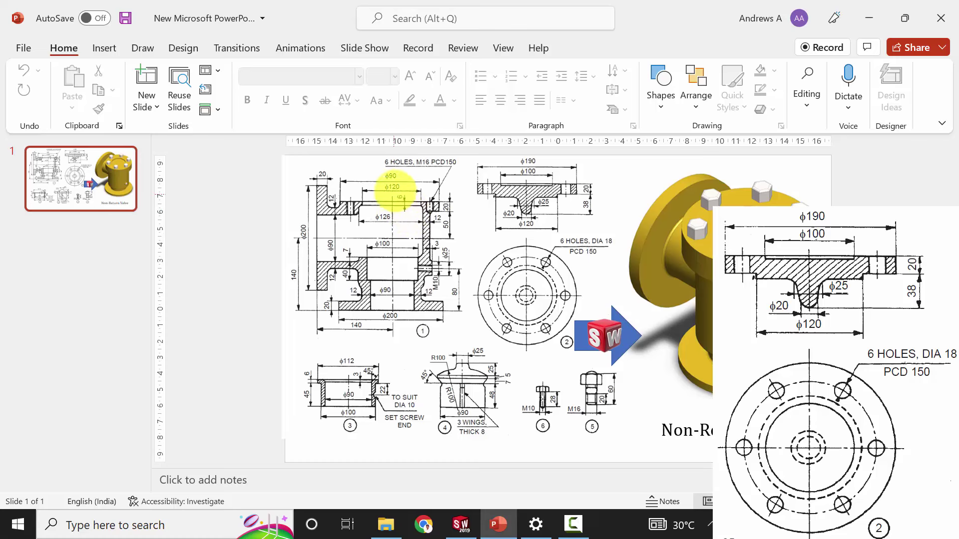
pyautogui.click(460, 524)
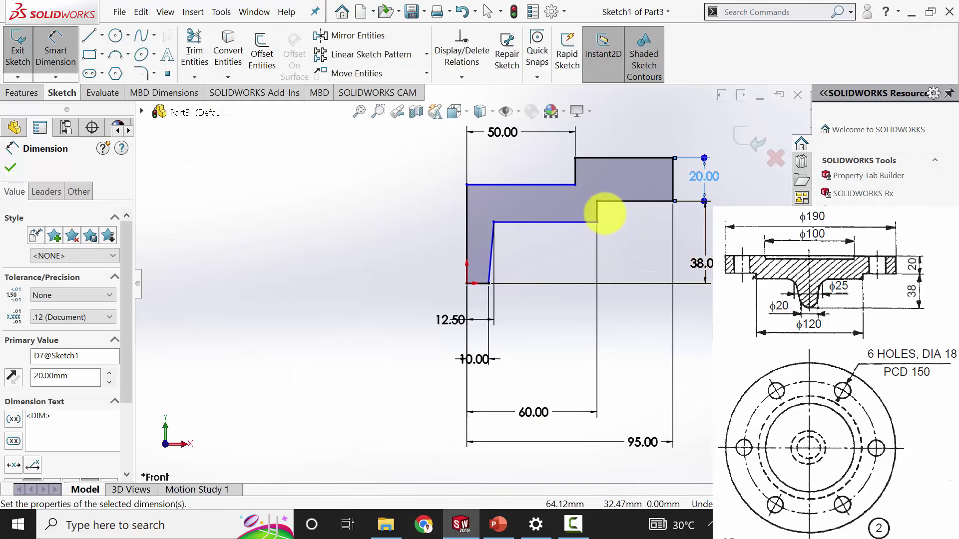
pyautogui.click(597, 212)
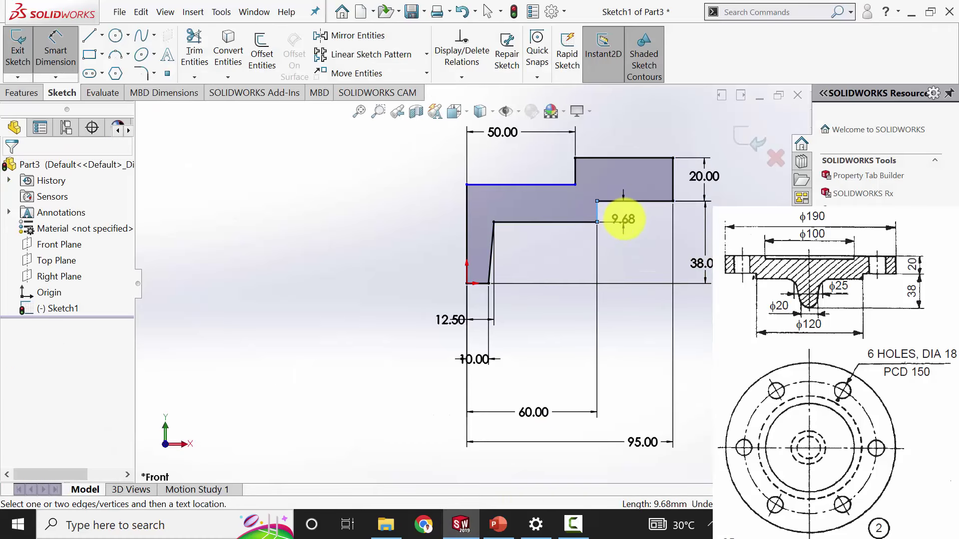
pyautogui.click(621, 217)
pyautogui.write('6.00mm')
pyautogui.press('Return')
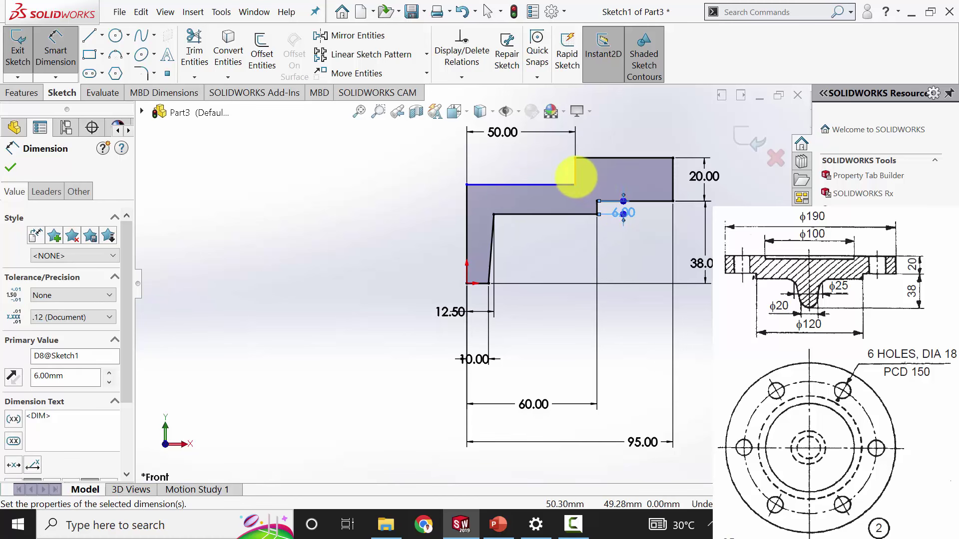
# - Dimension the short vertical edge of the upper recess step to 6 mm and finish dimensioning
pyautogui.click(562, 182)
pyautogui.click(539, 160)
pyautogui.write('6')
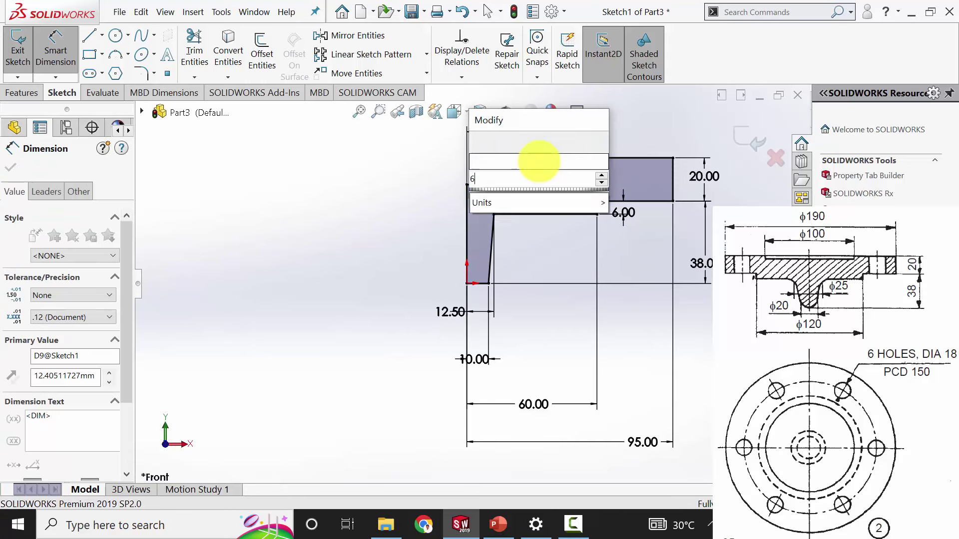
pyautogui.press('Return')
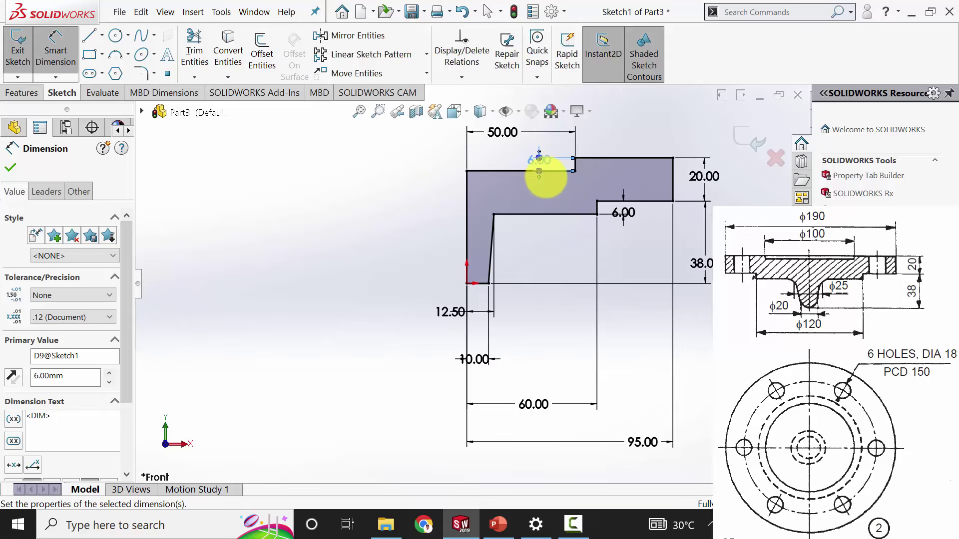
pyautogui.click(10, 167)
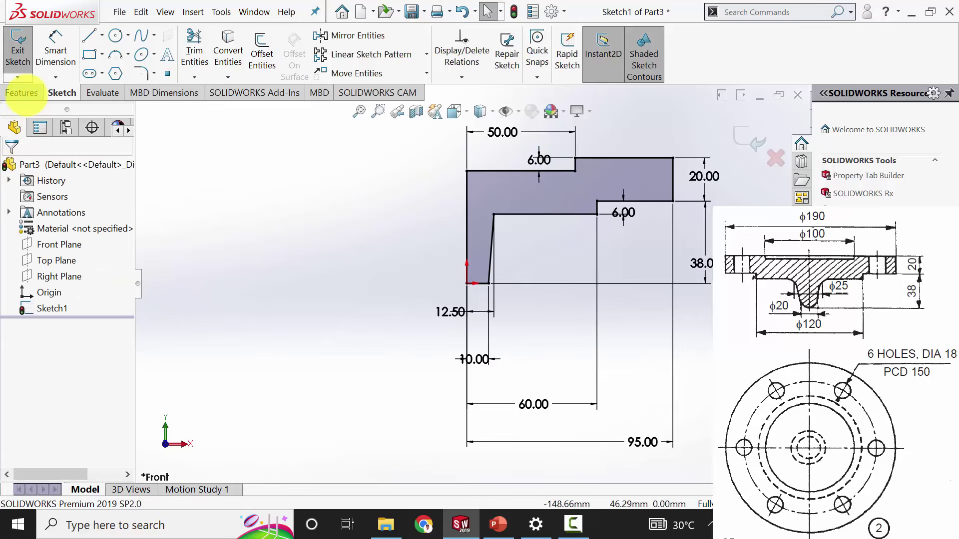
# - Revolve the cover profile 360 degrees about its vertical centre edge
pyautogui.click(22, 93)
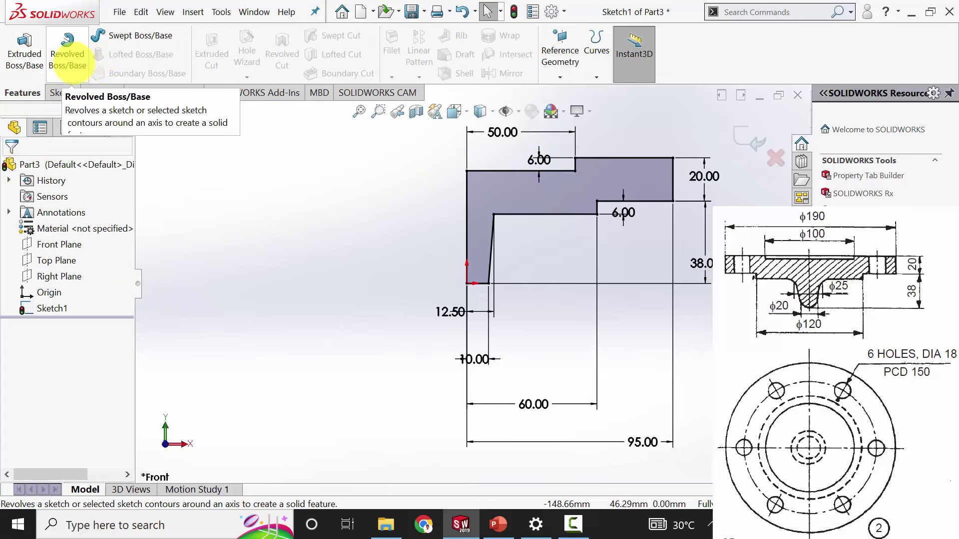
pyautogui.click(67, 53)
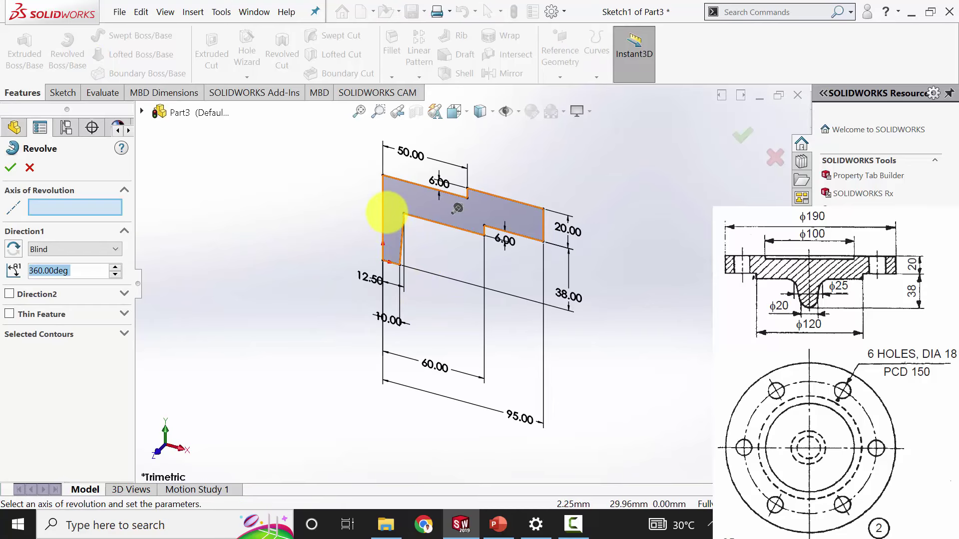
pyautogui.click(382, 211)
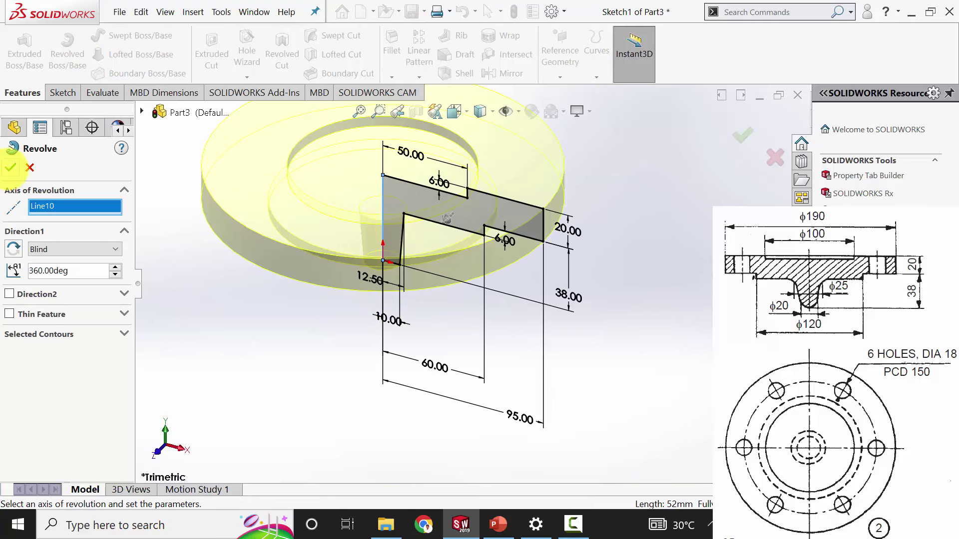
pyautogui.click(10, 168)
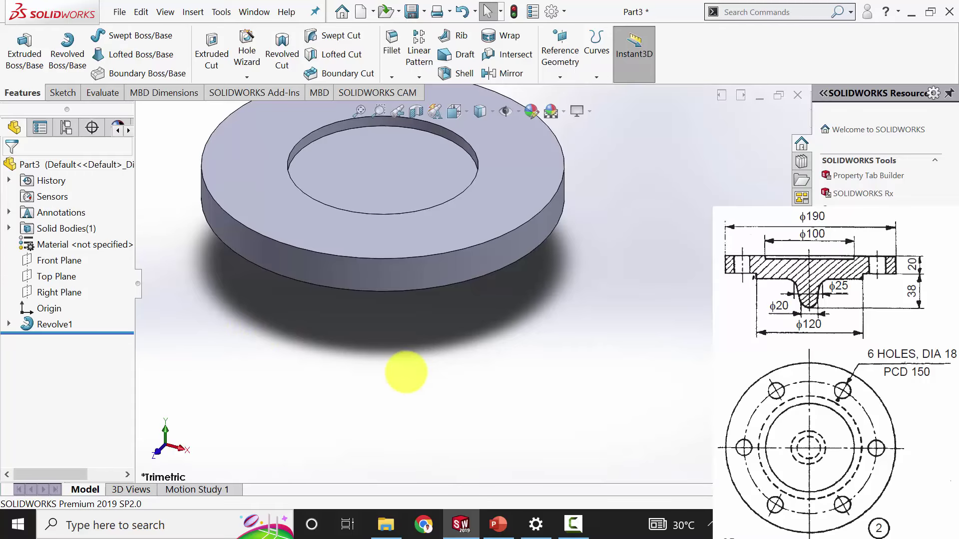
# - Fillet the bottom edge of the cover's stem with a 3 mm radius
pyautogui.moveTo(406, 372); pyautogui.dragTo(312, 345, button='middle')
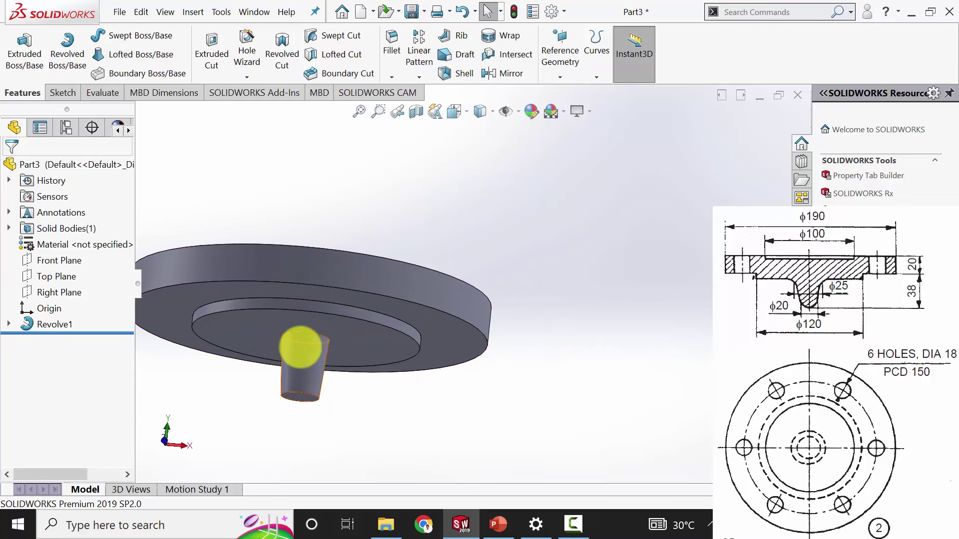
pyautogui.click(392, 39)
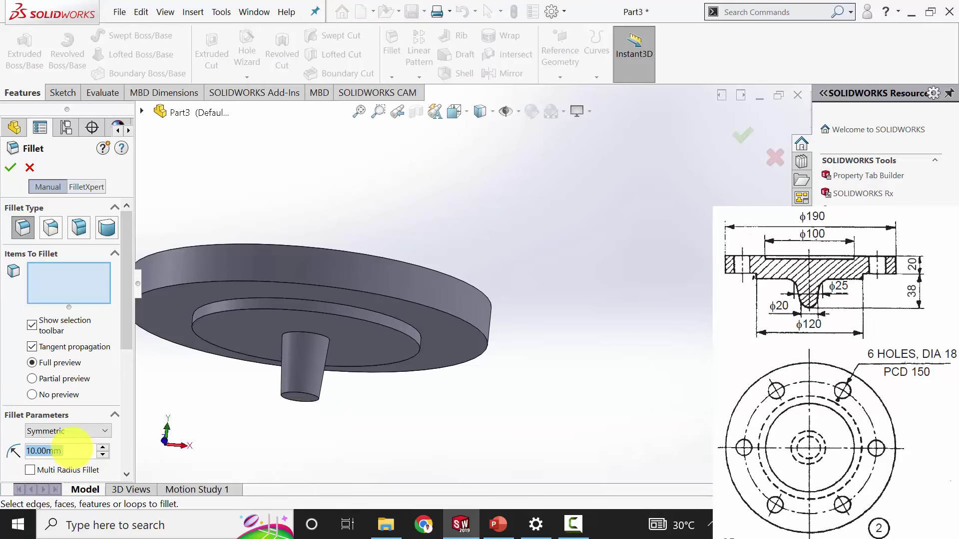
pyautogui.write('3')
pyautogui.press('Return')
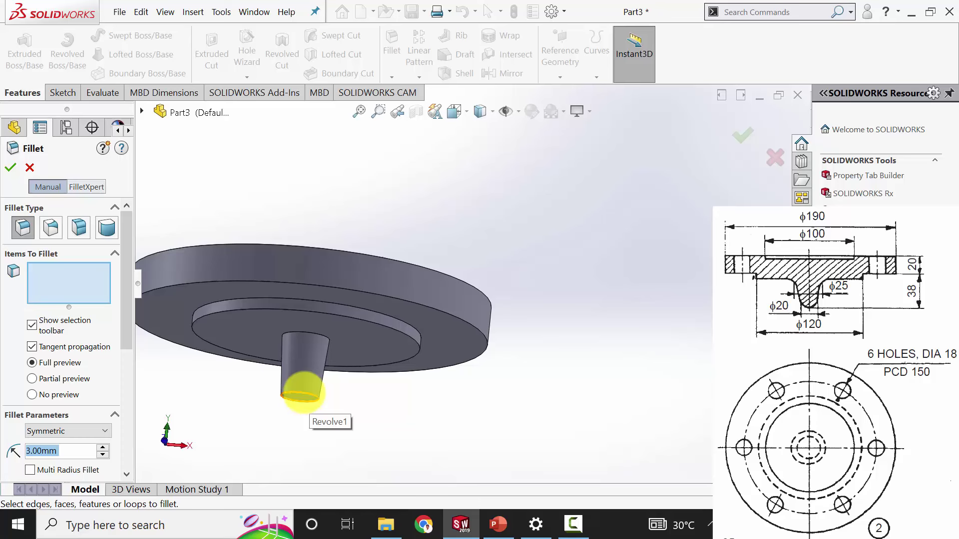
pyautogui.click(302, 394)
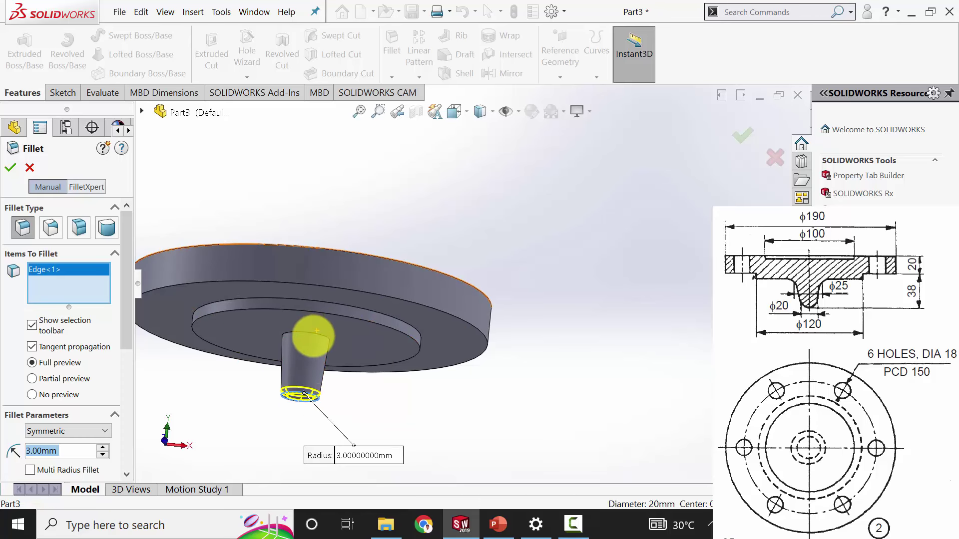
pyautogui.click(316, 331)
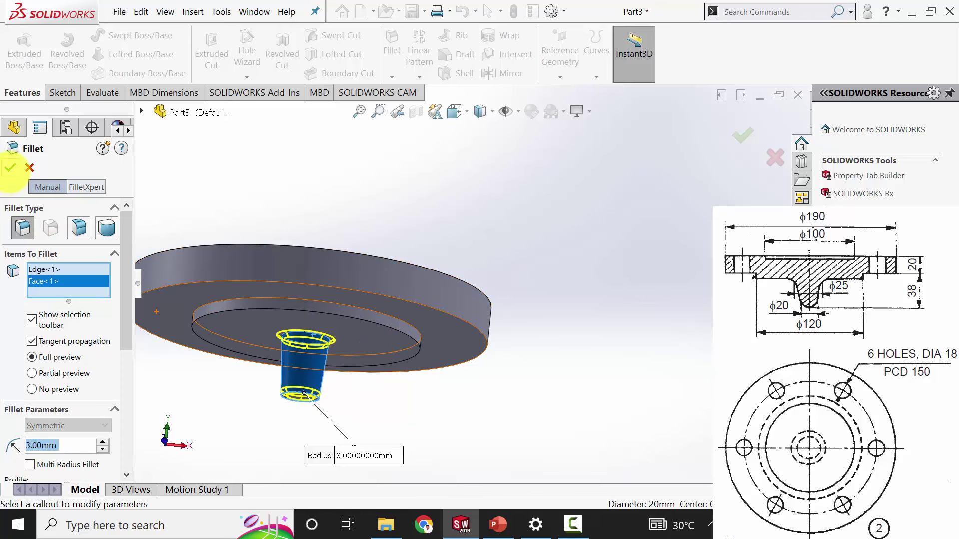
pyautogui.click(10, 167)
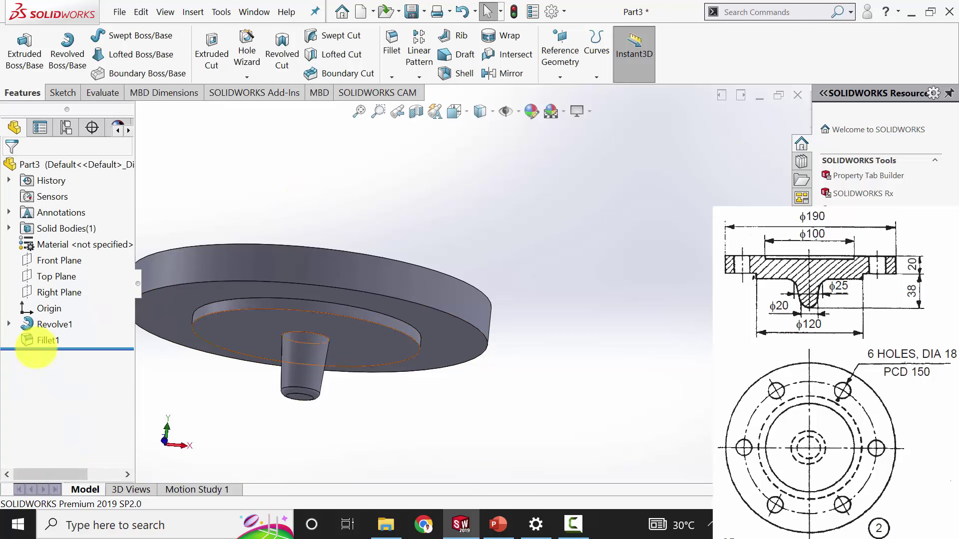
# - Edit the stem fillet to also include the edge where the stem meets the cover's underside
pyautogui.click(45, 340)
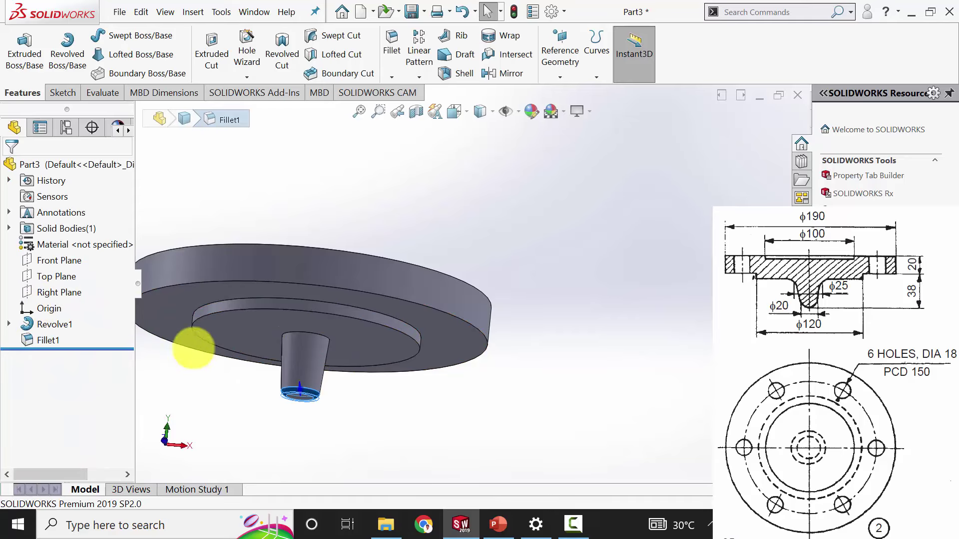
pyautogui.click(59, 261)
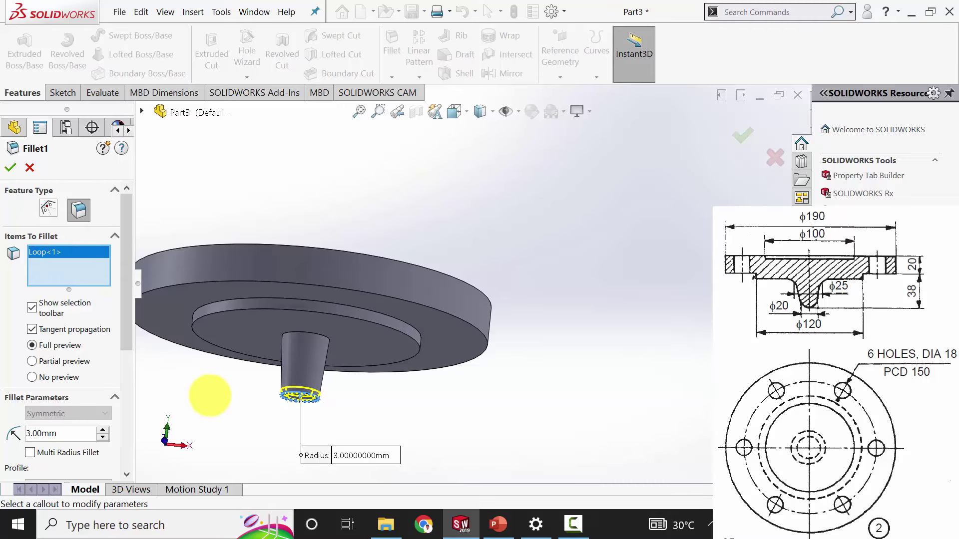
pyautogui.click(327, 335)
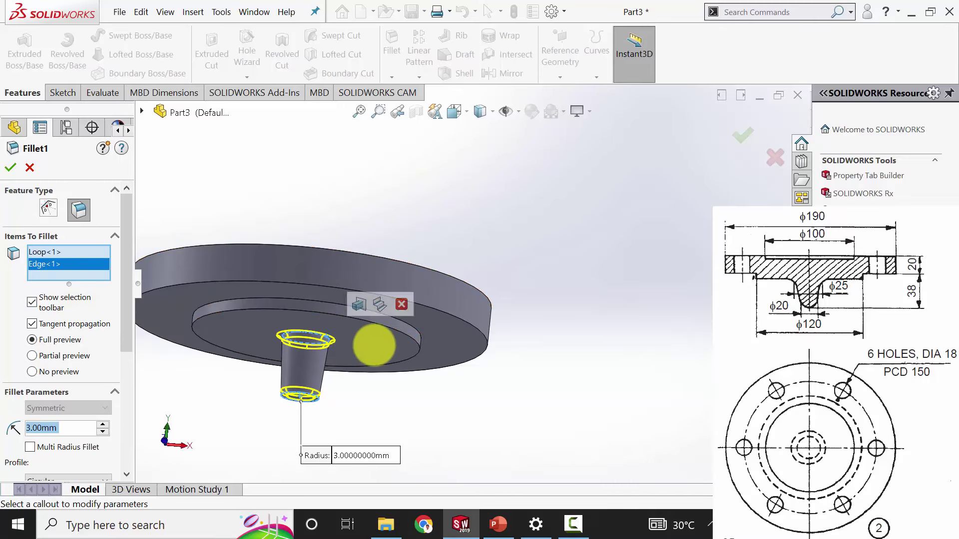
pyautogui.click(10, 168)
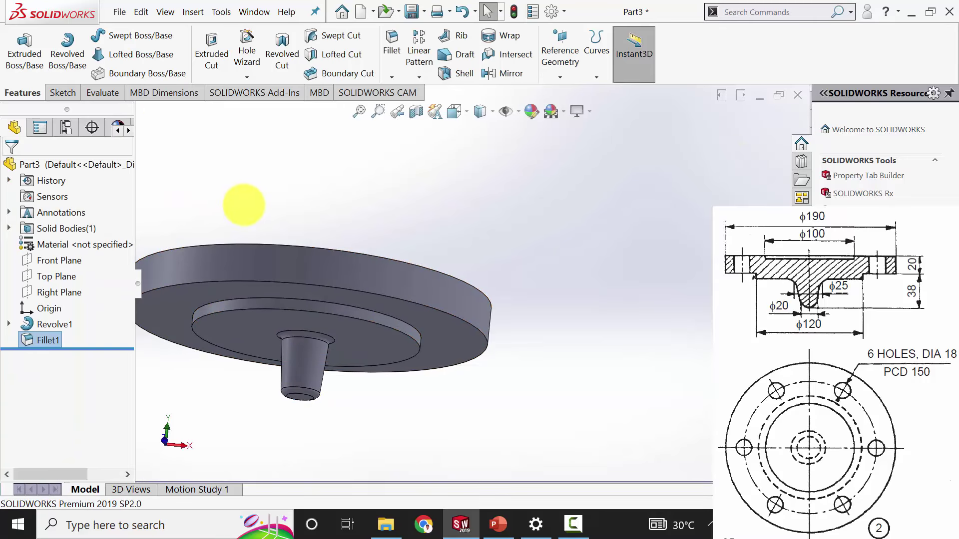
# - Start a sketch on the flange's upper ring face and draw a circle about 149 mm in diameter centred on the origin
pyautogui.moveTo(311, 235); pyautogui.dragTo(366, 334, button='middle')
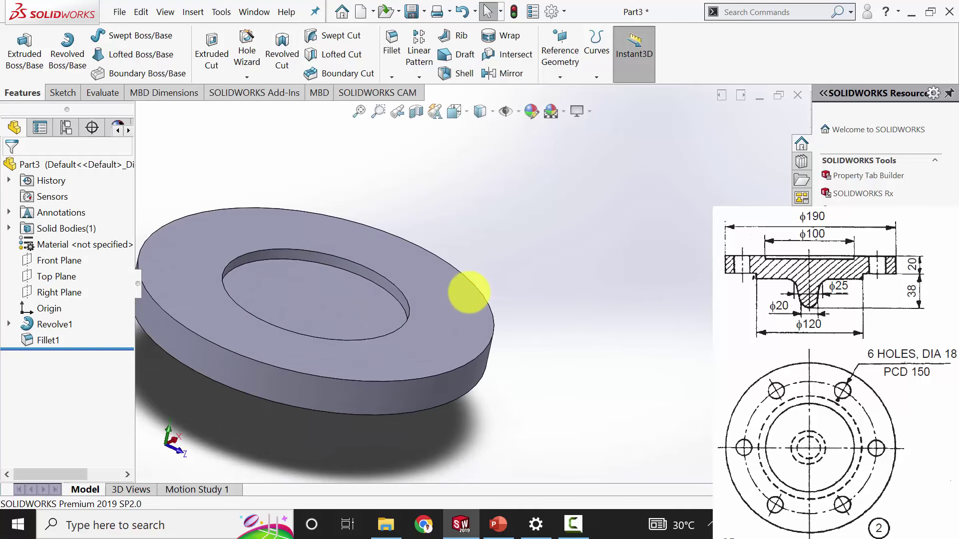
pyautogui.click(446, 325)
pyautogui.click(500, 292)
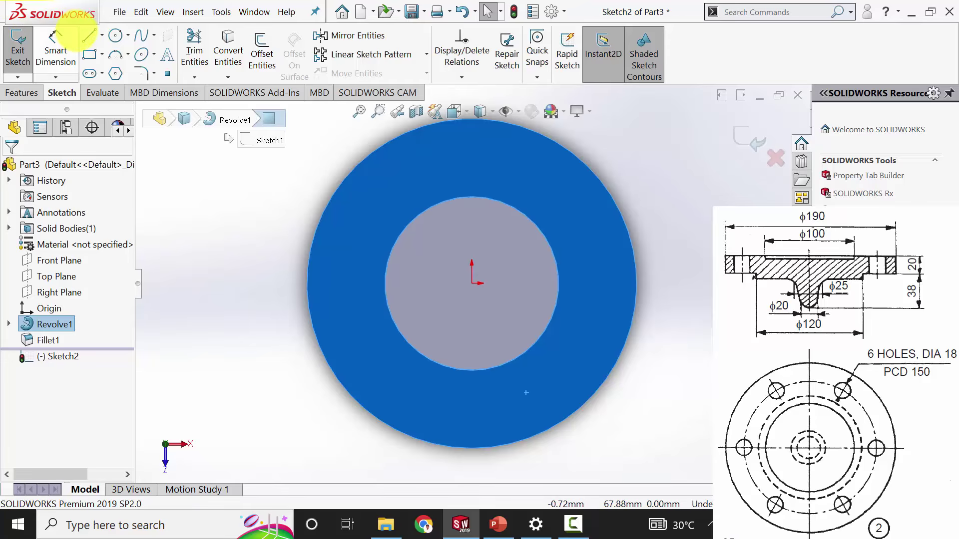
pyautogui.click(115, 35)
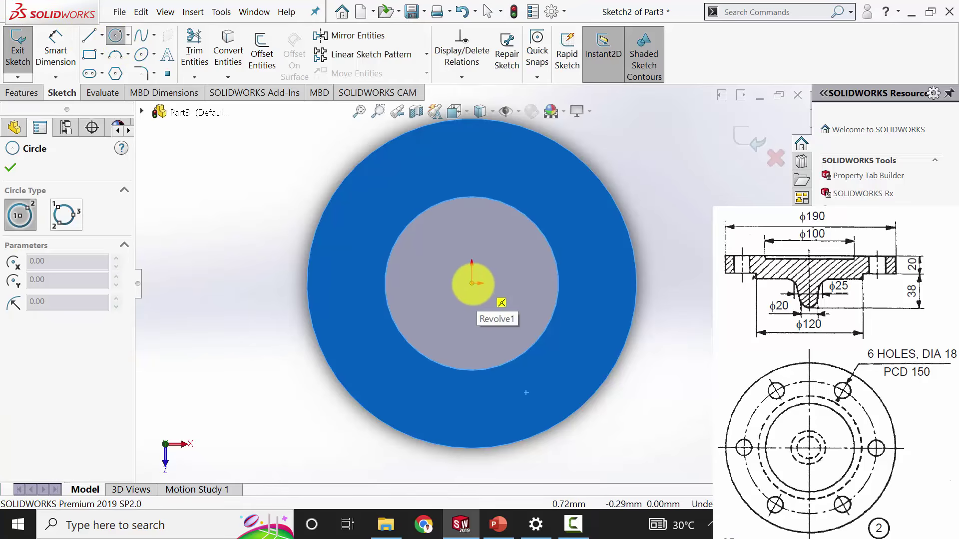
pyautogui.click(471, 283)
pyautogui.click(524, 161)
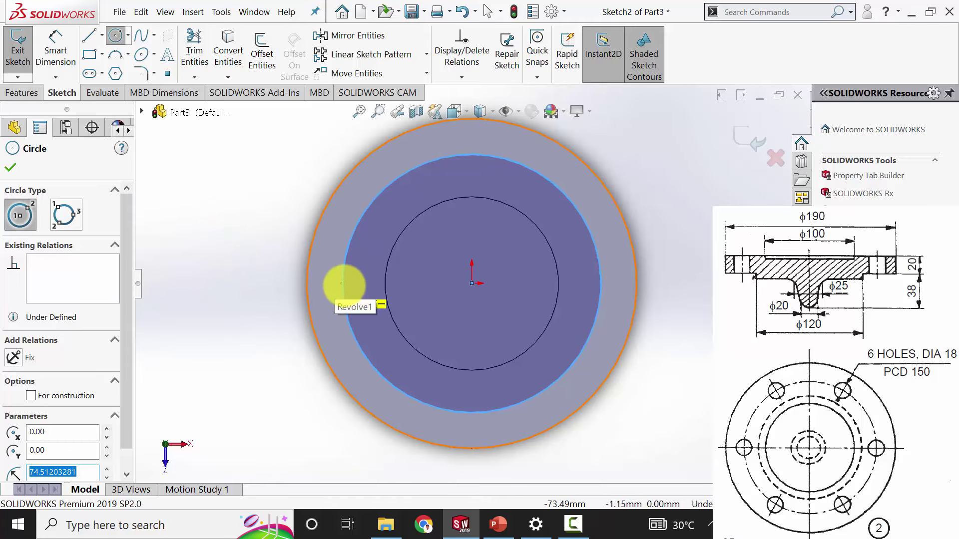
# - Draw a hole circle about 19 mm in diameter centred on the large circle's left quadrant
pyautogui.click(342, 283)
pyautogui.click(353, 275)
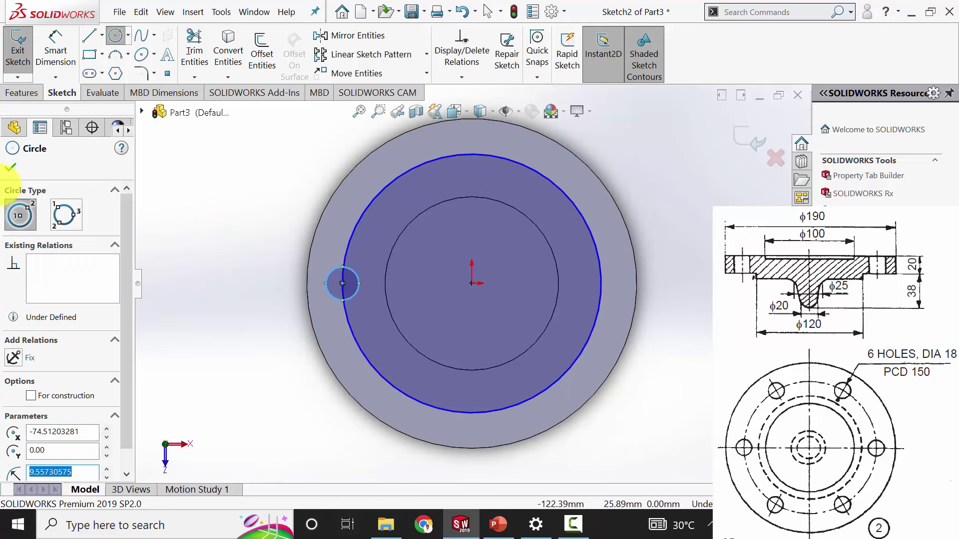
pyautogui.click(10, 168)
# - Dimension the large bolt circle's diameter at 150 mm
pyautogui.click(56, 49)
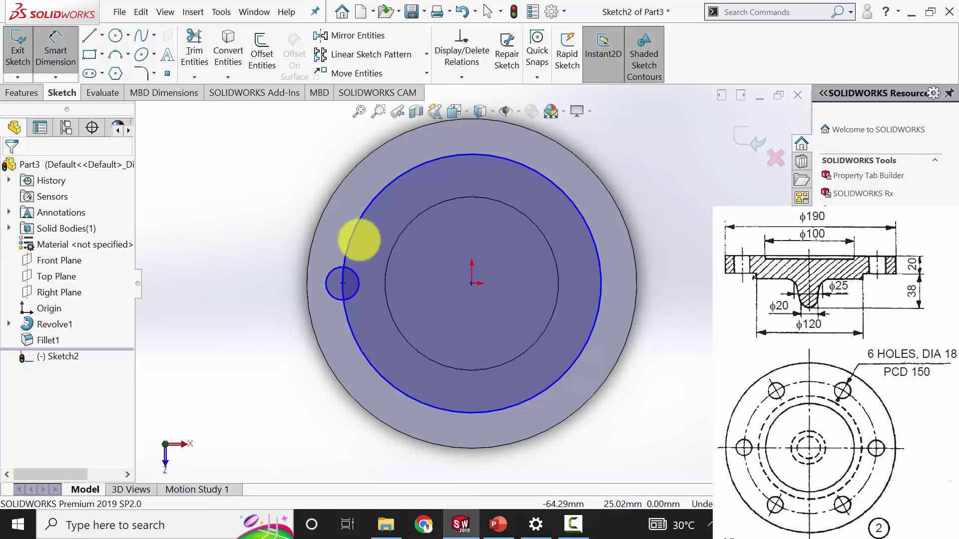
pyautogui.click(352, 237)
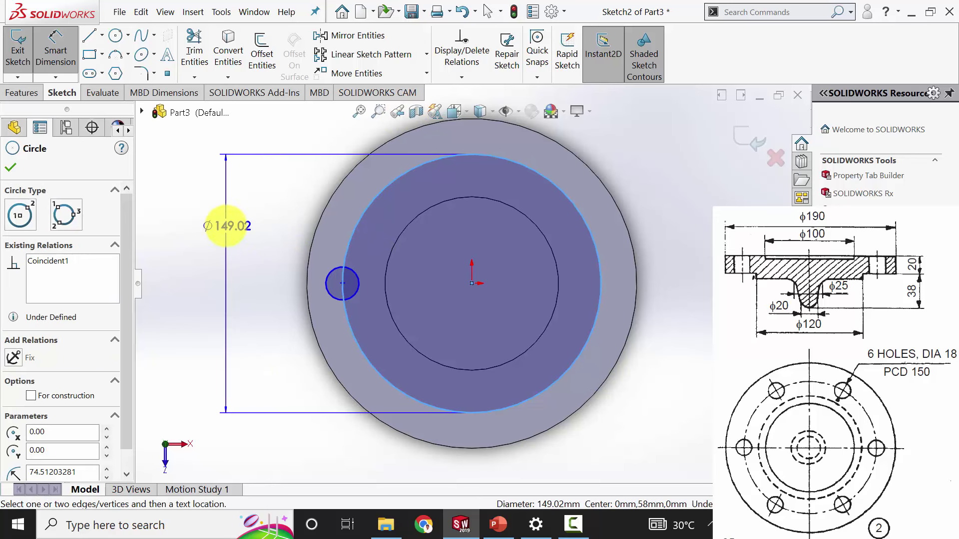
pyautogui.click(227, 226)
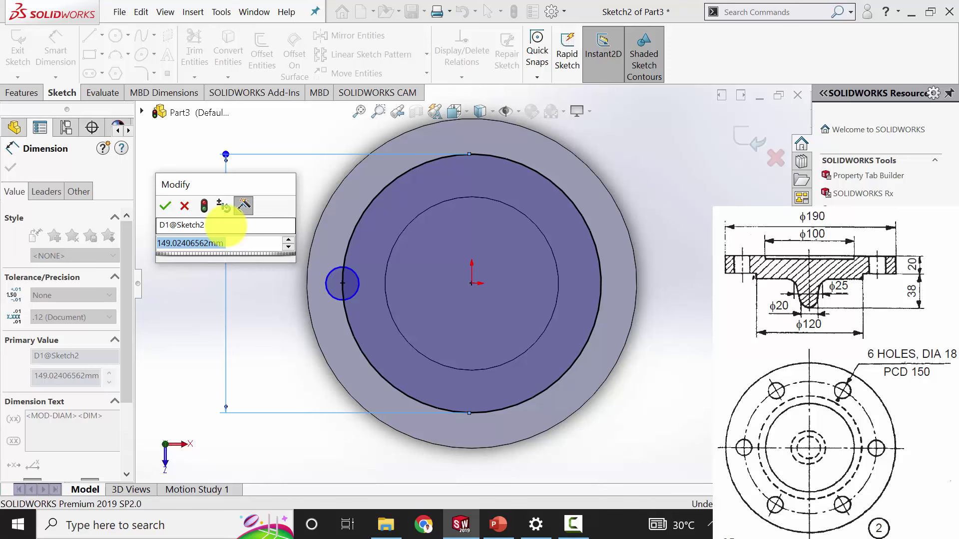
pyautogui.write('150')
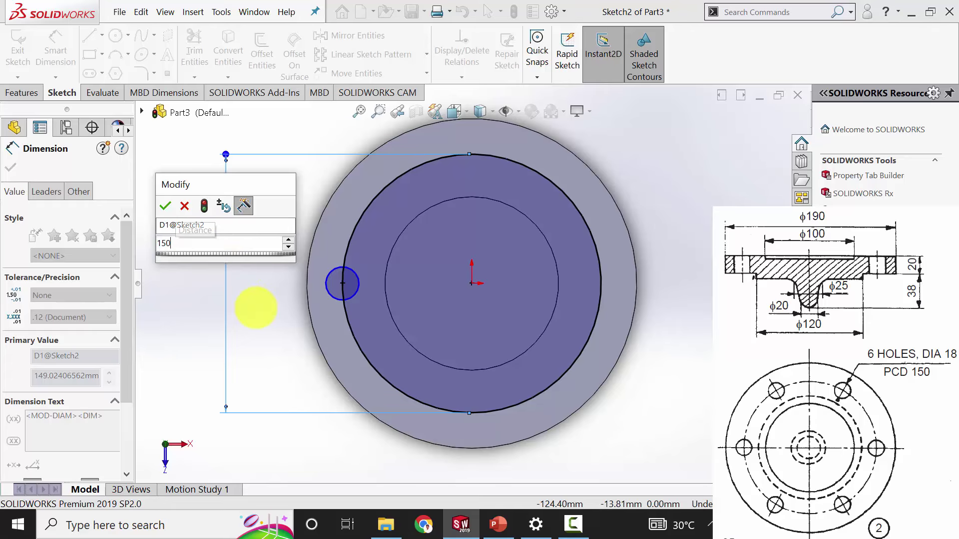
pyautogui.press('Return')
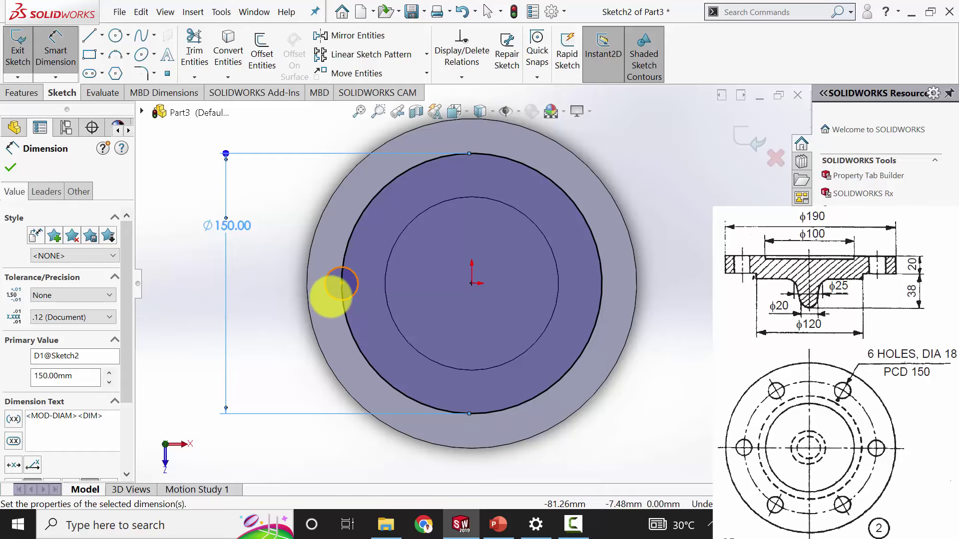
# - Dimension the small hole circle's diameter at 16 mm
pyautogui.click(330, 297)
pyautogui.click(243, 326)
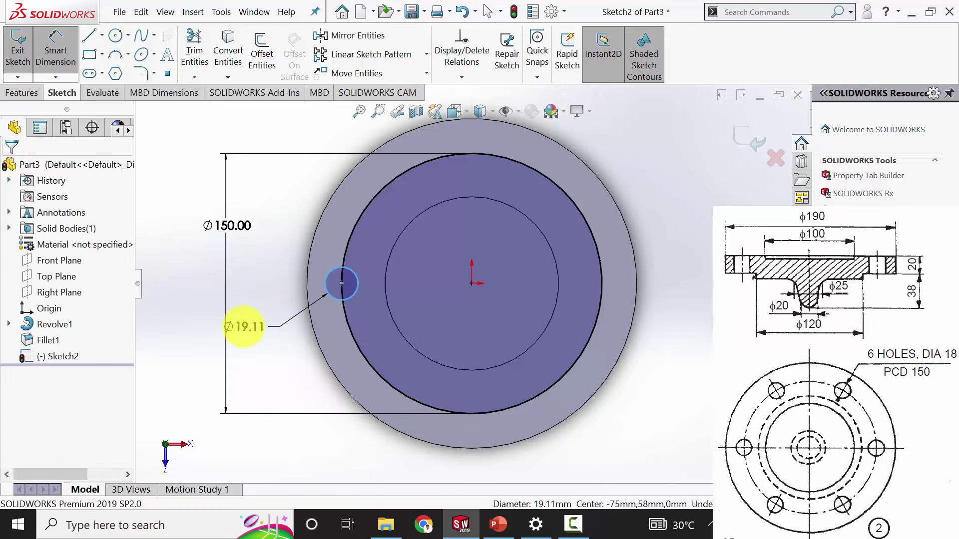
pyautogui.write('16')
pyautogui.press('Return')
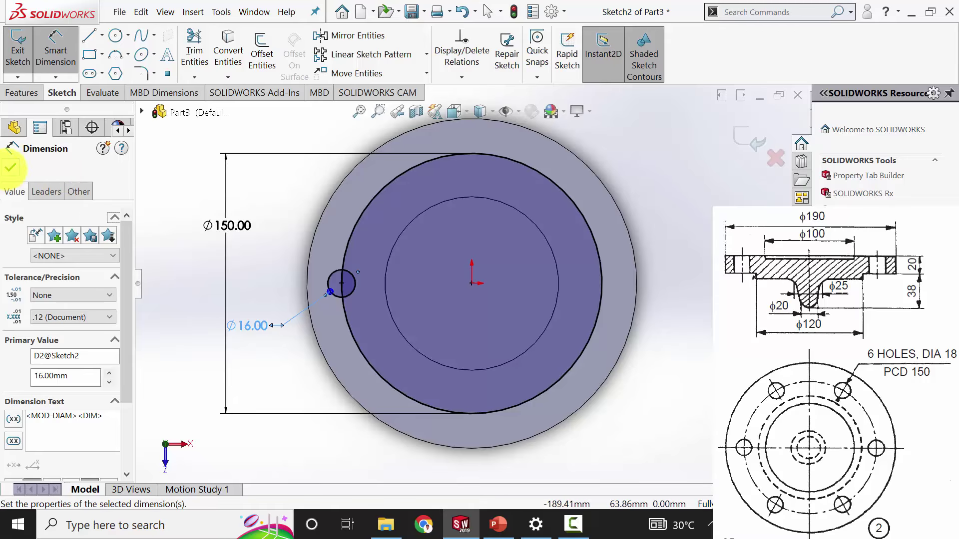
pyautogui.click(11, 167)
# - Convert the 150 mm bolt circle to construction geometry
pyautogui.click(368, 199)
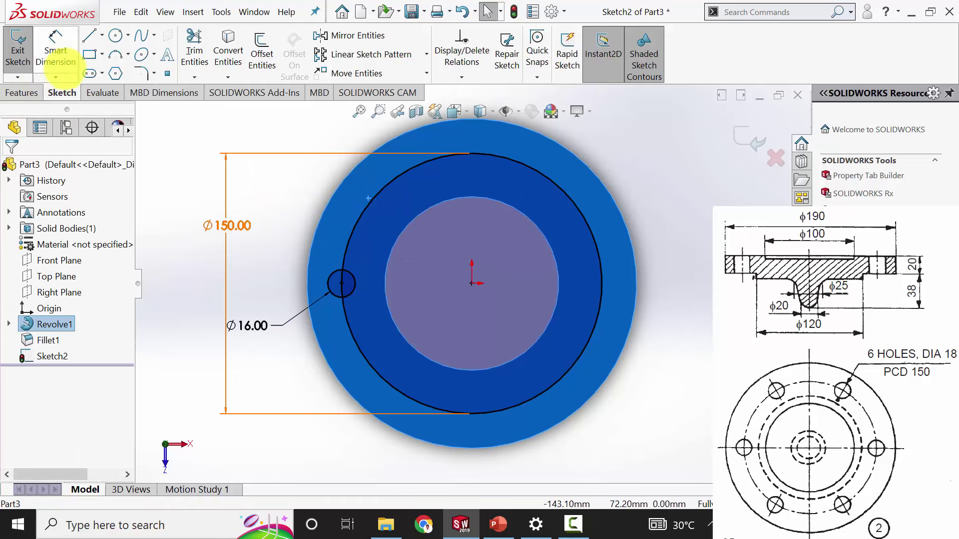
pyautogui.click(366, 245)
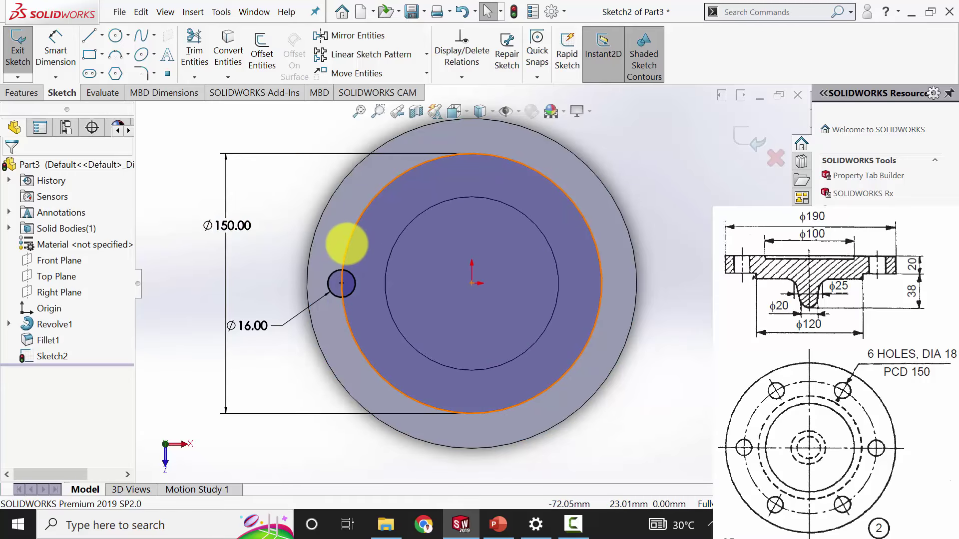
pyautogui.click(348, 240)
pyautogui.click(65, 341)
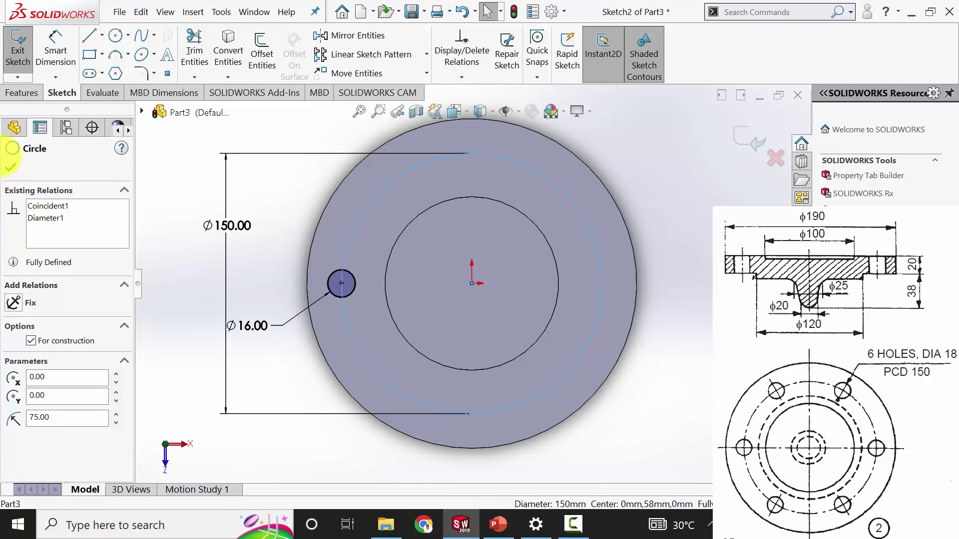
pyautogui.click(10, 167)
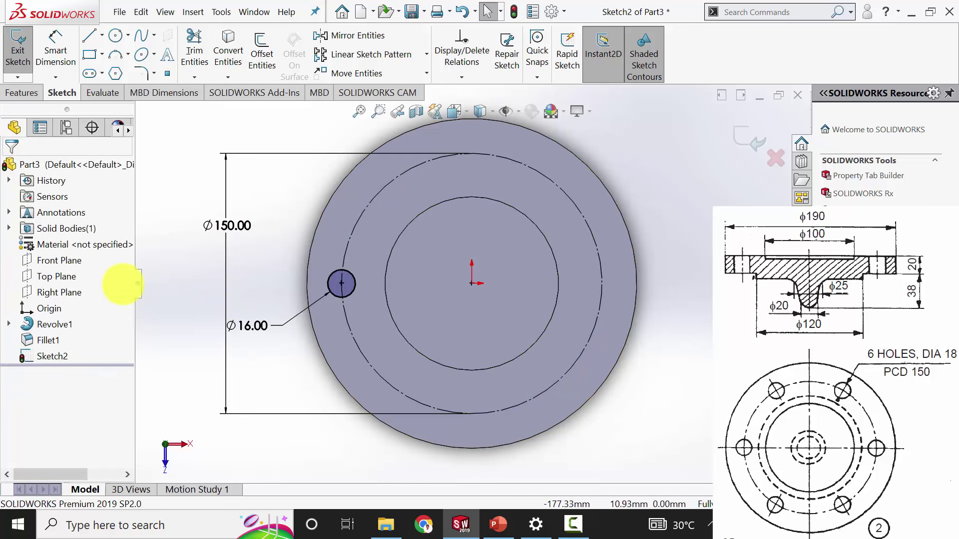
# - Extrude-cut the 16 mm hole through the flange with the Up To Surface end condition, ending at the flange's lower ring face
pyautogui.click(22, 92)
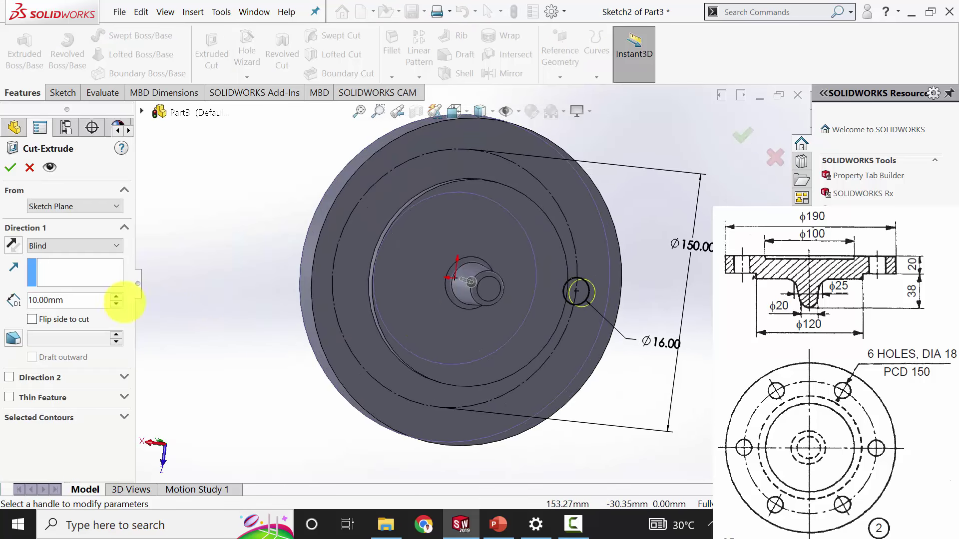
pyautogui.click(65, 246)
pyautogui.click(53, 307)
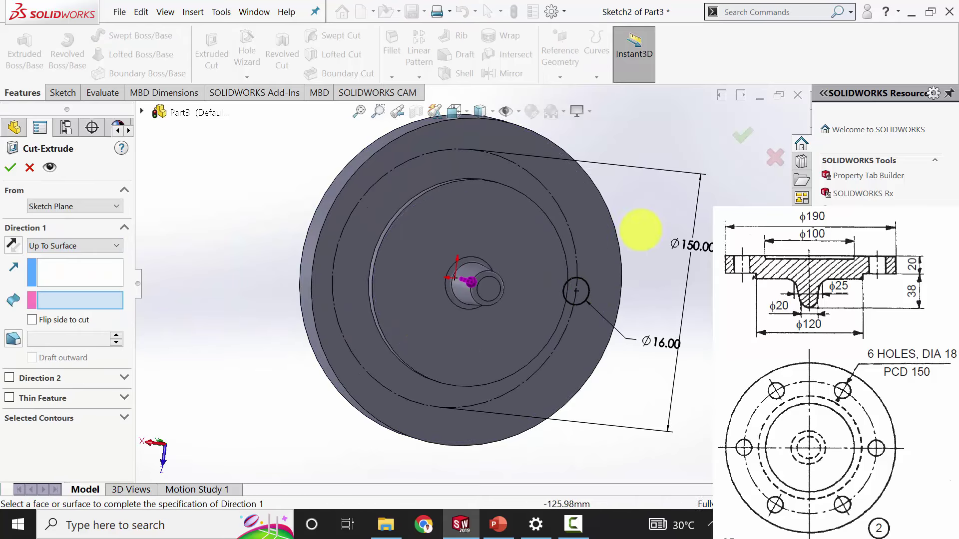
pyautogui.click(574, 215)
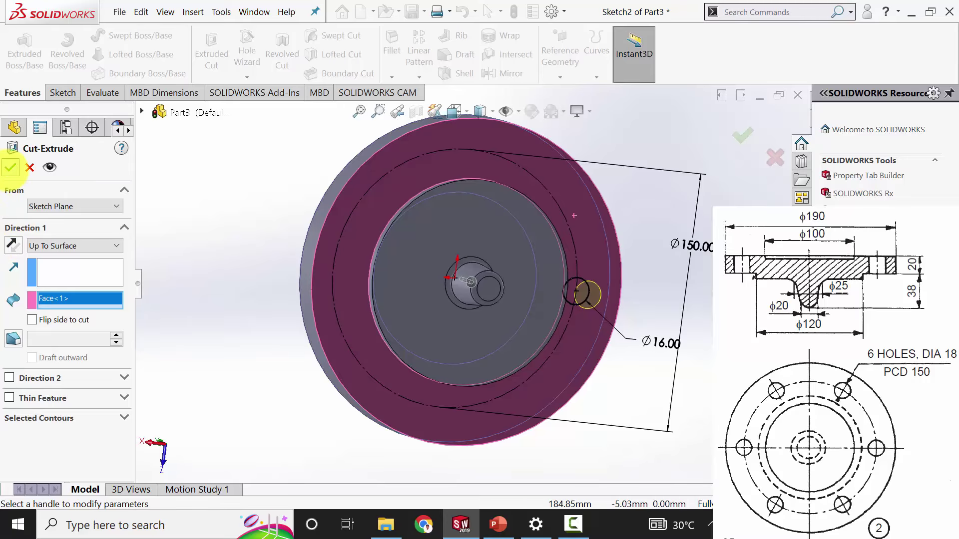
pyautogui.click(9, 168)
pyautogui.moveTo(668, 367); pyautogui.dragTo(313, 171, button='middle')
pyautogui.click(237, 109)
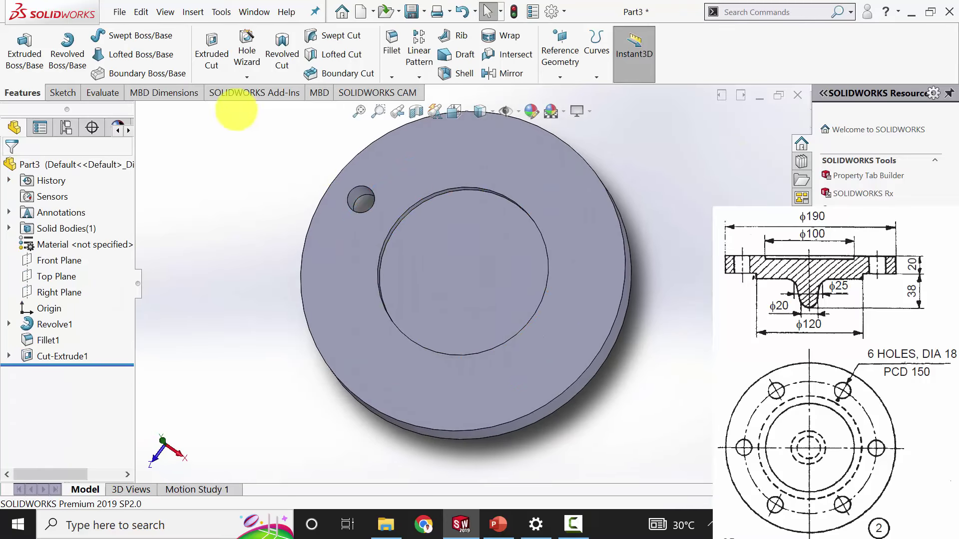
# - Circular-pattern the hole into 6 equally spaced instances over 360 degrees around the central recess's circular edge
pyautogui.click(419, 77)
pyautogui.click(451, 111)
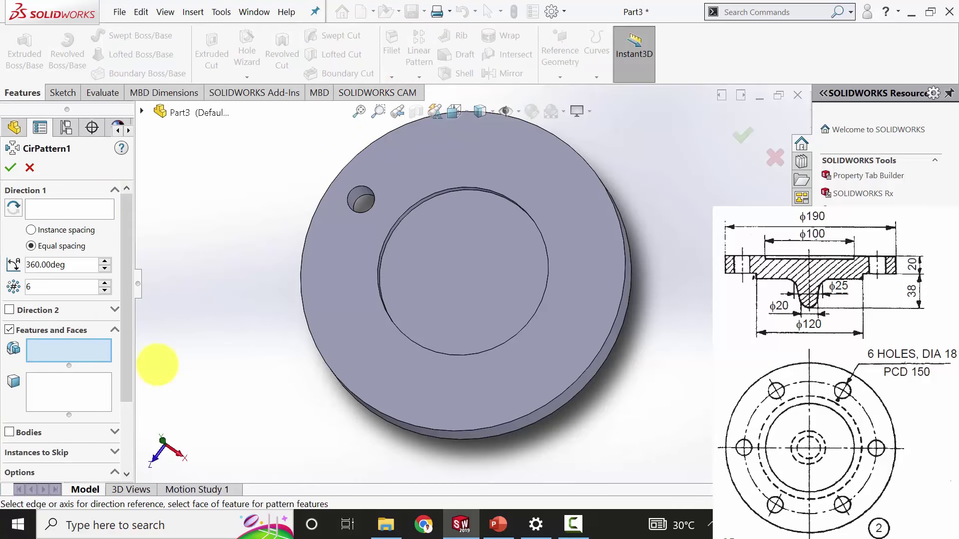
pyautogui.click(359, 194)
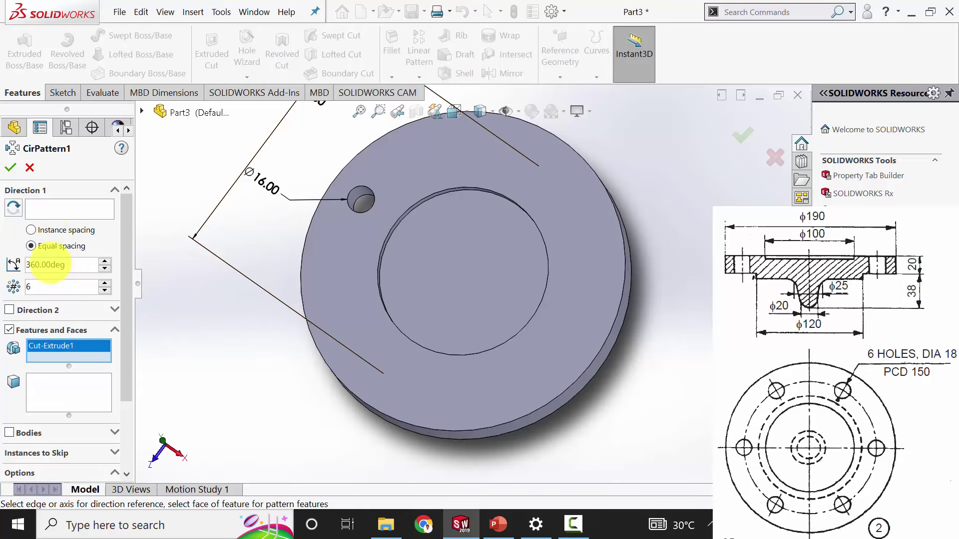
pyautogui.click(59, 210)
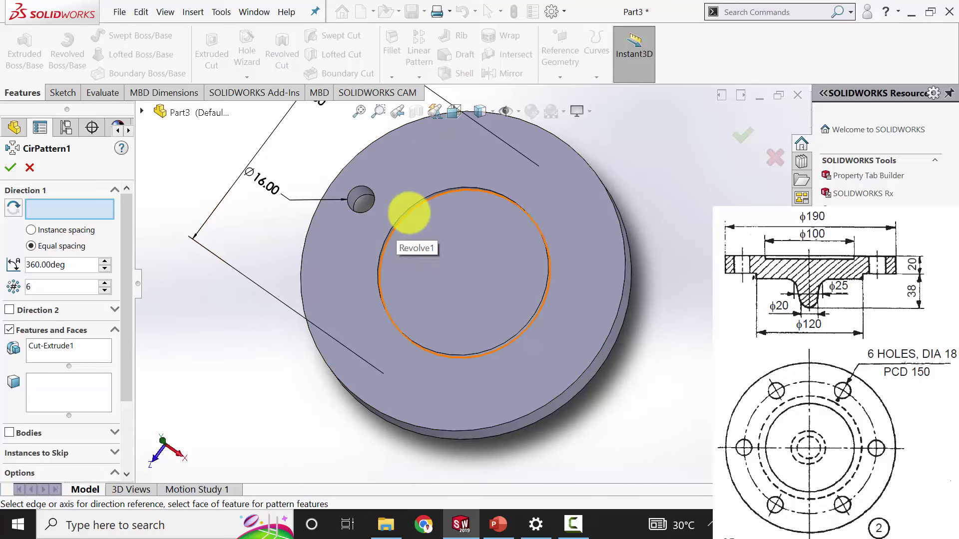
pyautogui.click(408, 213)
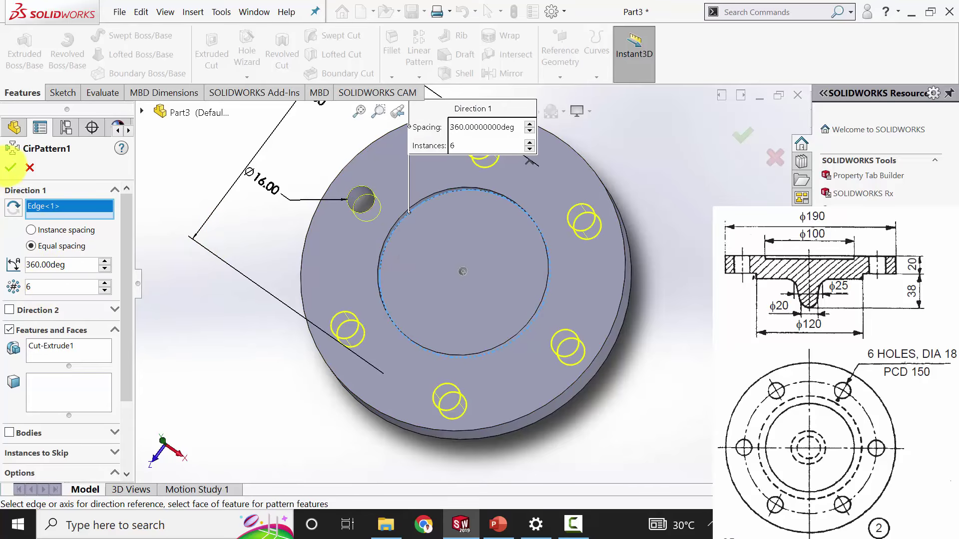
pyautogui.click(11, 167)
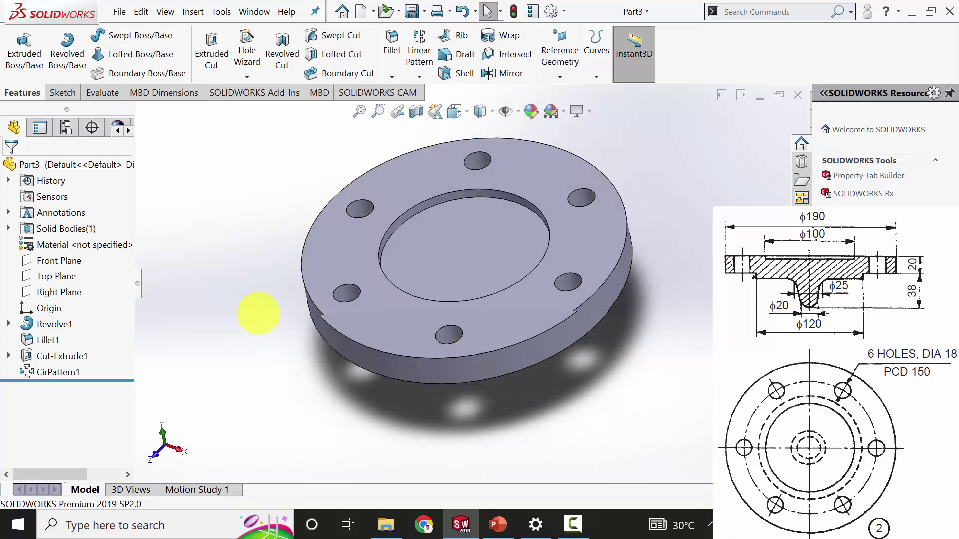
# - Assign Brass as the cover's material
pyautogui.hotkey('ctrl', '1')
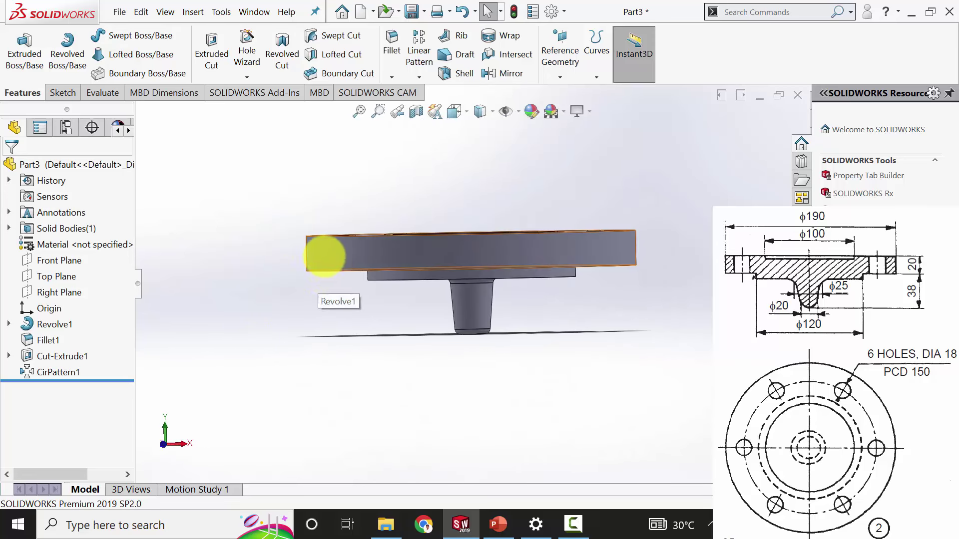
pyautogui.rightClick(87, 245)
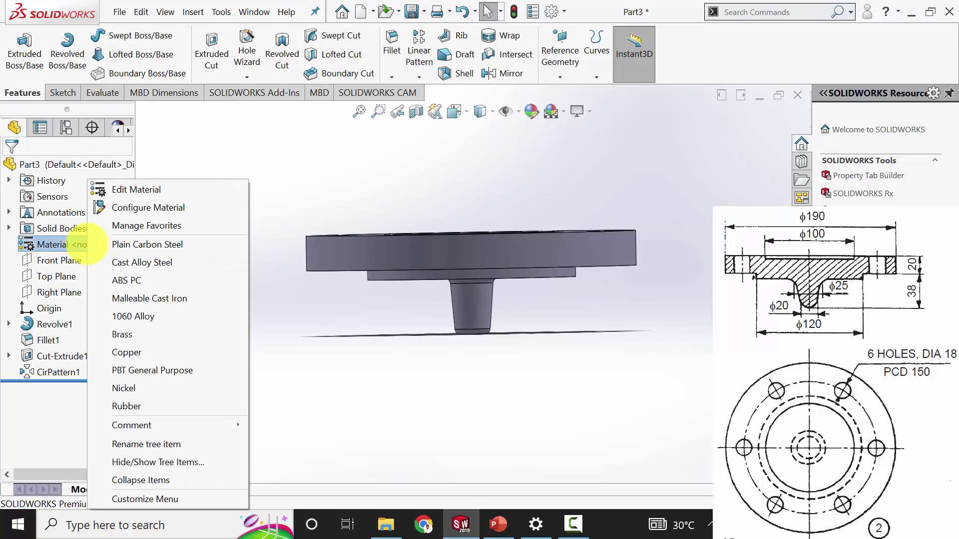
pyautogui.click(142, 334)
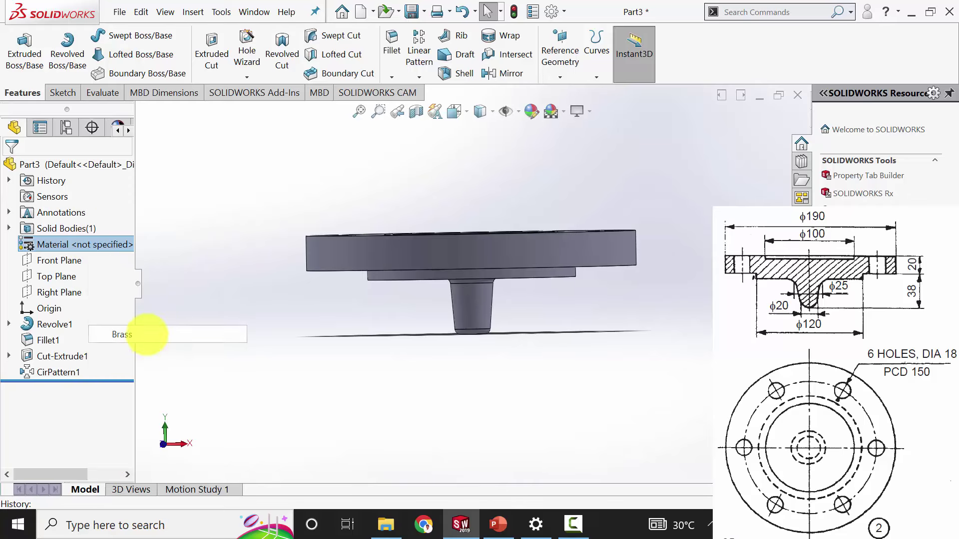
pyautogui.moveTo(682, 273); pyautogui.dragTo(680, 342, button='middle')
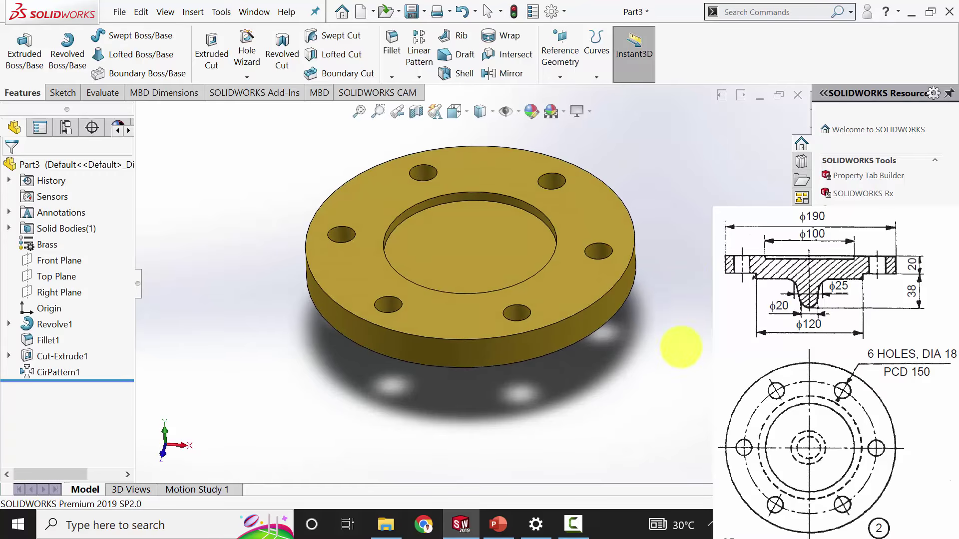
# - Save the cover part under the file name 2 and close it
pyautogui.click(411, 11)
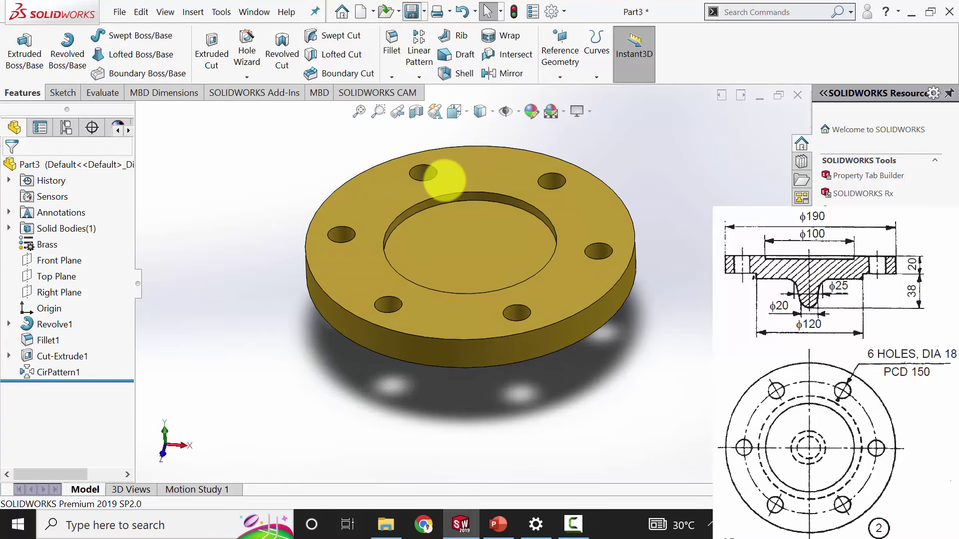
pyautogui.write('2')
pyautogui.press('Return')
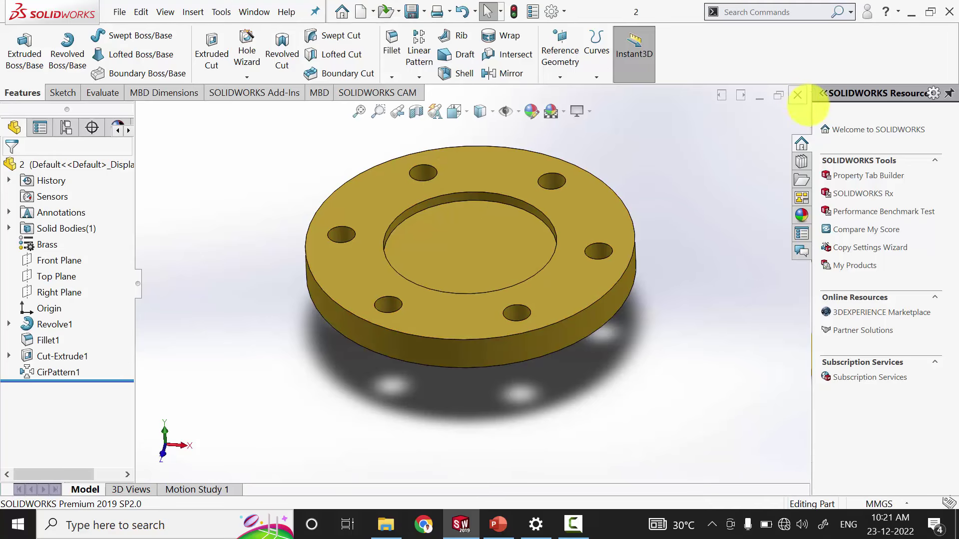
pyautogui.click(798, 95)
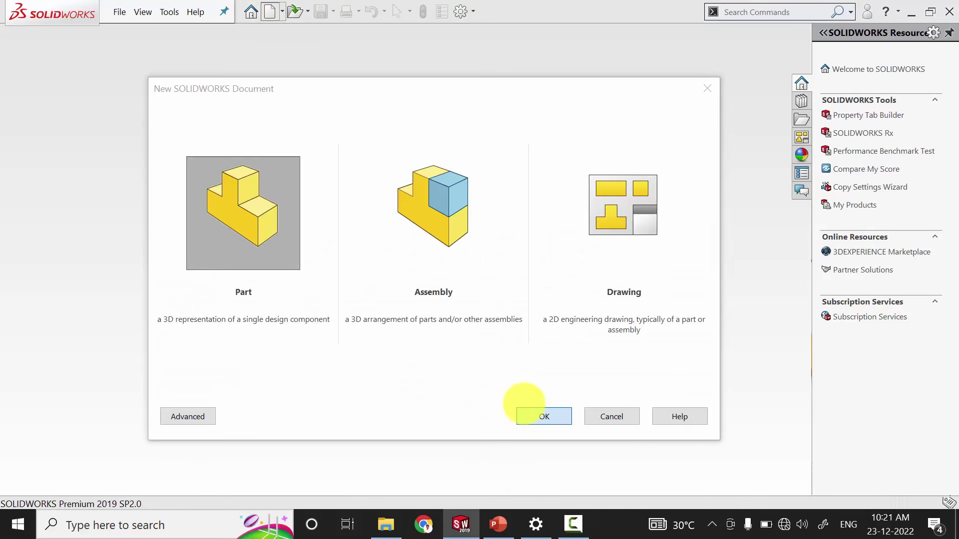
# - Create a new part document and start a sketch on its Front Plane
pyautogui.click(527, 410)
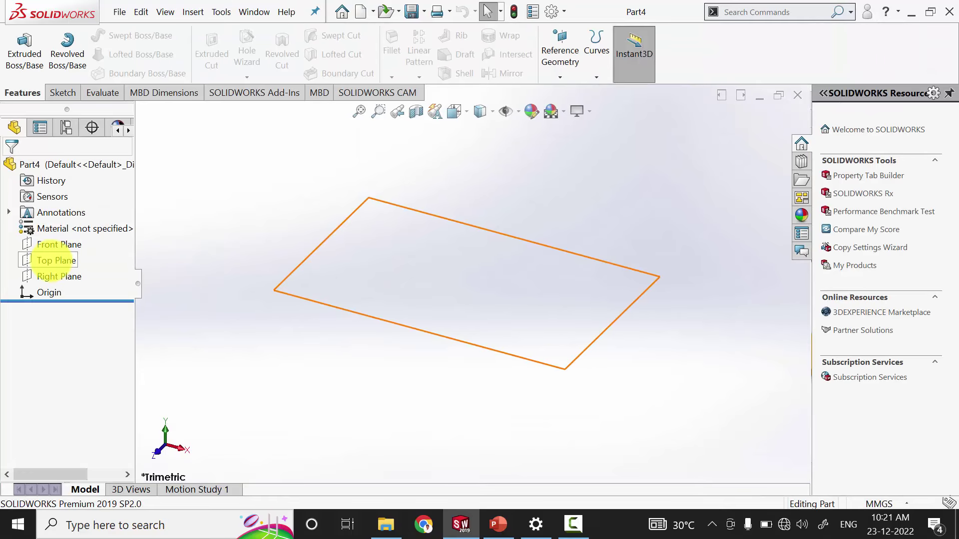
pyautogui.click(59, 245)
pyautogui.click(77, 230)
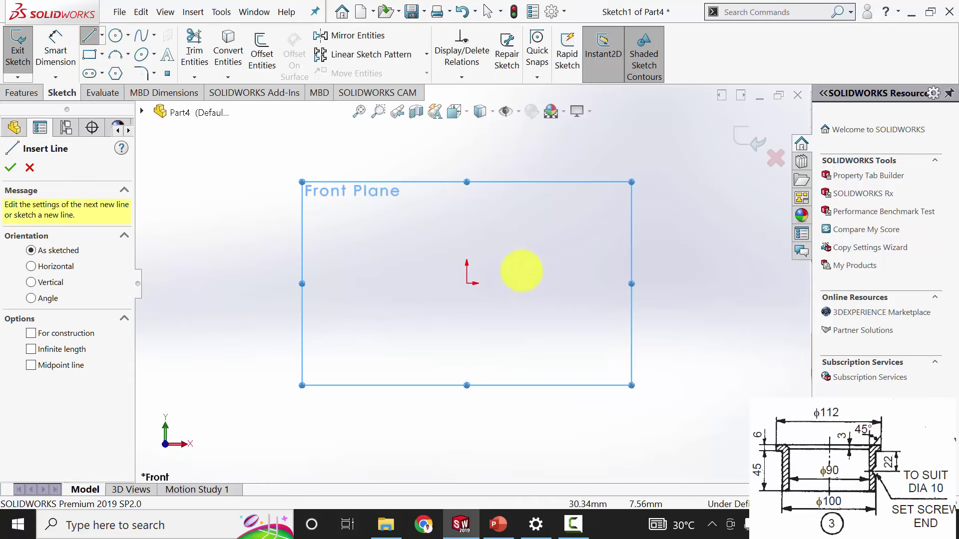
# - Draw a closed wall profile with an outward top flange, about 38 mm tall and 28 mm wide, about 30 mm right of the origin
pyautogui.click(522, 283)
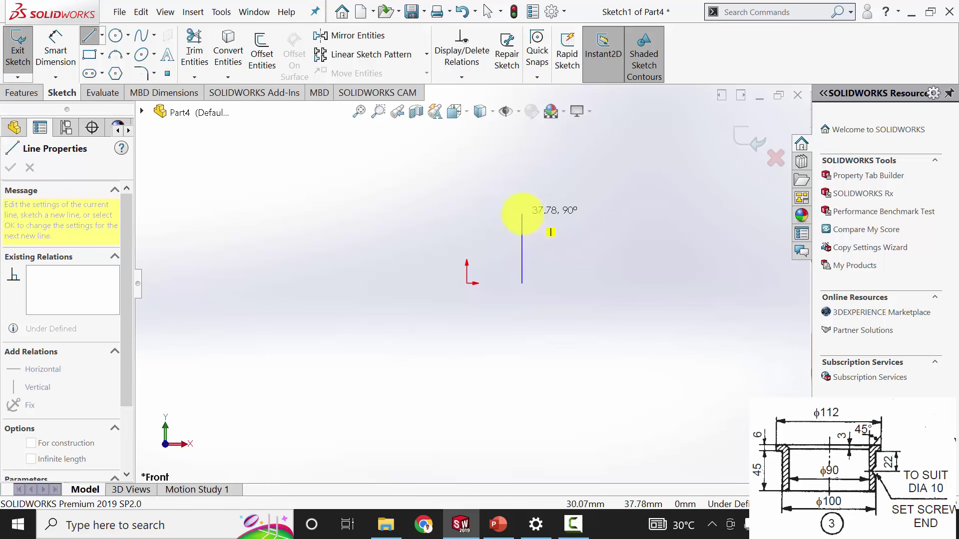
pyautogui.click(521, 214)
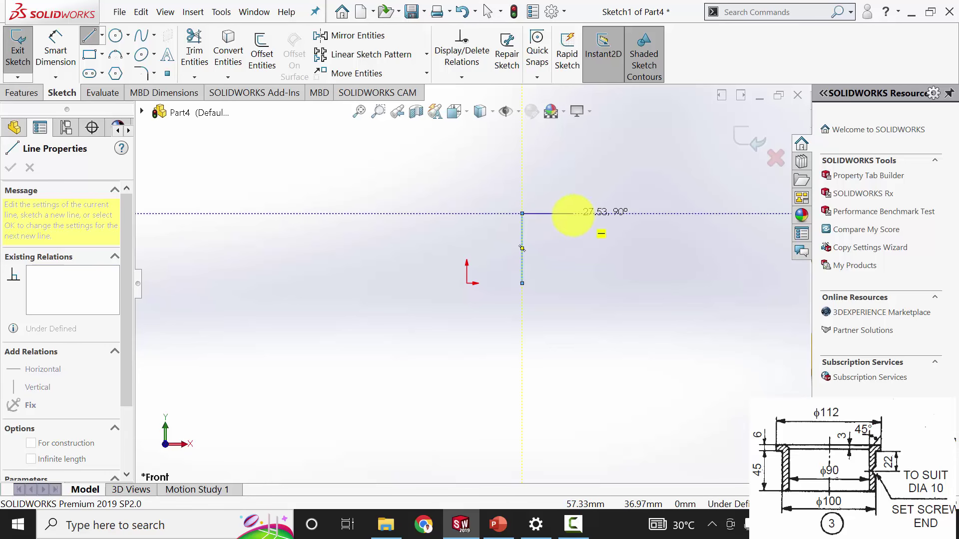
pyautogui.click(572, 214)
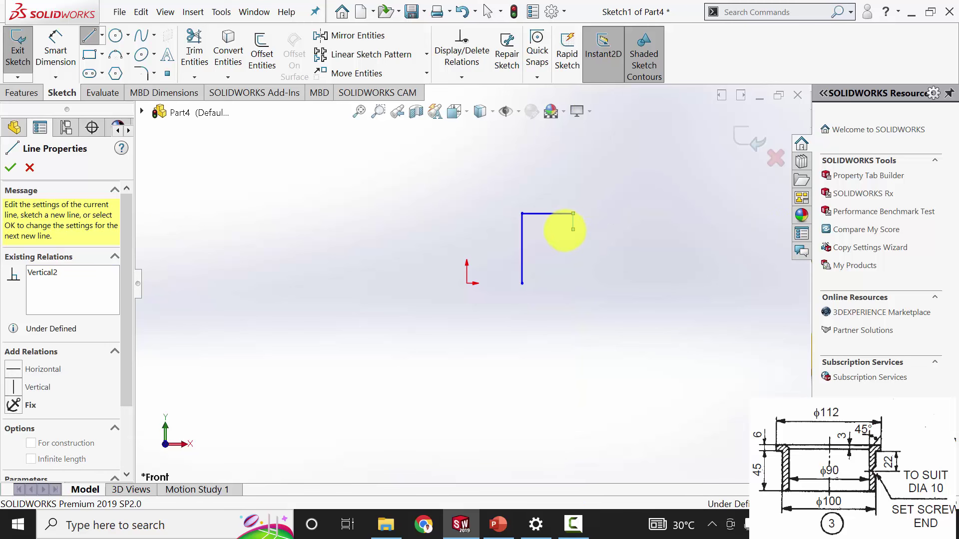
pyautogui.click(572, 229)
pyautogui.click(543, 229)
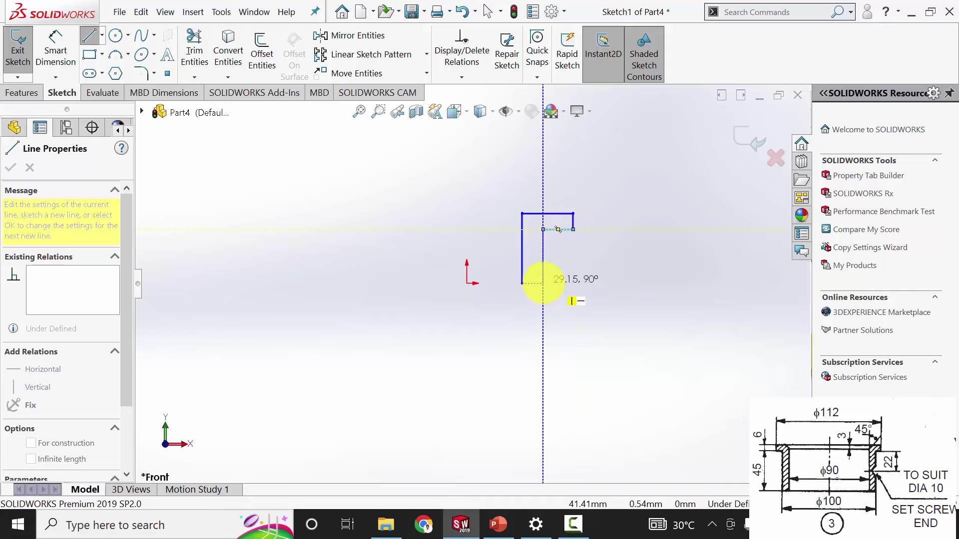
pyautogui.click(543, 283)
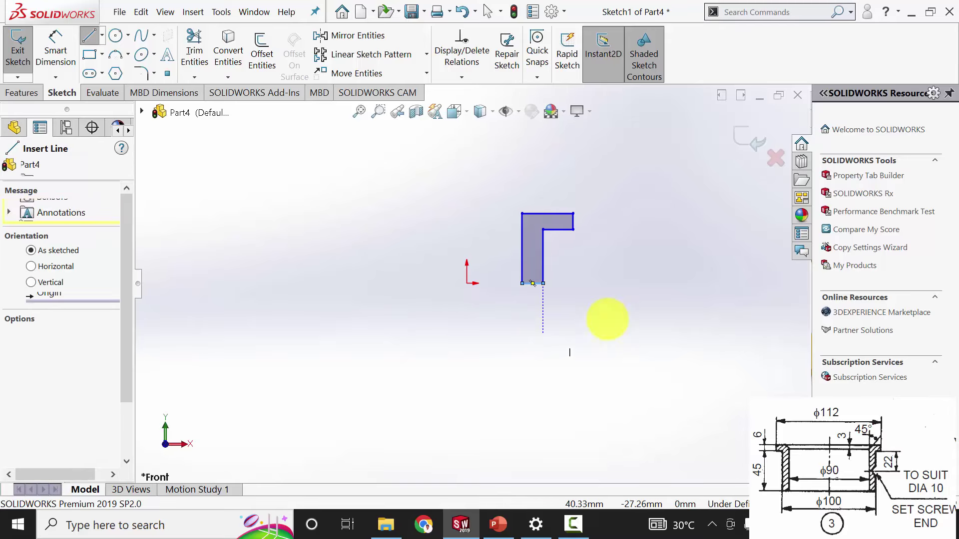
# - Dimension the distance from the origin to the profile's inner vertical line as 90/2 mm
pyautogui.click(56, 50)
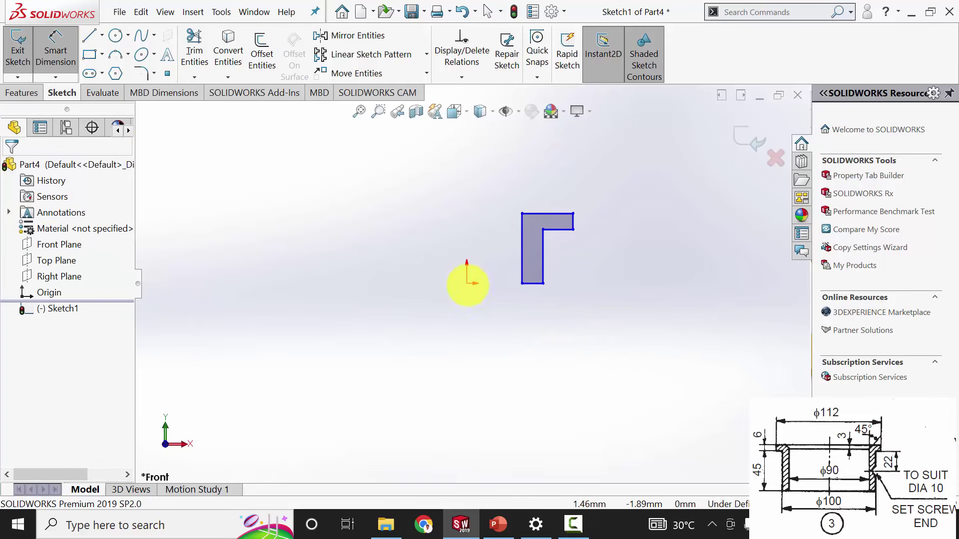
pyautogui.click(466, 283)
pyautogui.click(520, 249)
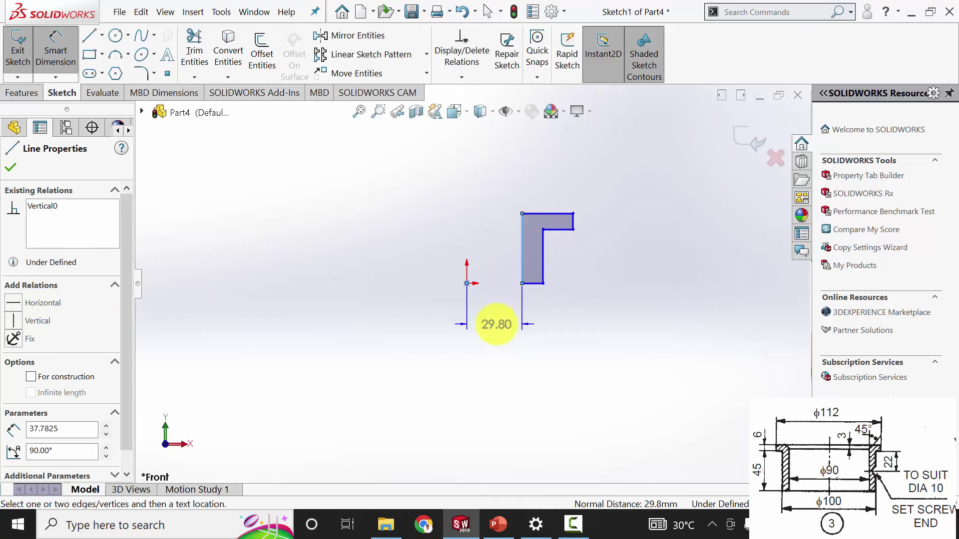
pyautogui.click(496, 324)
pyautogui.write('90/2')
pyautogui.press('Return')
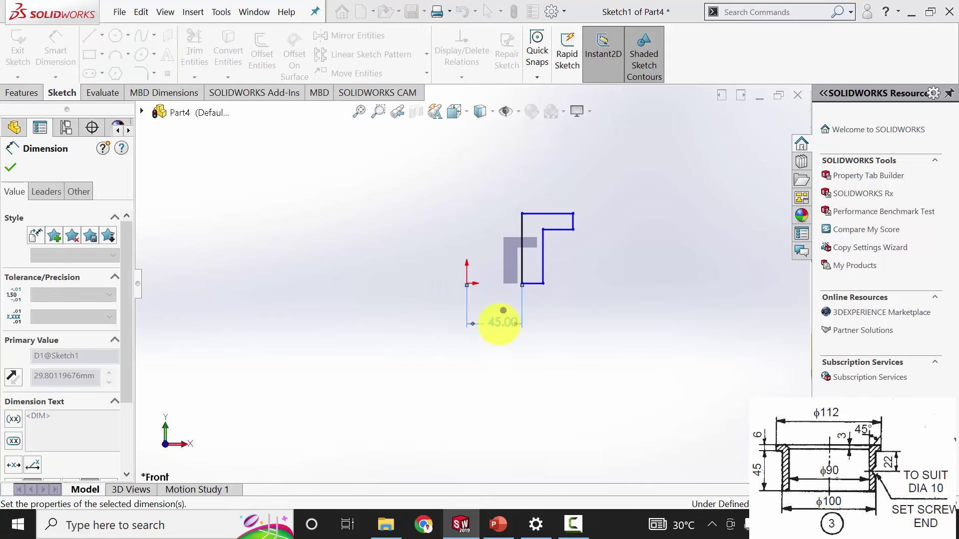
# - Dimension the distance from the origin to the wall's outer vertical line
pyautogui.click(542, 280)
pyautogui.click(466, 283)
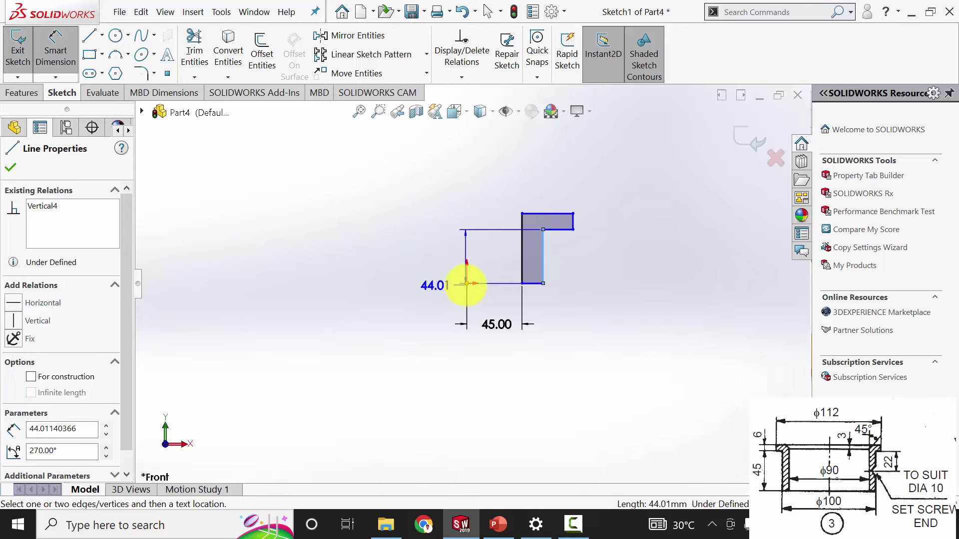
# - Dimension the wall's outer vertical line from the origin at 100/2, giving 50 mm
pyautogui.click(520, 374)
pyautogui.write('100/2')
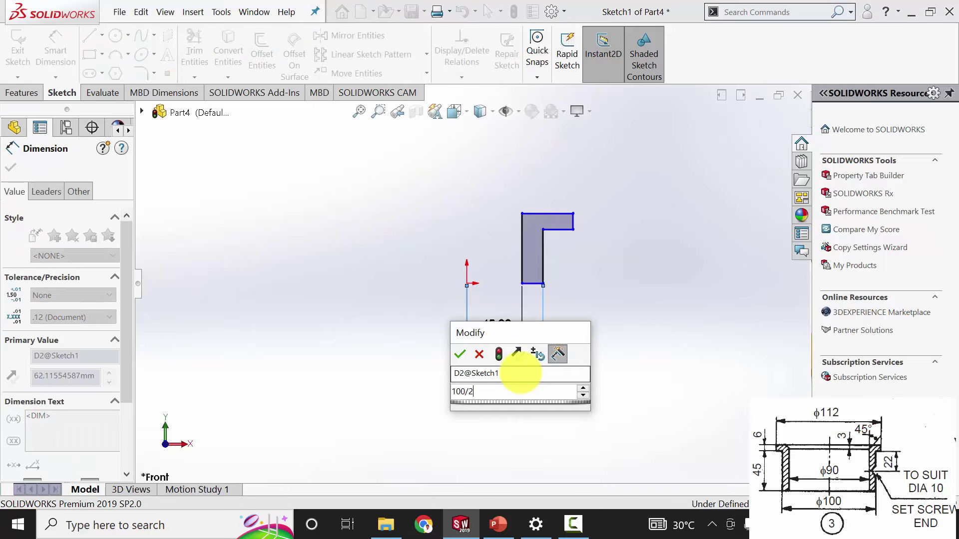
pyautogui.press('Return')
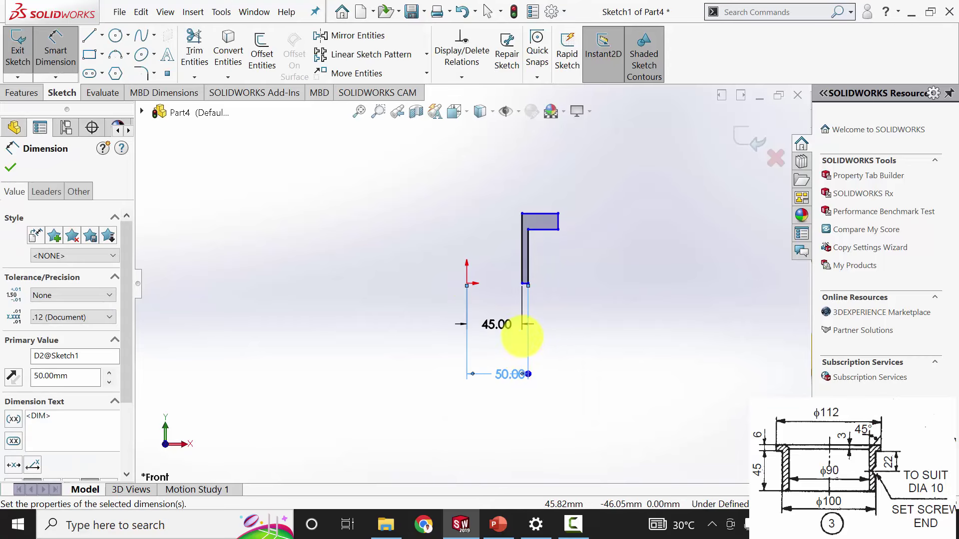
# - Dimension the flange's outer vertical edge from the origin at 112/2, giving 56 mm
pyautogui.scroll(-2, 549, 322)
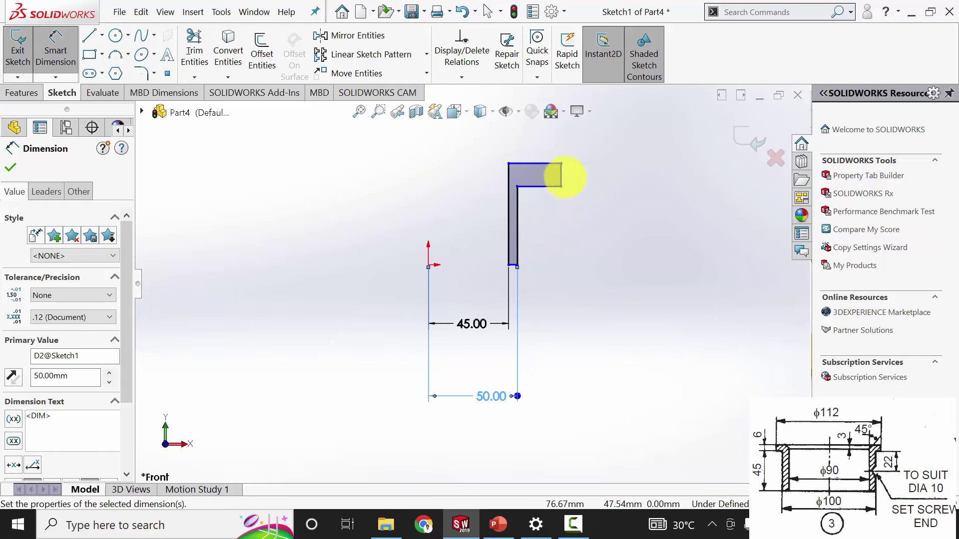
pyautogui.click(429, 254)
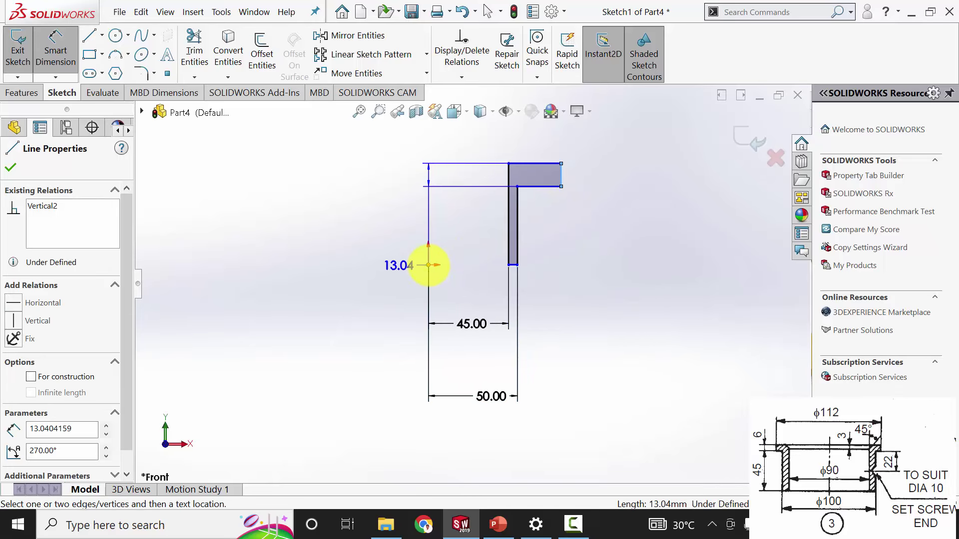
pyautogui.click(561, 174)
pyautogui.click(590, 150)
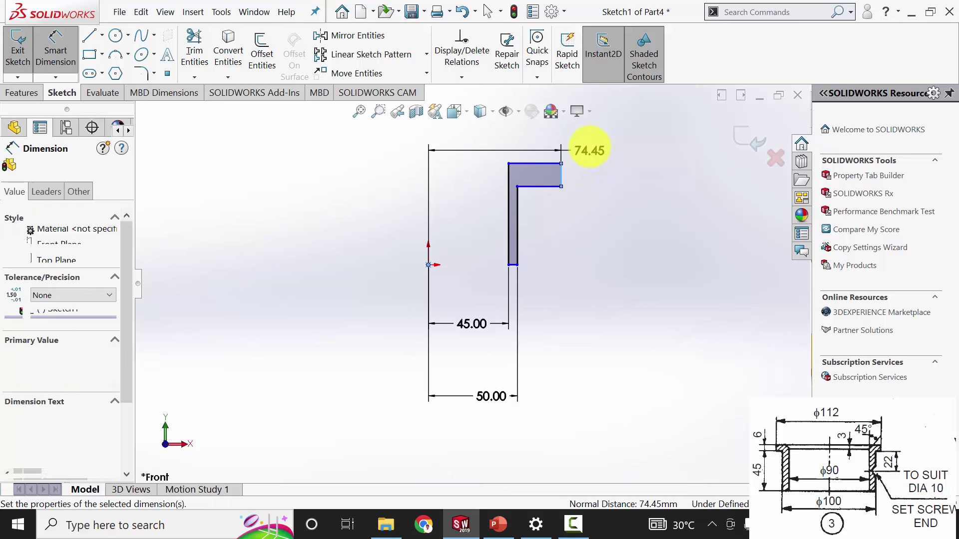
pyautogui.write('112/')
pyautogui.press('Return')
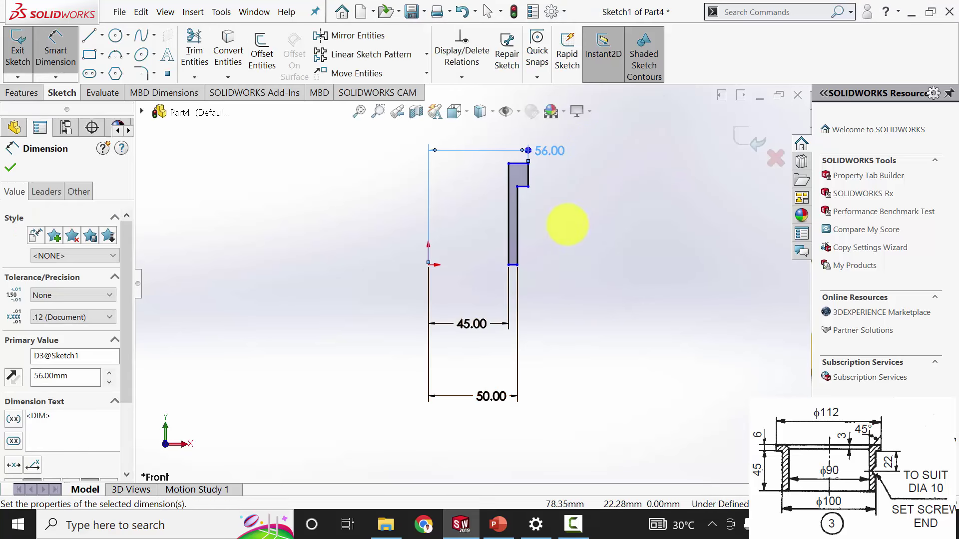
# - Dimension the outer wall line's height at 45 mm and the flange's thickness at 6 mm
pyautogui.click(517, 220)
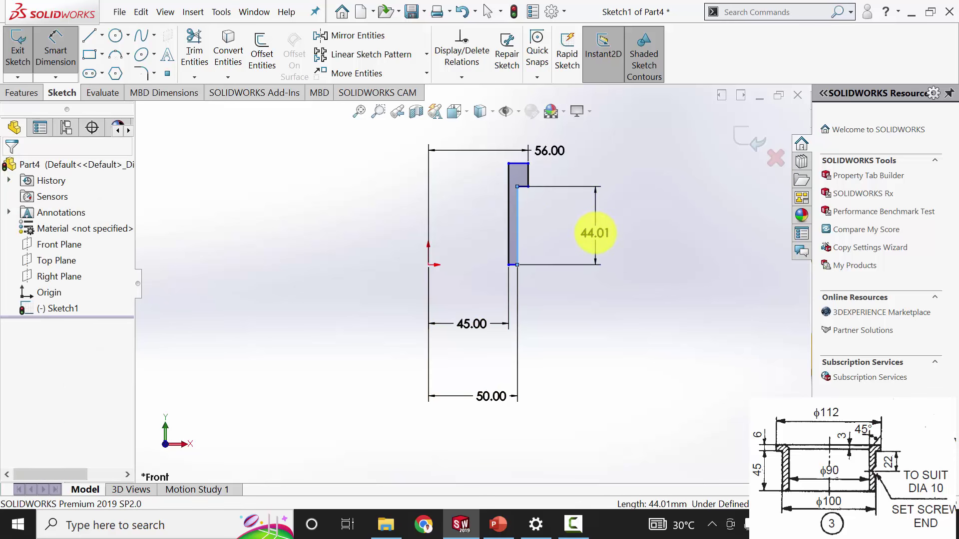
pyautogui.click(595, 230)
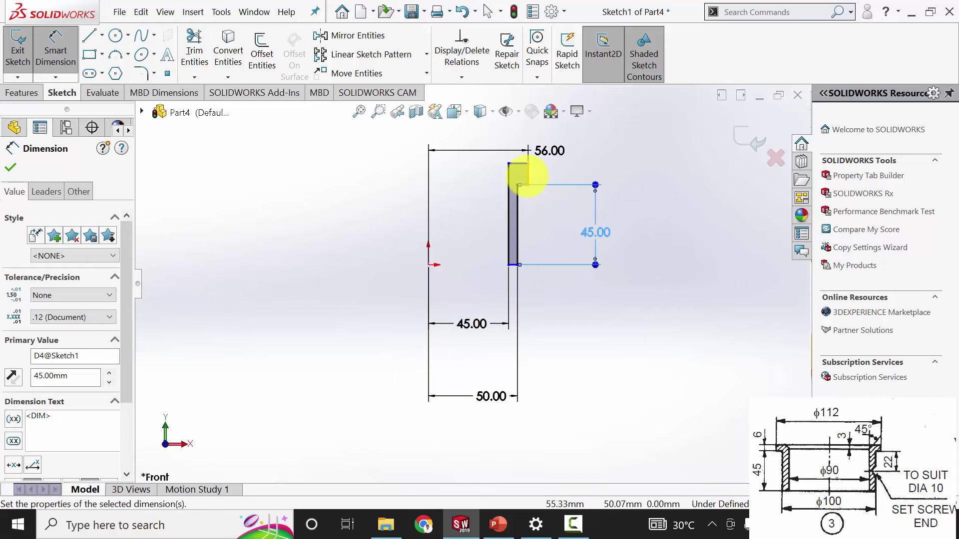
pyautogui.click(528, 175)
pyautogui.click(575, 181)
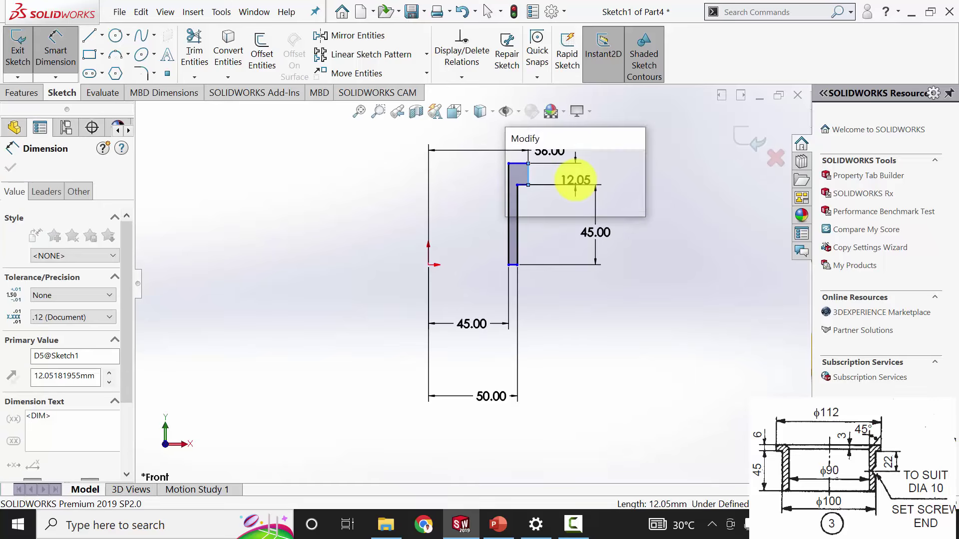
pyautogui.write('6')
pyautogui.press('Return')
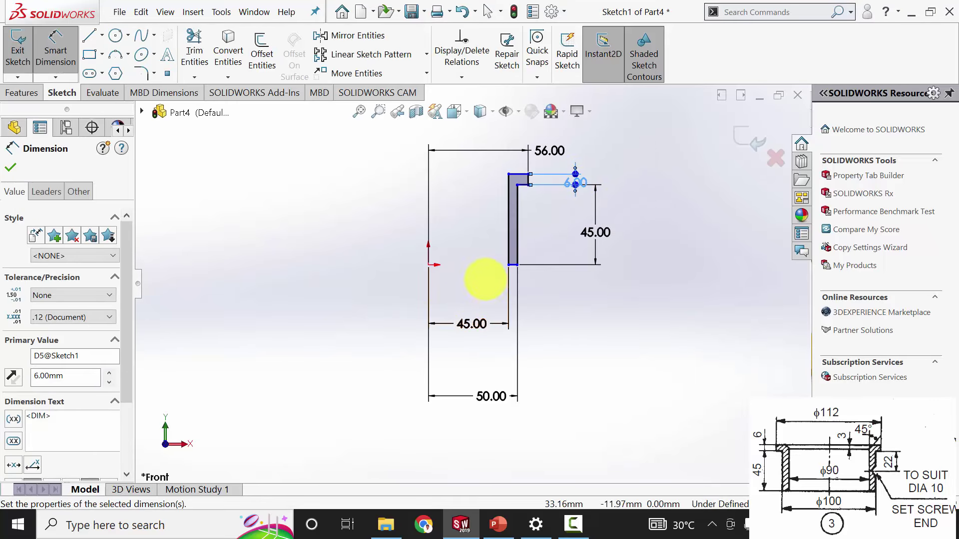
pyautogui.click(10, 167)
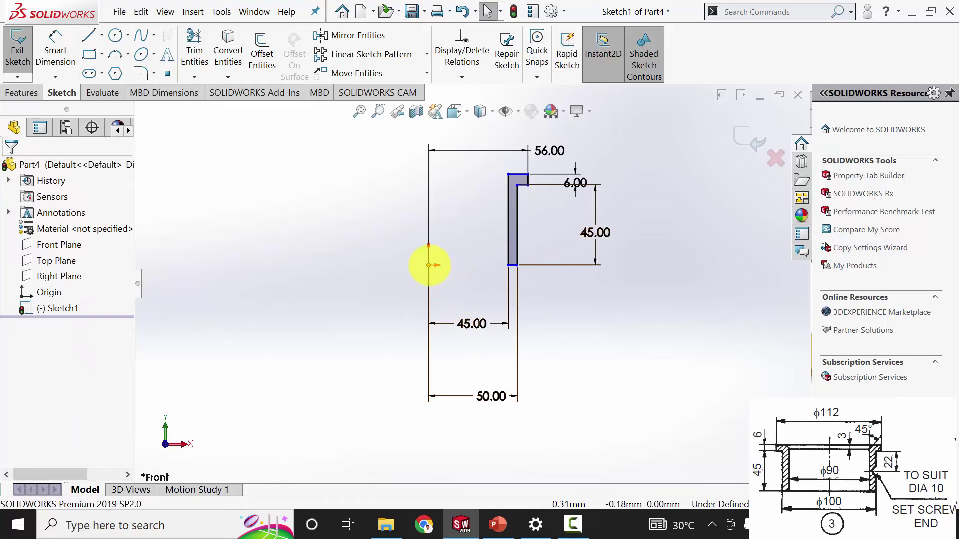
# - Add a horizontal relation between the origin and the profile's lower inner corner
pyautogui.click(429, 264)
pyautogui.keyDown('ctrl'); pyautogui.click(508, 264); pyautogui.keyUp('ctrl')
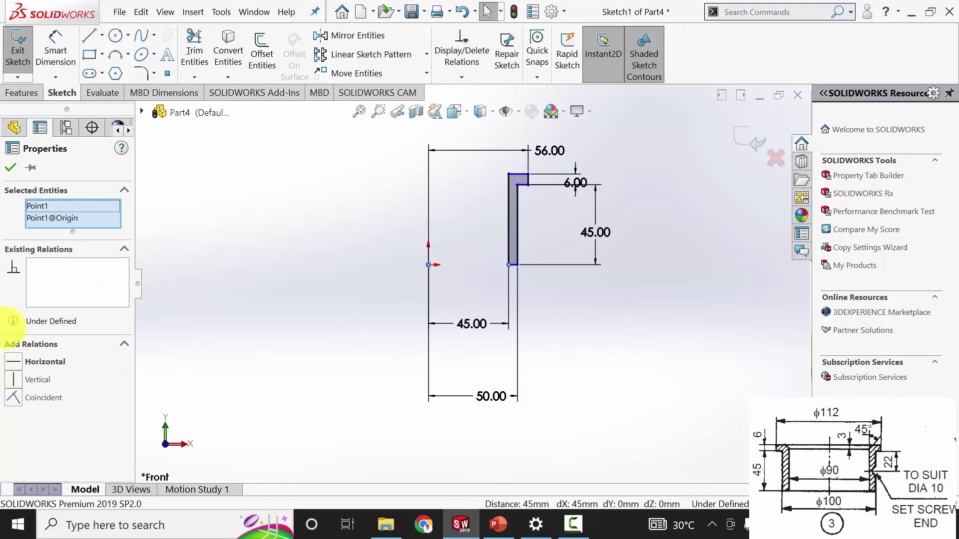
pyautogui.click(14, 361)
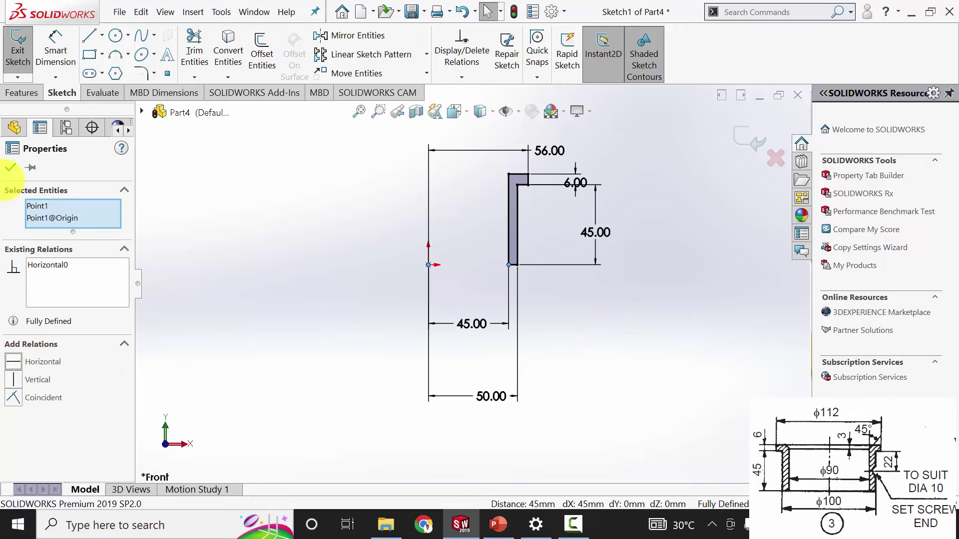
pyautogui.click(10, 168)
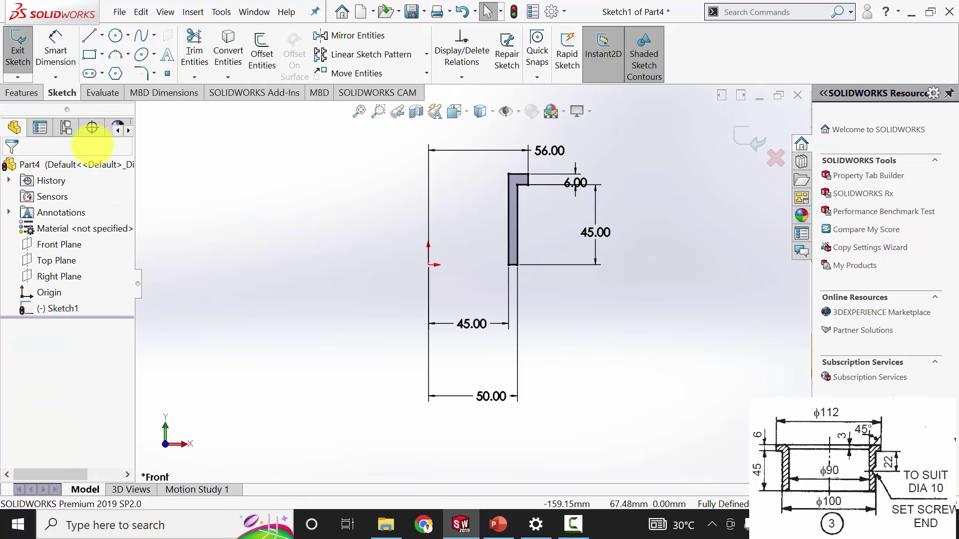
# - Draw a vertical centerline about 45 mm long upward from the origin
pyautogui.click(22, 93)
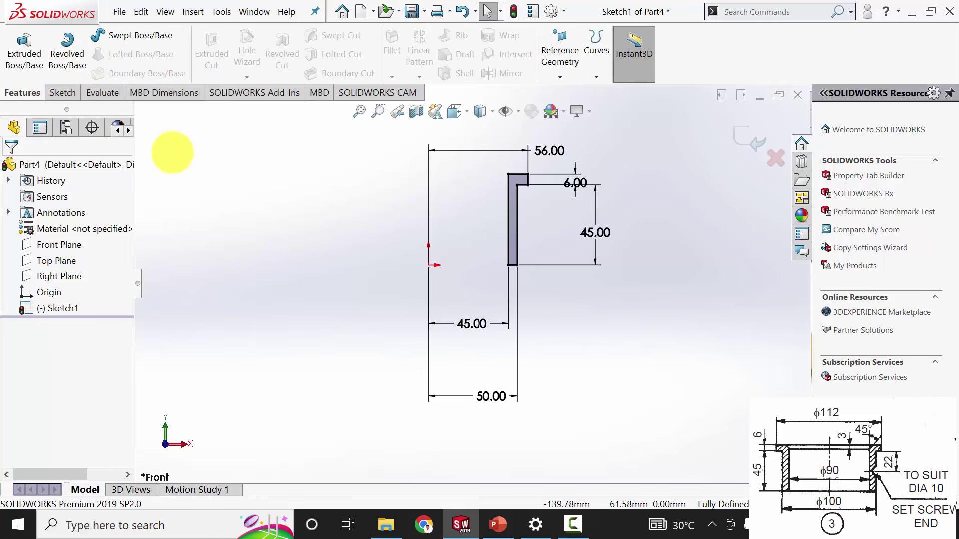
pyautogui.click(70, 93)
pyautogui.click(102, 35)
pyautogui.click(123, 73)
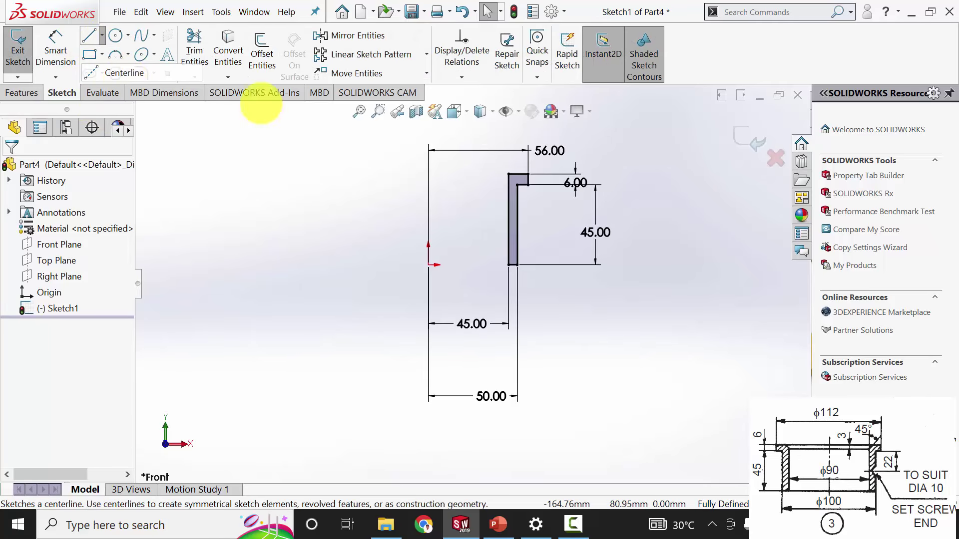
pyautogui.click(428, 264)
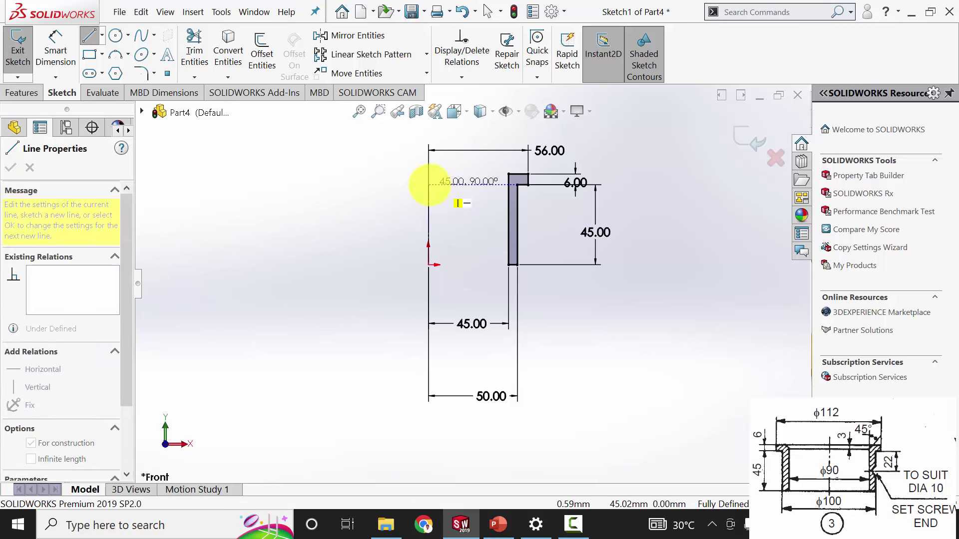
pyautogui.click(428, 185)
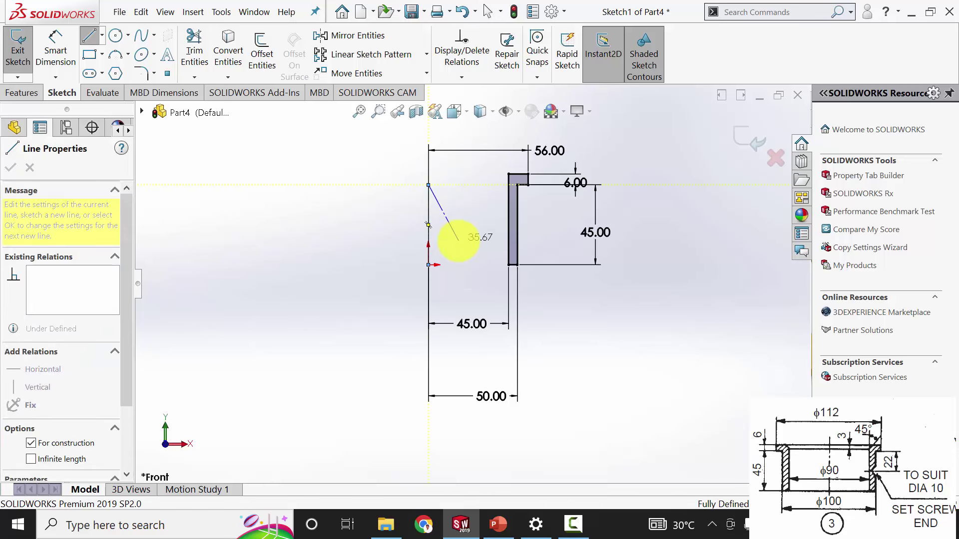
pyautogui.press('Escape')
# - Revolve the L-shaped profile 360 degrees about the vertical centerline
pyautogui.click(21, 93)
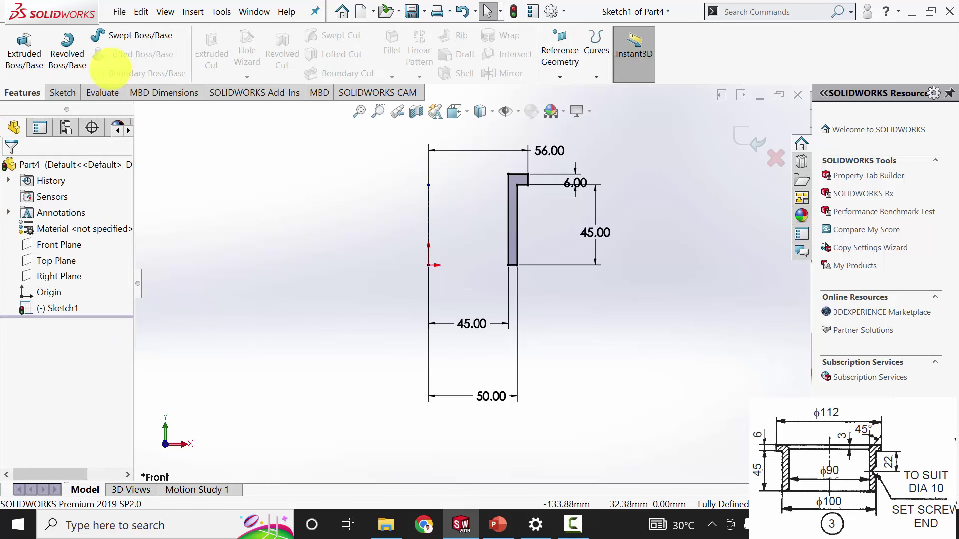
pyautogui.click(67, 55)
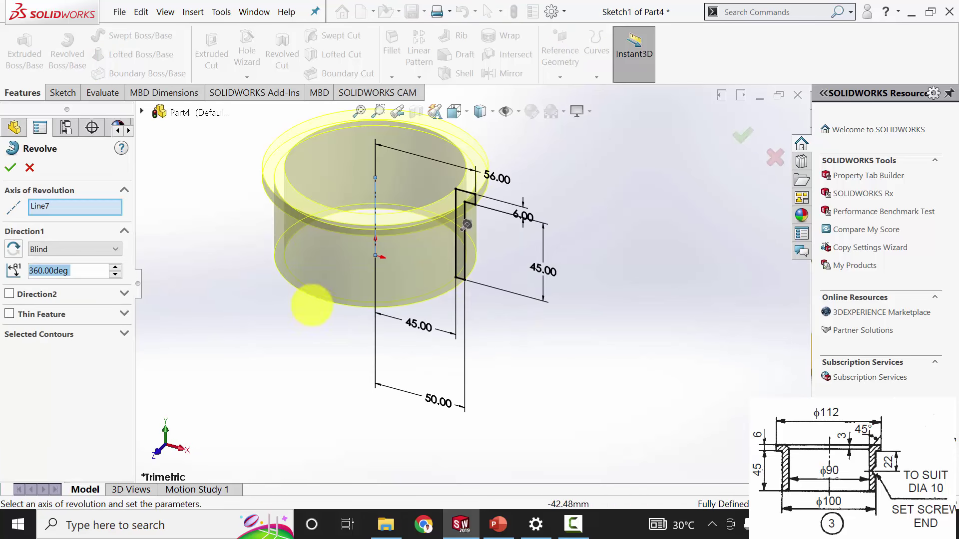
pyautogui.click(10, 168)
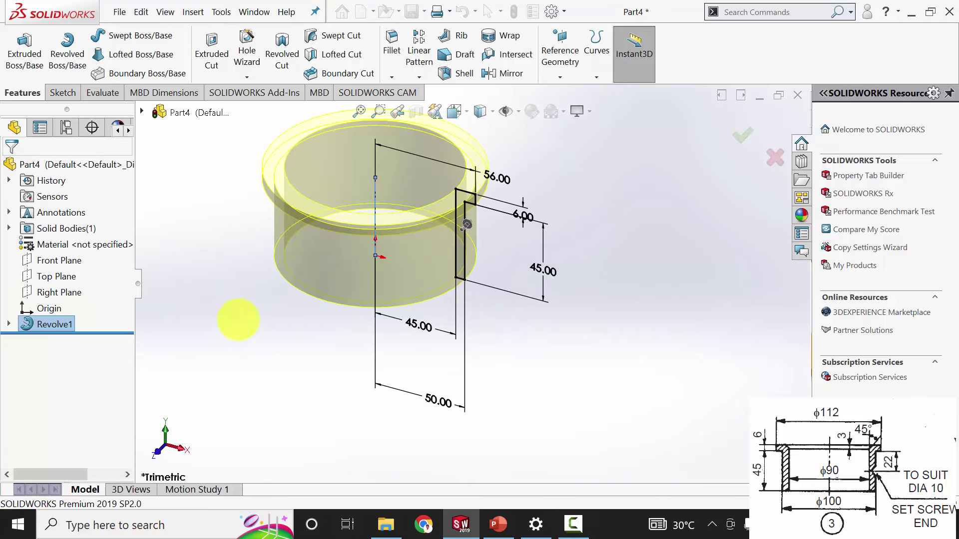
# - Chamfer the flange's upper inner circular edge with a 3 mm distance at 45 degrees
pyautogui.click(391, 76)
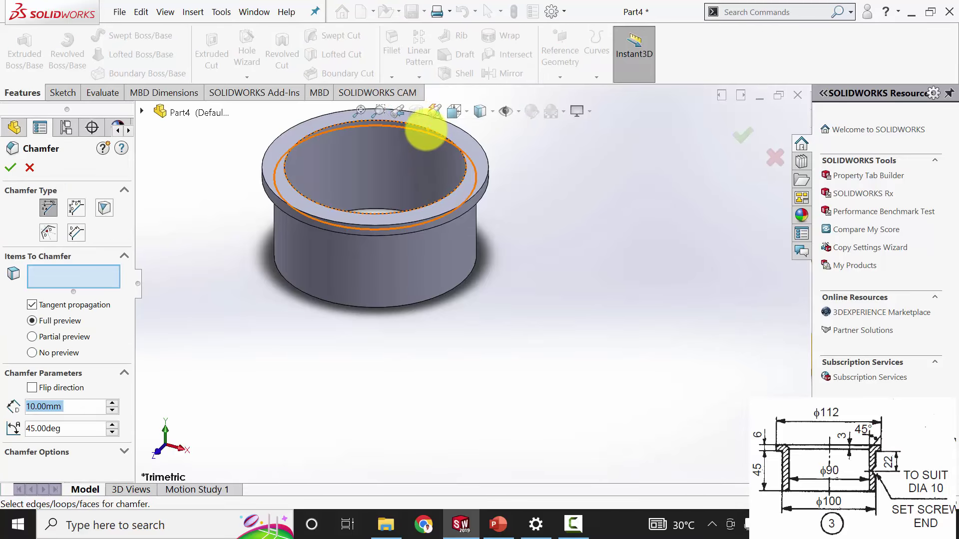
pyautogui.click(427, 130)
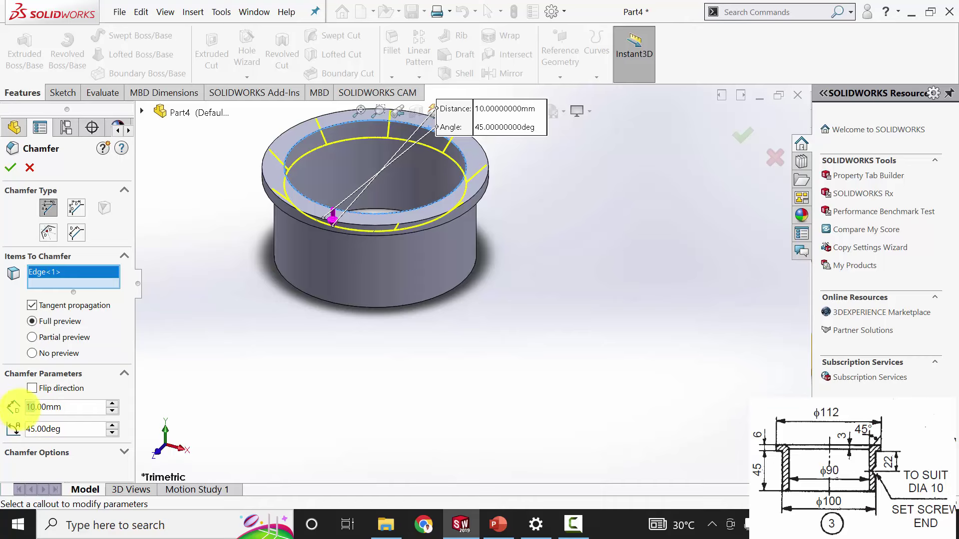
pyautogui.write('3')
pyautogui.press('Return')
pyautogui.click(10, 167)
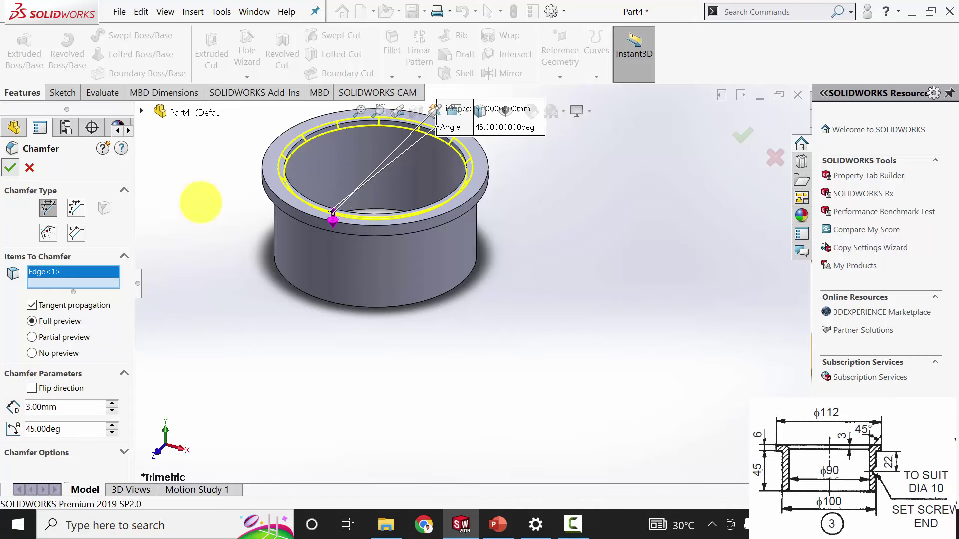
# - On the Front Plane, sketch a closed right triangle about 5 mm wide, its vertical side on the outer wall edge below the flange
pyautogui.moveTo(351, 362); pyautogui.dragTo(381, 357, button='middle')
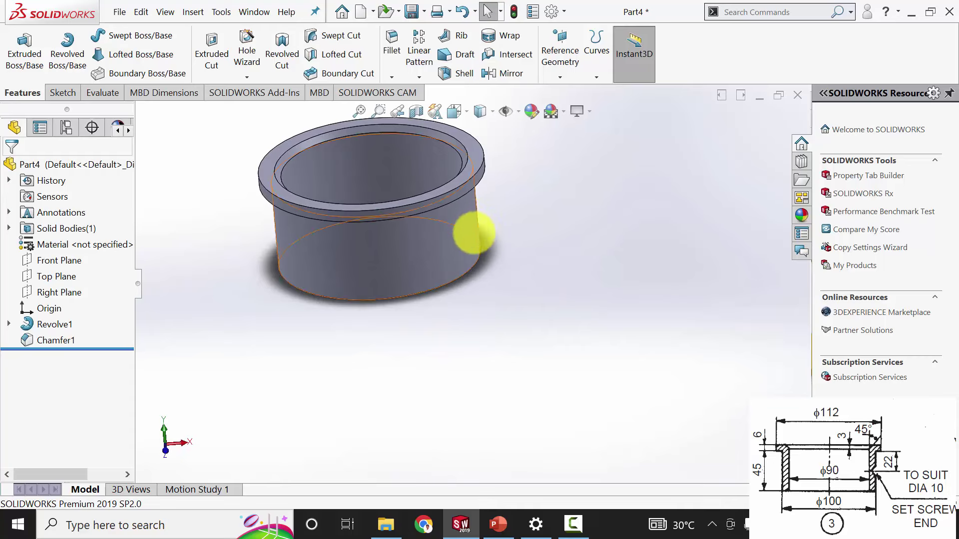
pyautogui.moveTo(457, 321); pyautogui.dragTo(471, 306, button='middle')
pyautogui.click(45, 290)
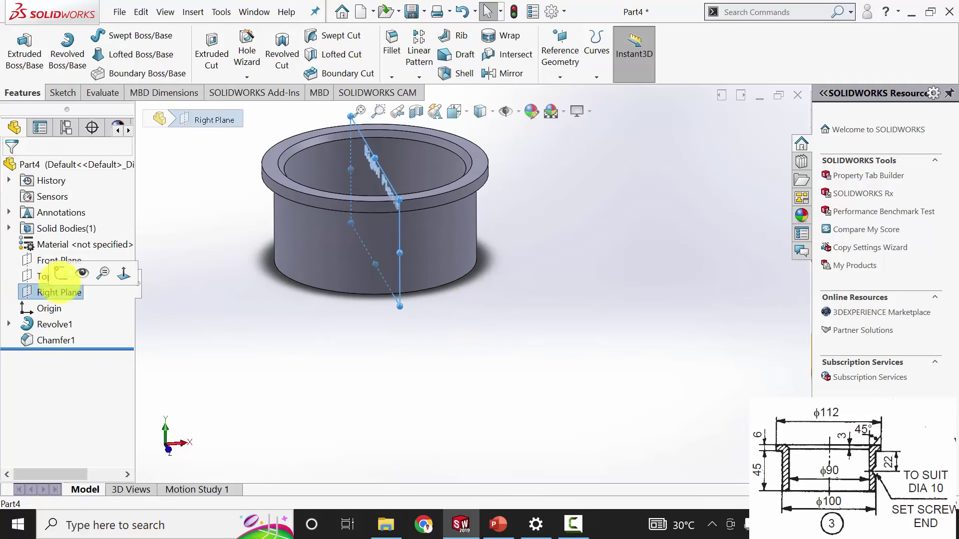
pyautogui.click(28, 261)
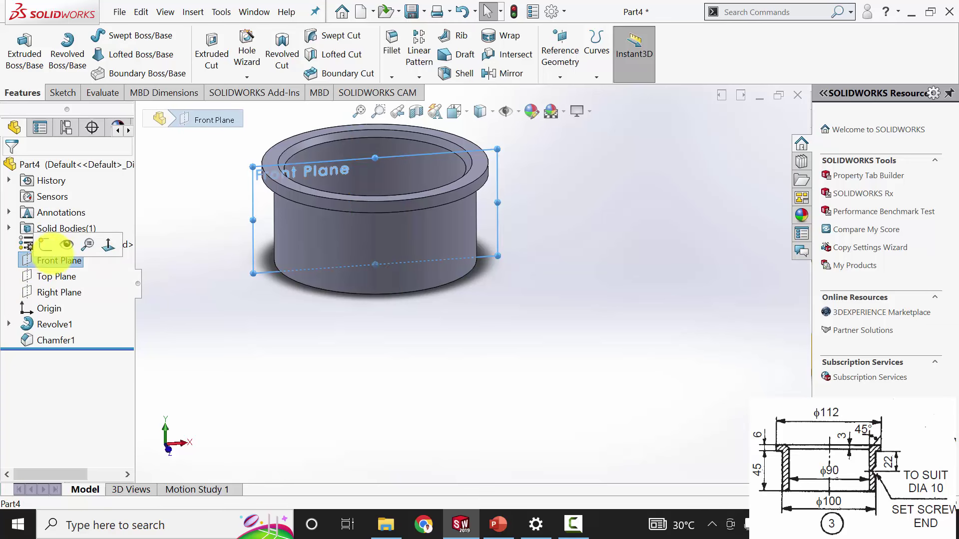
pyautogui.click(29, 244)
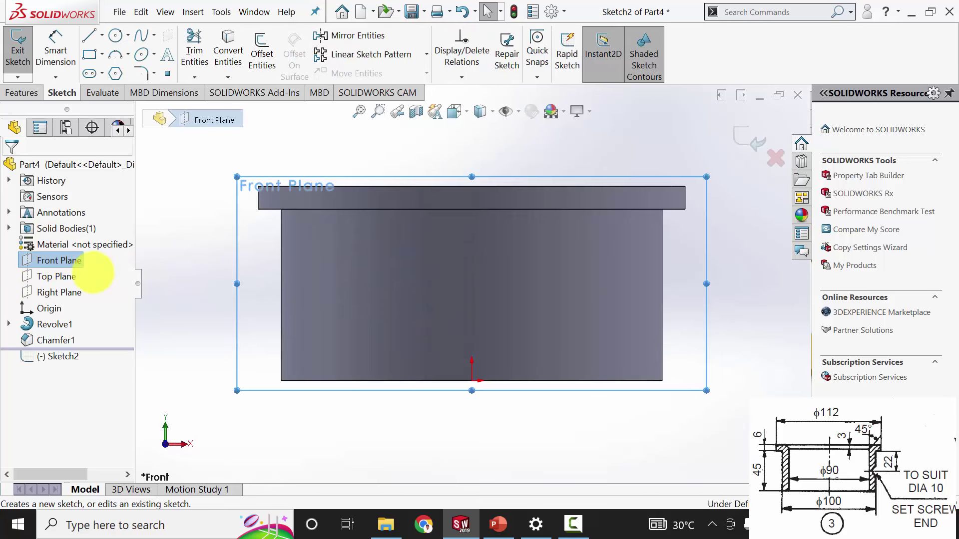
pyautogui.scroll(-4, 649, 270)
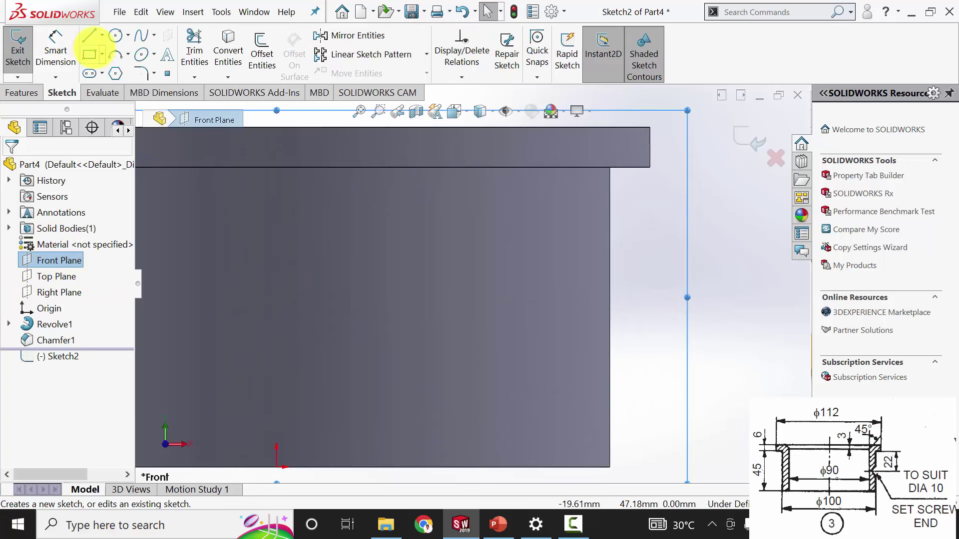
pyautogui.click(90, 35)
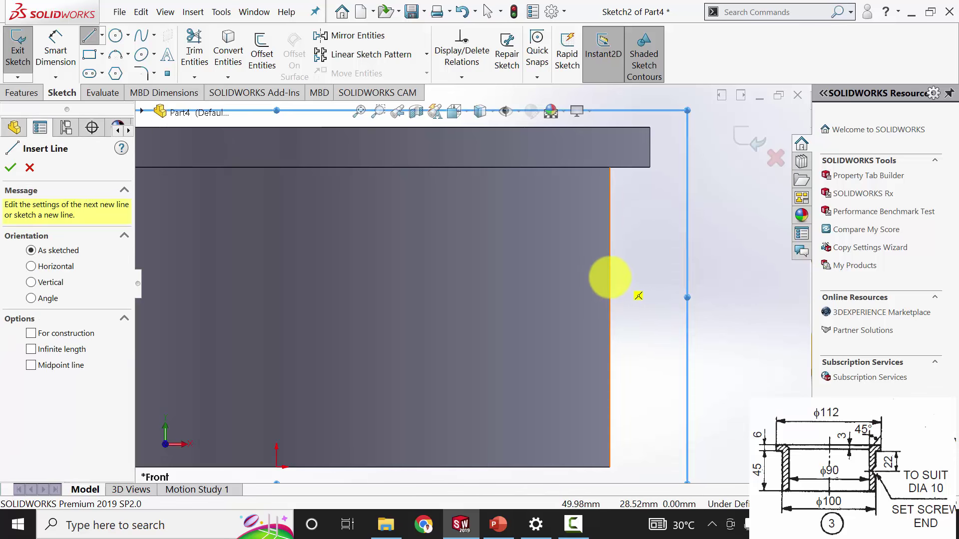
pyautogui.click(610, 275)
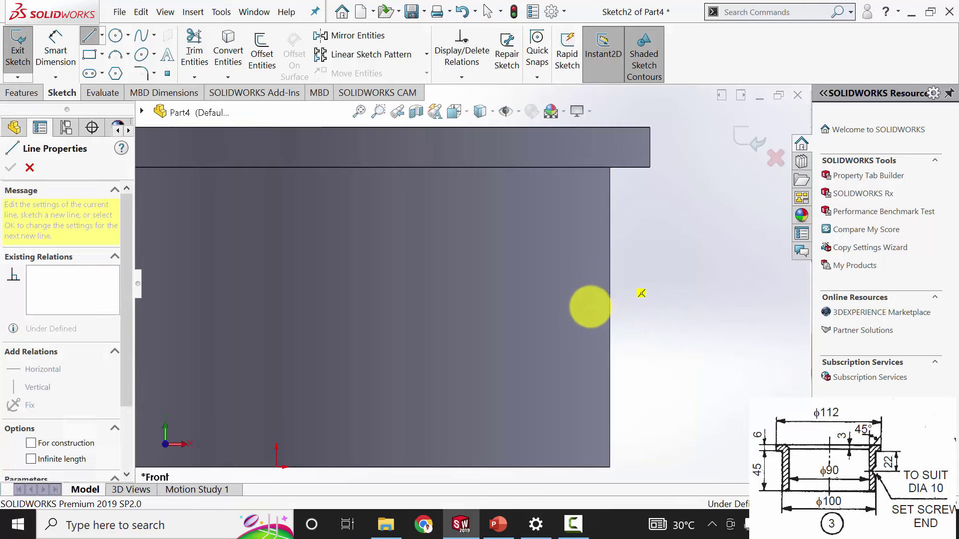
pyautogui.click(577, 312)
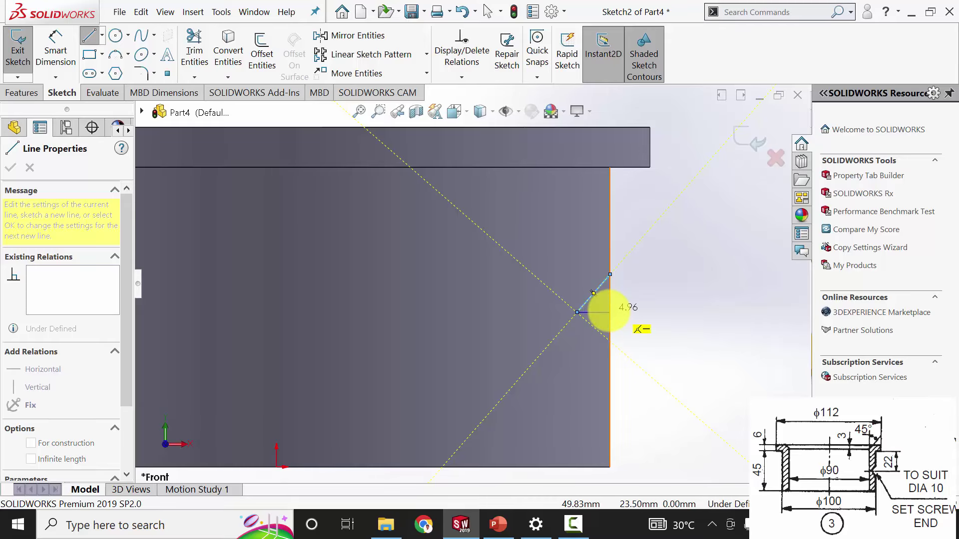
pyautogui.click(609, 312)
pyautogui.click(609, 274)
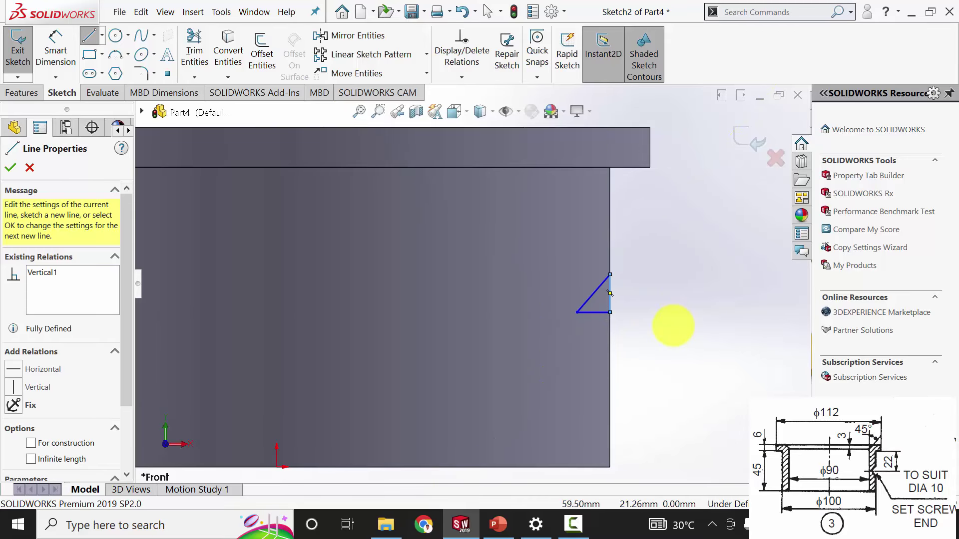
pyautogui.press('Escape')
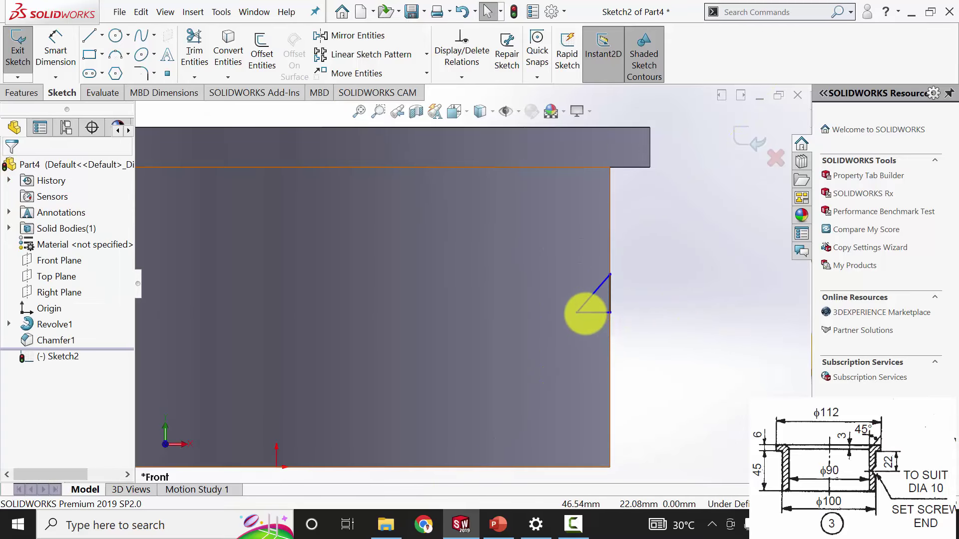
# - Dimension the triangle on the outer wall with a 3 mm horizontal base and a 5 mm vertical height
pyautogui.click(55, 50)
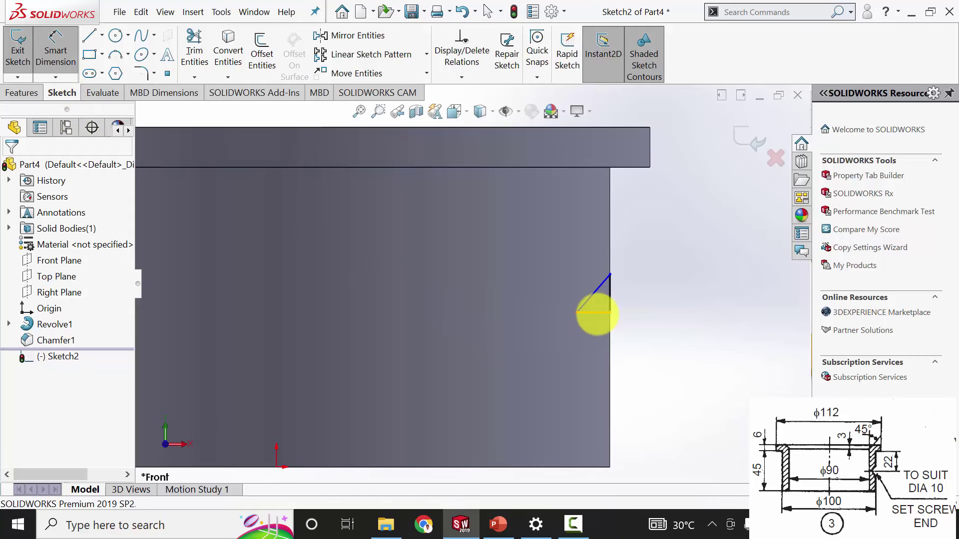
pyautogui.click(597, 312)
pyautogui.click(650, 355)
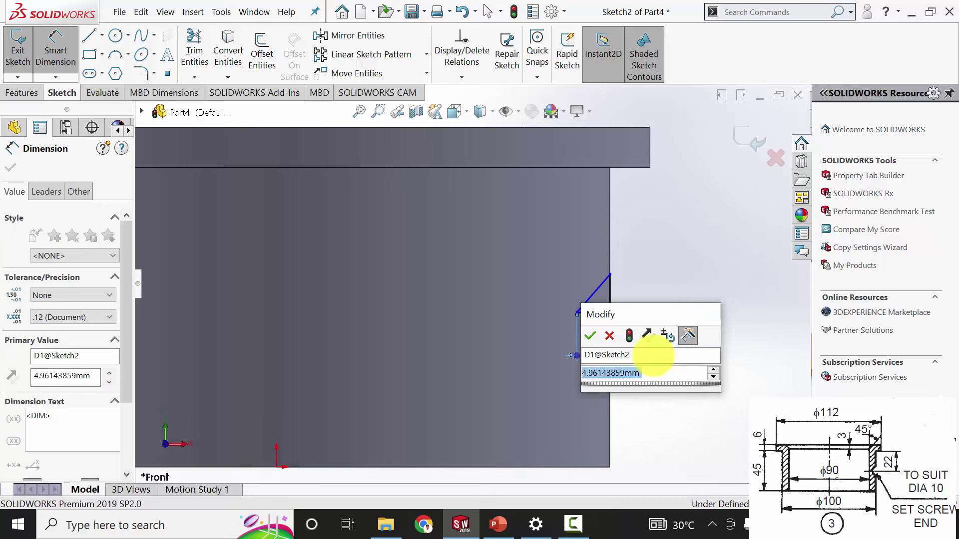
pyautogui.write('3')
pyautogui.press('Return')
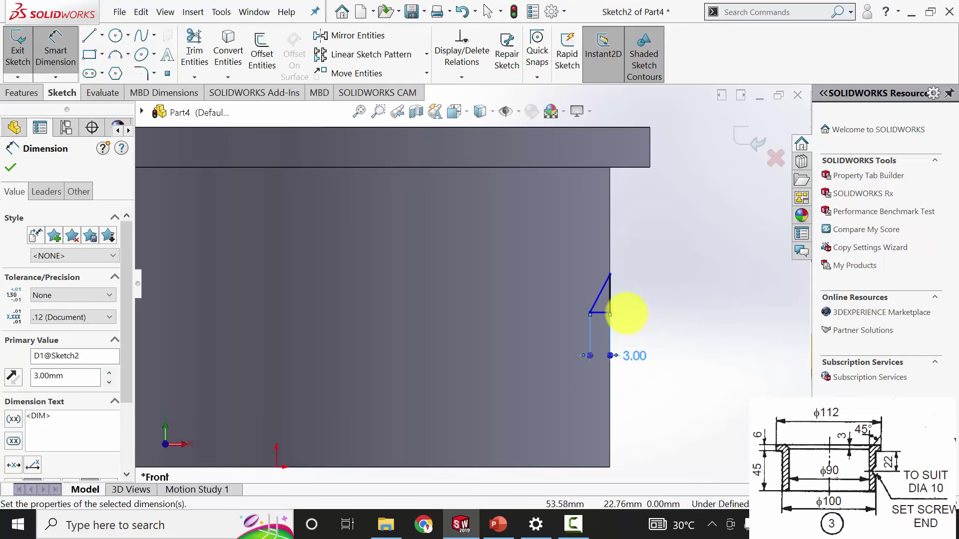
pyautogui.click(599, 295)
pyautogui.click(659, 300)
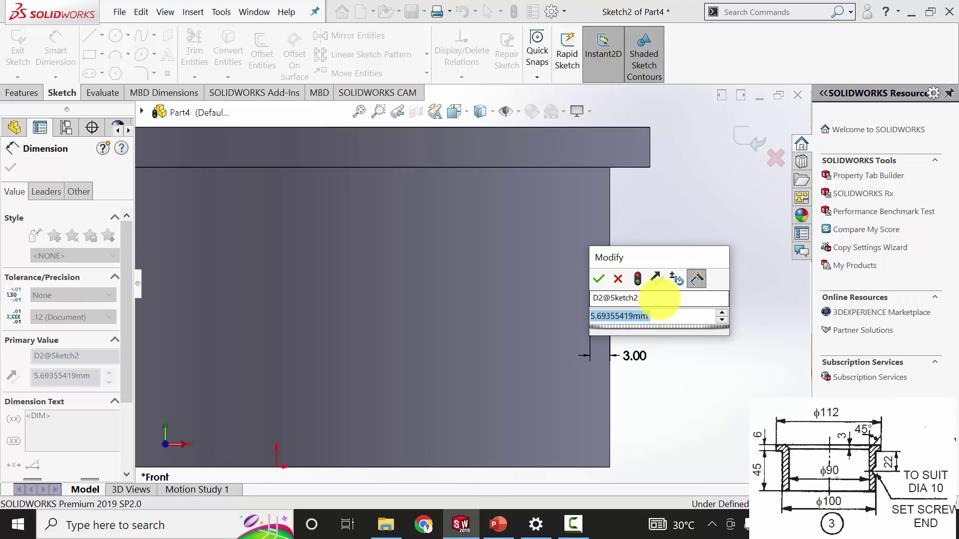
pyautogui.write('5')
pyautogui.press('Return')
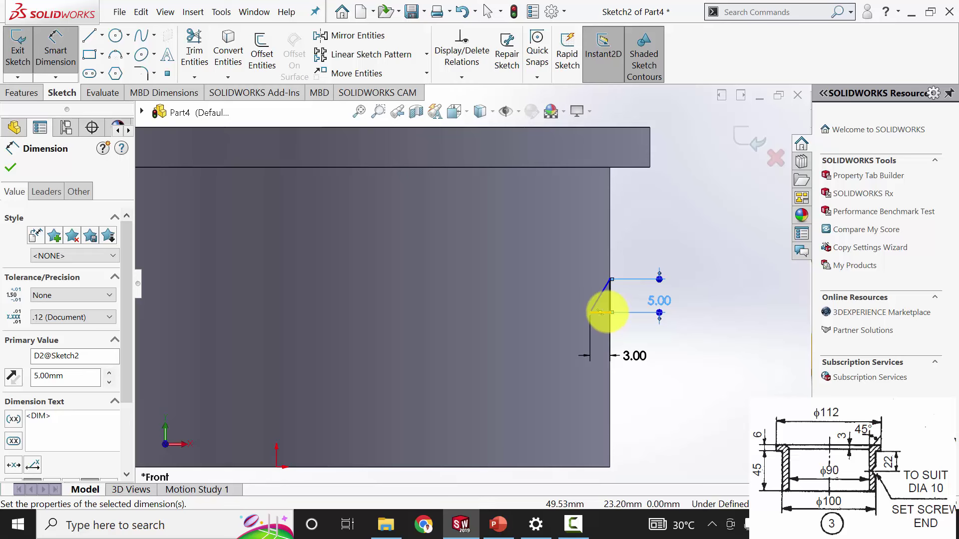
# - Position the triangle's lower outer corner 22 mm below the underside of the flange
pyautogui.click(611, 312)
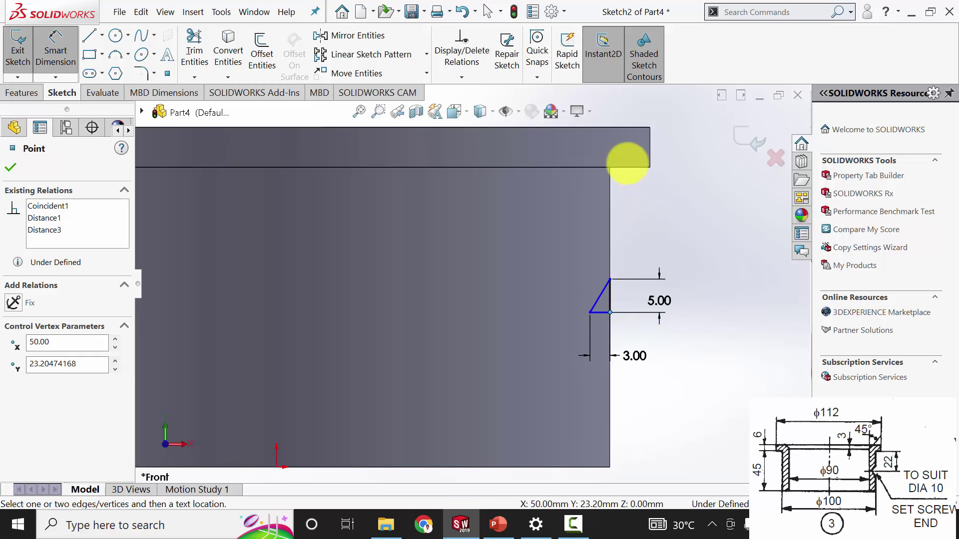
pyautogui.click(624, 166)
pyautogui.click(704, 235)
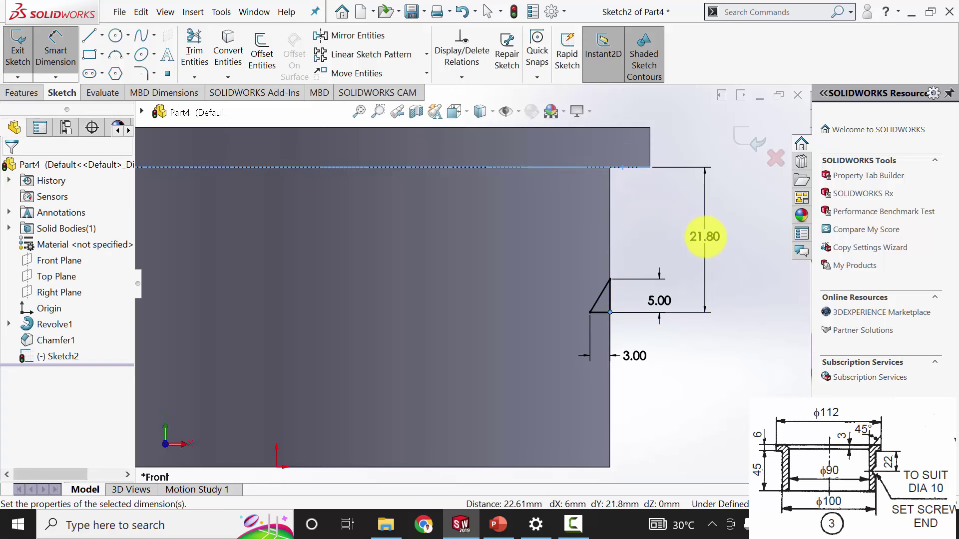
pyautogui.write('22')
pyautogui.press('Return')
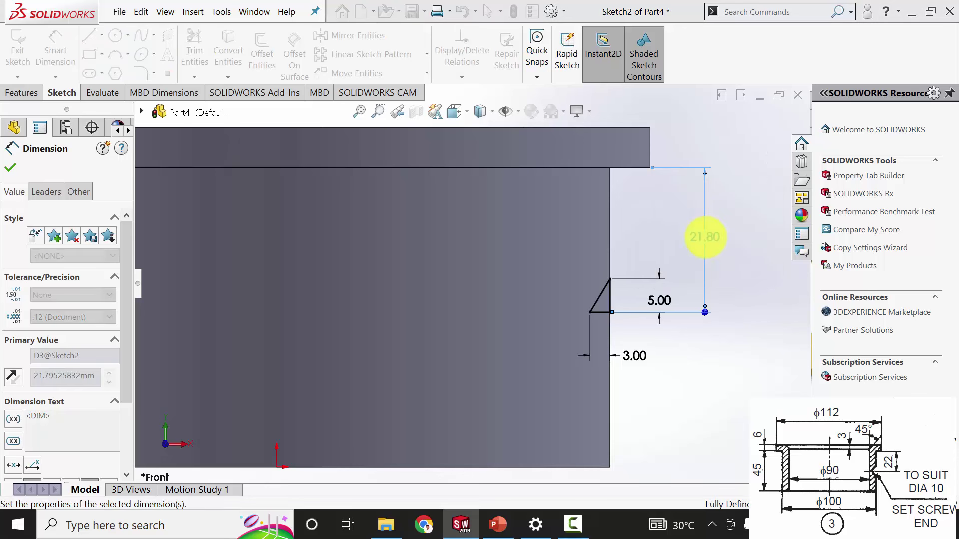
pyautogui.click(10, 167)
# - Cut the conical set screw recess by revolving the triangle 360 degrees about its horizontal base line
pyautogui.click(20, 92)
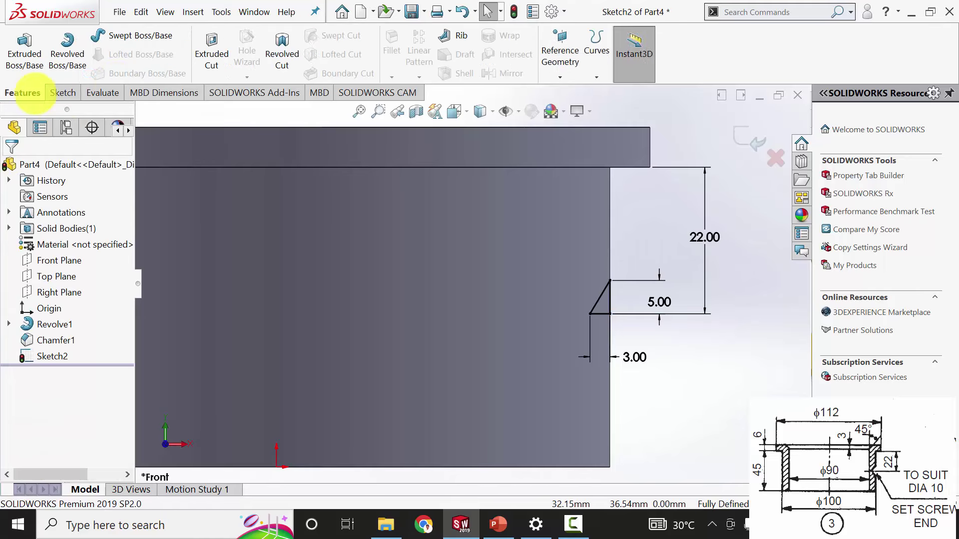
pyautogui.click(279, 57)
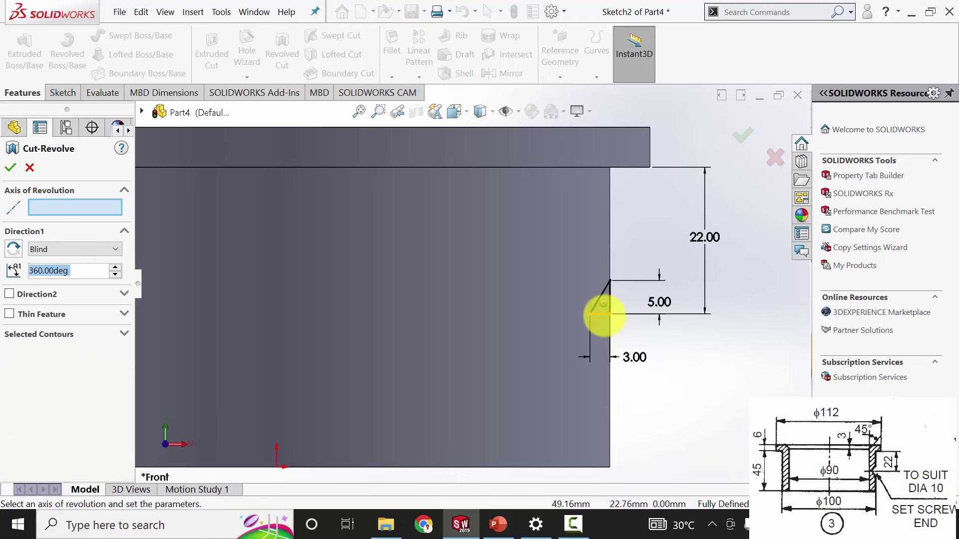
pyautogui.click(602, 314)
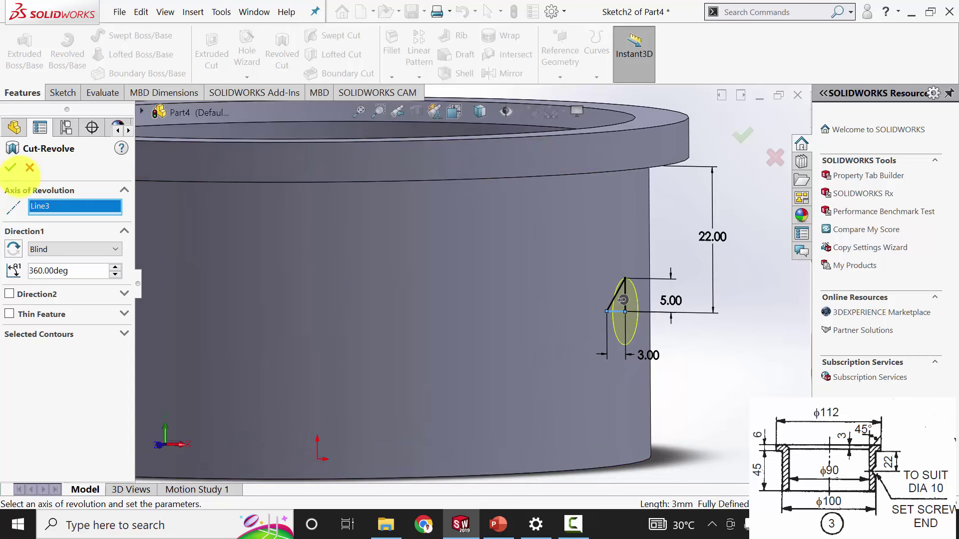
pyautogui.click(10, 168)
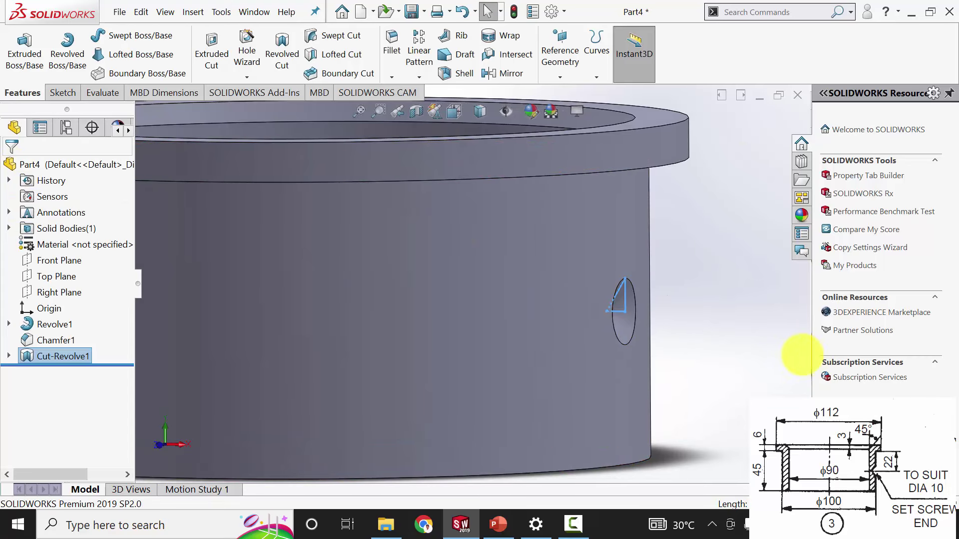
pyautogui.scroll(4, 680, 364)
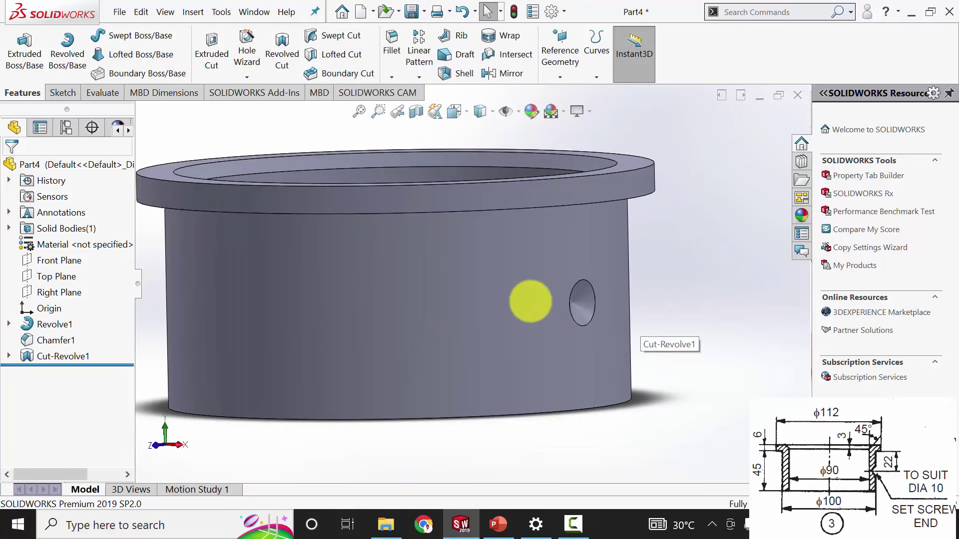
pyautogui.scroll(3, 345, 287)
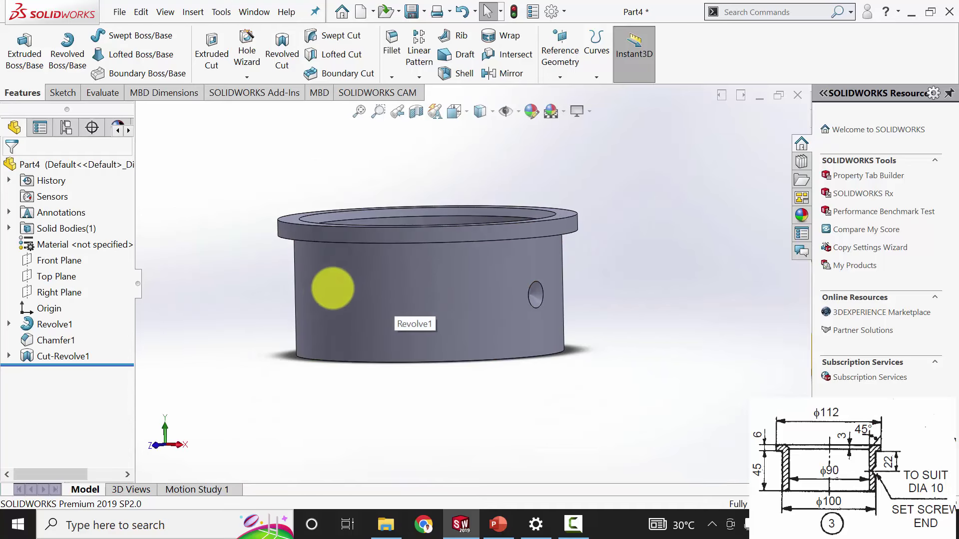
pyautogui.moveTo(334, 294); pyautogui.dragTo(192, 286, button='middle')
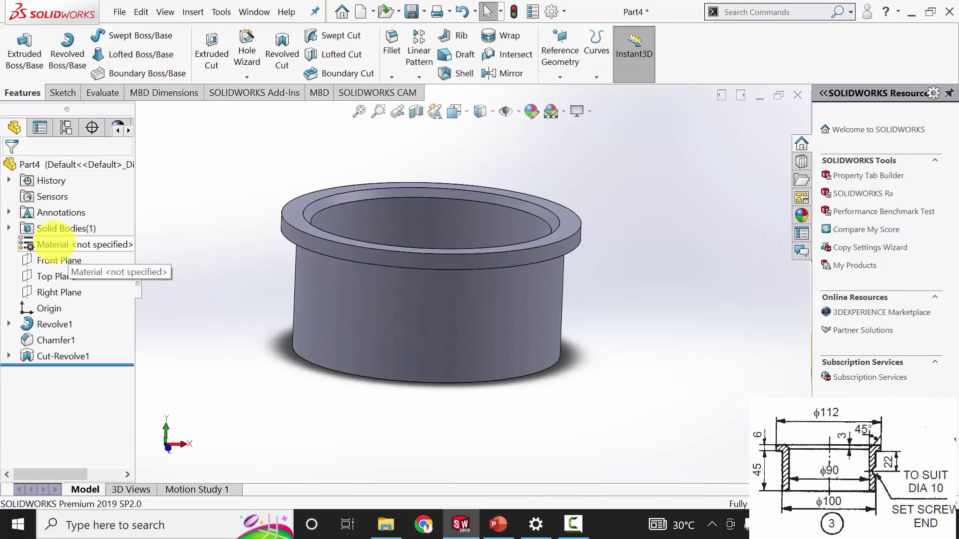
# - Assign the copper alloy Commercial Bronze, UNS C22000 (90-10 Bronze) as the part's material
pyautogui.rightClick(55, 244)
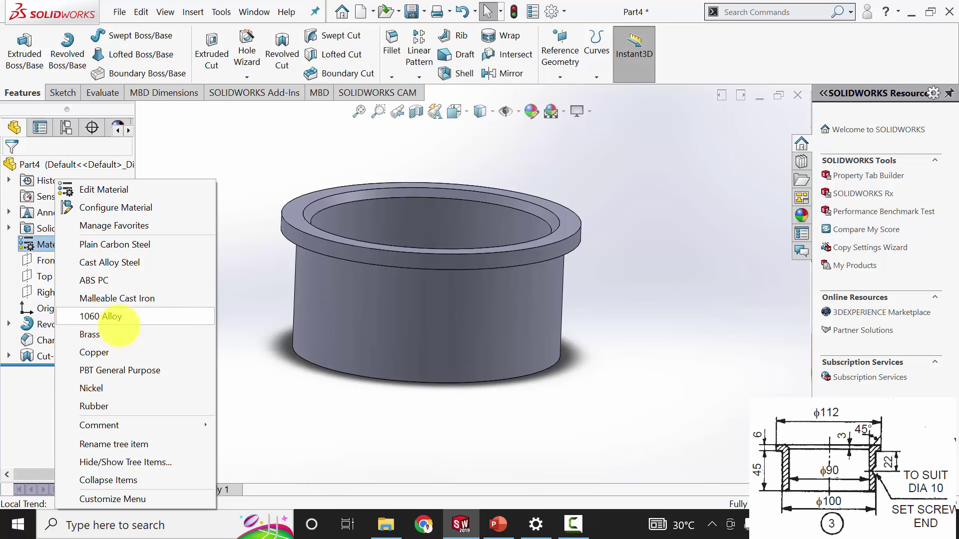
pyautogui.click(100, 191)
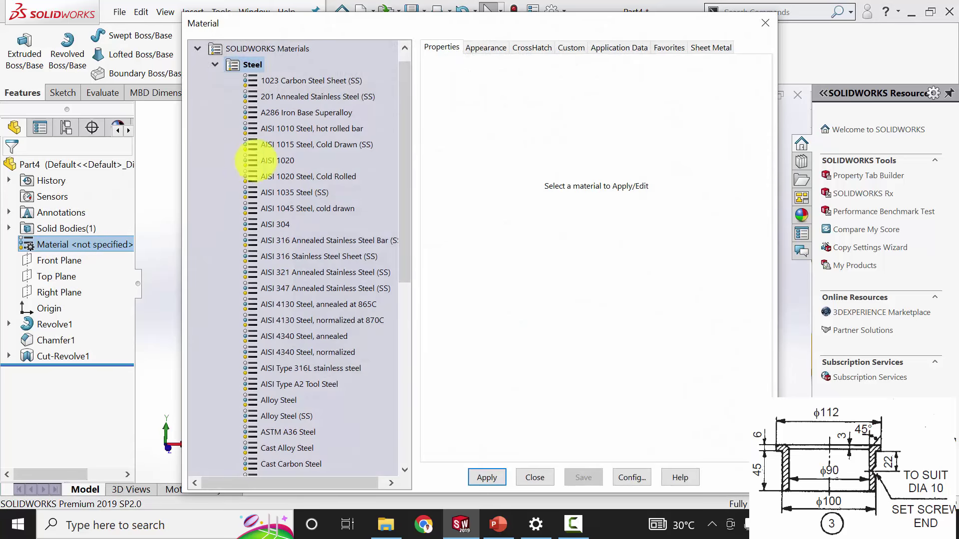
pyautogui.click(214, 64)
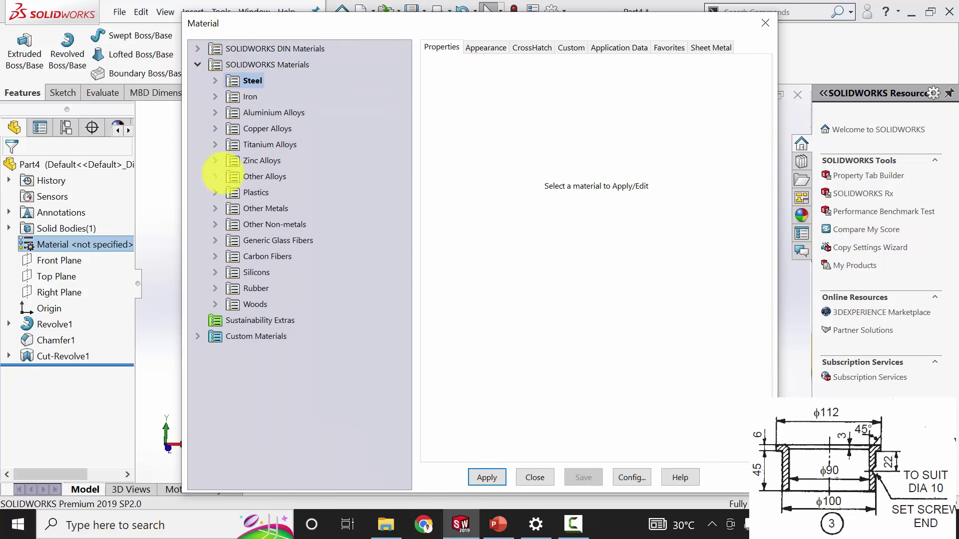
pyautogui.doubleClick(225, 128)
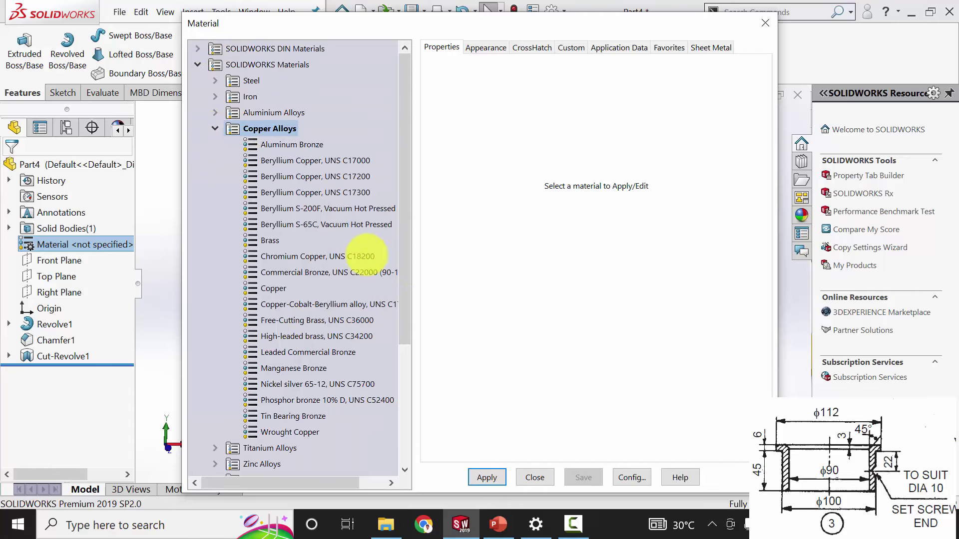
pyautogui.click(310, 273)
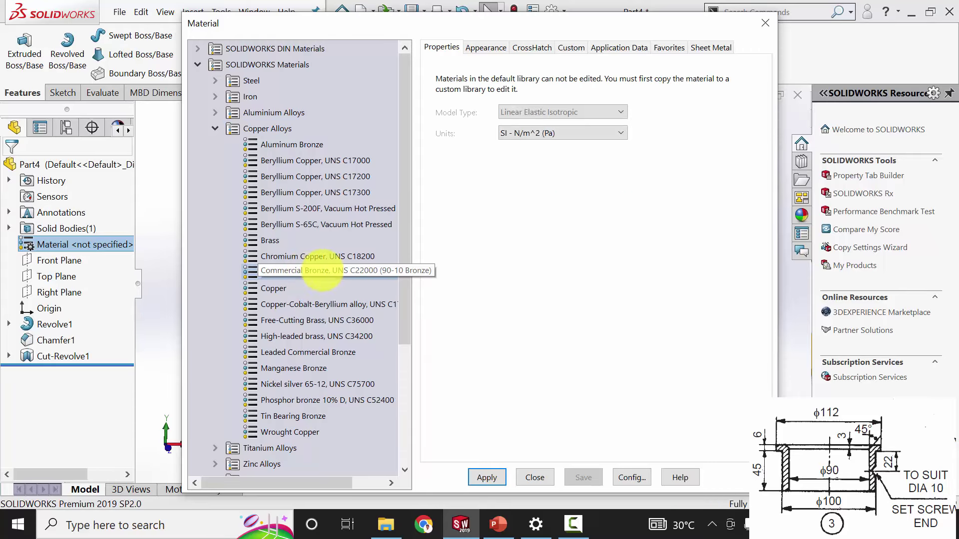
pyautogui.click(487, 477)
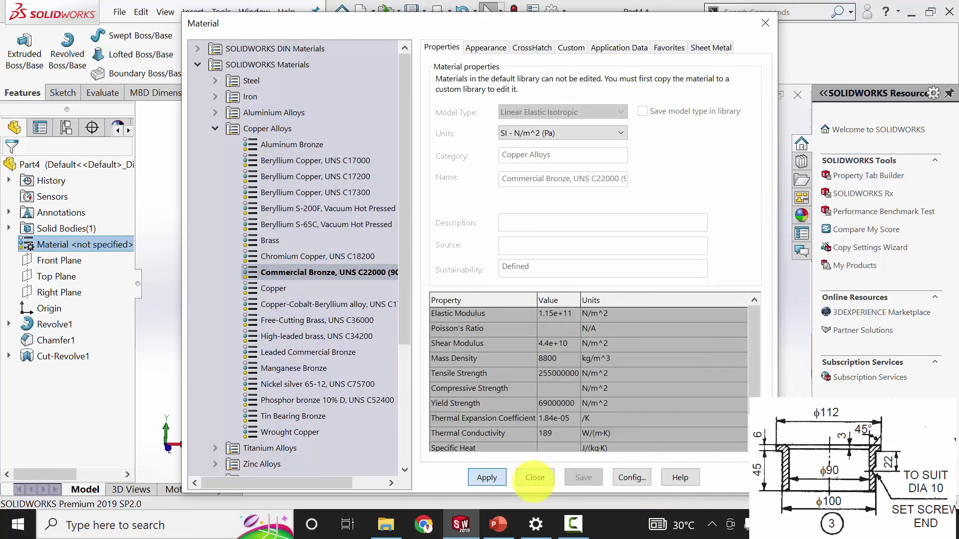
pyautogui.click(534, 477)
# - Save the collar as a part file in New folder and close it
pyautogui.moveTo(634, 370); pyautogui.dragTo(615, 396, button='middle')
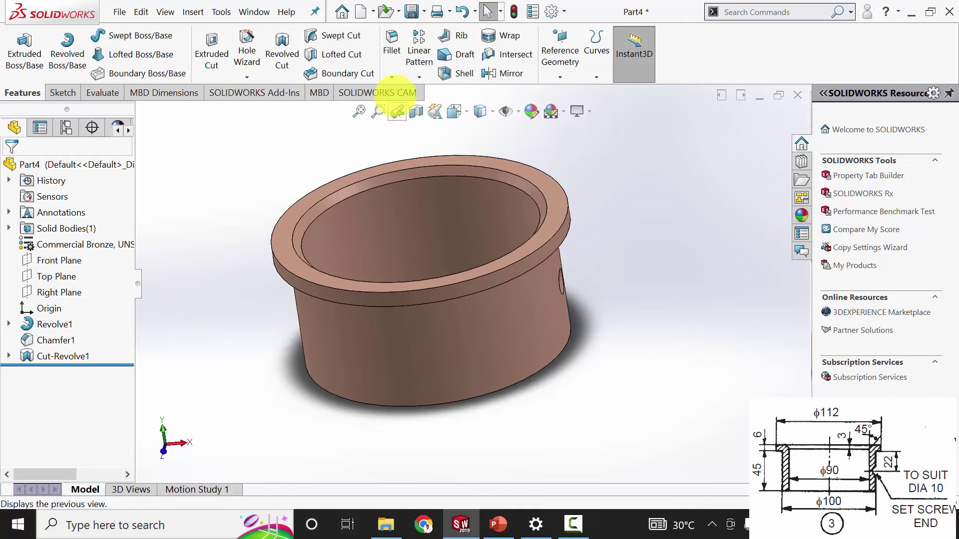
pyautogui.click(412, 11)
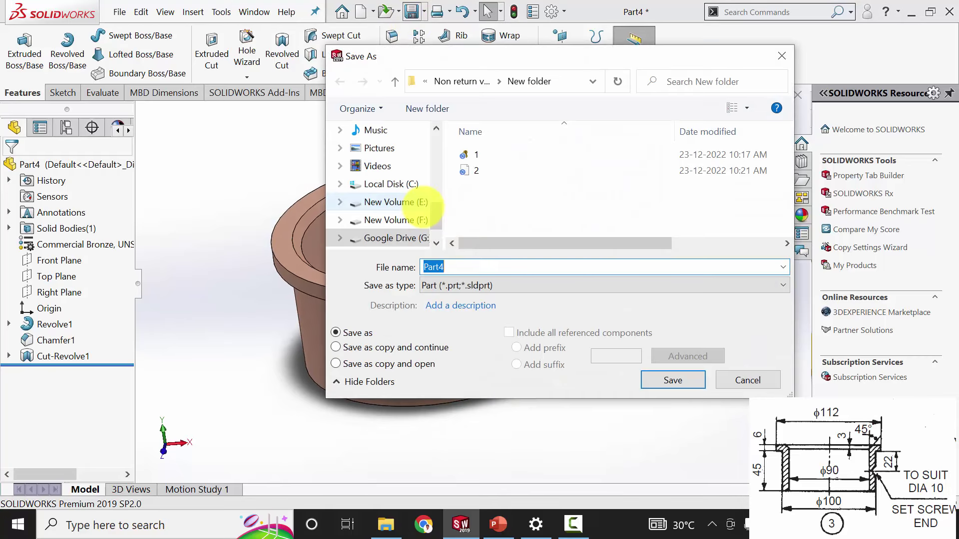
pyautogui.press('Return')
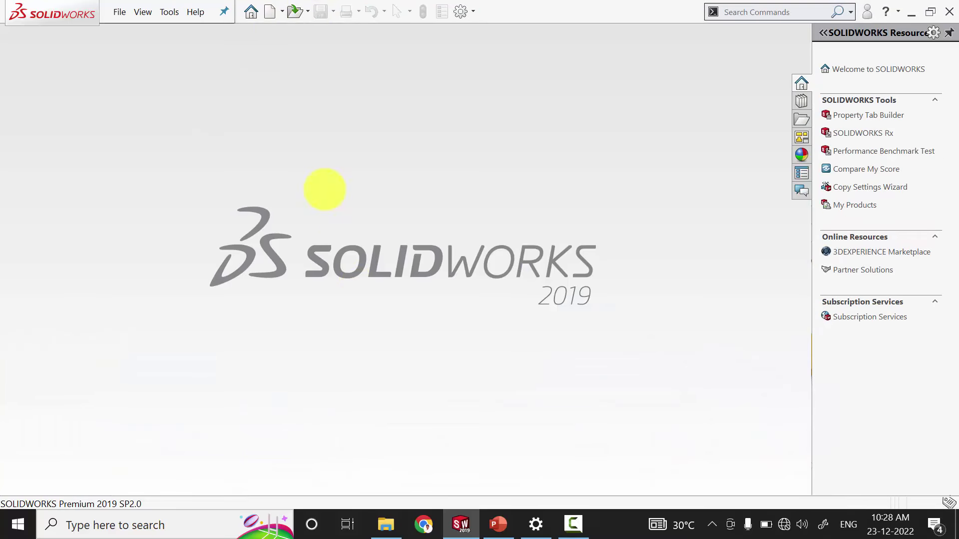
# - Create a new part document and start a sketch on the Front Plane
pyautogui.hotkey('ctrl', 'n')
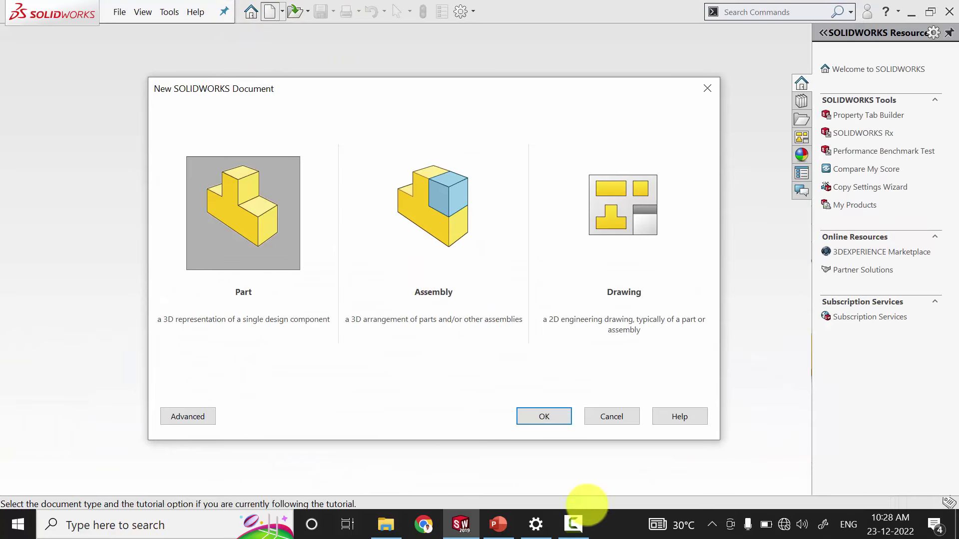
pyautogui.click(544, 416)
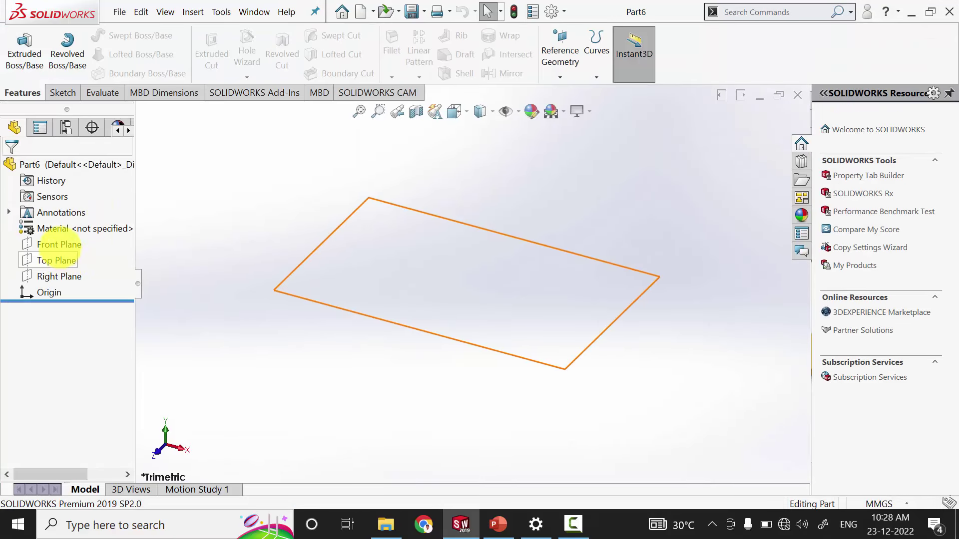
pyautogui.click(58, 244)
pyautogui.click(80, 228)
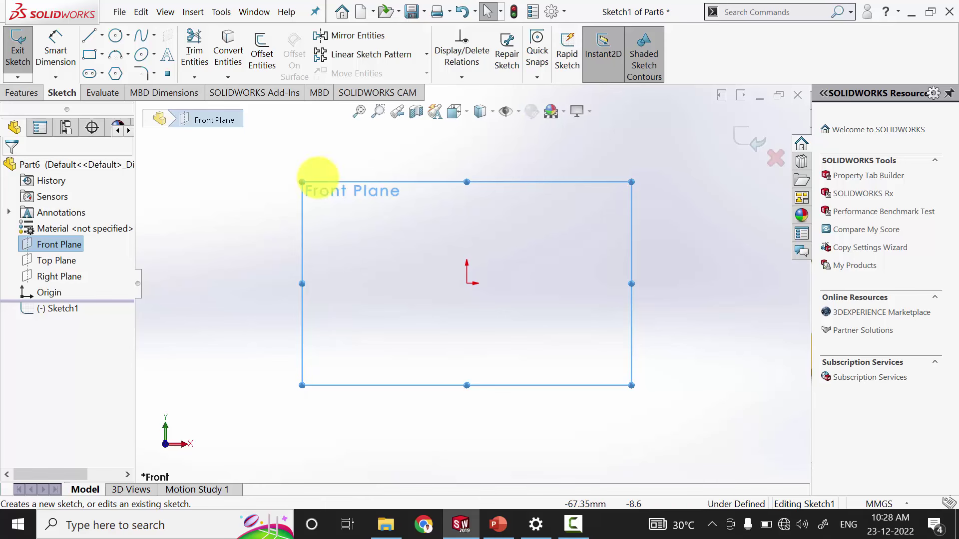
# - Sketch the rim profile: a line sloping up and outward from level with the origin, joined to a vertical line about 9 mm long
pyautogui.click(88, 35)
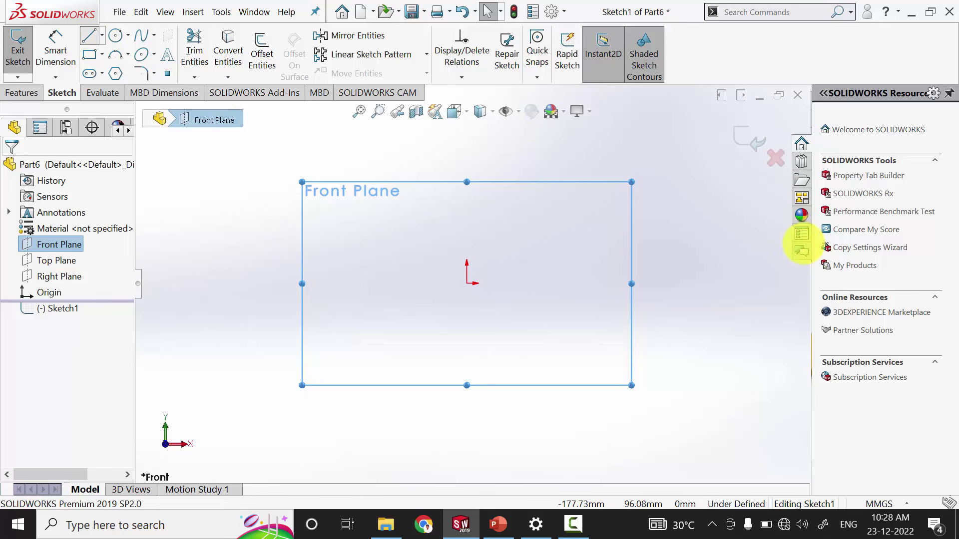
pyautogui.click(588, 283)
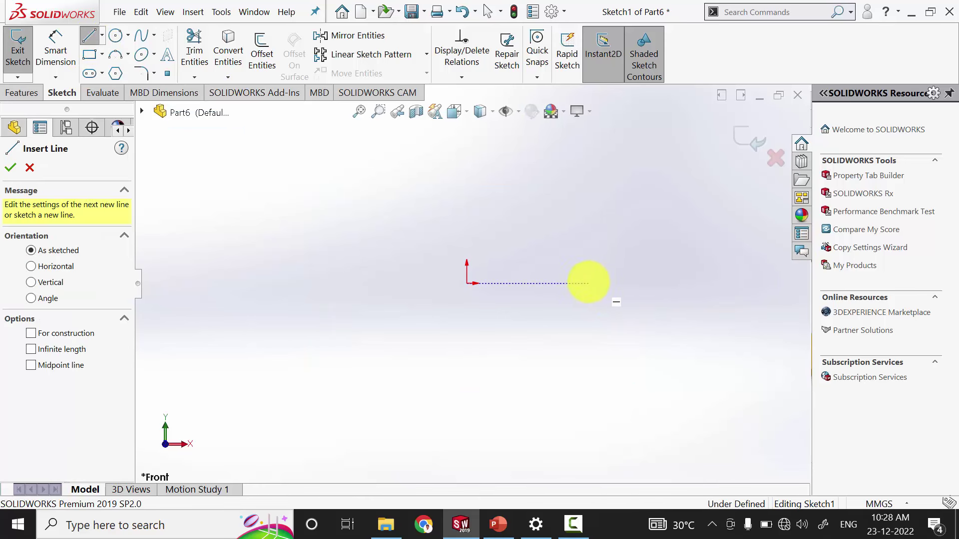
pyautogui.click(614, 254)
pyautogui.click(614, 235)
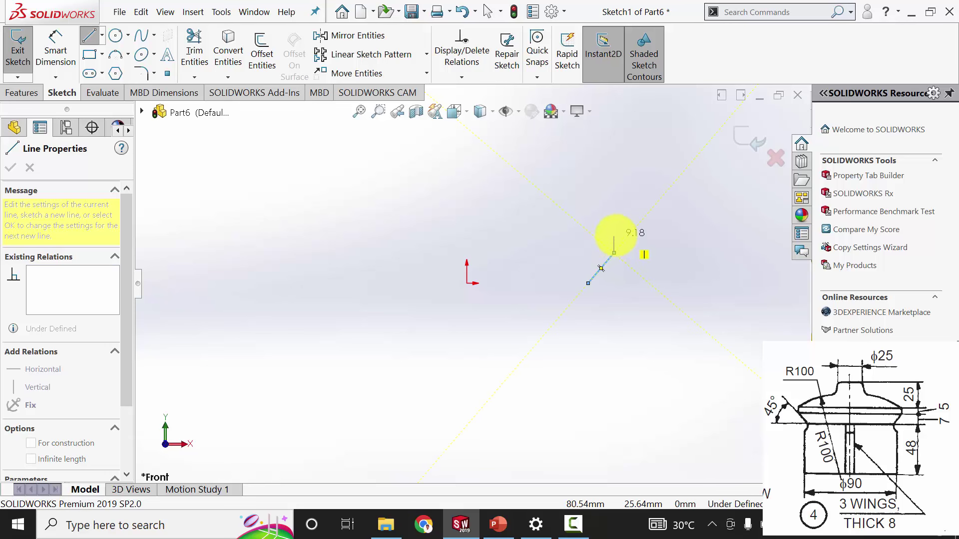
pyautogui.press('Escape')
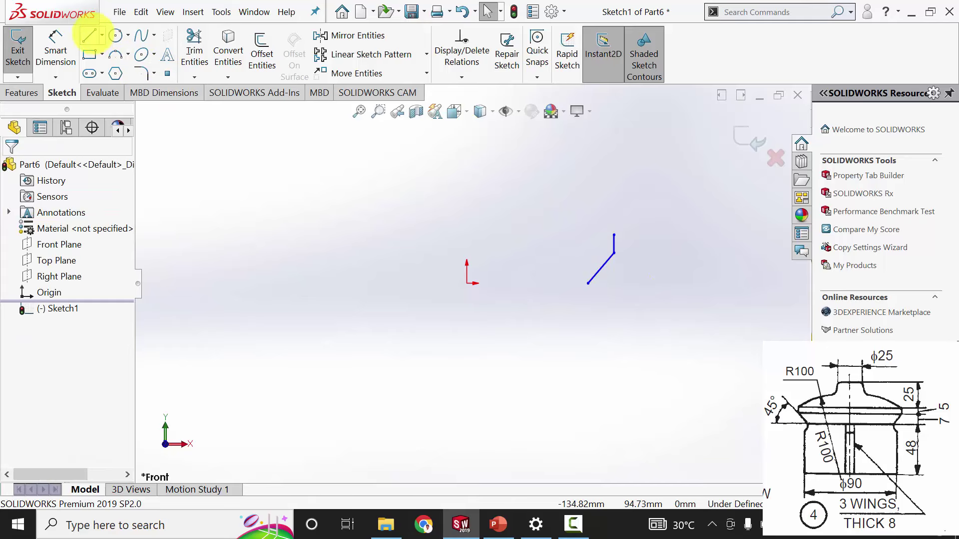
# - Sketch a horizontal line about 17 mm long starting about 67 mm above the origin, with a short vertical line down from its outer end
pyautogui.click(90, 35)
pyautogui.click(467, 161)
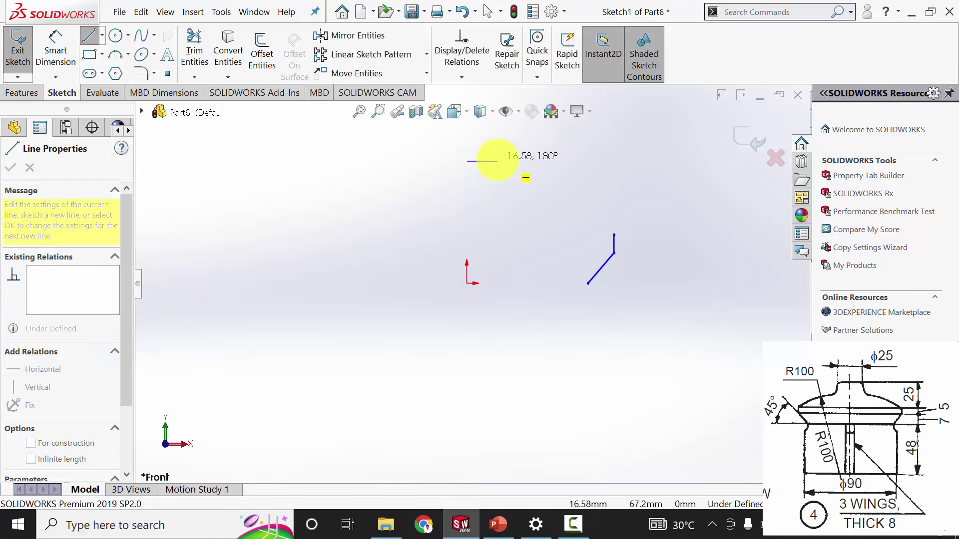
pyautogui.click(497, 185)
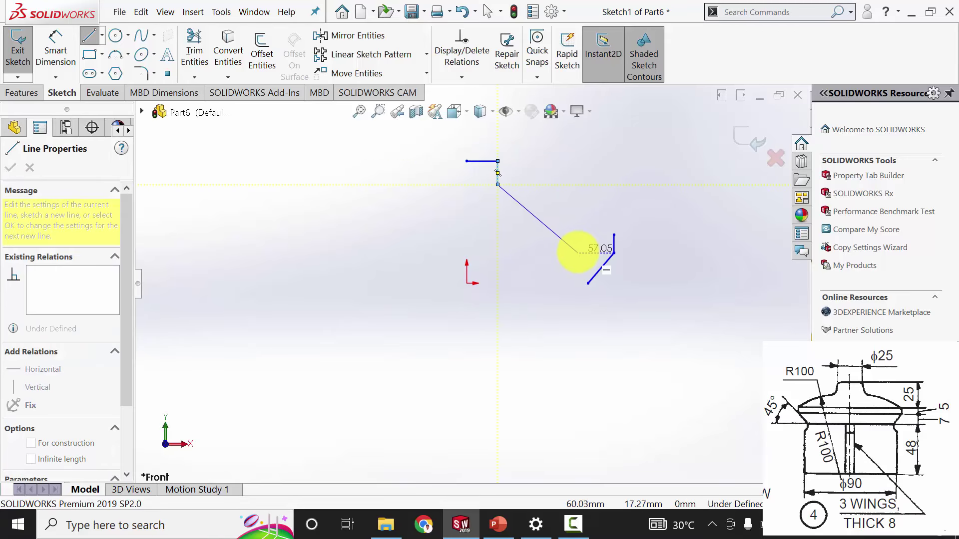
pyautogui.press('Escape')
pyautogui.press('Escape')
# - Join the lower end of the neck's vertical line to the top of the rim with a three-point arc of about 123 mm radius
pyautogui.click(115, 54)
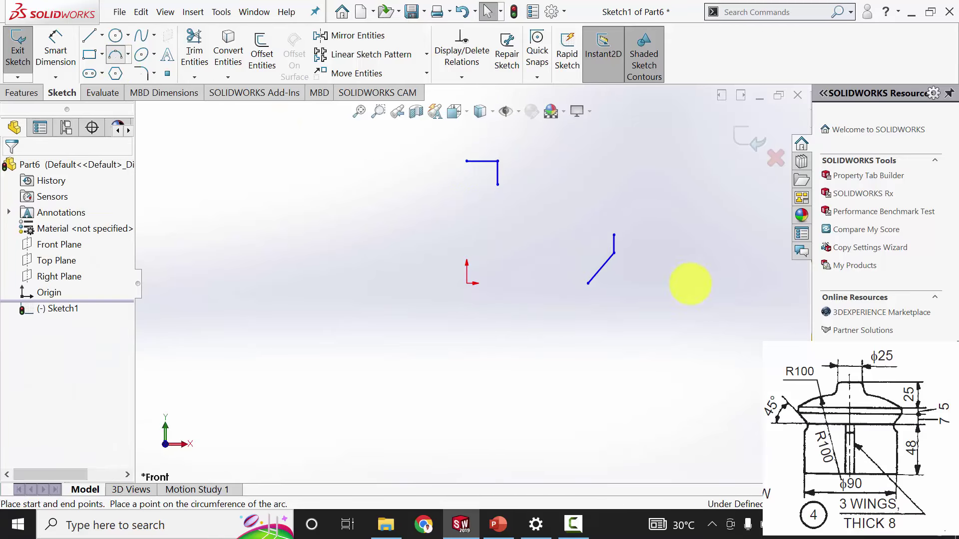
pyautogui.moveTo(497, 185); pyautogui.dragTo(557, 210)
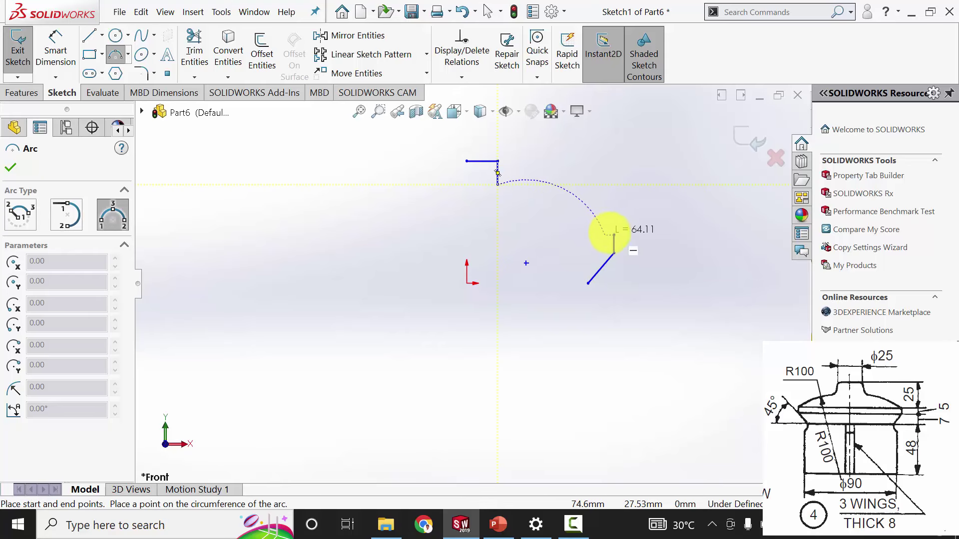
pyautogui.moveTo(614, 235); pyautogui.dragTo(614, 235)
pyautogui.click(566, 205)
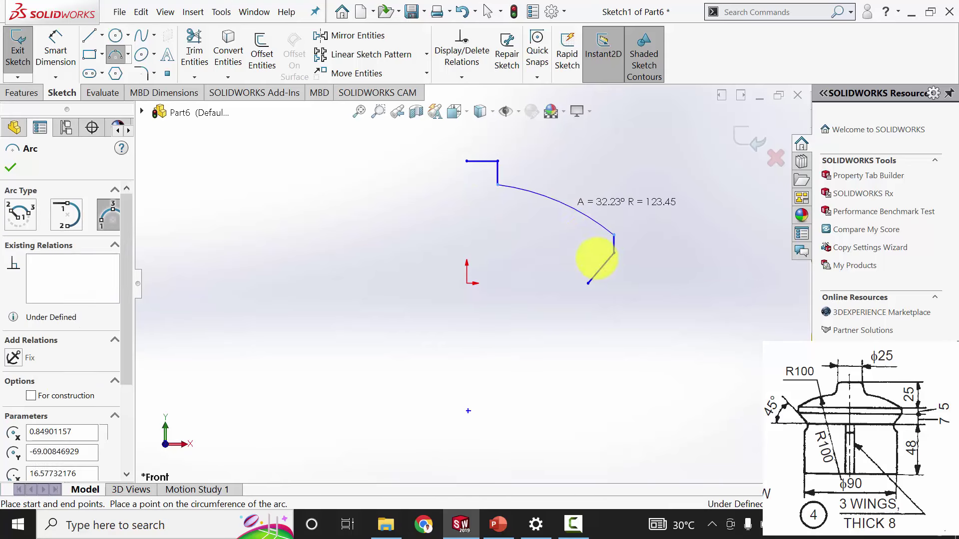
pyautogui.click(11, 168)
# - Dimension the rim profile: 7 mm vertical height for the sloping line and 5 mm for the vertical edge above it
pyautogui.click(55, 60)
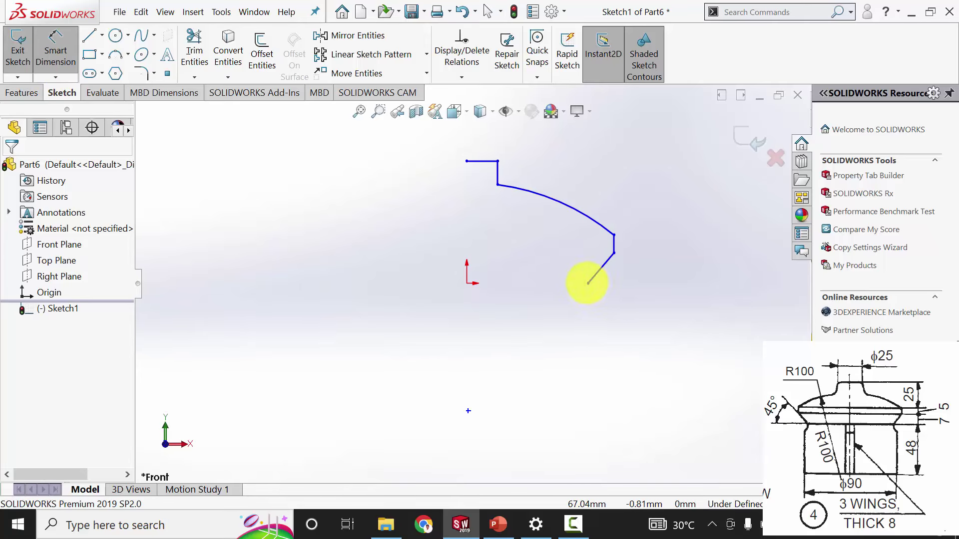
pyautogui.click(588, 283)
pyautogui.click(613, 253)
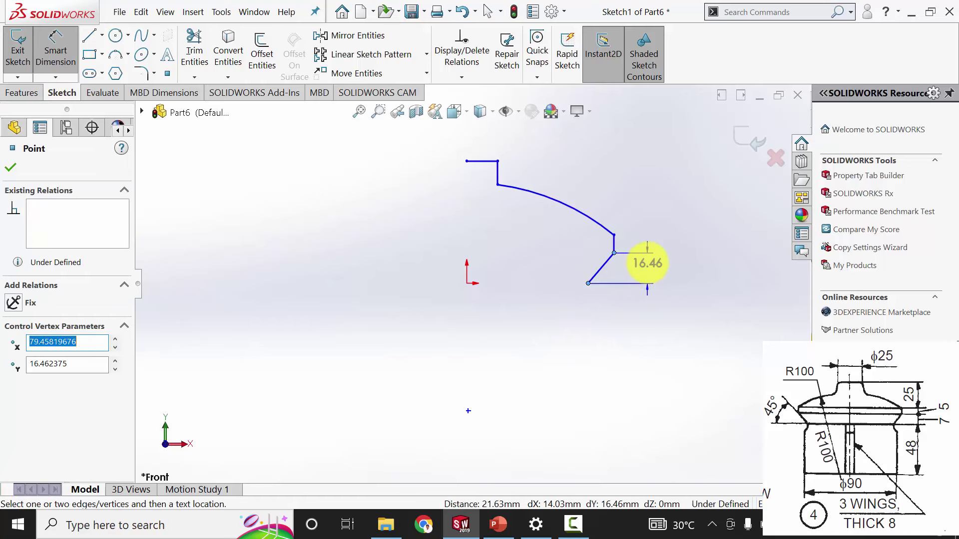
pyautogui.click(643, 260)
pyautogui.write('7.00mm')
pyautogui.press('Return')
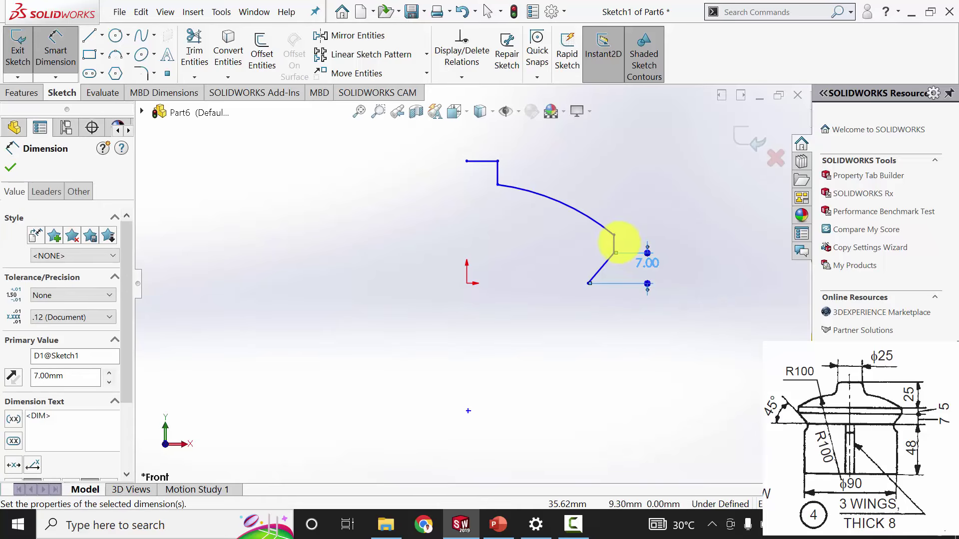
pyautogui.click(618, 239)
pyautogui.click(696, 242)
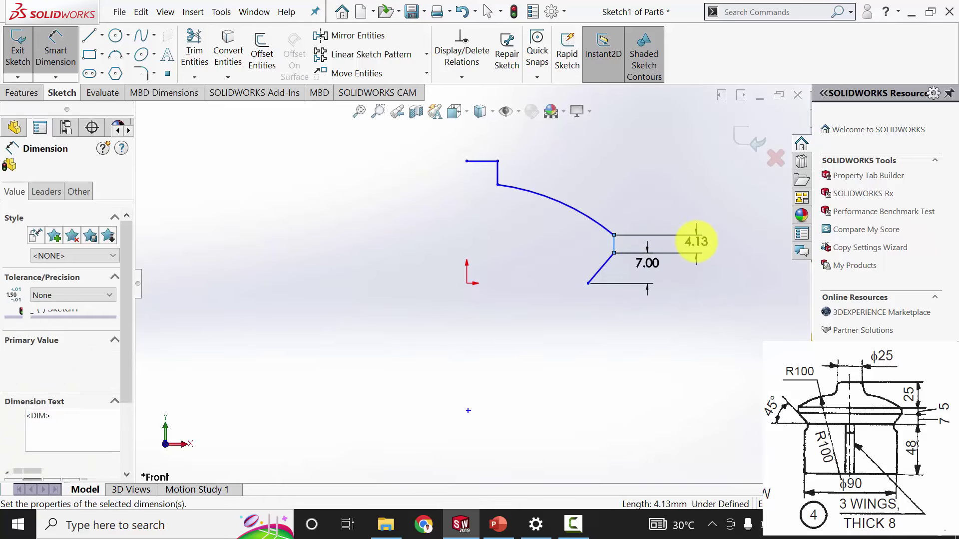
pyautogui.write('5.00mm')
pyautogui.press('Return')
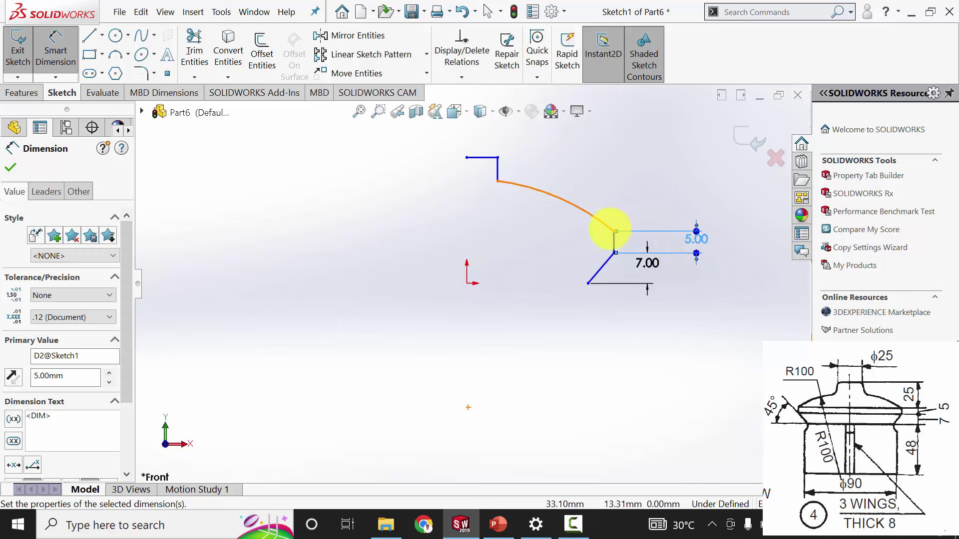
pyautogui.press('Escape')
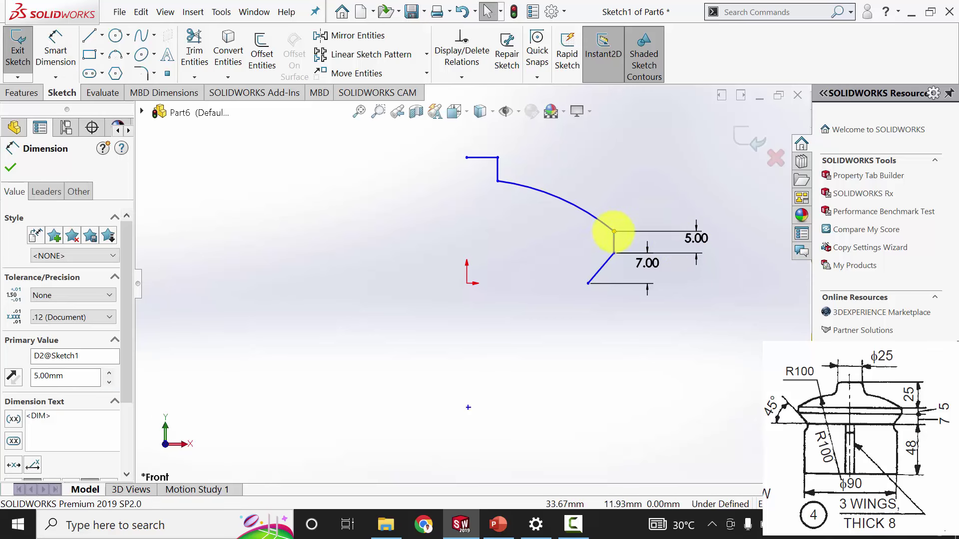
# - Set the vertical distance from the top horizontal line to the upper end of the rim edge to 25 mm
pyautogui.click(613, 232)
pyautogui.click(55, 47)
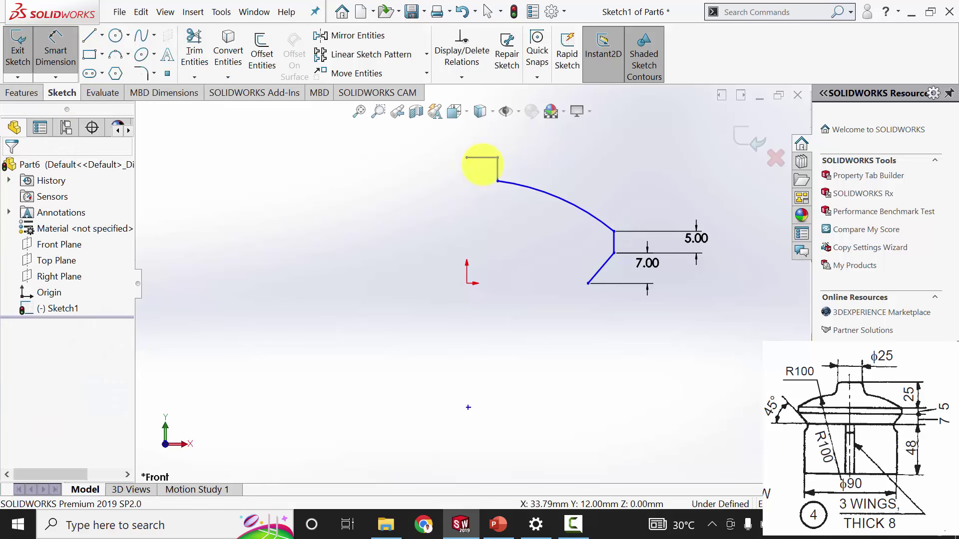
pyautogui.click(482, 158)
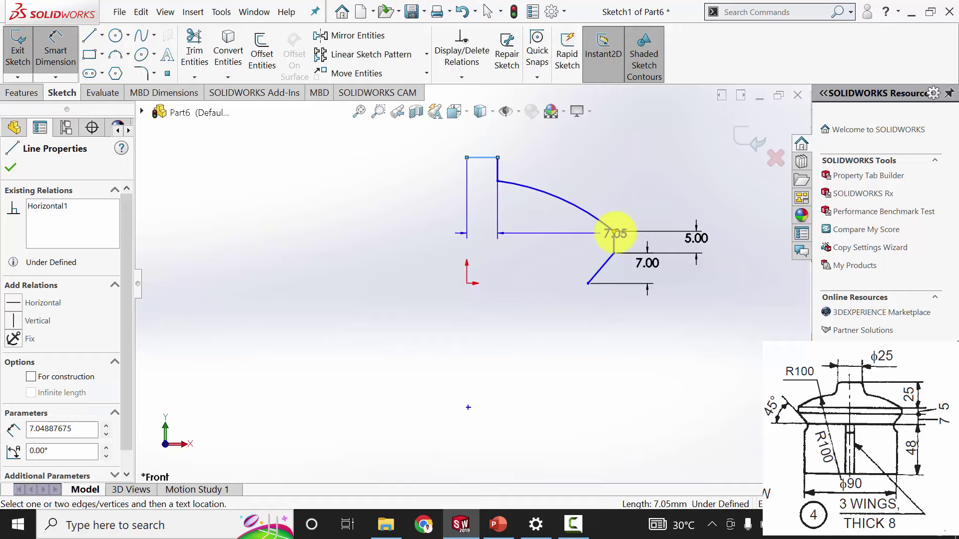
pyautogui.click(615, 232)
pyautogui.click(655, 172)
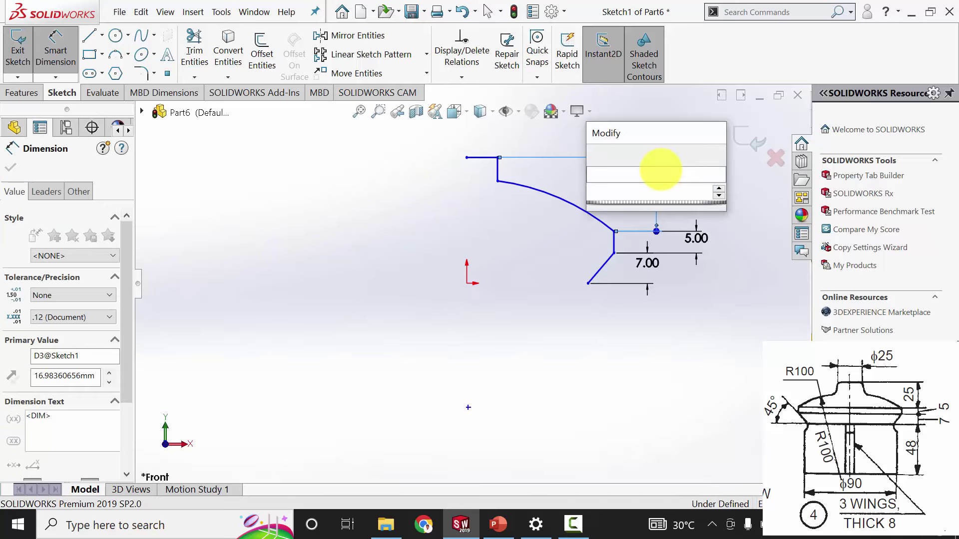
pyautogui.write('25')
pyautogui.press('Return')
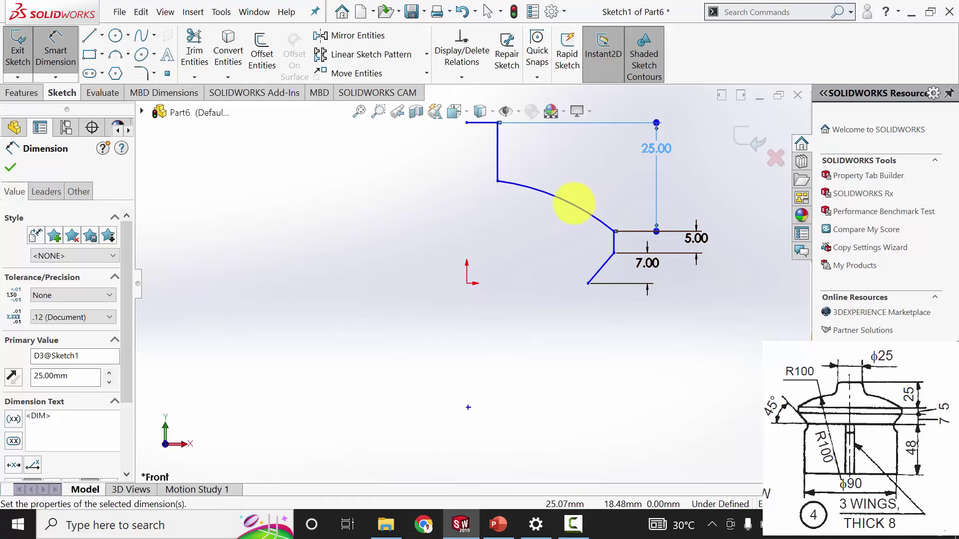
# - Set the radius of the arc between the neck and the rim to 100 mm
pyautogui.click(574, 205)
pyautogui.click(605, 164)
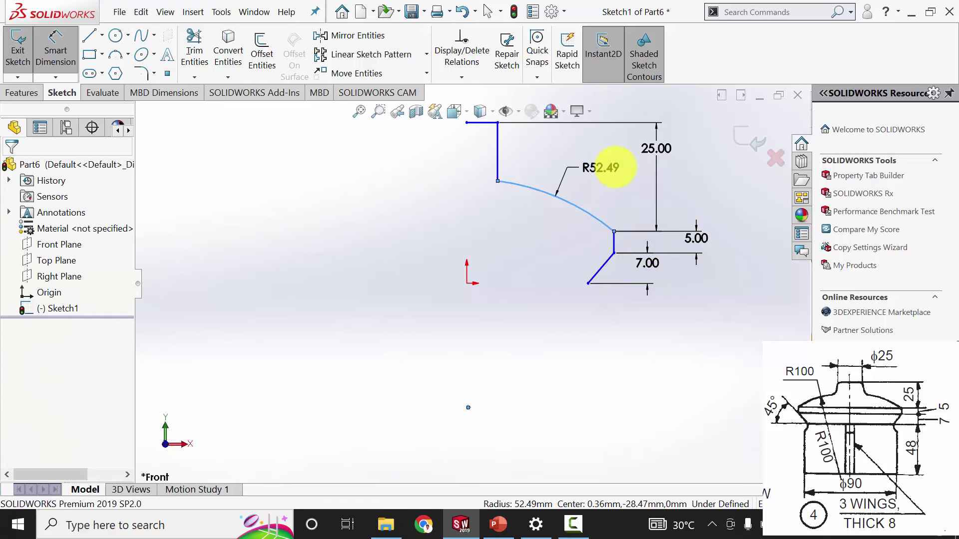
pyautogui.write('100')
pyautogui.press('Return')
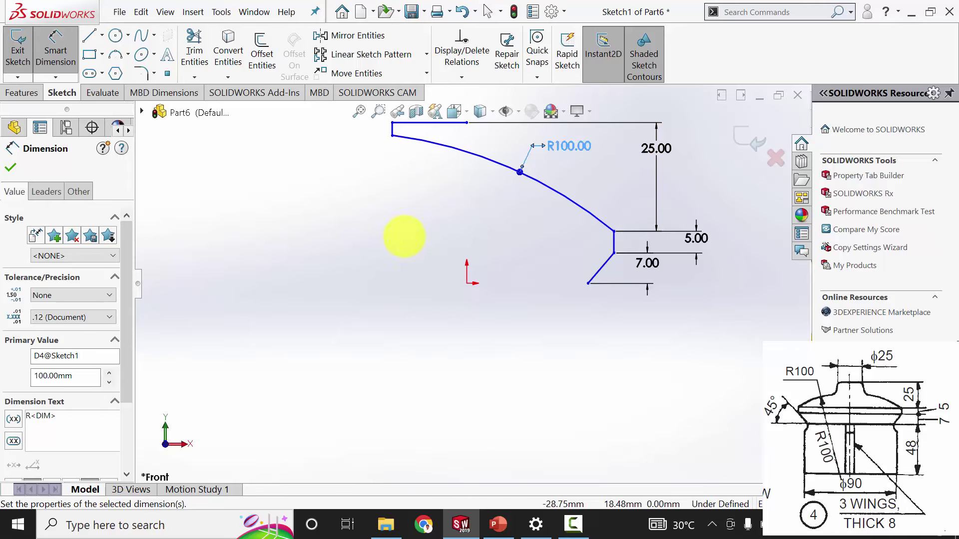
pyautogui.click(10, 168)
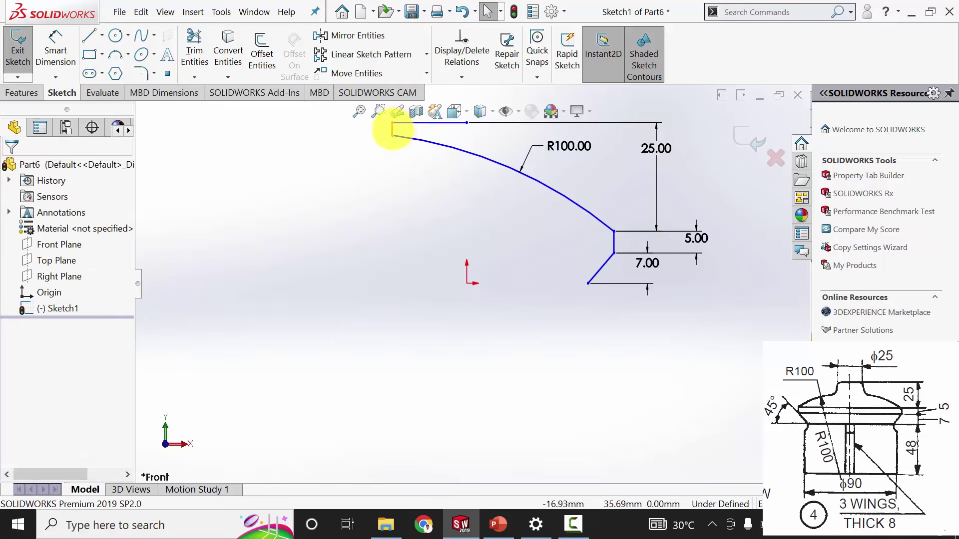
# - Move the neck's vertical line back to the outer side of the origin and set the top horizontal line's length to 12.5 mm
pyautogui.moveTo(392, 131); pyautogui.dragTo(492, 136)
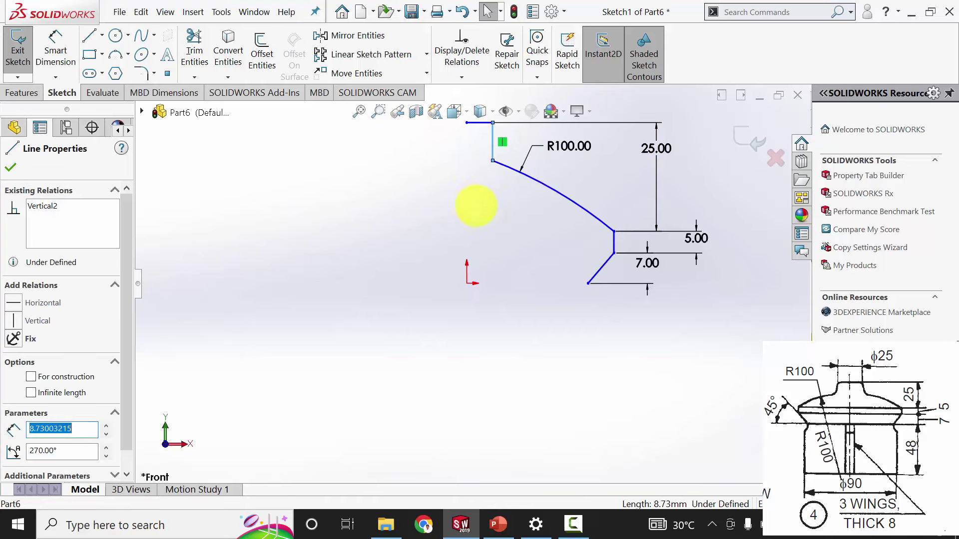
pyautogui.click(472, 208)
pyautogui.click(56, 50)
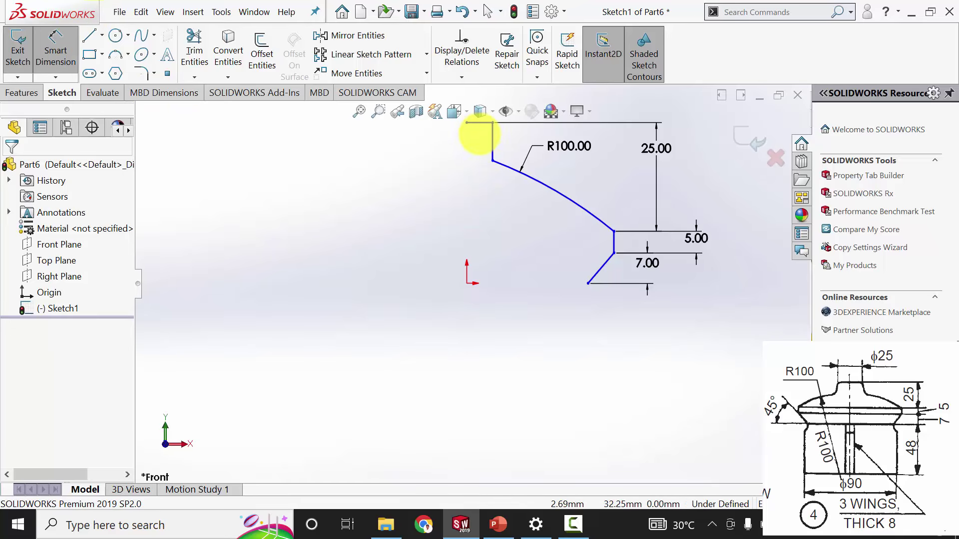
pyautogui.click(482, 122)
pyautogui.scroll(3, 489, 167)
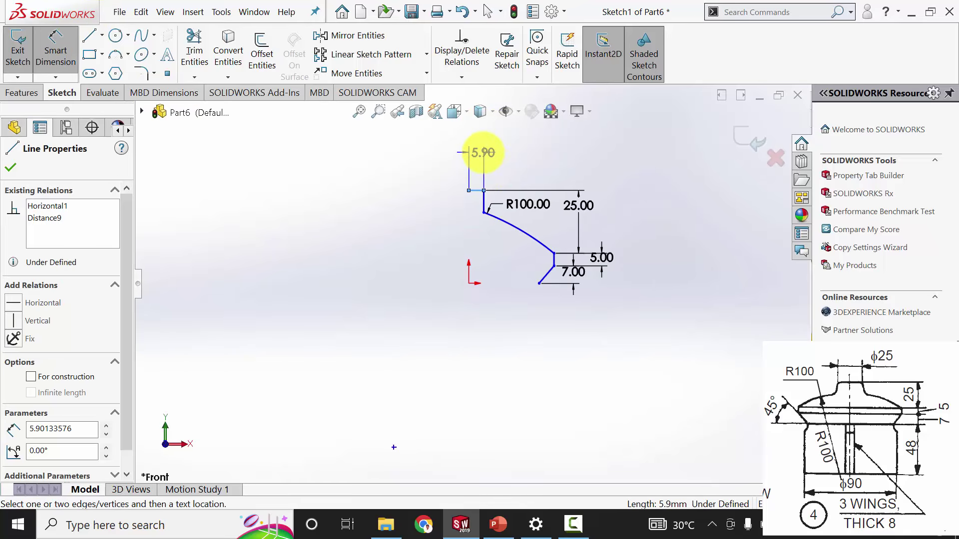
pyautogui.click(483, 153)
pyautogui.write('12.')
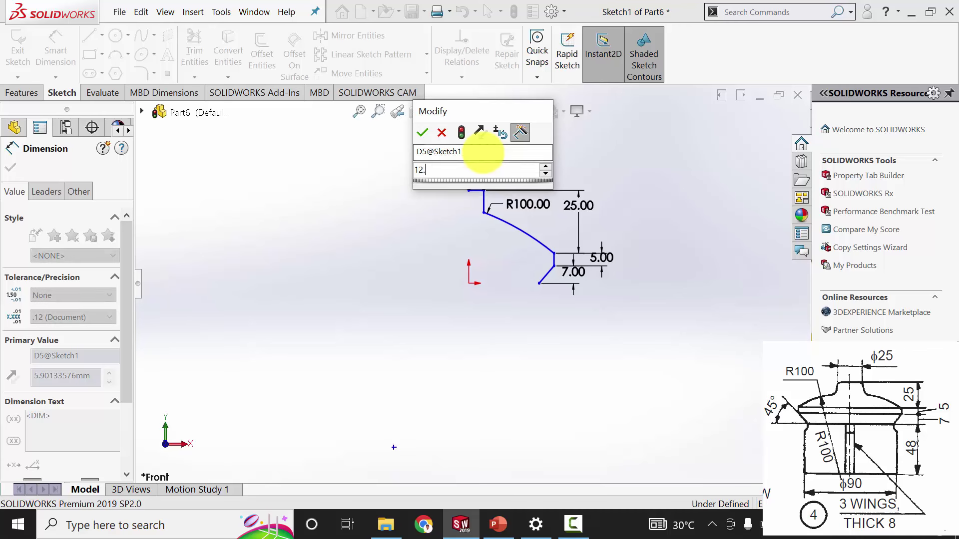
pyautogui.write('5')
pyautogui.press('Return')
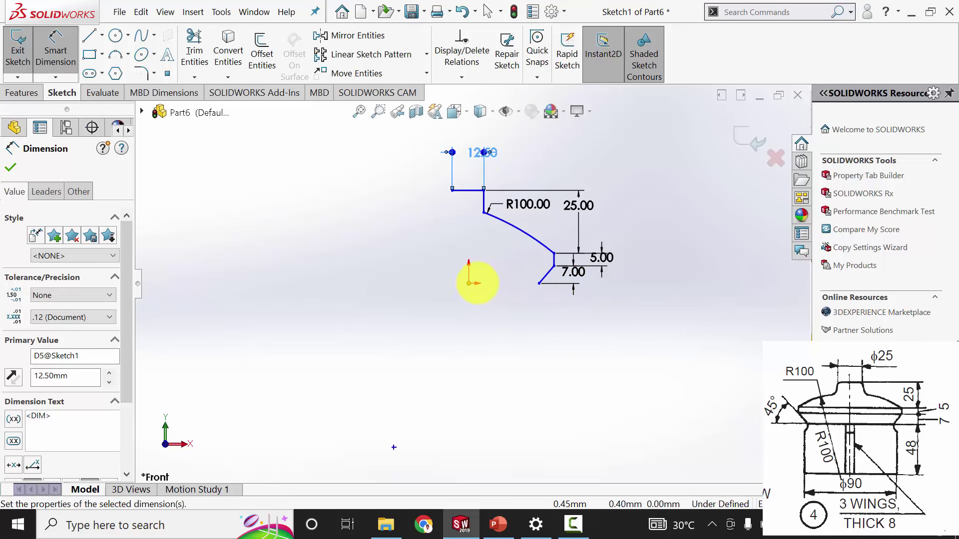
# - Set the horizontal distance from the origin to the vertical rim edge to 90/2 mm
pyautogui.click(477, 283)
pyautogui.click(553, 330)
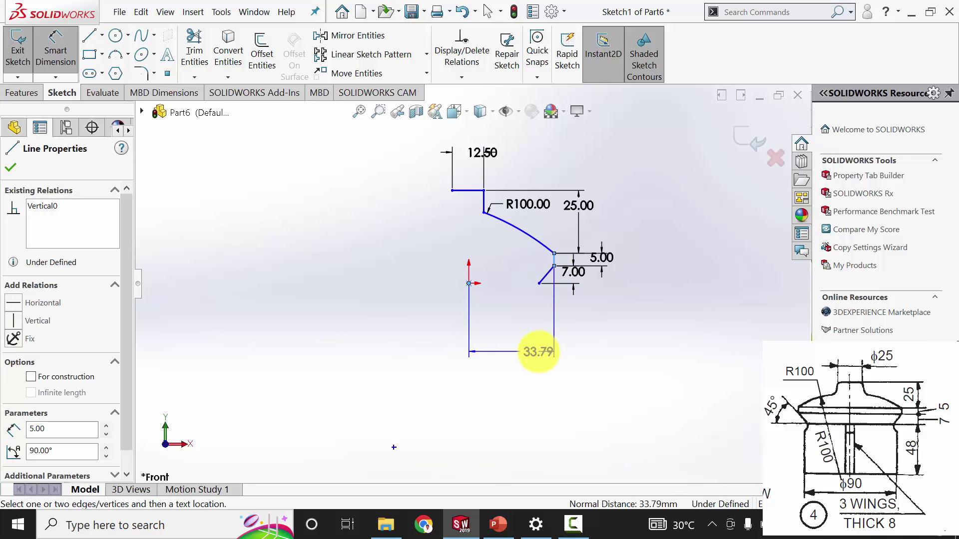
pyautogui.click(552, 348)
pyautogui.write('90/2')
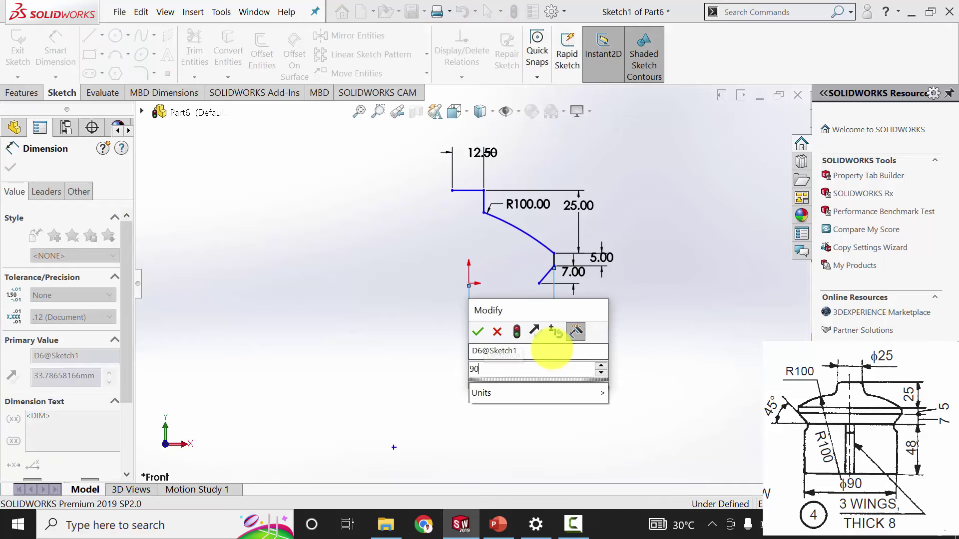
pyautogui.press('Return')
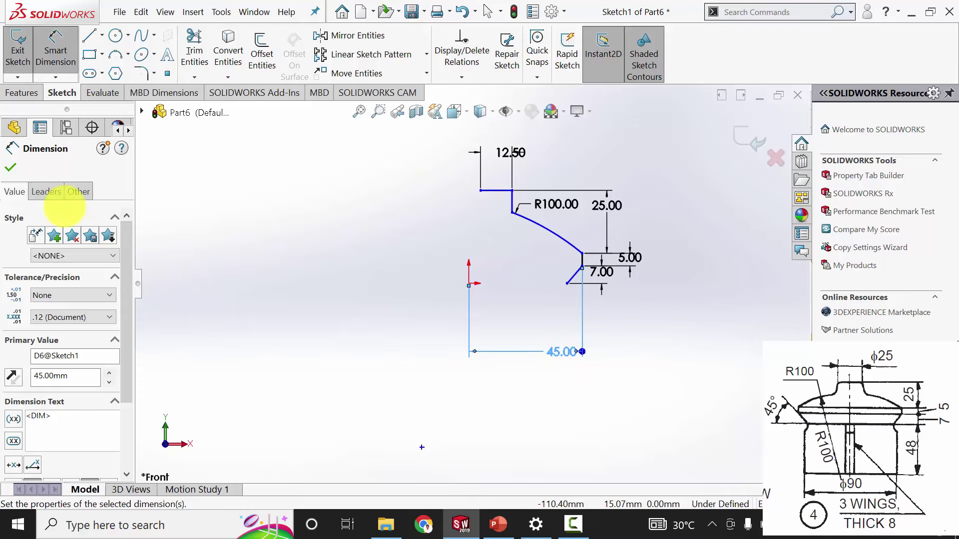
pyautogui.press('Escape')
# - Draw a horizontal centerline about 33 mm long outward from the lower end of the sloping rim line
pyautogui.click(102, 35)
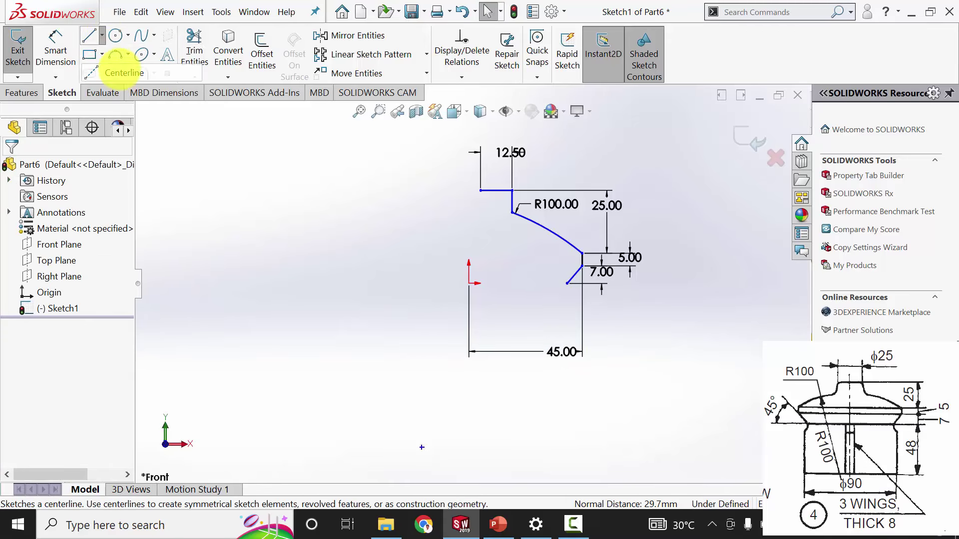
pyautogui.click(125, 71)
pyautogui.click(567, 283)
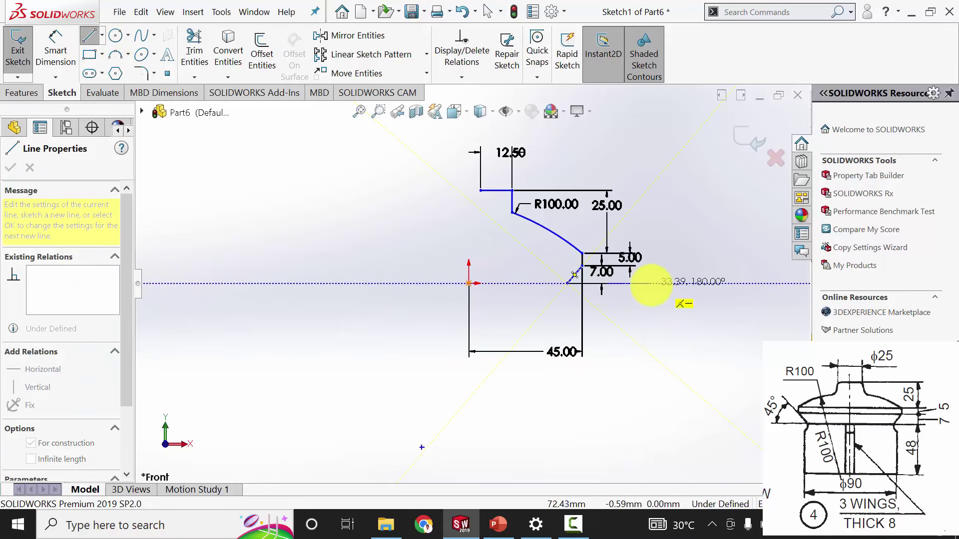
pyautogui.click(651, 283)
pyautogui.press('Escape')
# - Set the angle between the sloping rim line and the horizontal centerline to 45 degrees
pyautogui.click(52, 40)
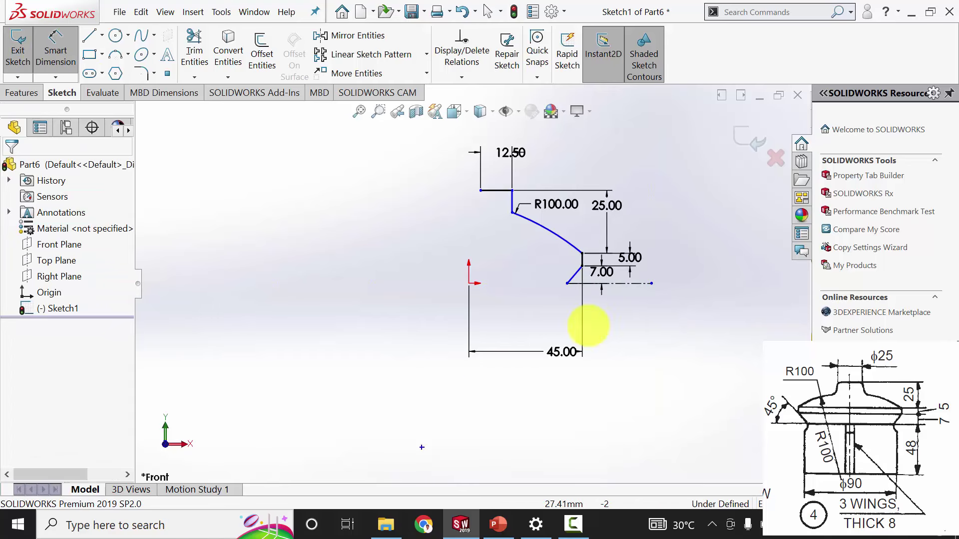
pyautogui.click(596, 284)
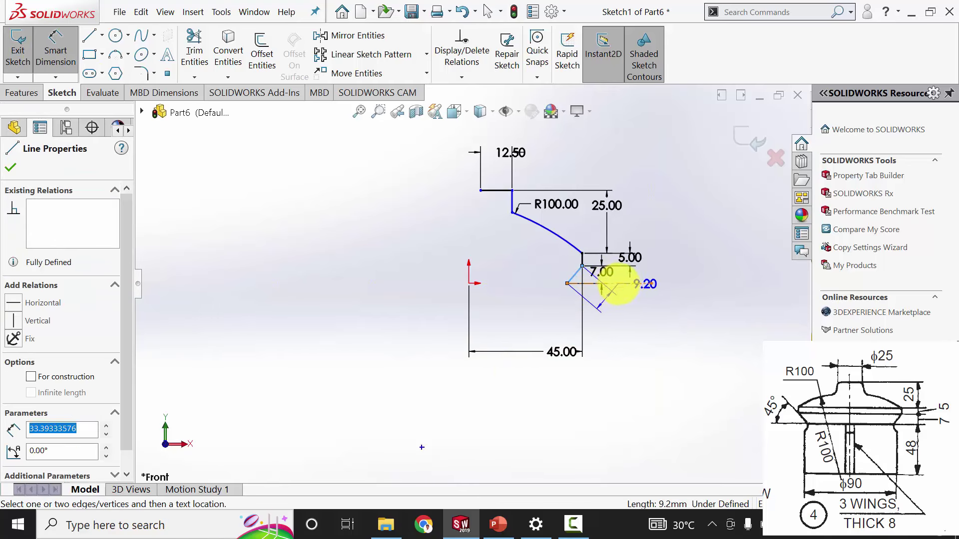
pyautogui.click(677, 250)
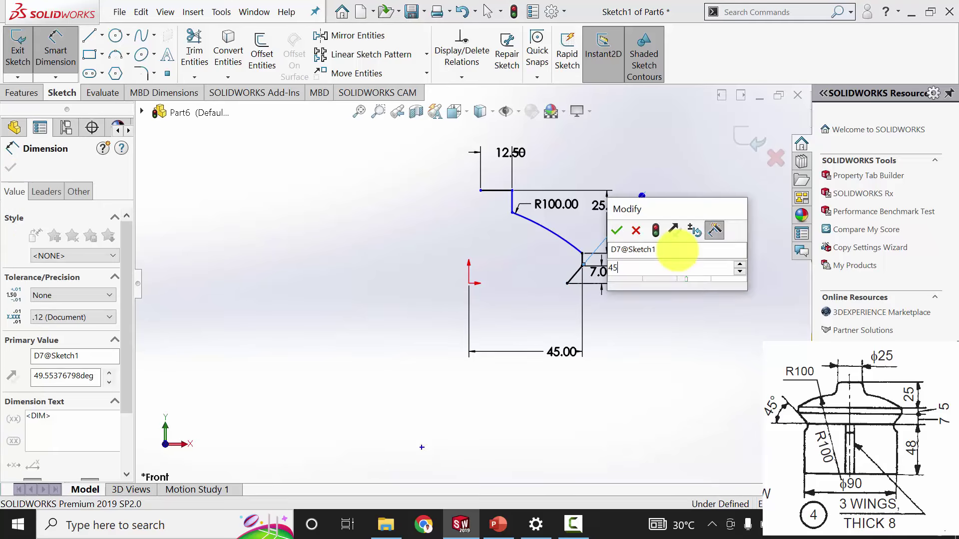
pyautogui.write('45')
pyautogui.press('Return')
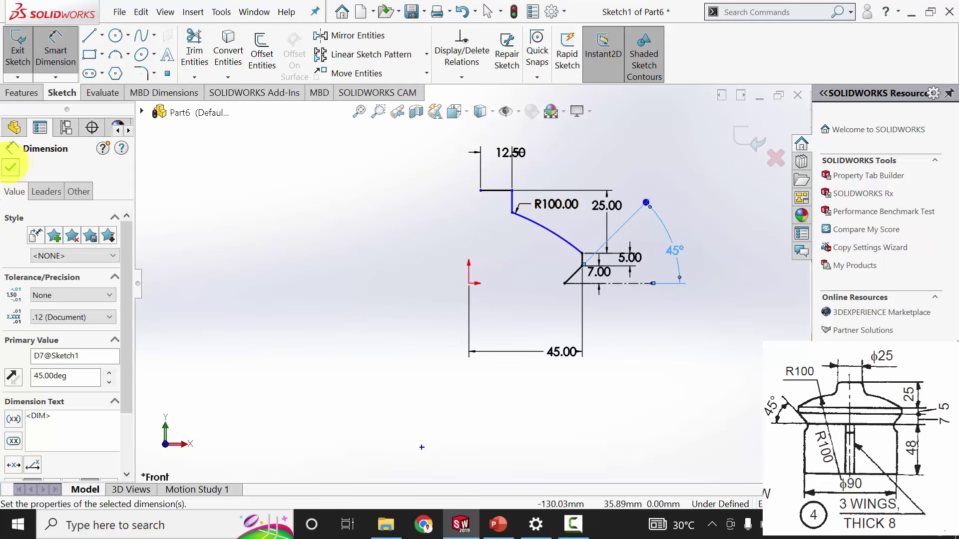
pyautogui.click(10, 168)
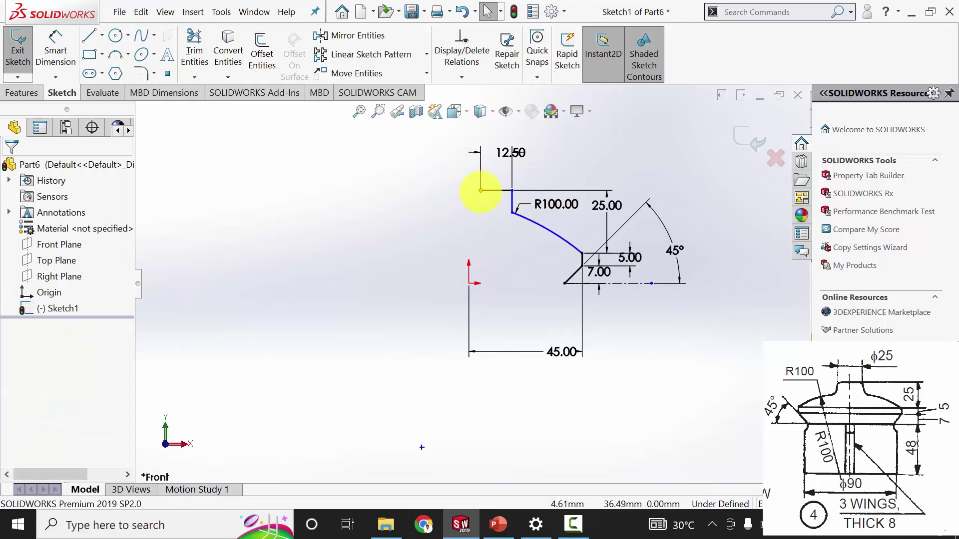
# - Add a Vertical relation between the inner end of the top horizontal line and the origin
pyautogui.click(480, 190)
pyautogui.keyDown('ctrl'); pyautogui.click(468, 283); pyautogui.keyUp('ctrl')
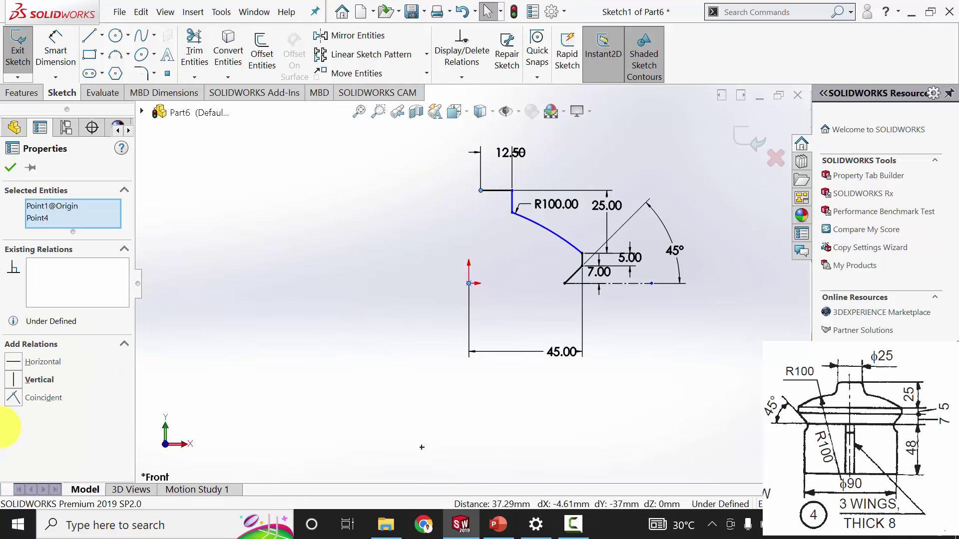
pyautogui.click(20, 380)
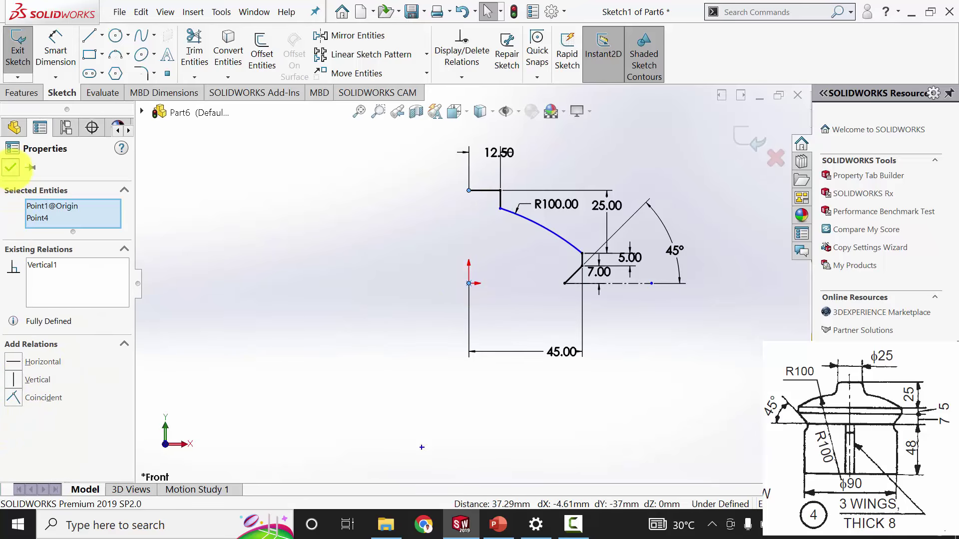
pyautogui.click(11, 167)
# - Set the length of the short vertical line between the top line and the R100 arc to 10 mm
pyautogui.click(54, 50)
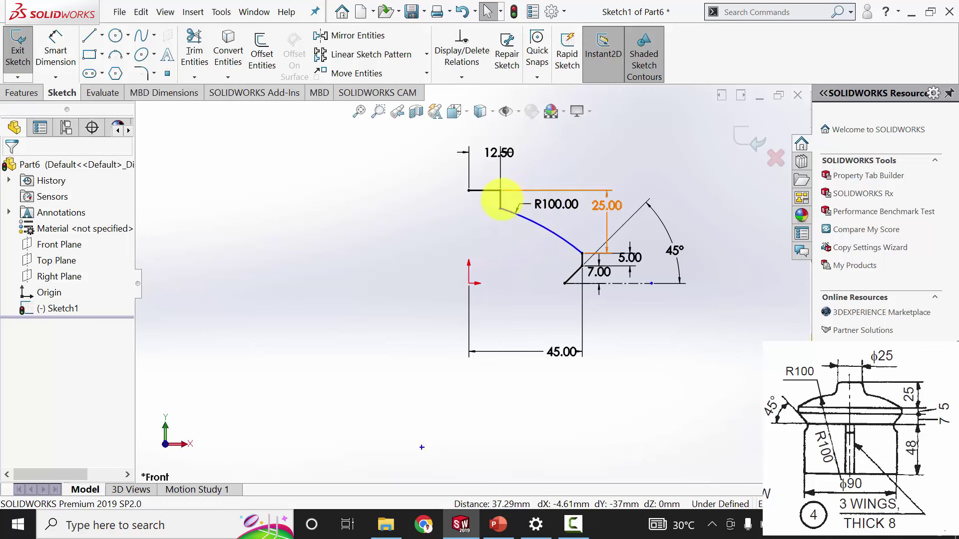
pyautogui.click(54, 50)
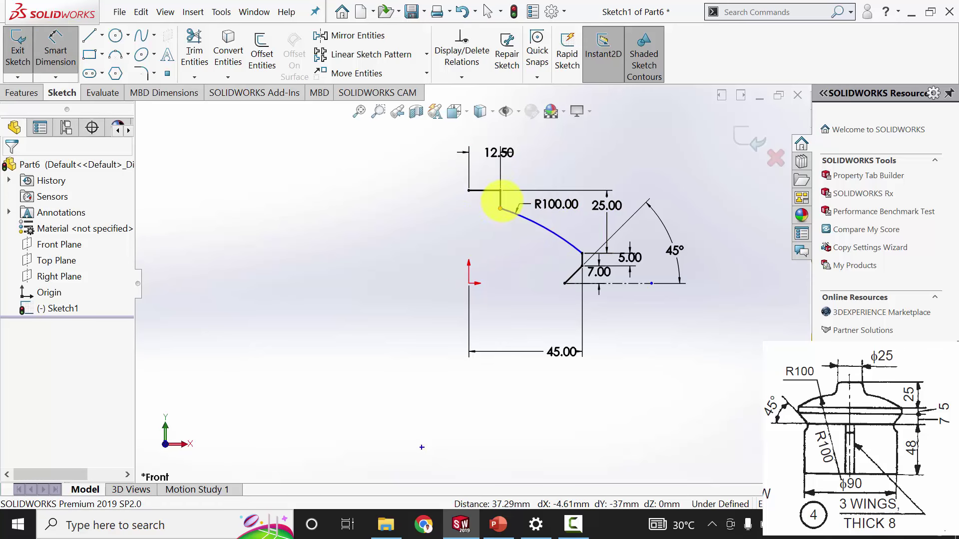
pyautogui.click(500, 200)
pyautogui.click(403, 208)
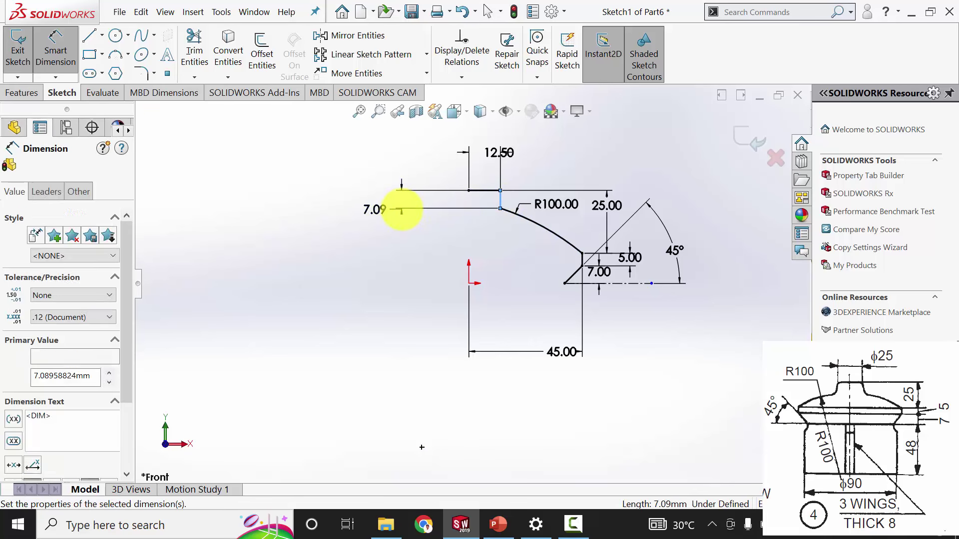
pyautogui.write('10')
pyautogui.press('Return')
pyautogui.click(447, 276)
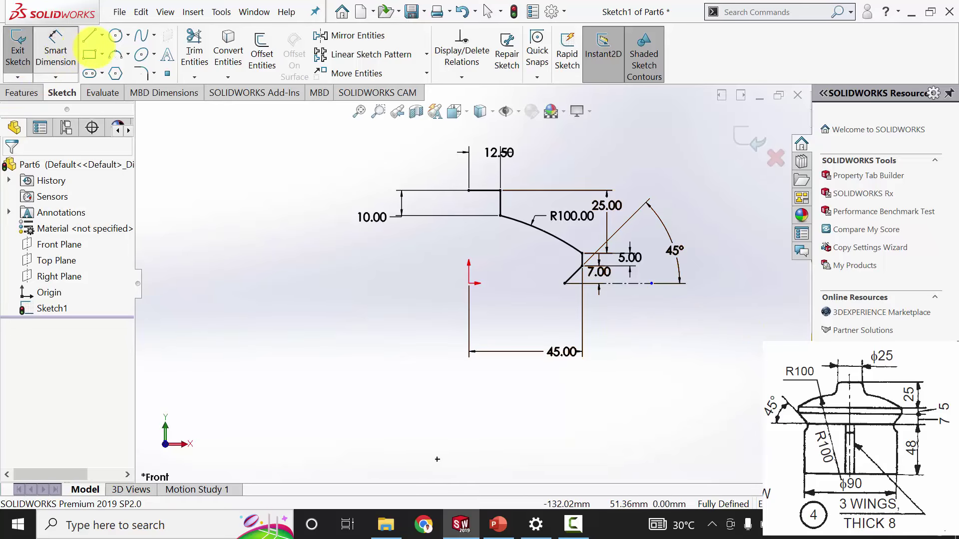
# - Close the profile with a horizontal line from the sloping line's lower end to the origin and a vertical line up to the top line
pyautogui.click(89, 36)
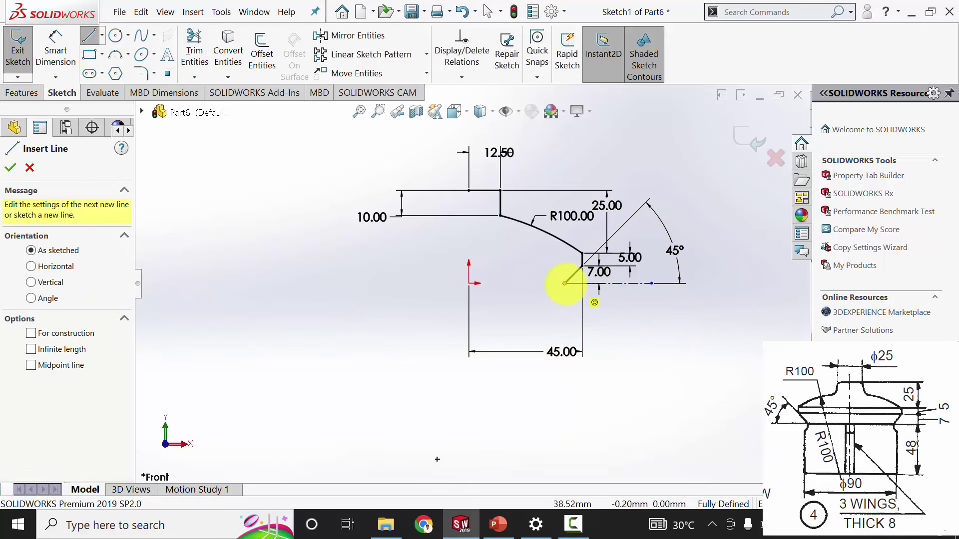
pyautogui.click(564, 283)
pyautogui.click(469, 283)
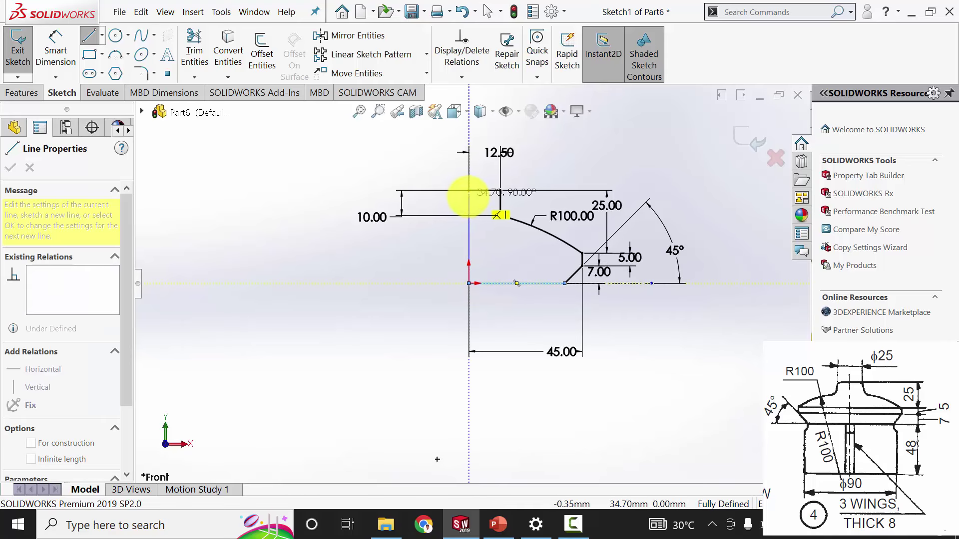
pyautogui.click(469, 190)
pyautogui.press('Escape')
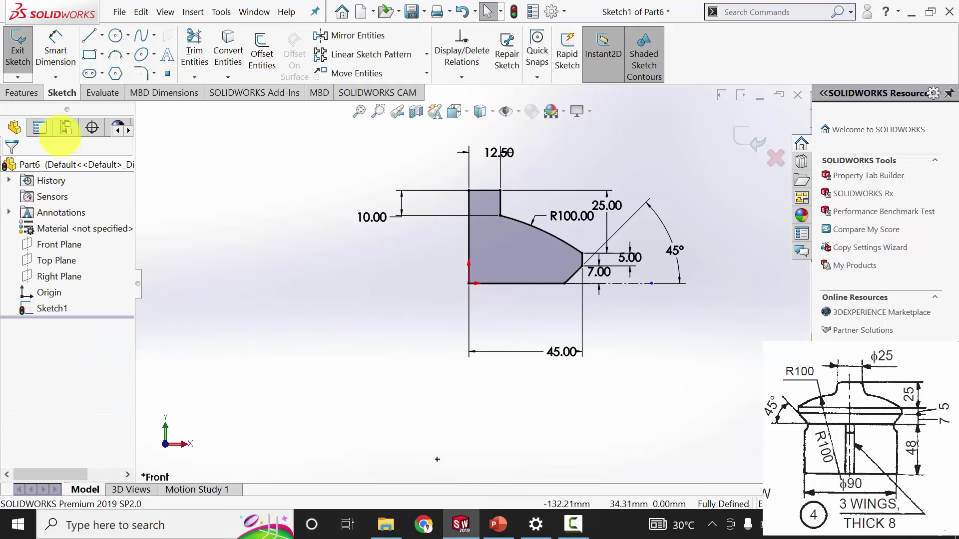
# - Revolve the closed profile 360 degrees about the vertical line through the origin, replacing the preselected centerline as axis
pyautogui.click(22, 93)
pyautogui.click(67, 55)
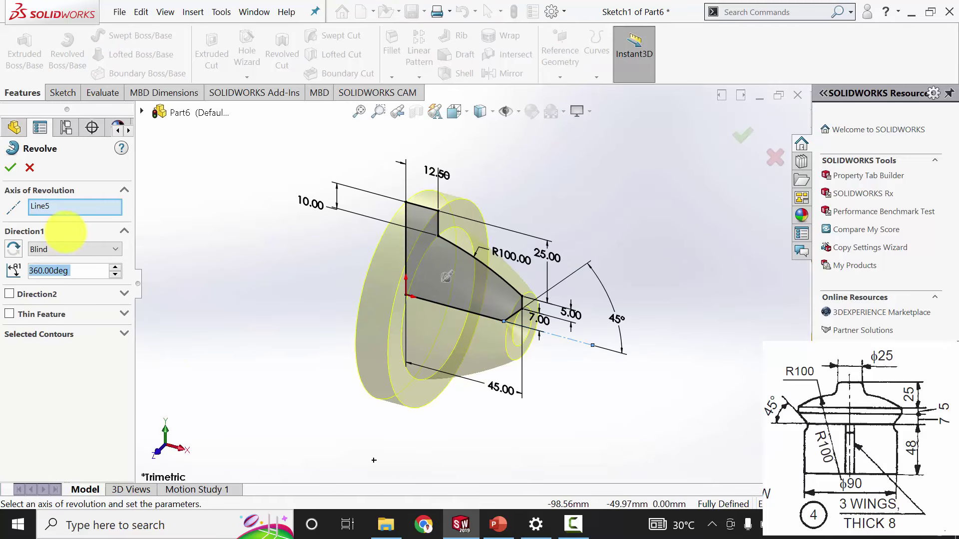
pyautogui.click(45, 206)
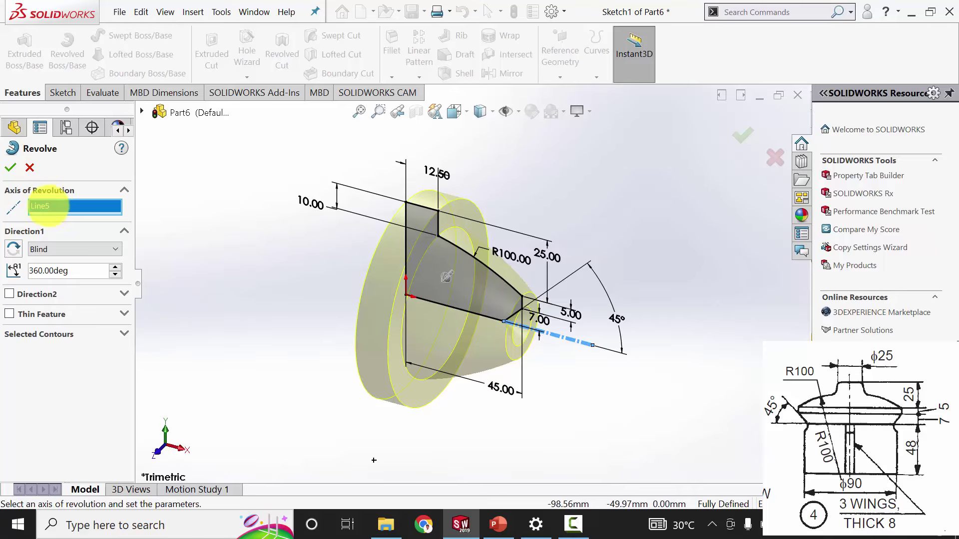
pyautogui.press('Delete')
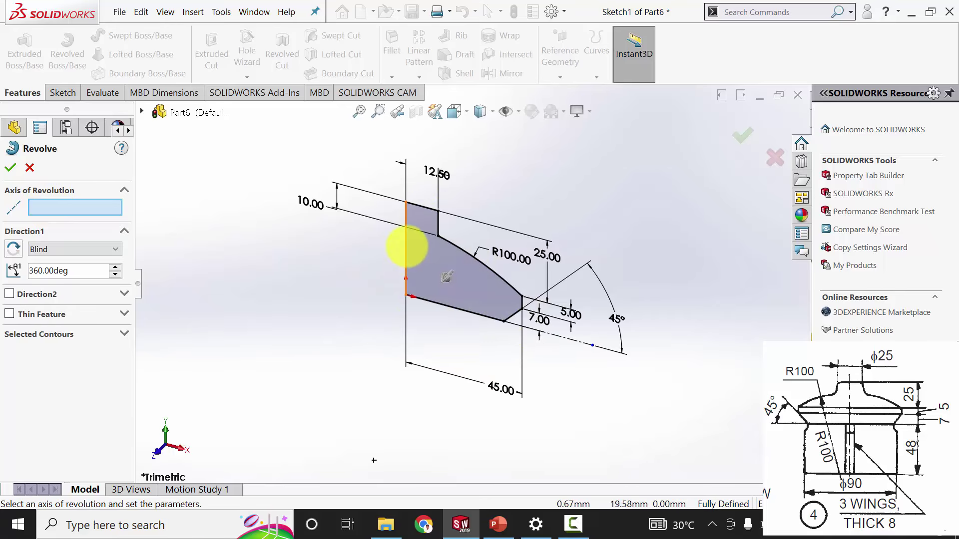
pyautogui.click(406, 247)
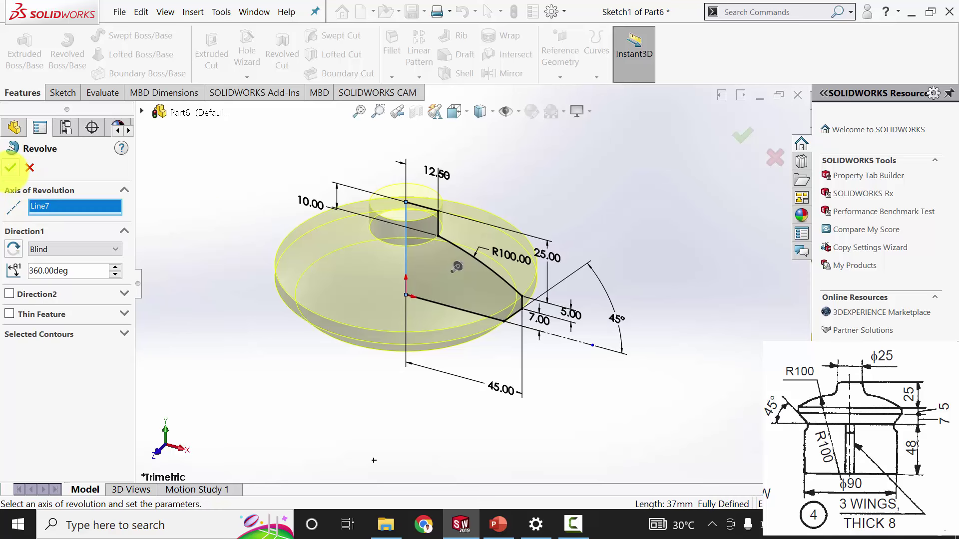
pyautogui.click(10, 167)
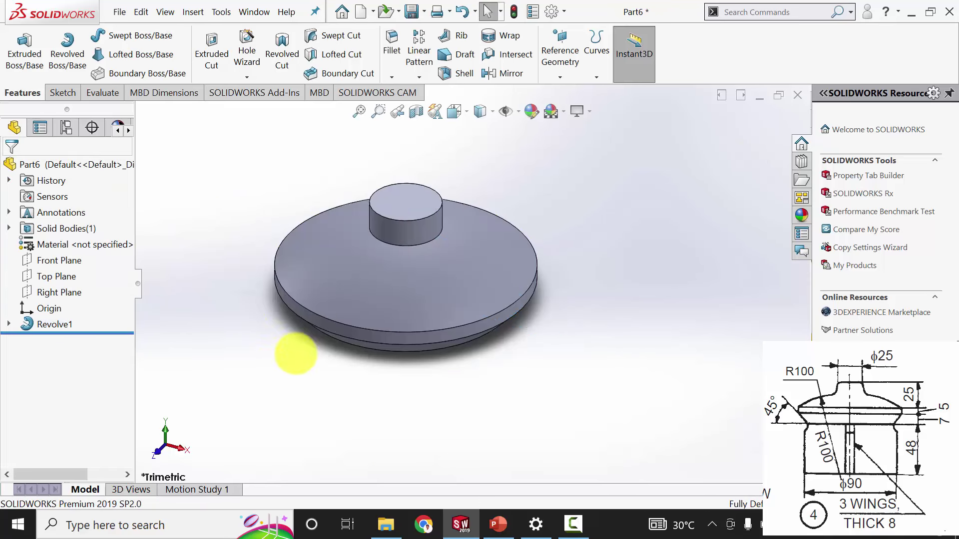
# - On the body's flat bottom face, sketch two crossing center rectangles at the origin, about 70 x 7 mm horizontally and 6 x 63 mm vertically
pyautogui.moveTo(293, 353); pyautogui.dragTo(299, 233, button='middle')
pyautogui.click(411, 299)
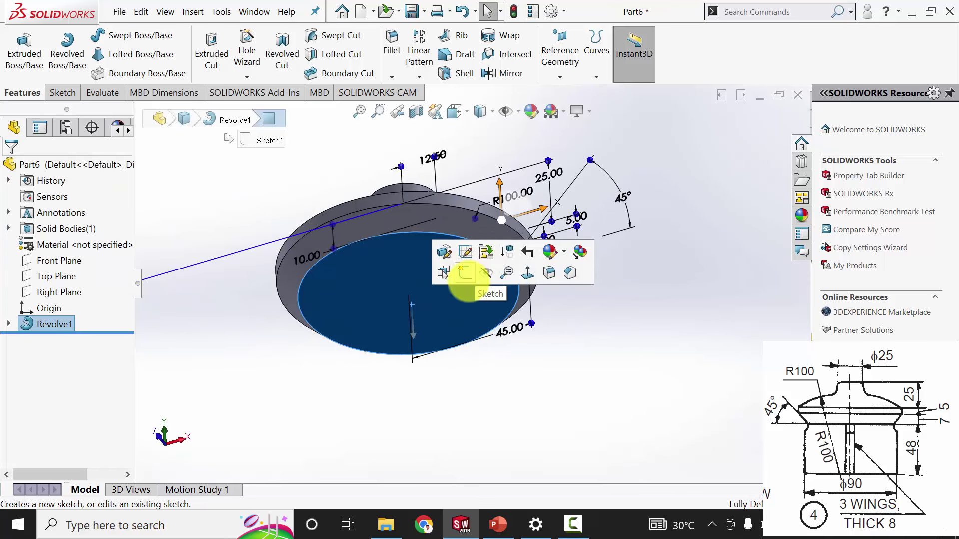
pyautogui.click(469, 285)
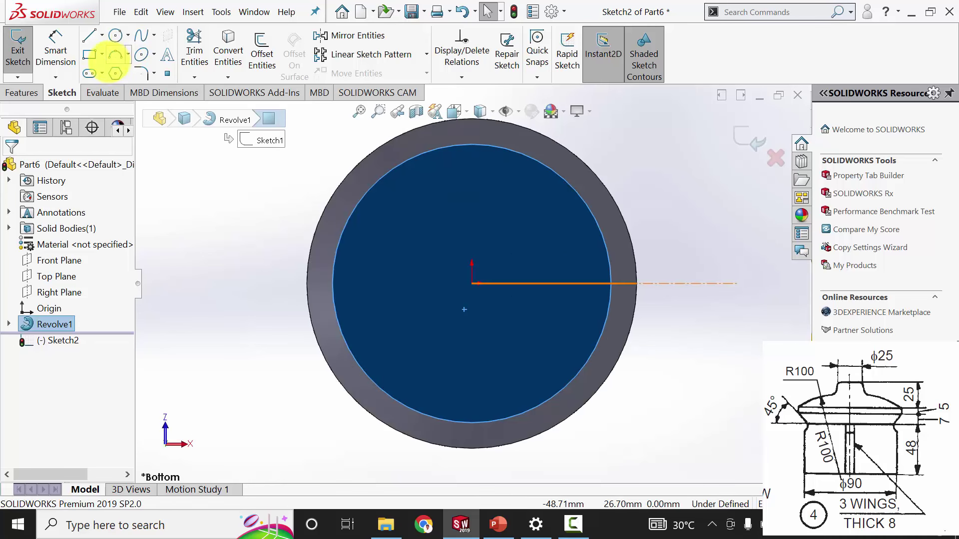
pyautogui.click(102, 54)
pyautogui.click(140, 92)
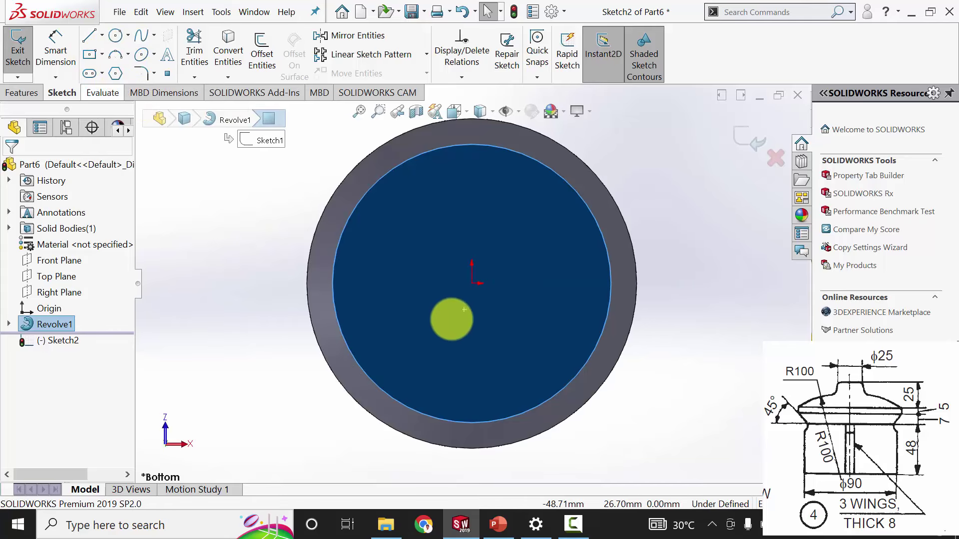
pyautogui.click(475, 284)
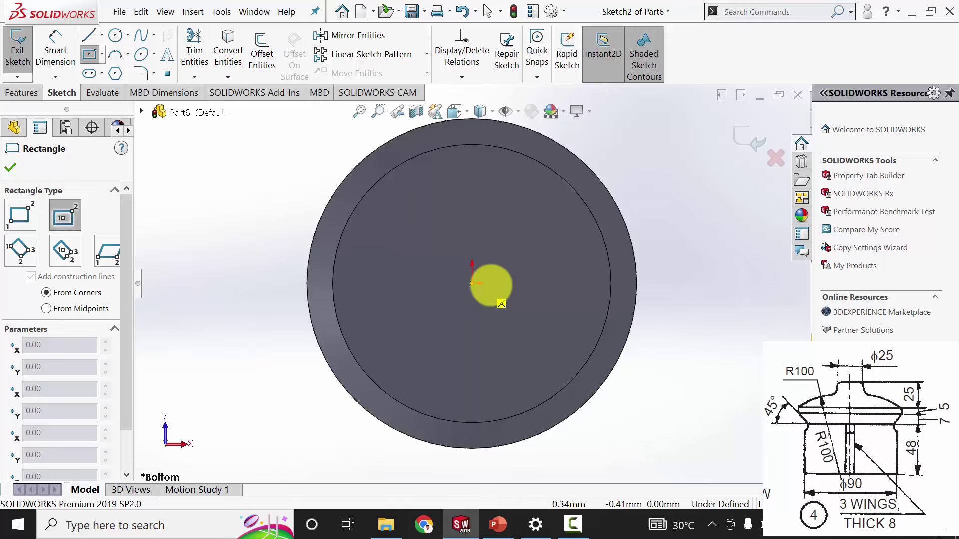
pyautogui.click(600, 296)
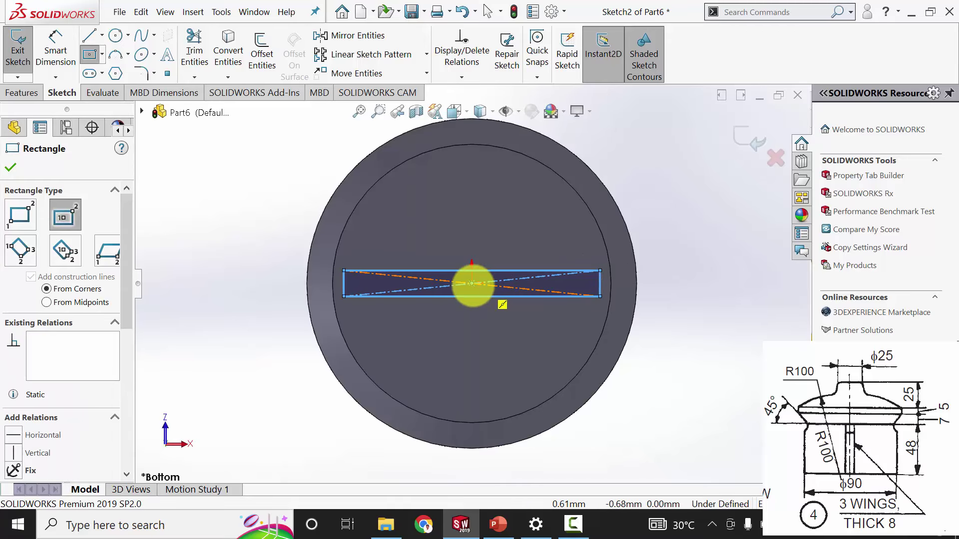
pyautogui.click(472, 284)
pyautogui.click(483, 398)
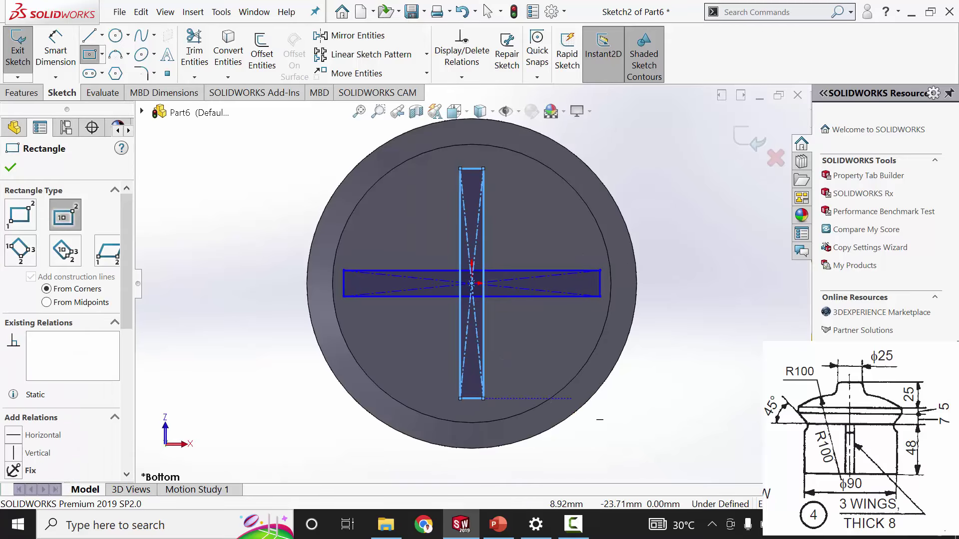
pyautogui.click(11, 168)
# - Set the thickness of both the vertical and the horizontal wing rectangle to 8 mm
pyautogui.click(56, 50)
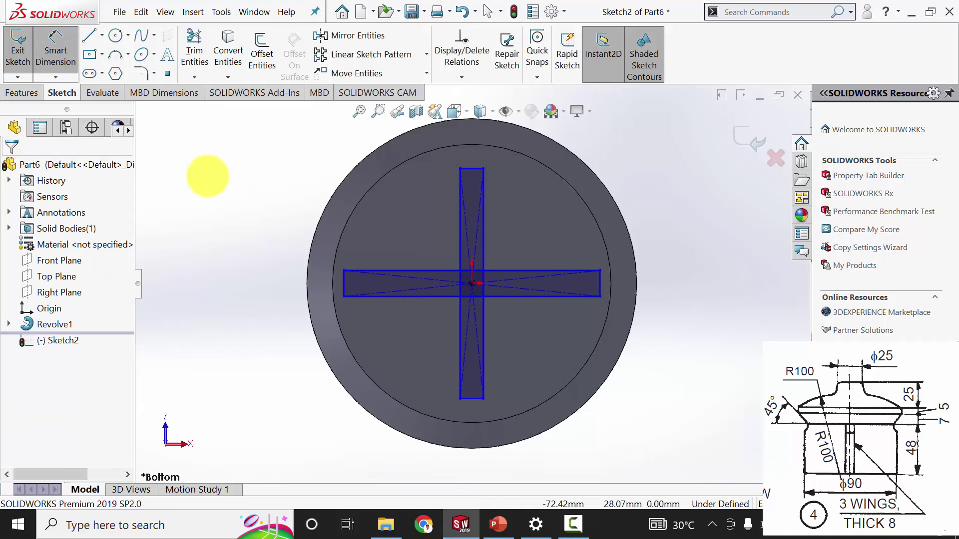
pyautogui.click(473, 398)
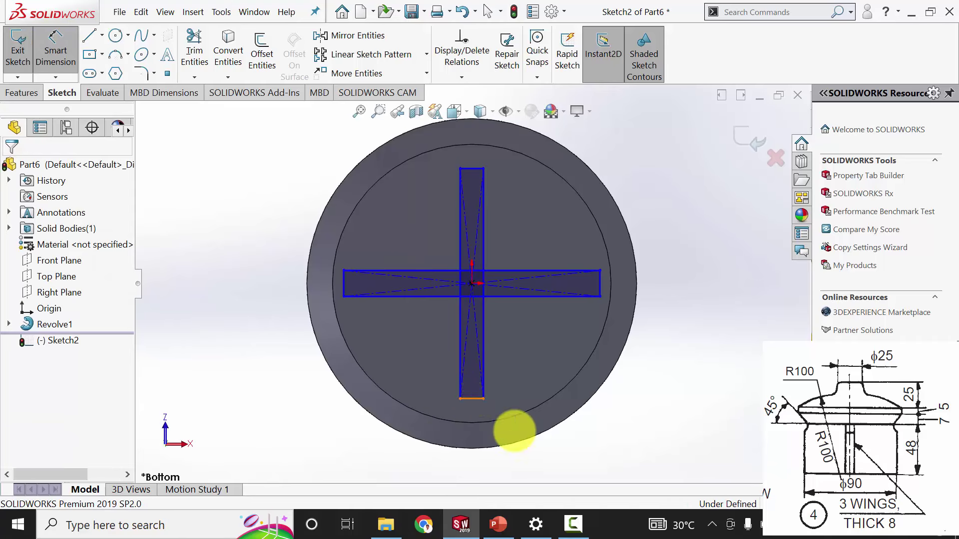
pyautogui.click(647, 432)
pyautogui.write('8374mm')
pyautogui.press('Return')
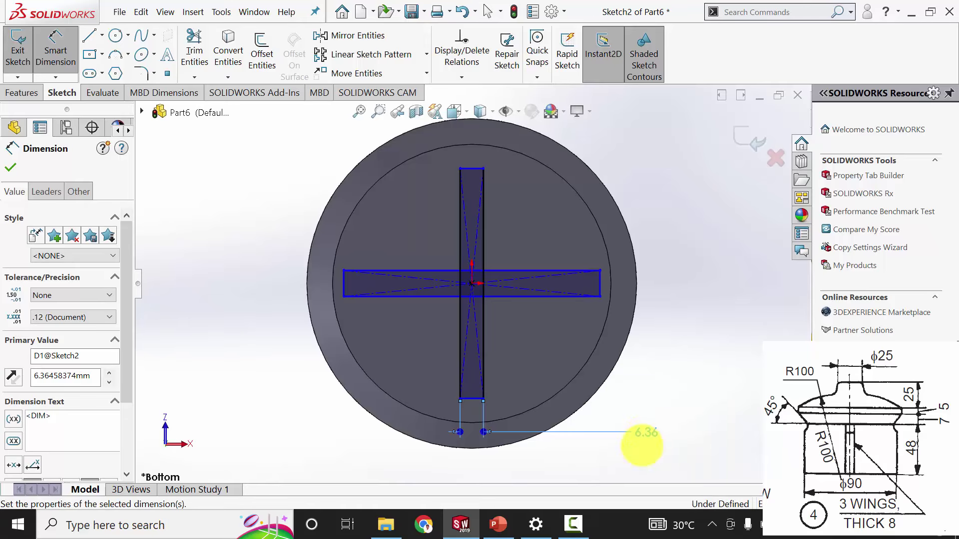
pyautogui.click(599, 289)
pyautogui.click(672, 285)
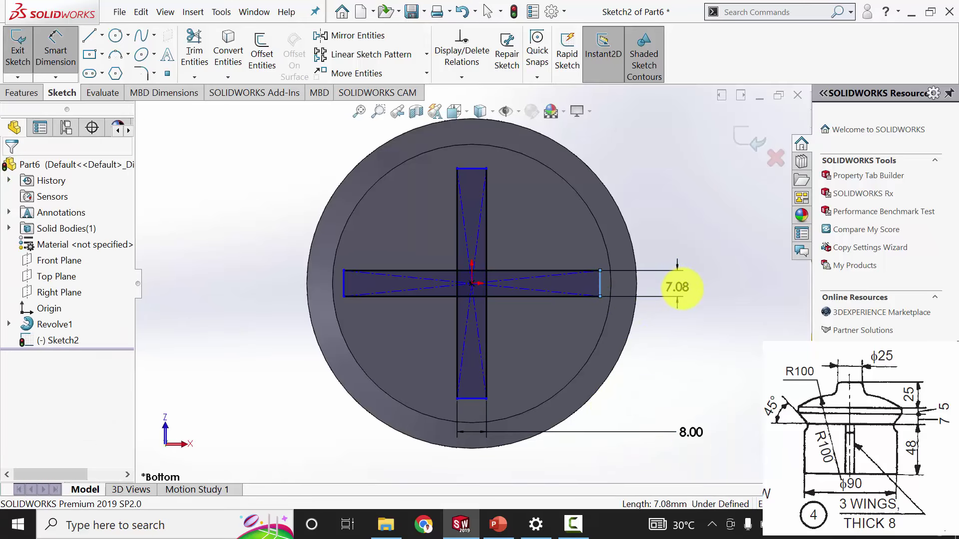
pyautogui.write('8.00mm')
pyautogui.press('Return')
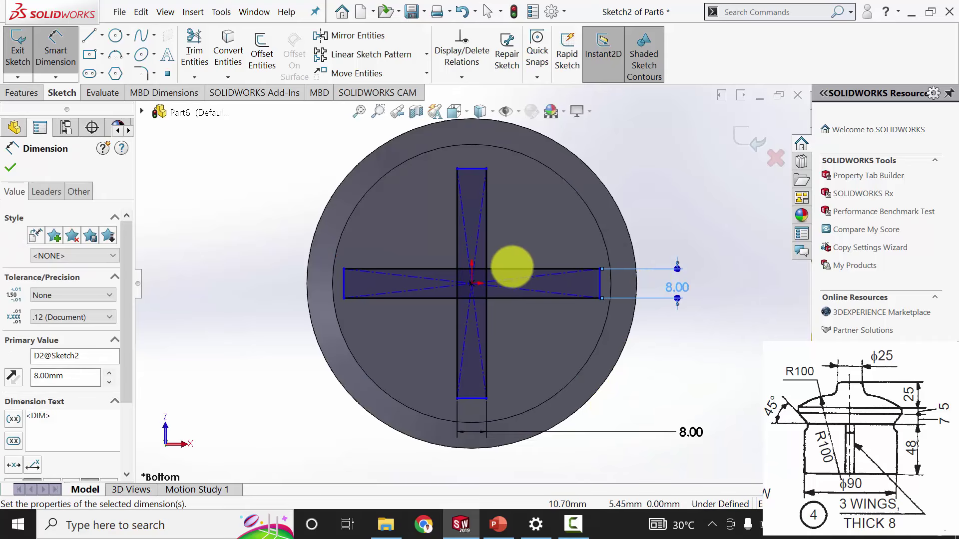
# - Set the length of both the horizontal and the vertical wing rectangle to 90 mm
pyautogui.click(510, 268)
pyautogui.click(651, 156)
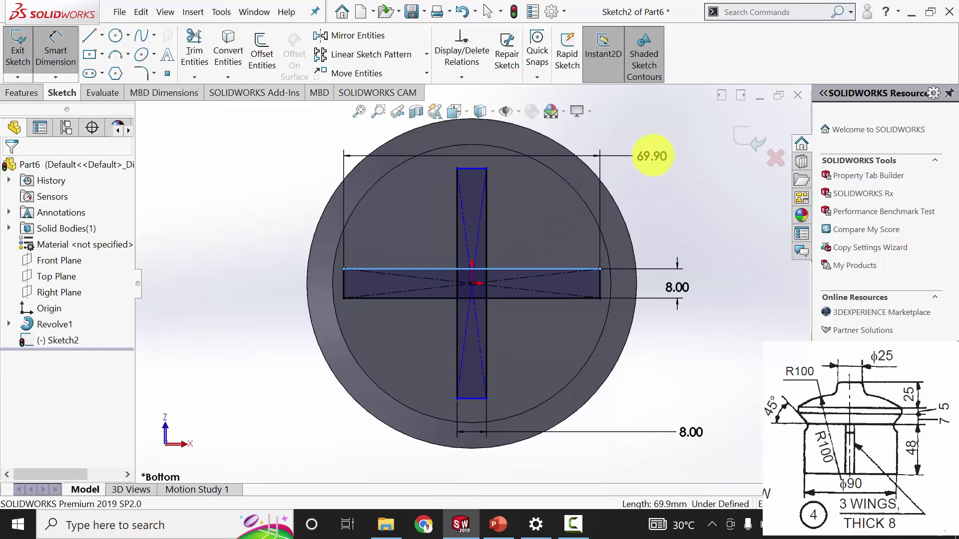
pyautogui.write('90')
pyautogui.press('Return')
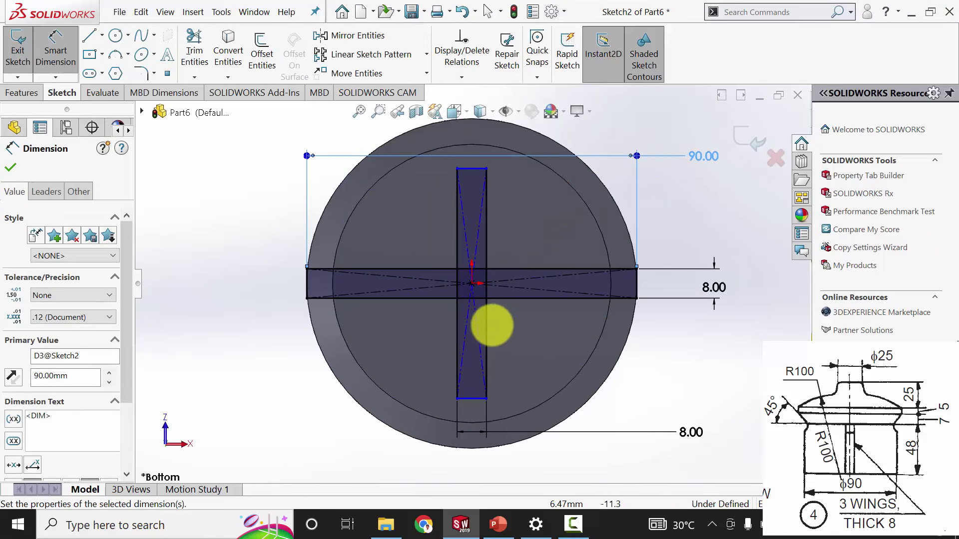
pyautogui.click(485, 323)
pyautogui.click(560, 449)
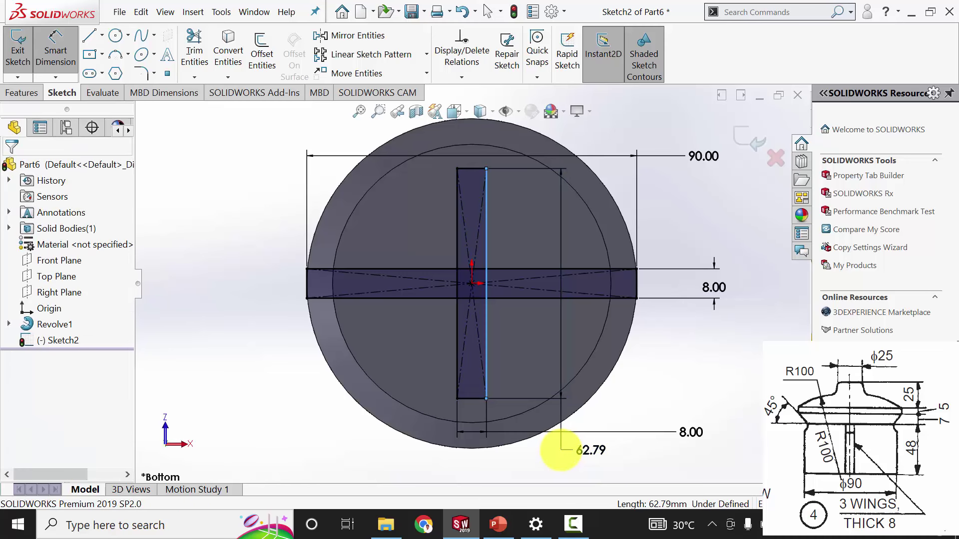
pyautogui.write('90.00mm')
pyautogui.press('Return')
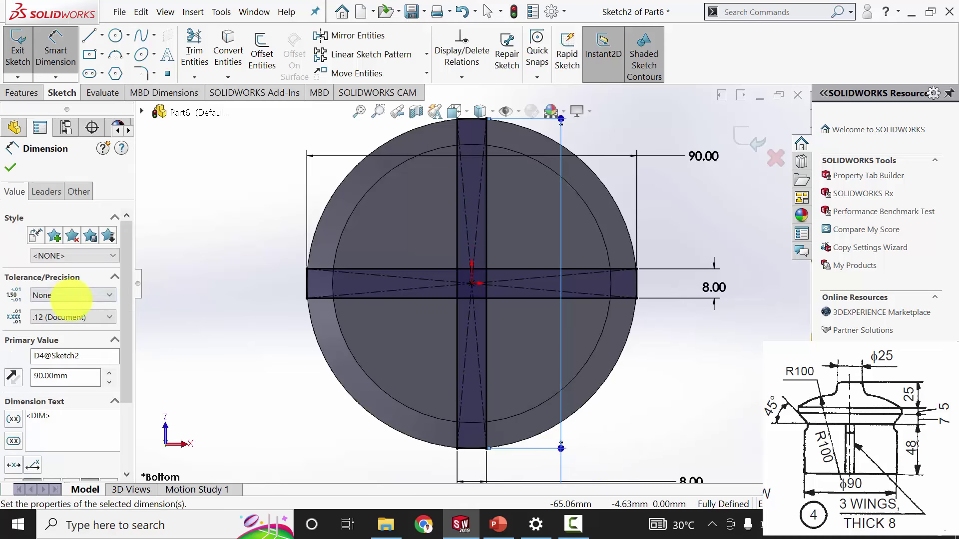
pyautogui.click(10, 167)
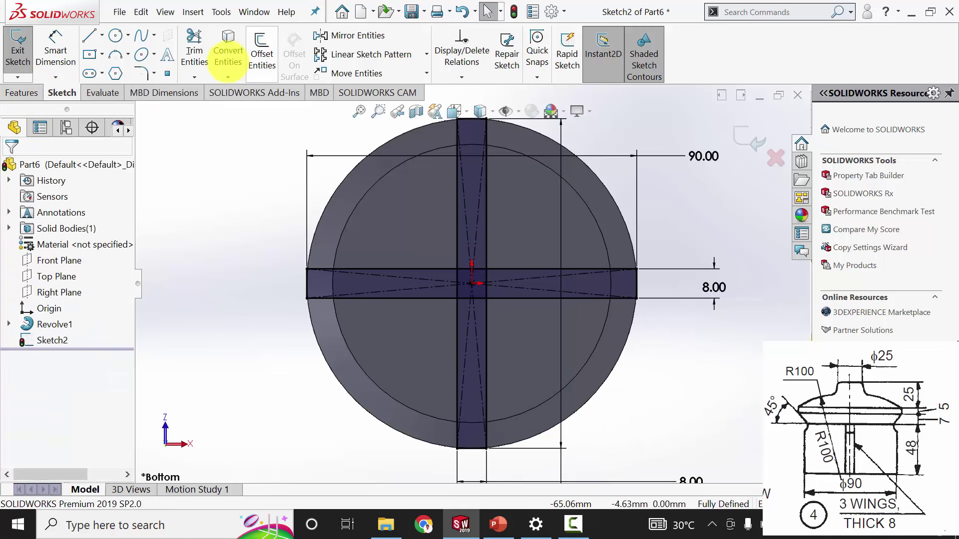
# - Power-trim the line segments inside the central crossing so the two rectangles form one cross-shaped outline
pyautogui.click(195, 54)
pyautogui.scroll(-5, 493, 278)
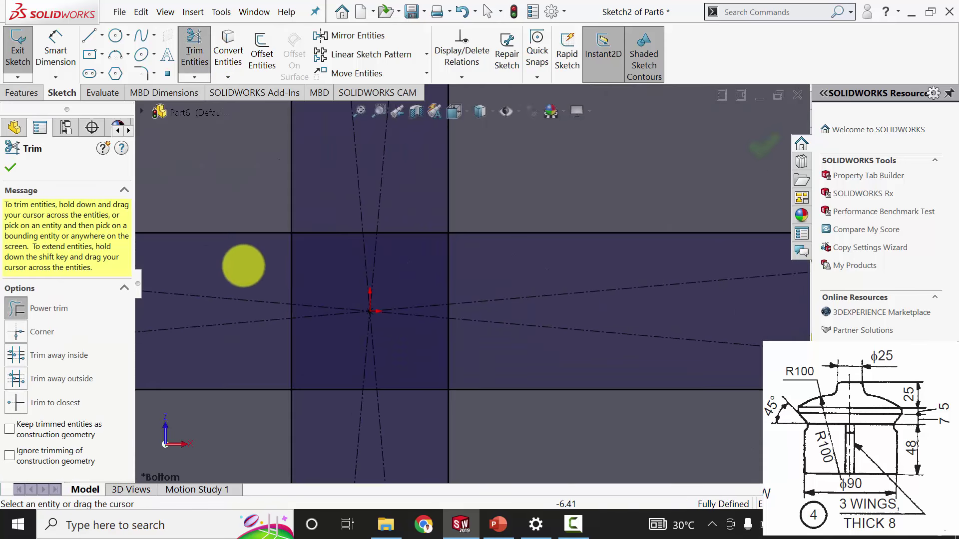
pyautogui.moveTo(249, 265)
pyautogui.mouseDown()
pyautogui.moveTo(321, 339)
pyautogui.moveTo(389, 330)
pyautogui.moveTo(493, 336)
pyautogui.moveTo(377, 397)
pyautogui.moveTo(368, 308)
pyautogui.moveTo(475, 265)
pyautogui.moveTo(385, 210)
pyautogui.moveTo(328, 229)
pyautogui.moveTo(325, 359)
pyautogui.moveTo(385, 301)
pyautogui.mouseUp()
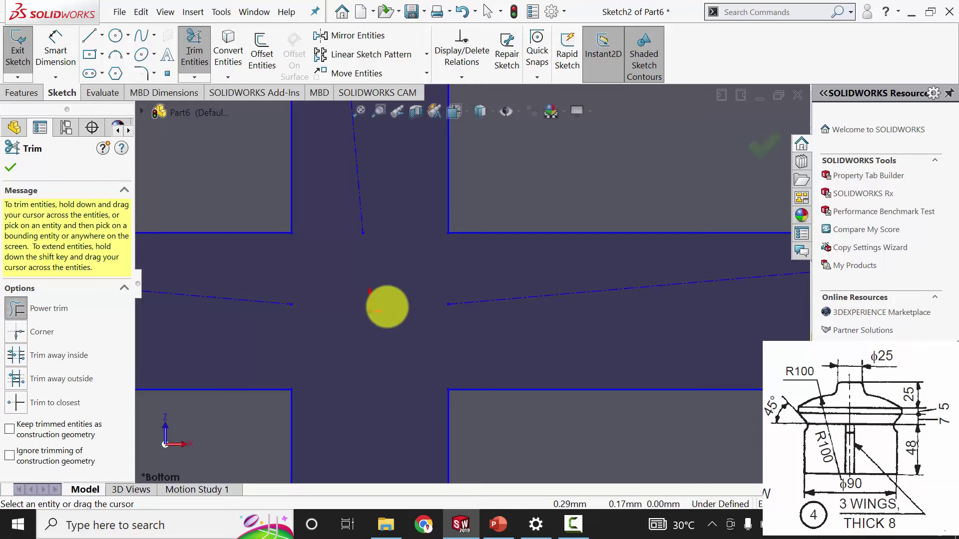
pyautogui.click(10, 167)
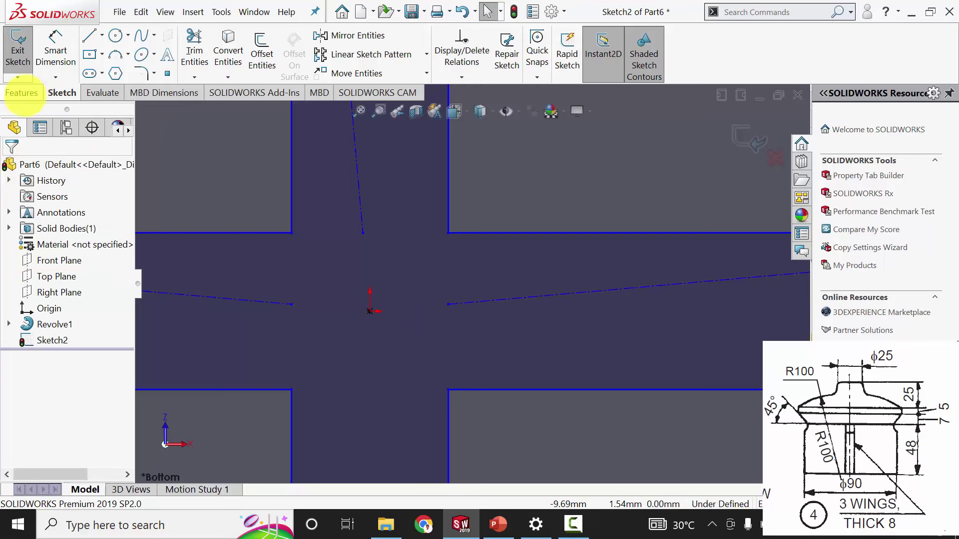
# - Extrude the cross-shaped sketch 48 mm downward from the bottom face, merged with the body, to form the wings
pyautogui.click(19, 91)
pyautogui.click(24, 45)
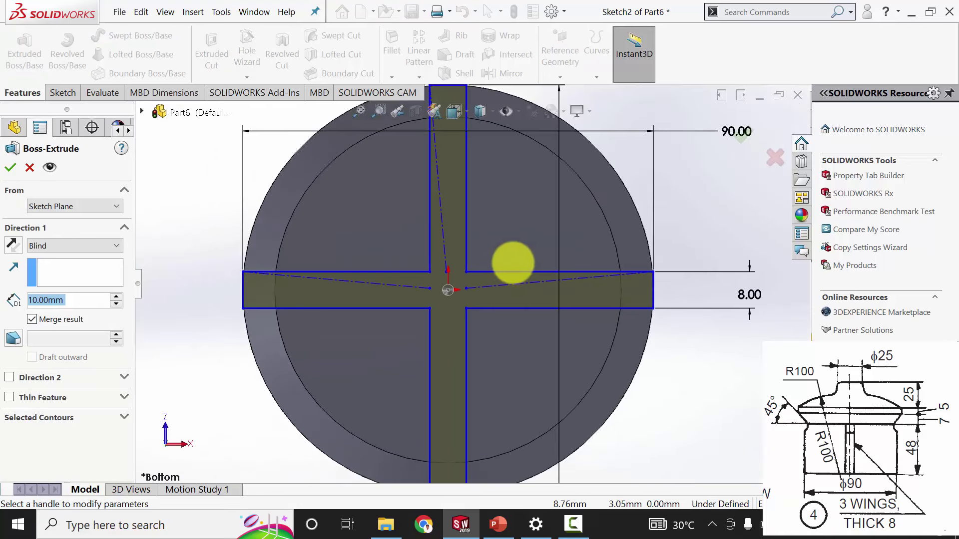
pyautogui.click(79, 300)
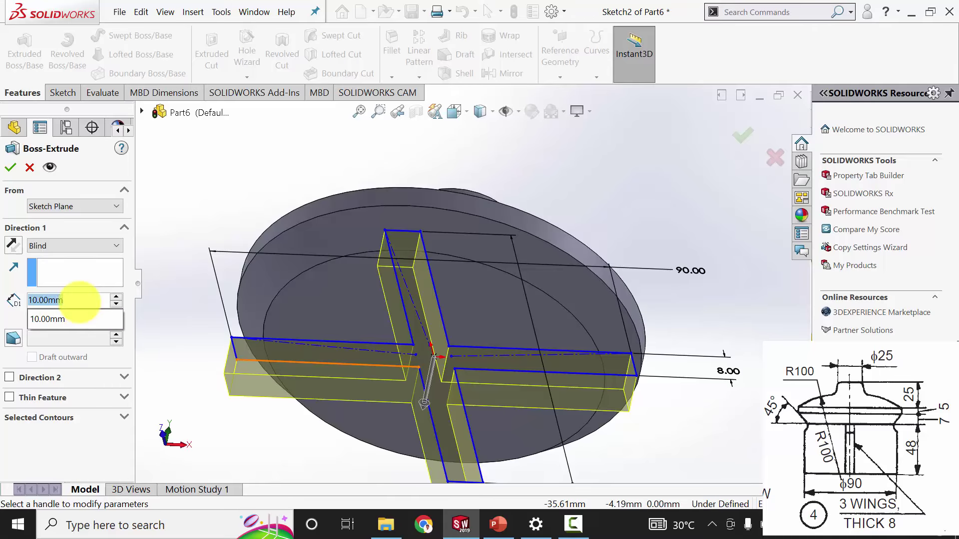
pyautogui.moveTo(80, 302)
pyautogui.mouseDown()
pyautogui.moveTo(27, 305)
pyautogui.moveTo(92, 303)
pyautogui.mouseUp()
pyautogui.write('48')
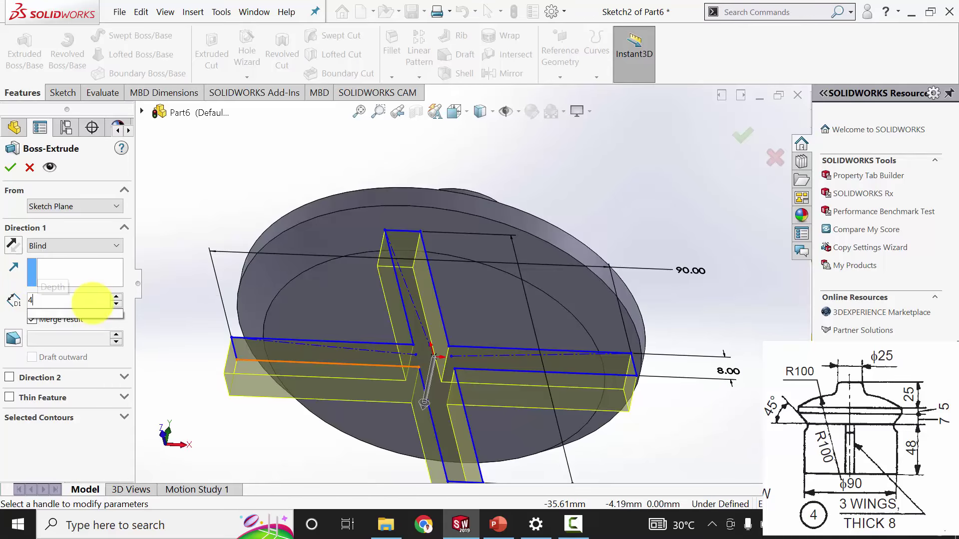
pyautogui.press('Return')
pyautogui.click(10, 167)
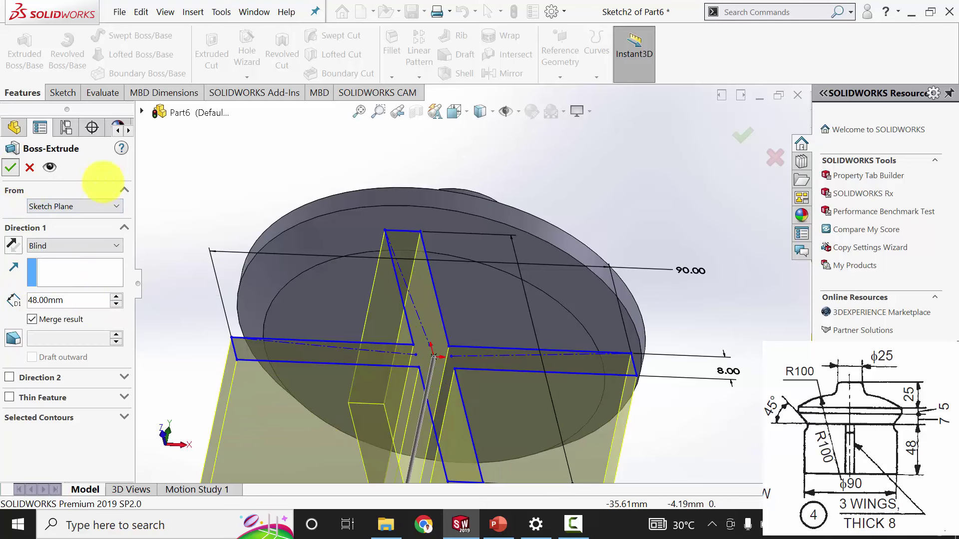
# - Chamfer the upper outer edges of three of the wings with a 3 mm distance and a 45° angle
pyautogui.scroll(3, 450, 275)
pyautogui.click(574, 224)
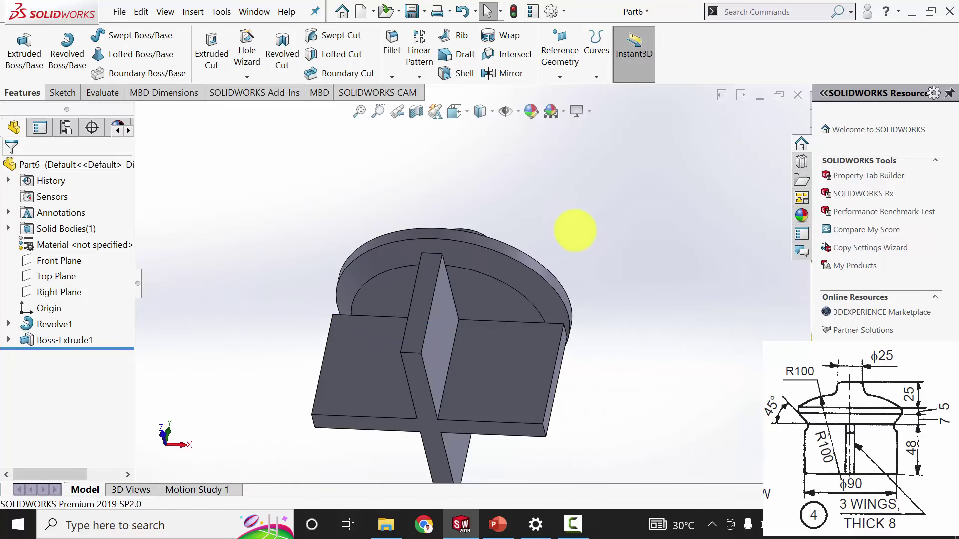
pyautogui.moveTo(574, 224)
pyautogui.mouseDown(button='middle')
pyautogui.moveTo(653, 343)
pyautogui.moveTo(653, 332)
pyautogui.moveTo(619, 368)
pyautogui.moveTo(550, 300)
pyautogui.mouseUp(button='middle')
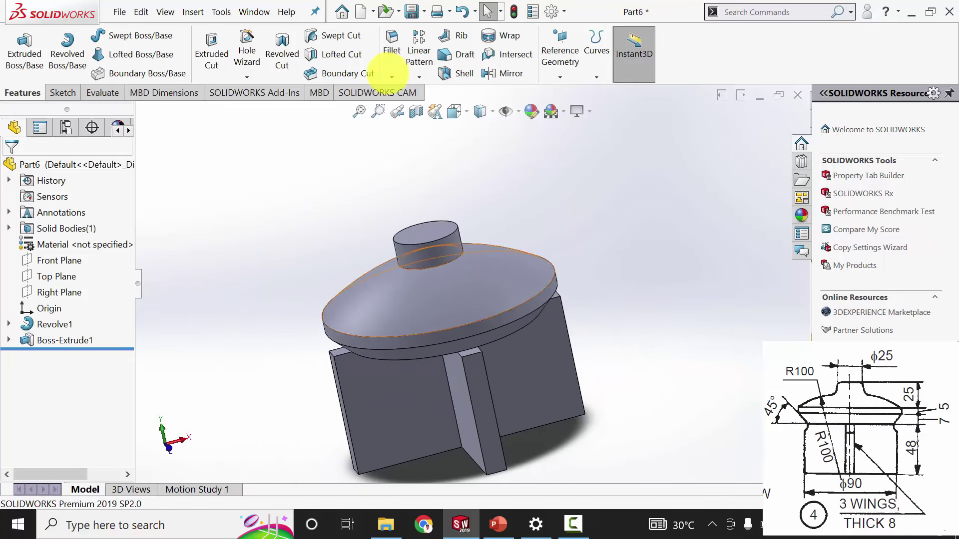
pyautogui.click(391, 78)
pyautogui.click(424, 110)
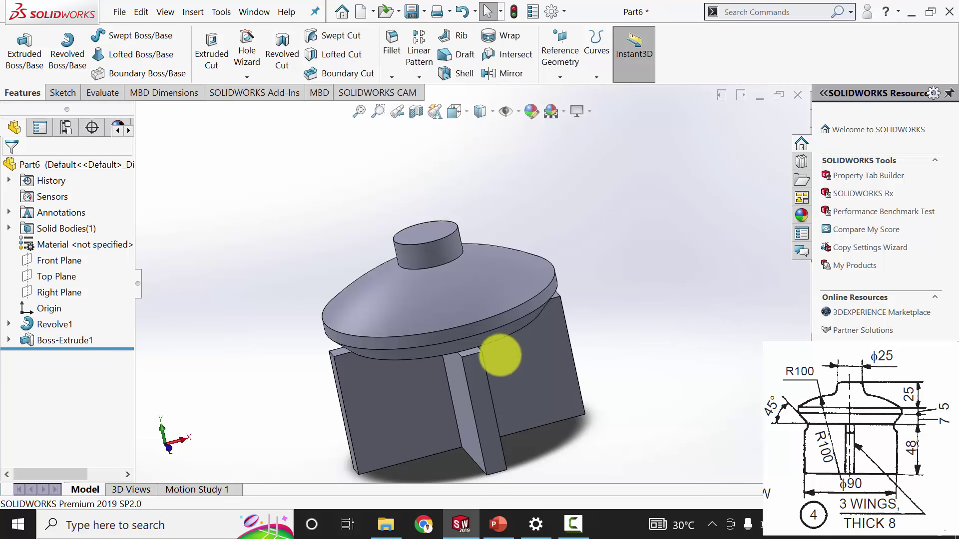
pyautogui.click(573, 358)
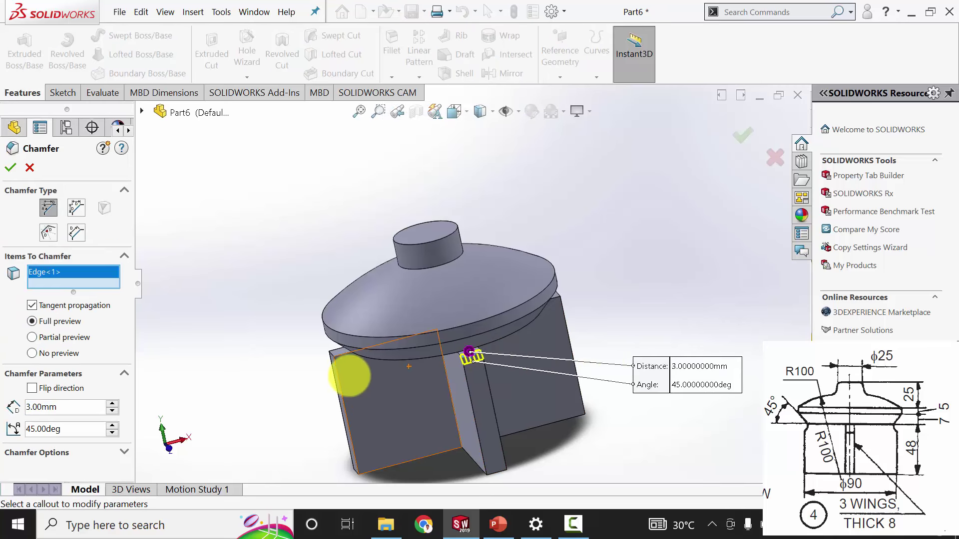
pyautogui.click(331, 357)
pyautogui.moveTo(310, 396); pyautogui.dragTo(499, 380, button='middle')
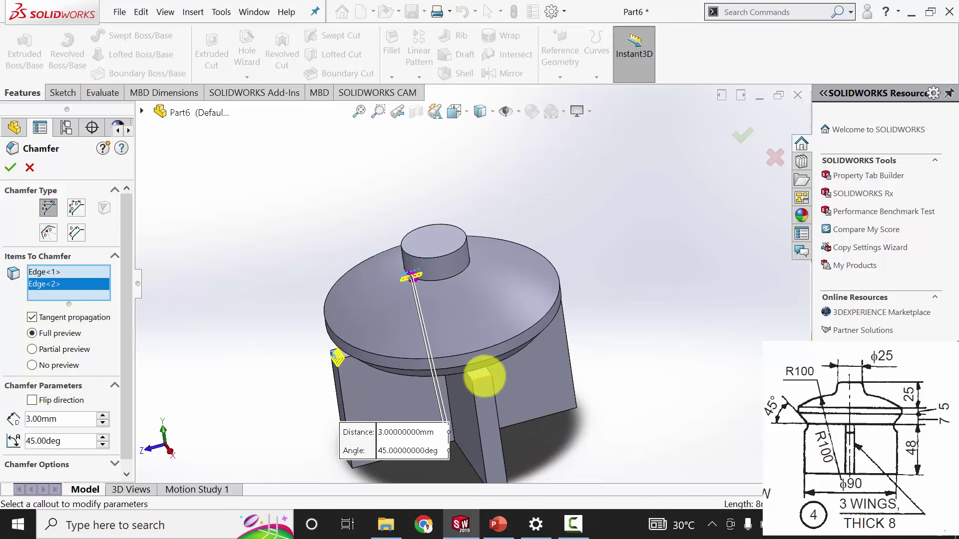
pyautogui.click(477, 377)
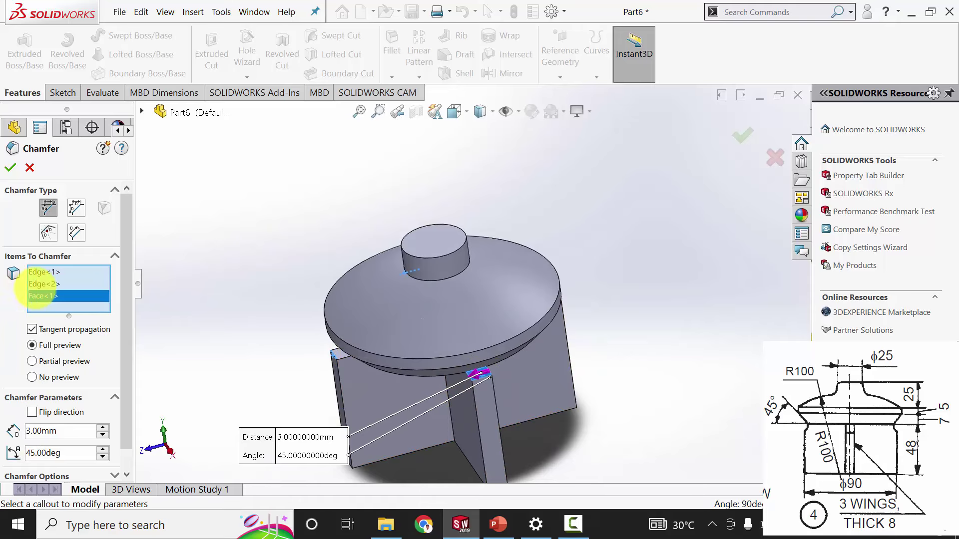
pyautogui.press('Delete')
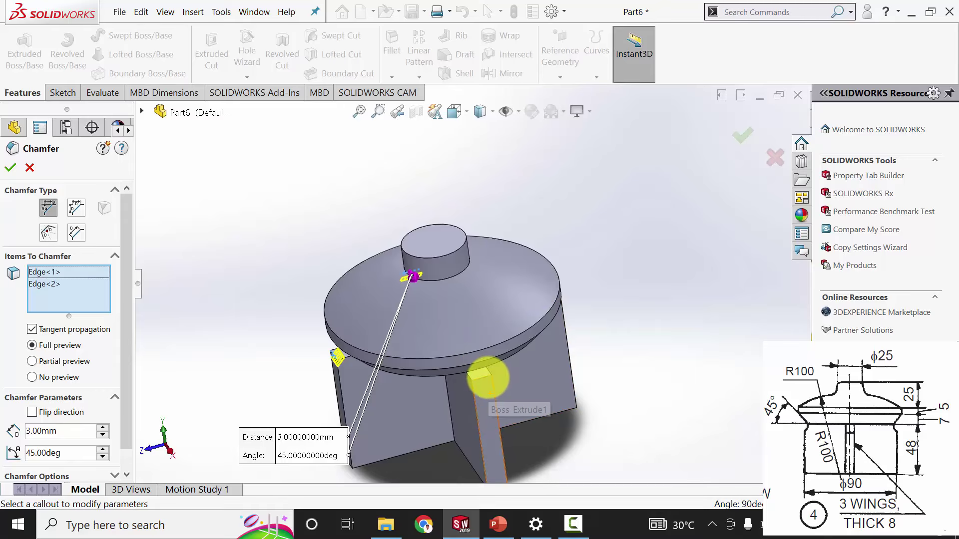
pyautogui.click(482, 376)
pyautogui.moveTo(385, 417); pyautogui.dragTo(475, 364, button='middle')
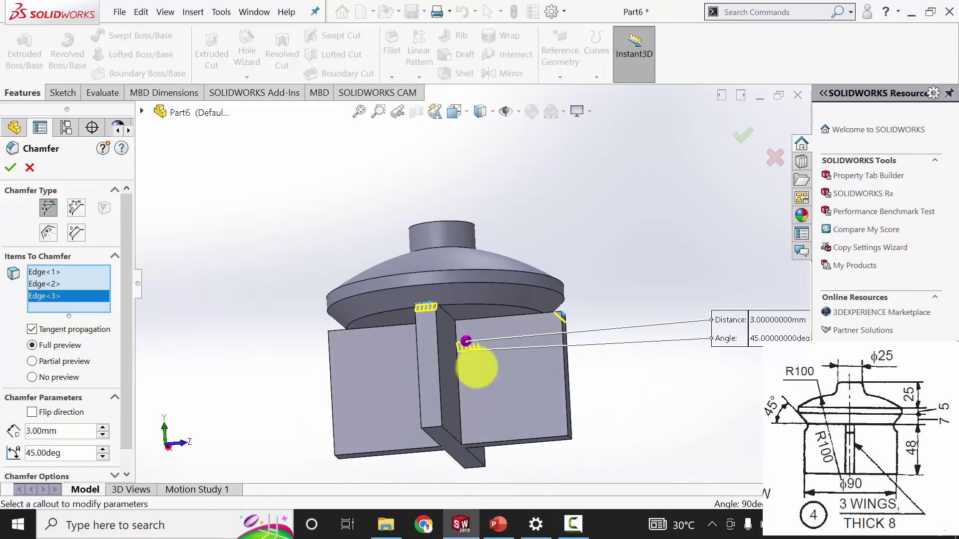
pyautogui.click(11, 167)
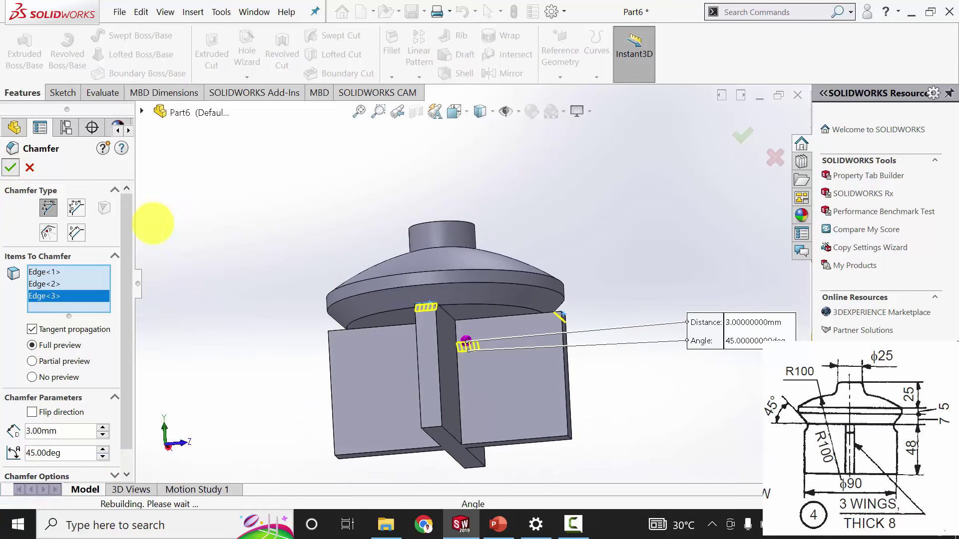
# - Edit the wing chamfer to include the upper outer edge of the fourth wing
pyautogui.moveTo(284, 325); pyautogui.dragTo(331, 357, button='middle')
pyautogui.rightClick(56, 356)
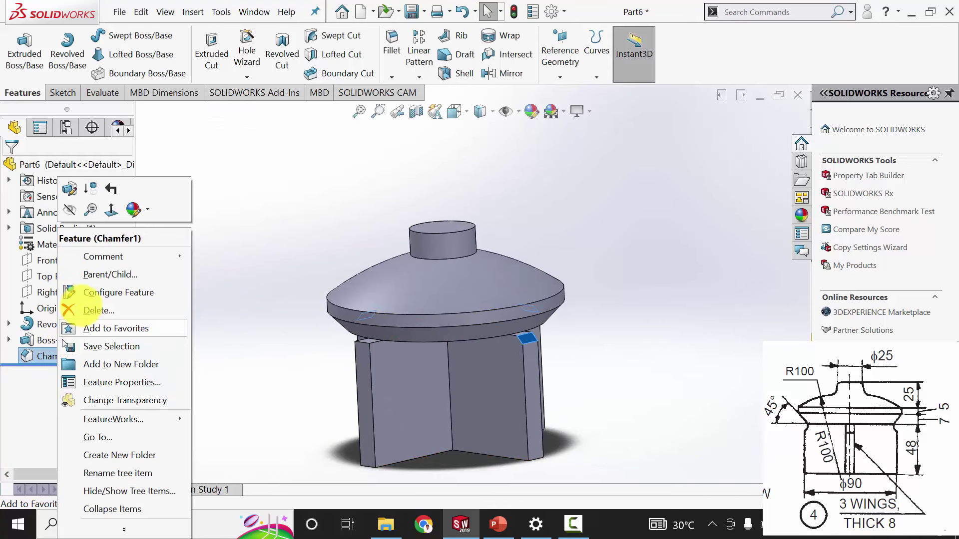
pyautogui.click(71, 186)
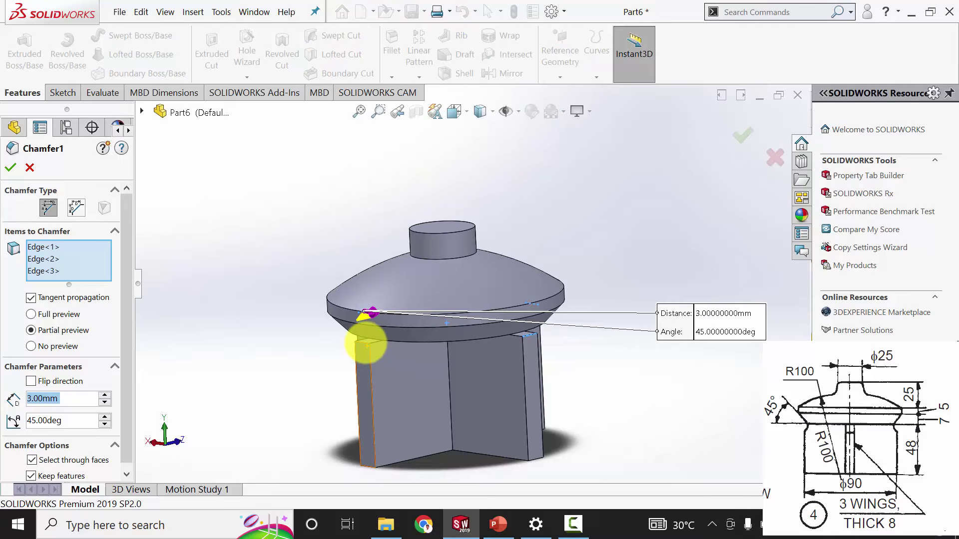
pyautogui.click(364, 342)
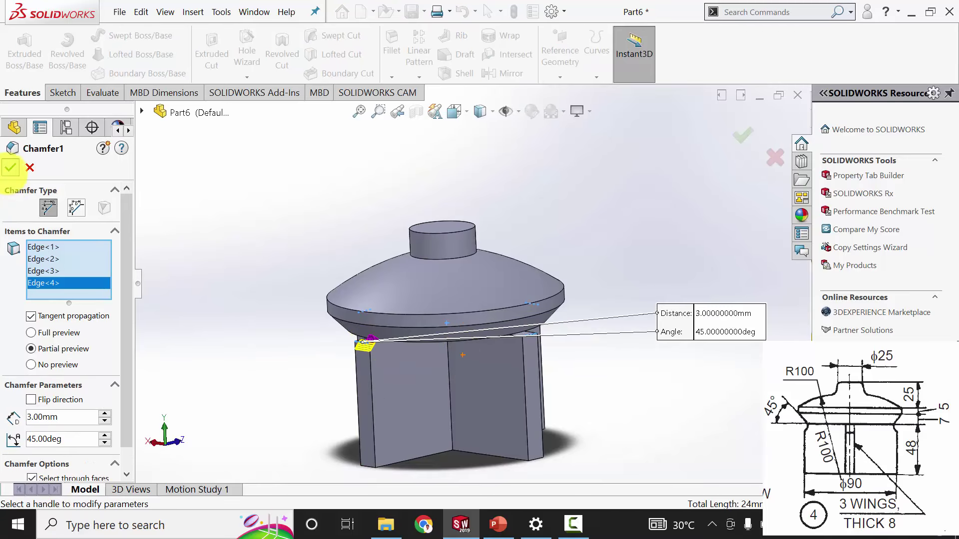
pyautogui.click(10, 167)
pyautogui.moveTo(256, 339); pyautogui.dragTo(334, 352, button='middle')
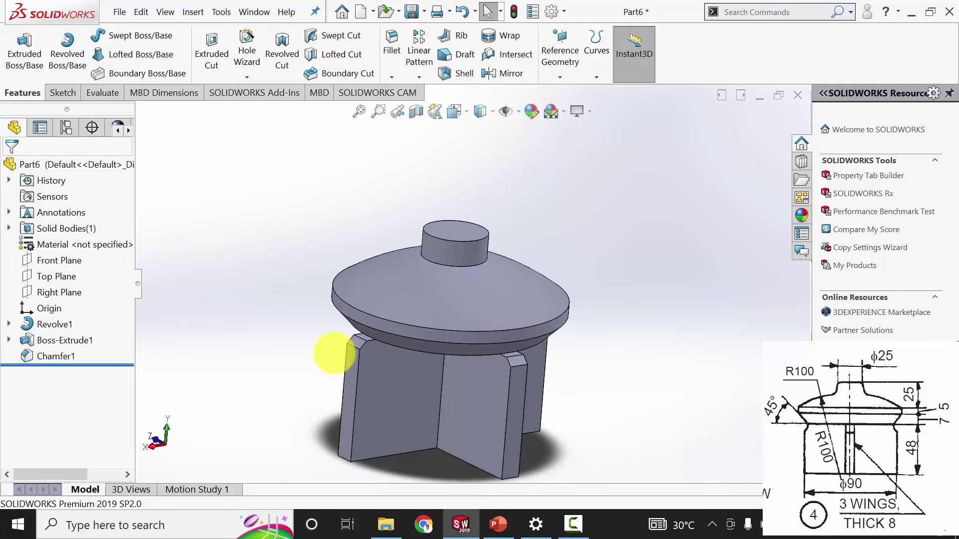
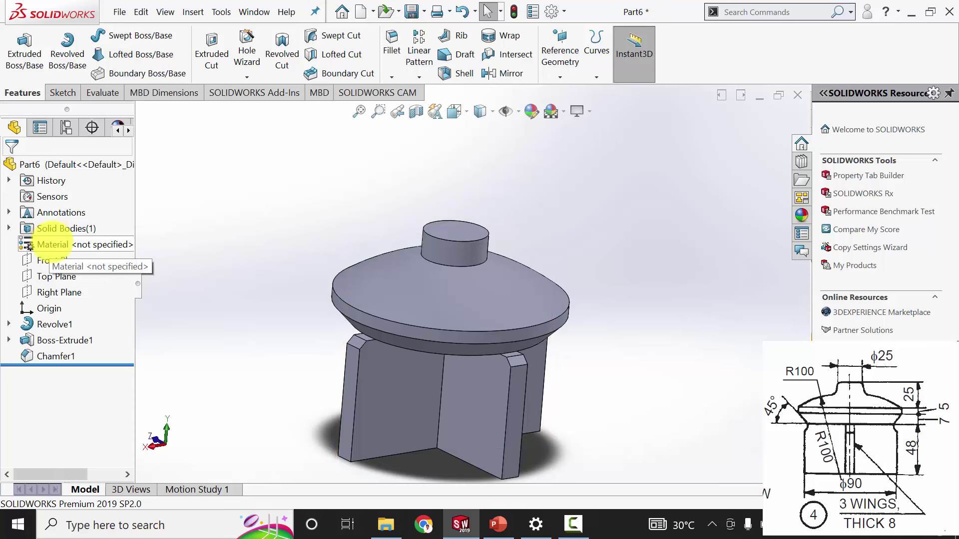
# - Assign Brass as the part's material and save the part as 4 in the New folder directory
pyautogui.rightClick(50, 244)
pyautogui.click(110, 334)
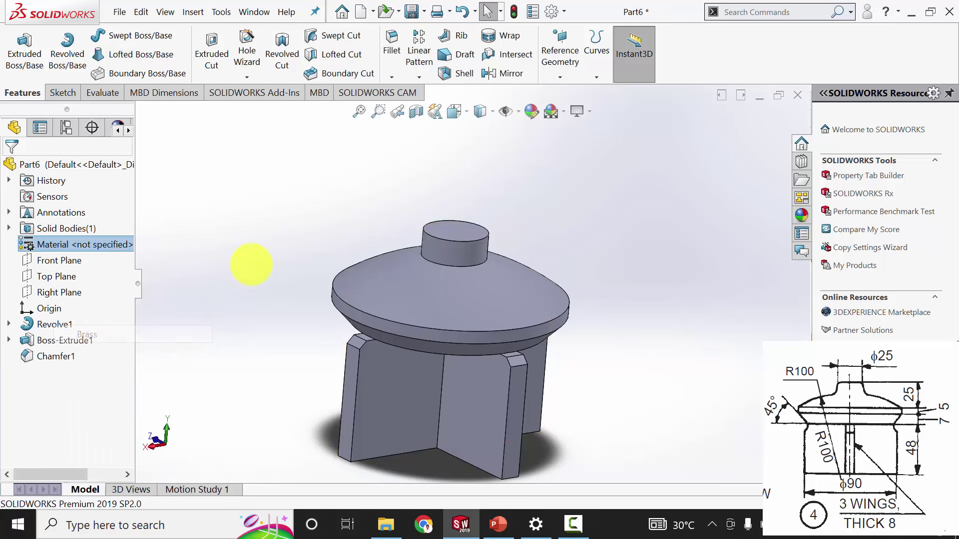
pyautogui.click(411, 12)
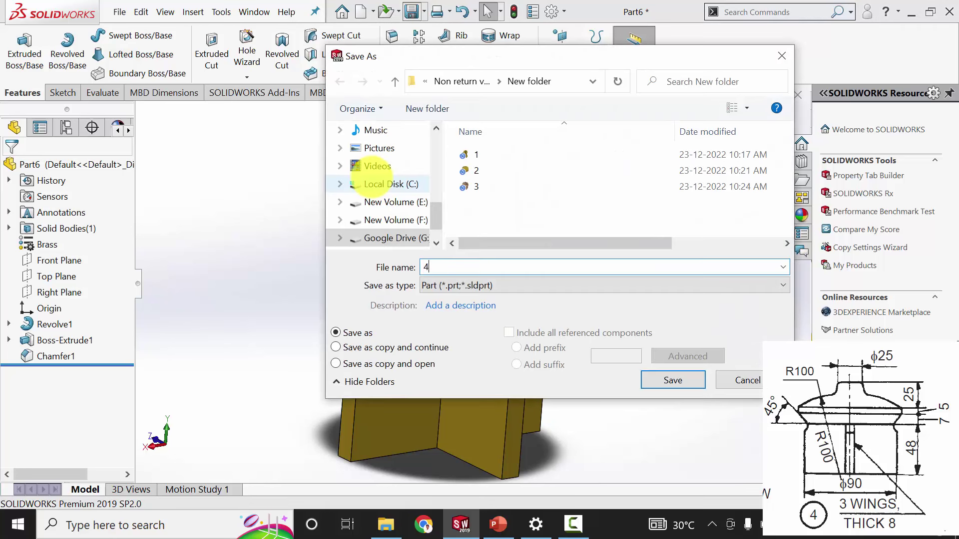
pyautogui.press('Return')
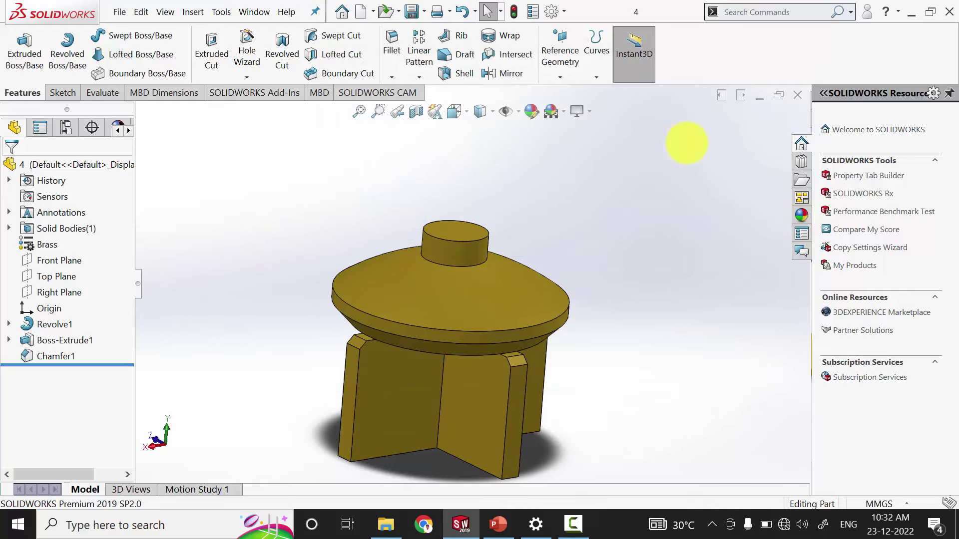
# - Close the finished valve part and create a new part document
pyautogui.click(797, 95)
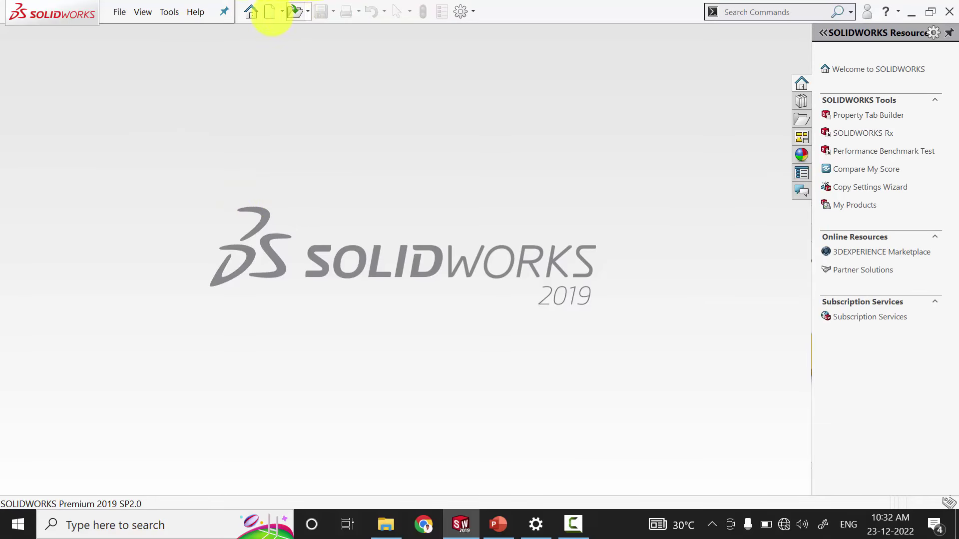
pyautogui.hotkey('ctrl', 'n')
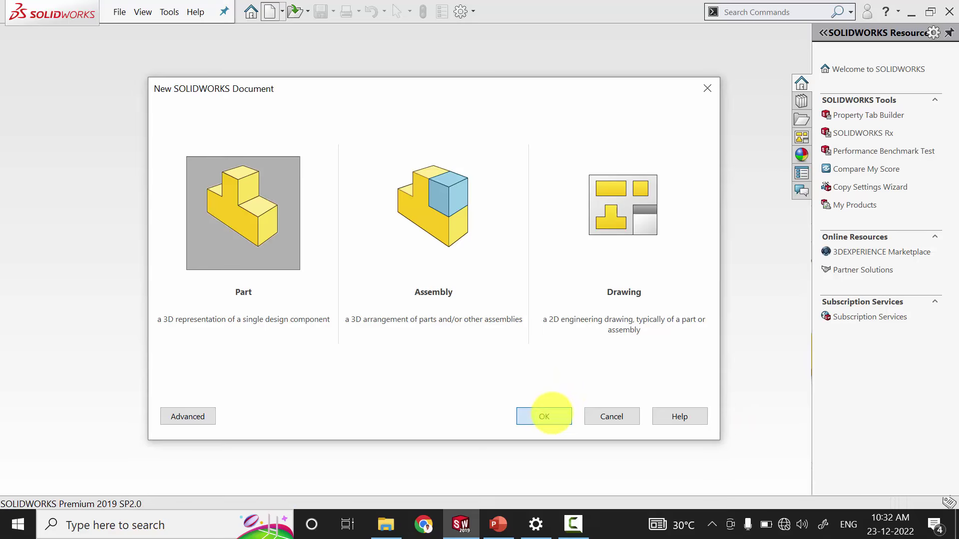
pyautogui.click(547, 415)
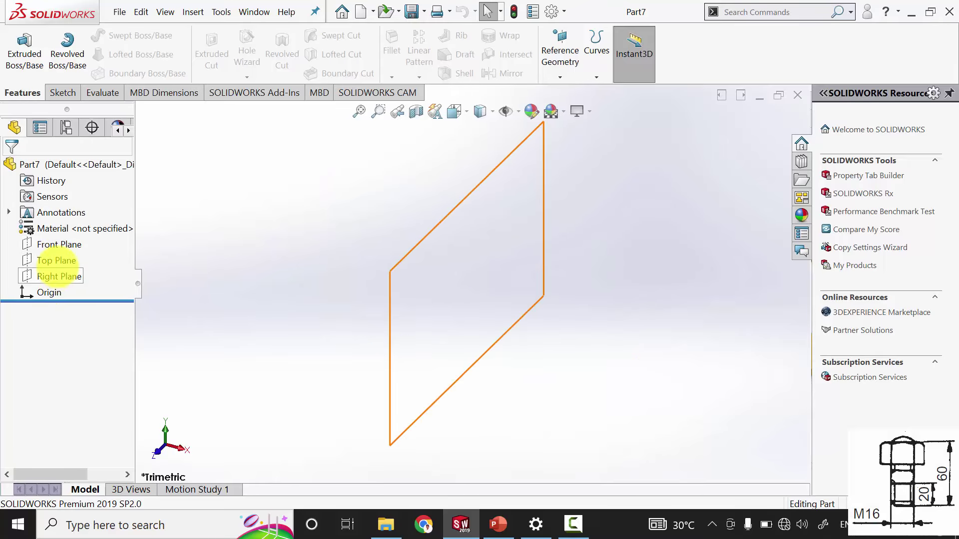
# - Sketch a six-sided inscribed-circle polygon about 135 mm across flats on the Top Plane, centred on the origin
pyautogui.click(56, 260)
pyautogui.click(86, 242)
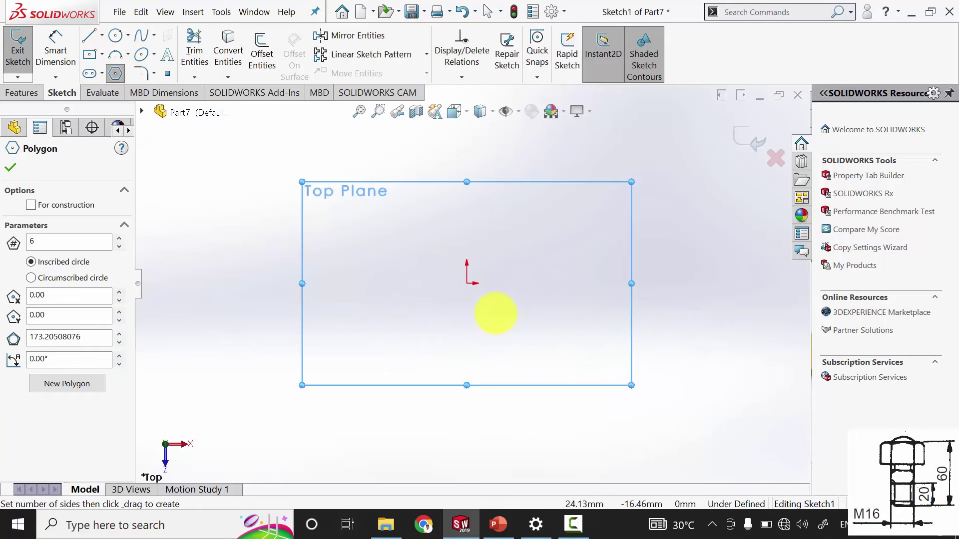
pyautogui.moveTo(471, 283); pyautogui.dragTo(610, 283)
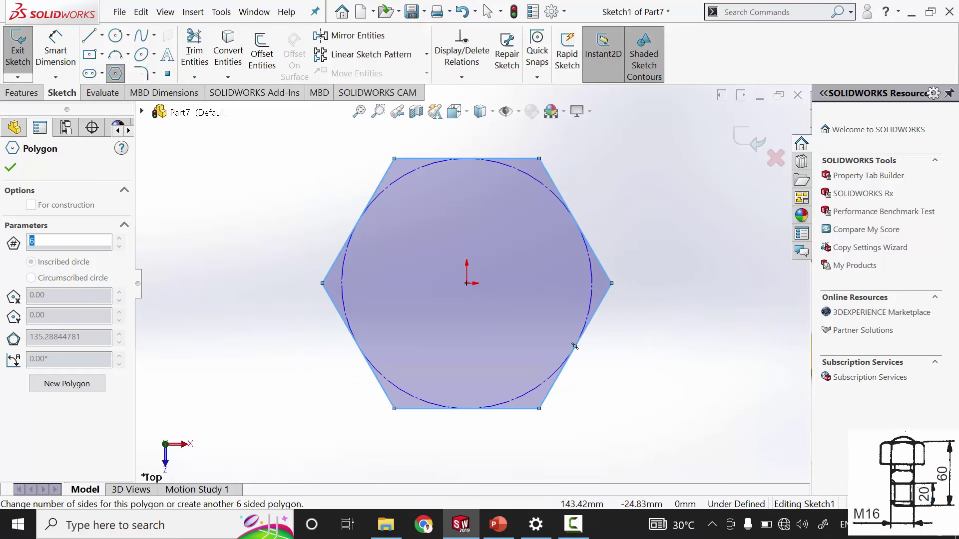
pyautogui.click(11, 168)
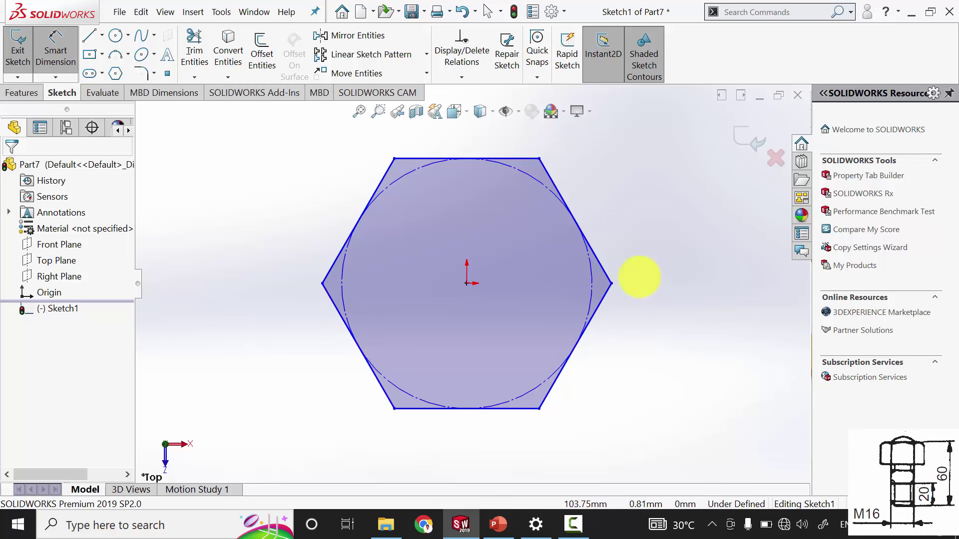
# - Dimension the hexagon's inscribed circle with a diameter of 16+10 mm, giving 26 mm
pyautogui.click(592, 277)
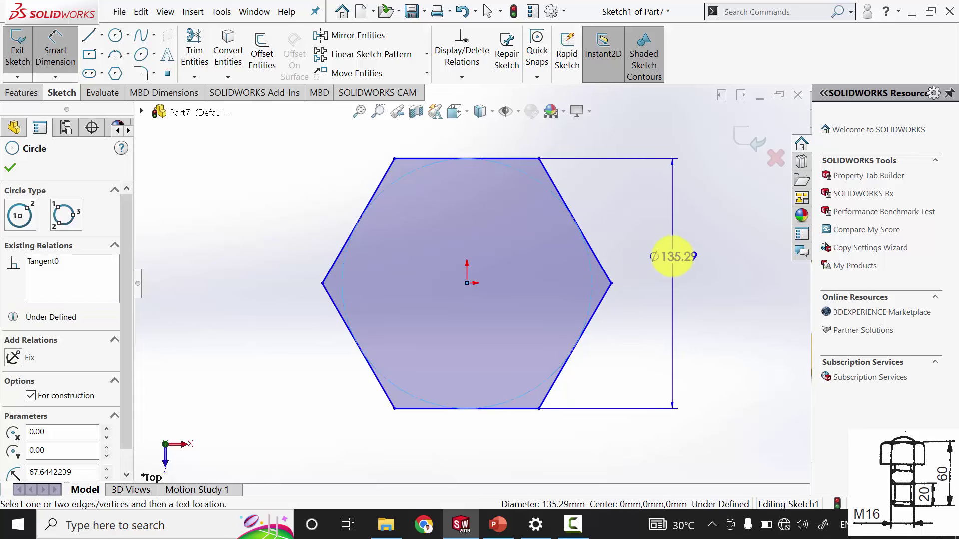
pyautogui.click(672, 256)
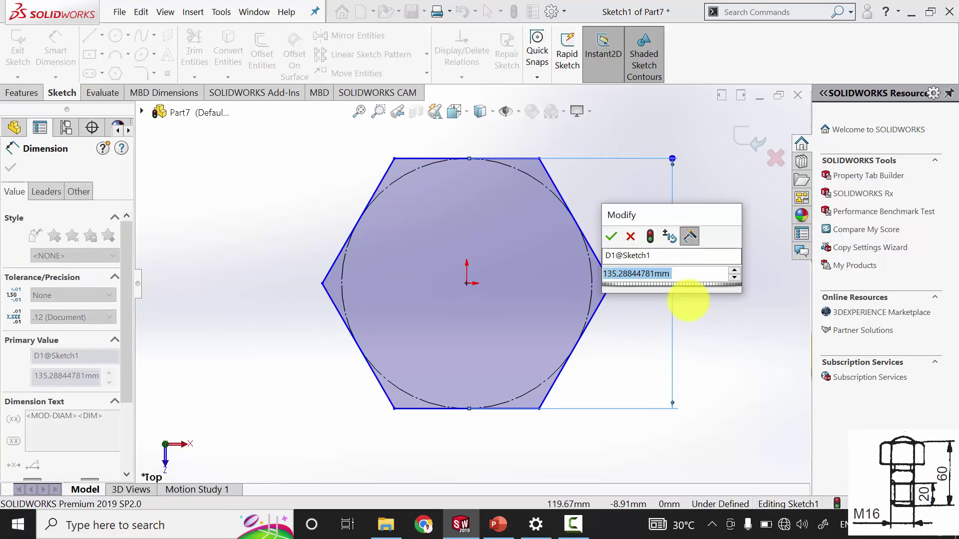
pyautogui.write('16')
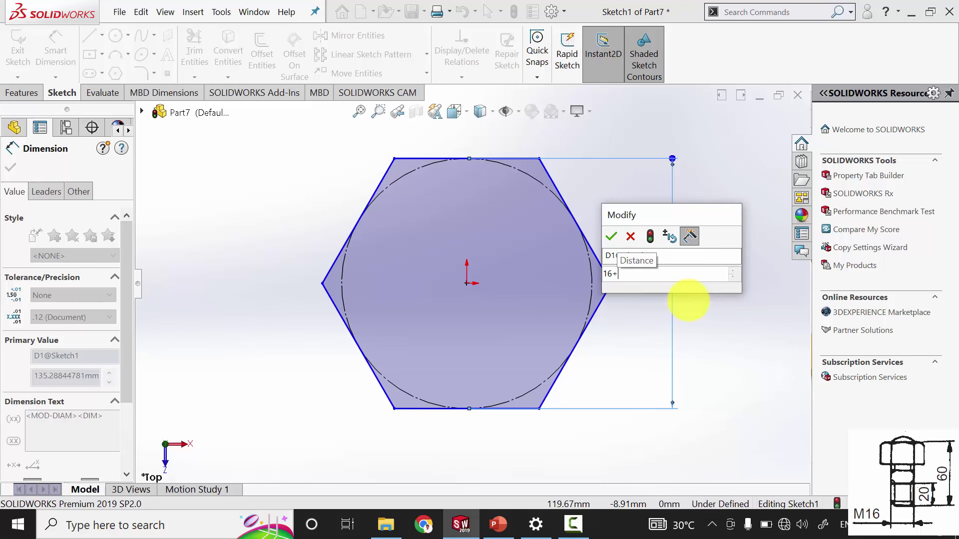
pyautogui.write('+10')
pyautogui.press('Return')
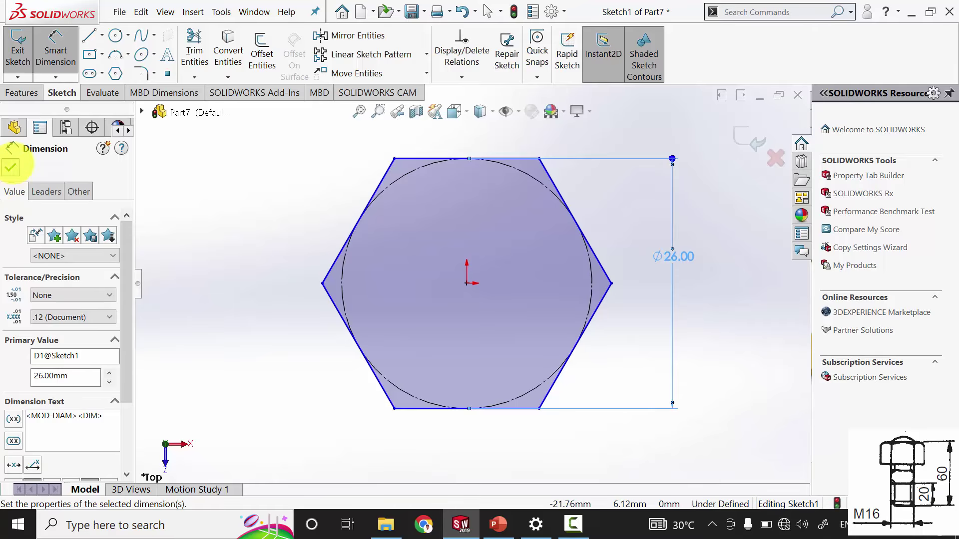
pyautogui.click(10, 167)
# - Extrude the hexagon sketch 20 mm upward as a blind boss to form the bolt head
pyautogui.click(20, 91)
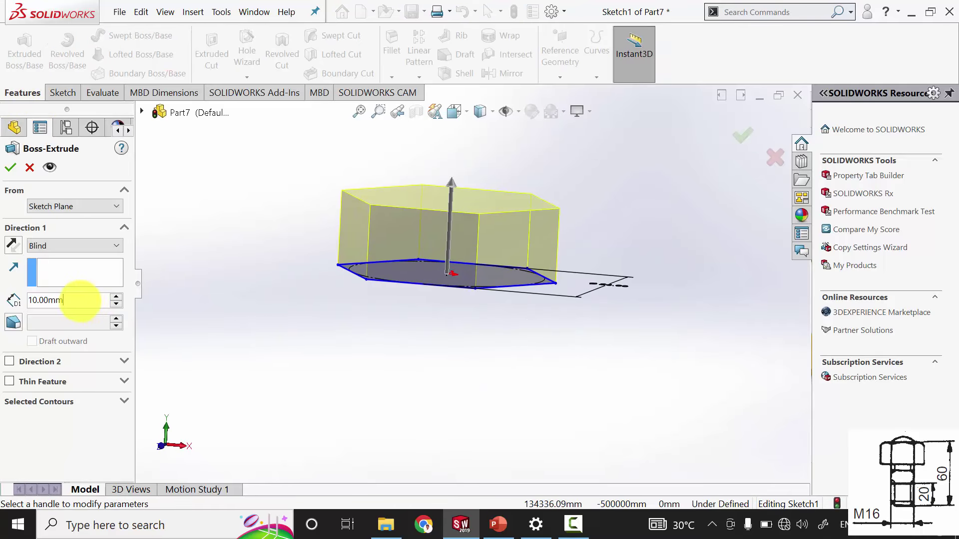
pyautogui.write('20')
pyautogui.press('Return')
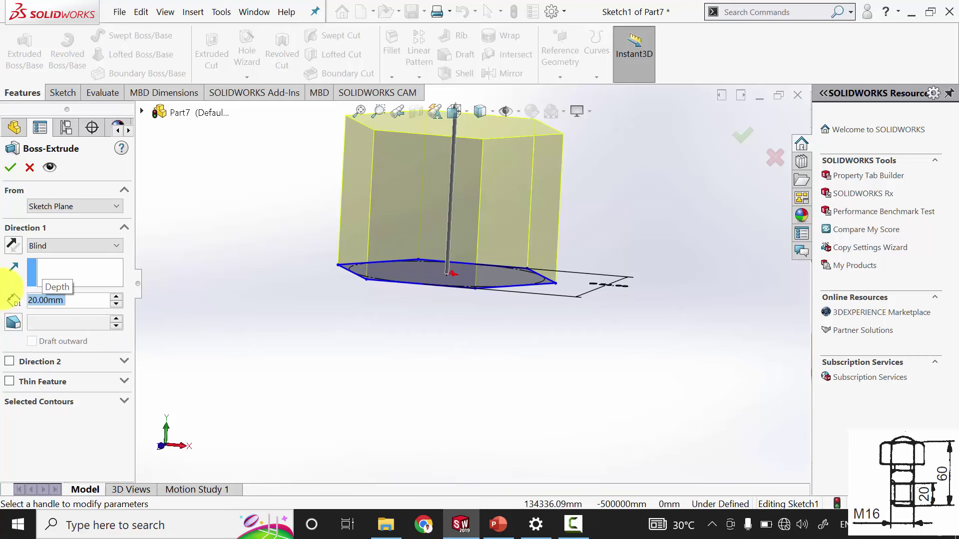
pyautogui.click(10, 168)
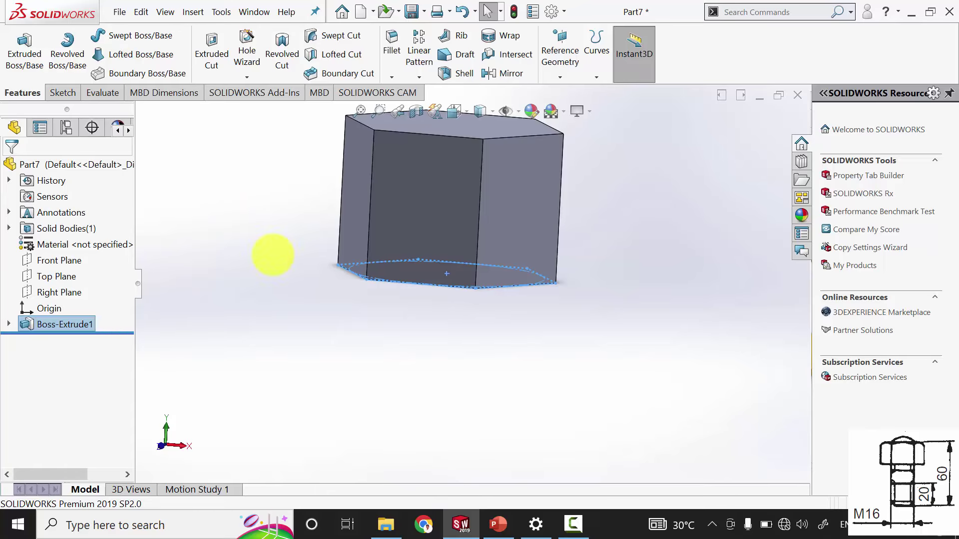
# - Fillet the edges of the hexagonal head's top face with a 3 mm radius
pyautogui.click(424, 316)
pyautogui.moveTo(424, 316); pyautogui.dragTo(351, 156, button='middle')
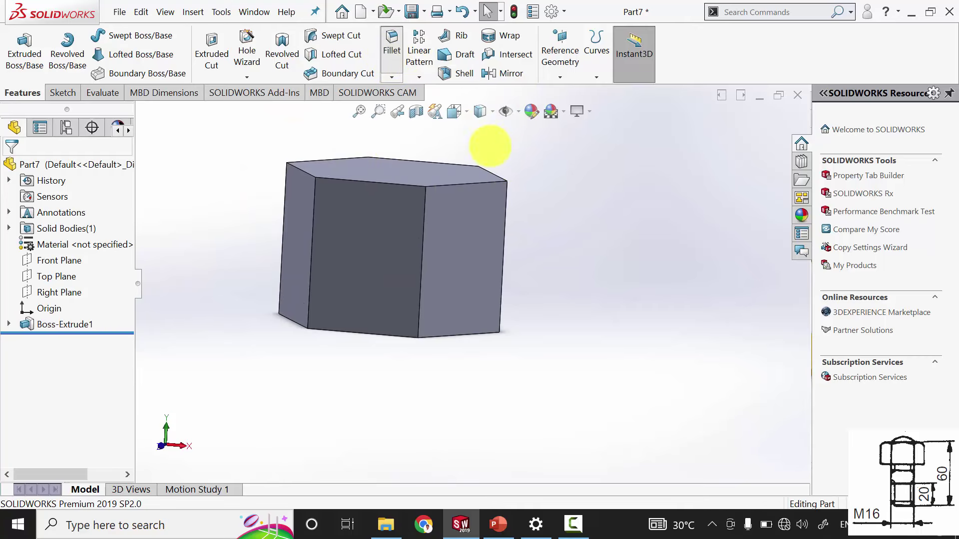
pyautogui.click(415, 171)
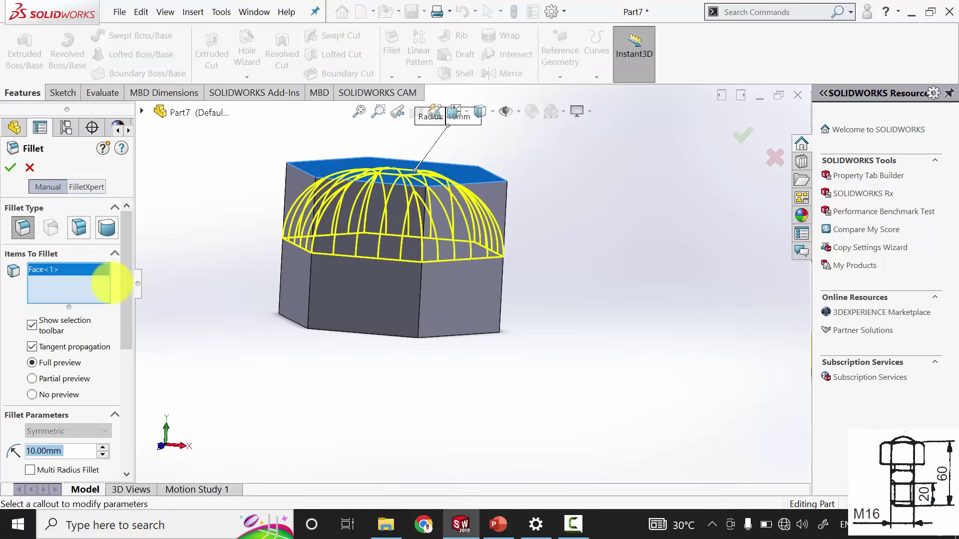
pyautogui.write('3')
pyautogui.press('Return')
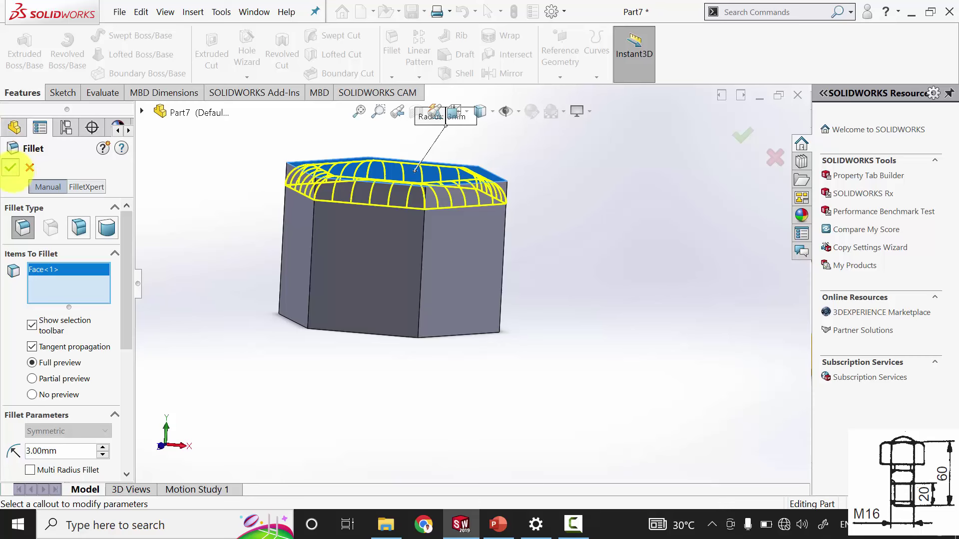
pyautogui.click(10, 168)
# - Sketch a circle about 11.5 mm in diameter on the hexagonal head's underside, centred on the origin
pyautogui.moveTo(353, 360); pyautogui.dragTo(333, 270, button='middle')
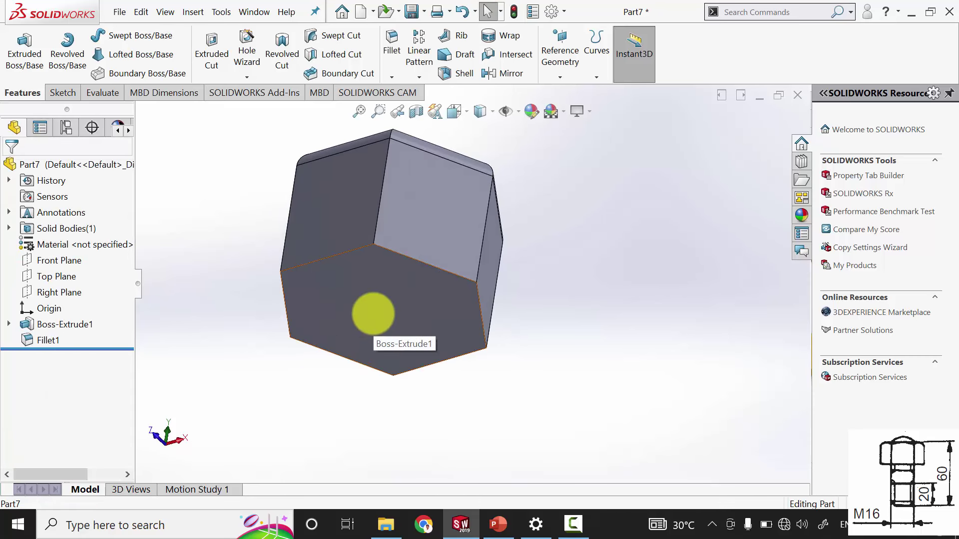
pyautogui.click(373, 313)
pyautogui.click(435, 282)
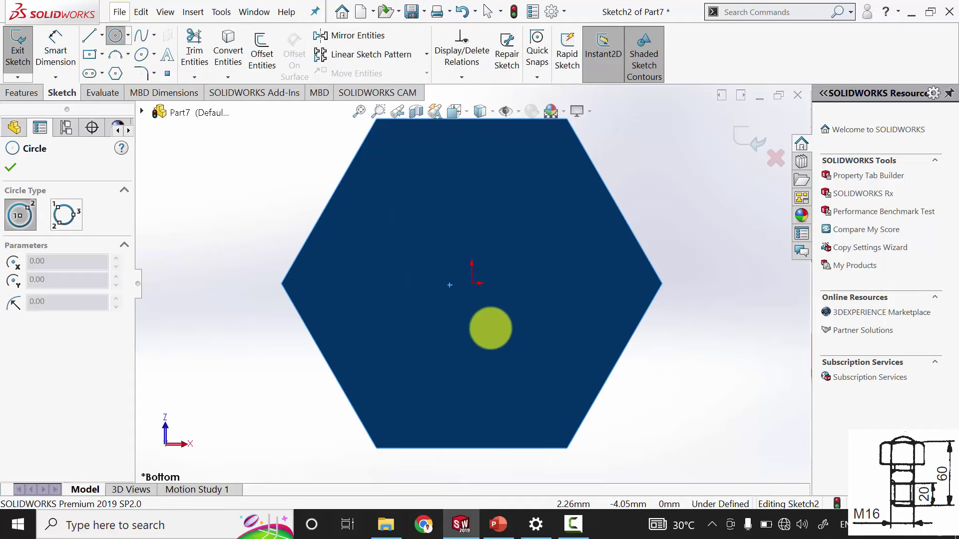
pyautogui.moveTo(472, 284); pyautogui.dragTo(524, 231)
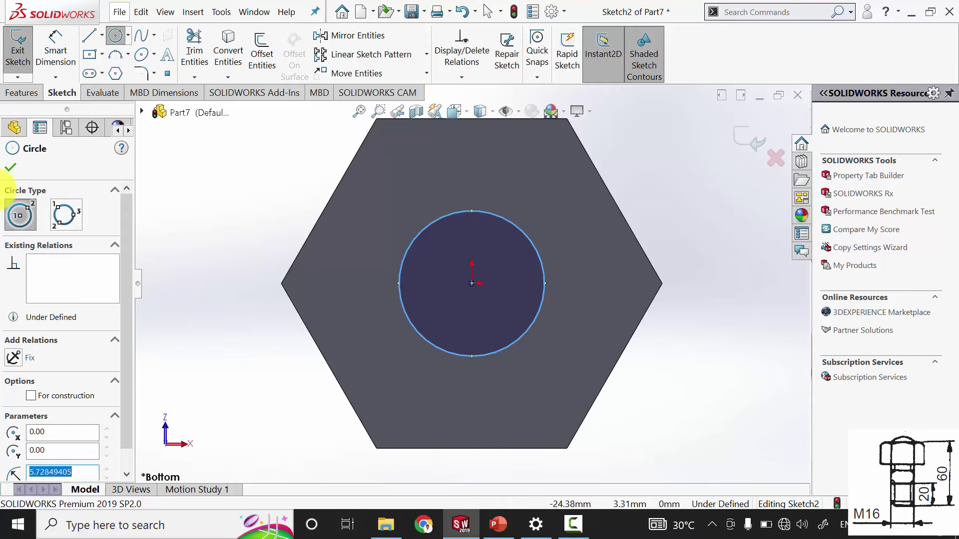
pyautogui.click(10, 167)
# - Dimension the shank circle with a diameter of 16 mm
pyautogui.click(55, 50)
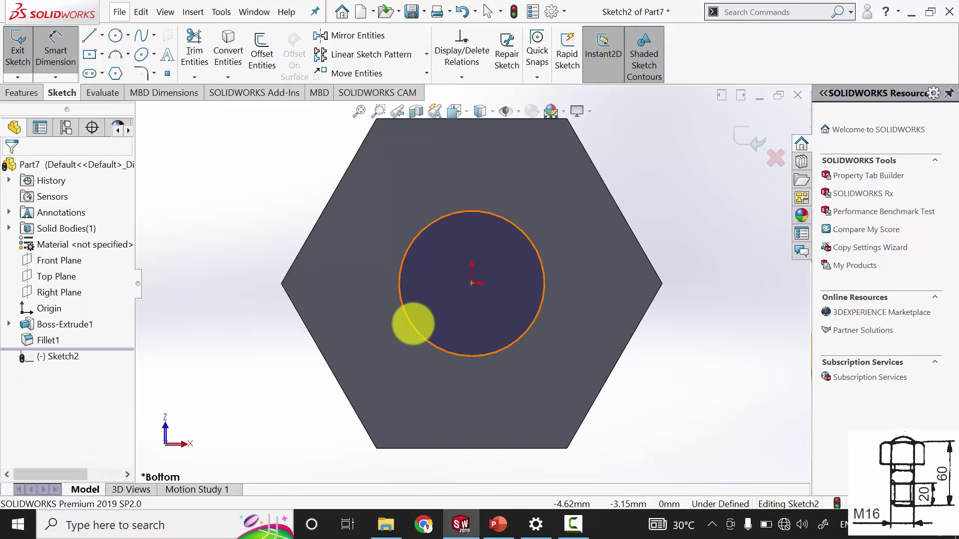
pyautogui.click(324, 283)
pyautogui.click(262, 325)
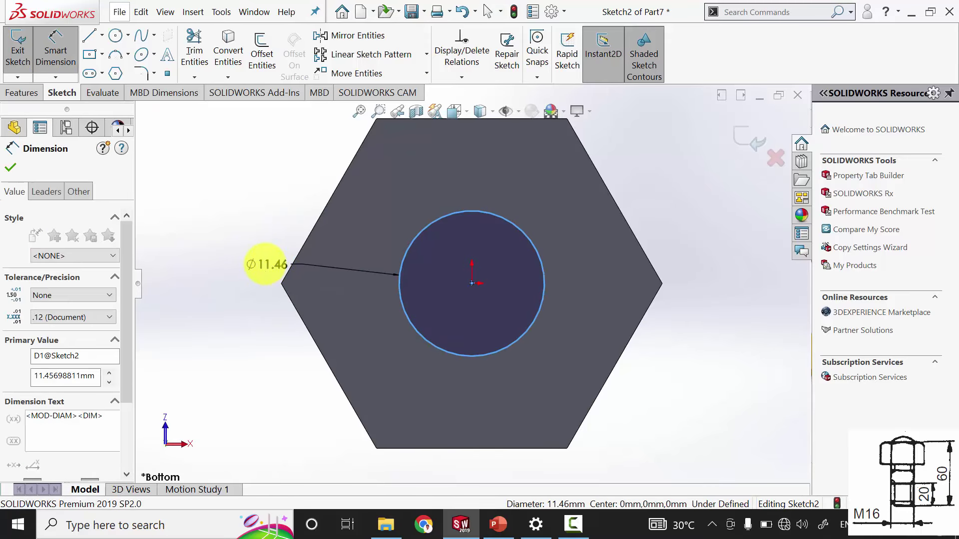
pyautogui.write('16')
pyautogui.press('Return')
pyautogui.click(10, 167)
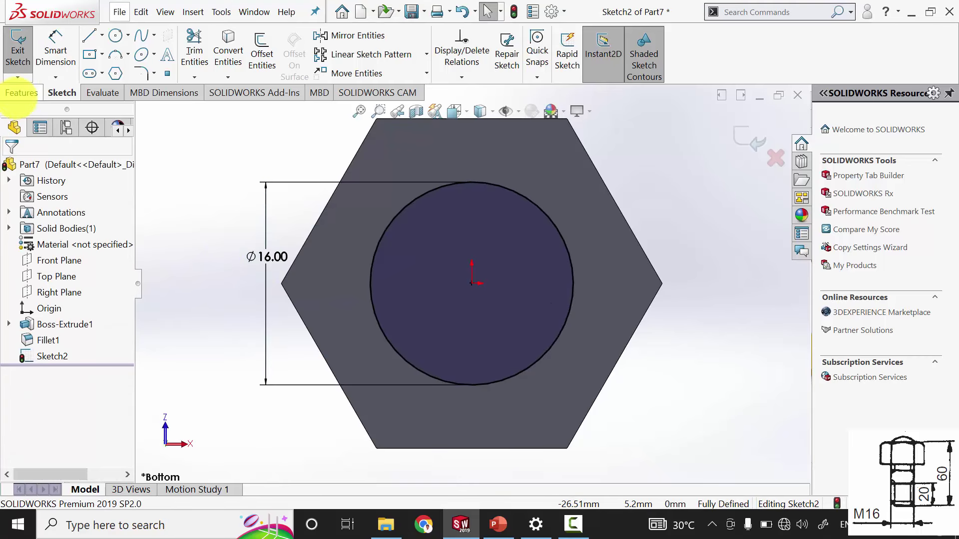
# - Extrude the circle 40 mm away from the head as a blind boss to form the bolt shank
pyautogui.click(22, 92)
pyautogui.click(24, 50)
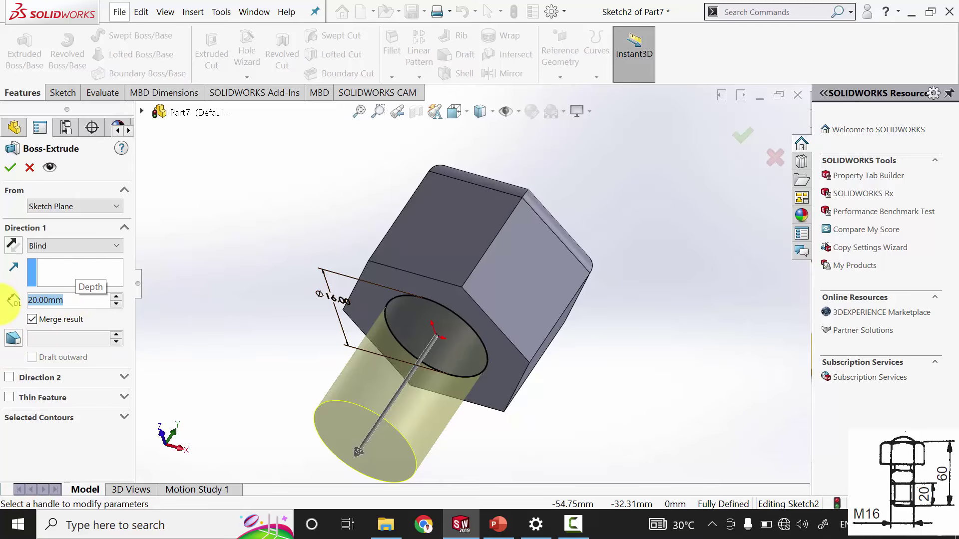
pyautogui.write('40')
pyautogui.press('Return')
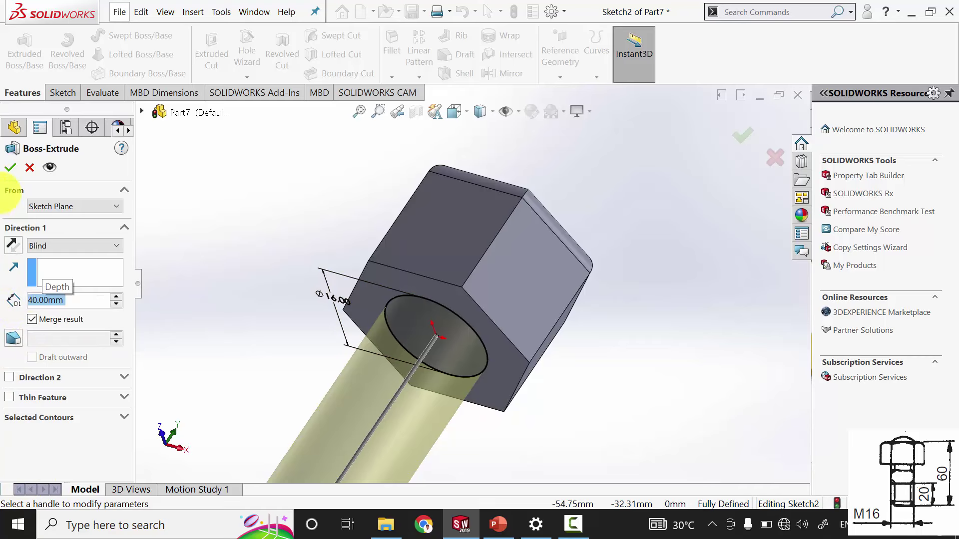
pyautogui.click(10, 167)
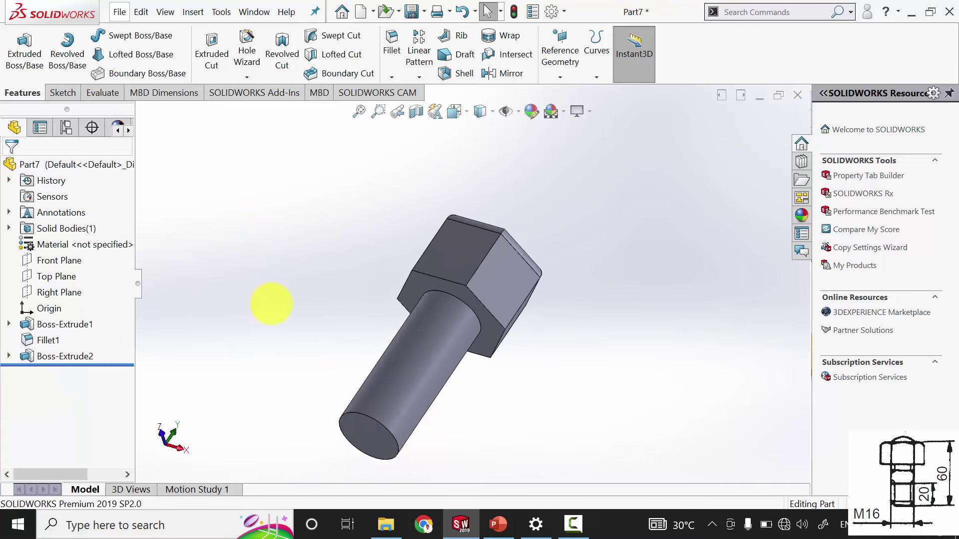
# - Cut a Metric Die thread from the circular edge at the shank's free end with a blind depth of 20 mm
pyautogui.moveTo(308, 303); pyautogui.dragTo(373, 369, button='middle')
pyautogui.scroll(-3, 498, 353)
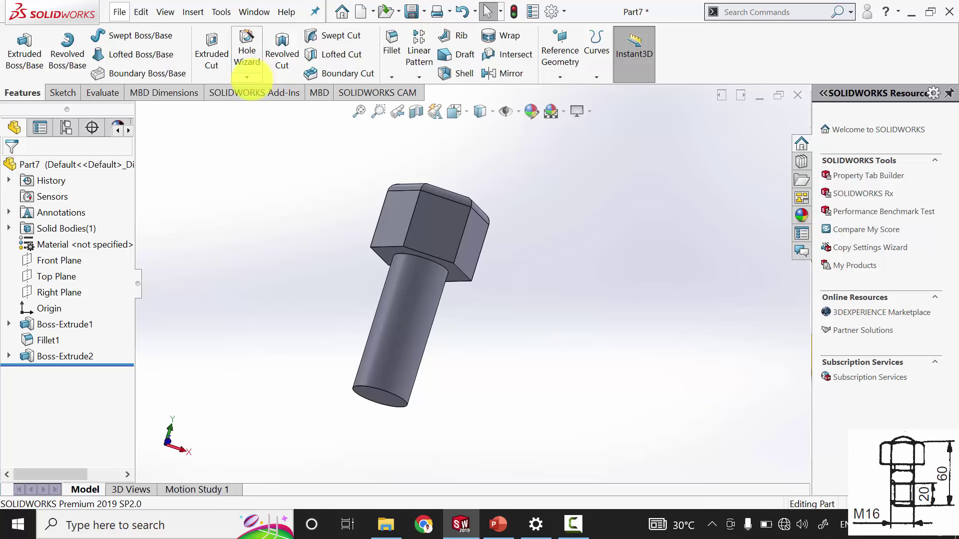
pyautogui.click(246, 77)
pyautogui.click(269, 129)
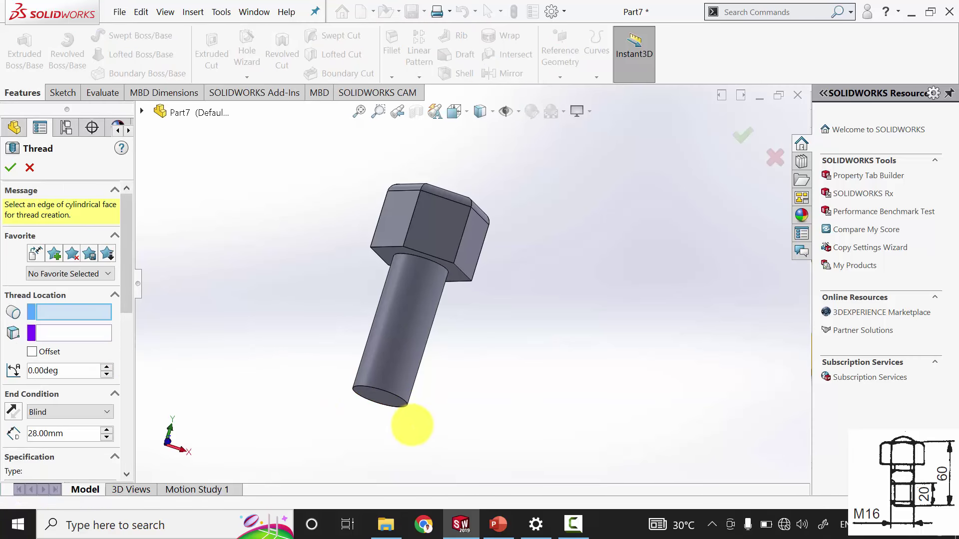
pyautogui.click(382, 402)
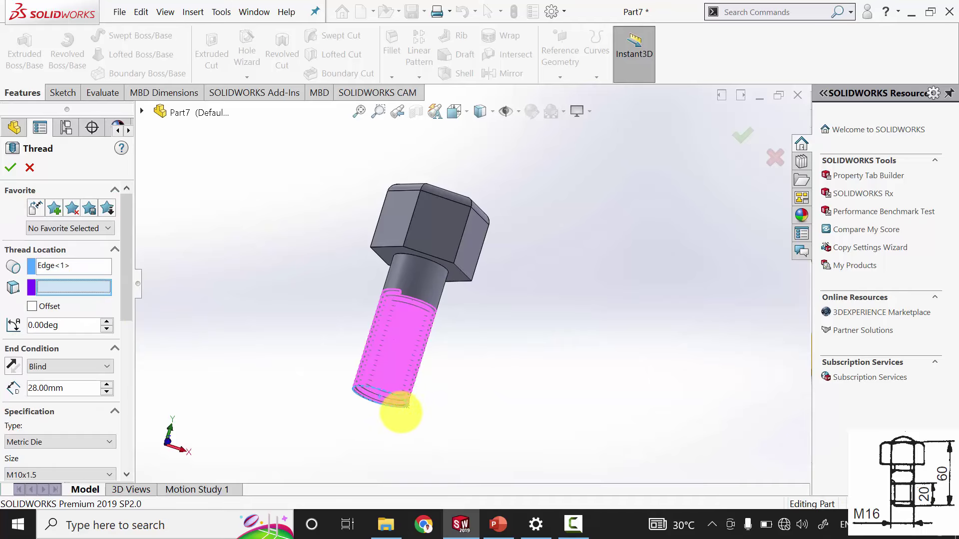
pyautogui.scroll(-3, 400, 412)
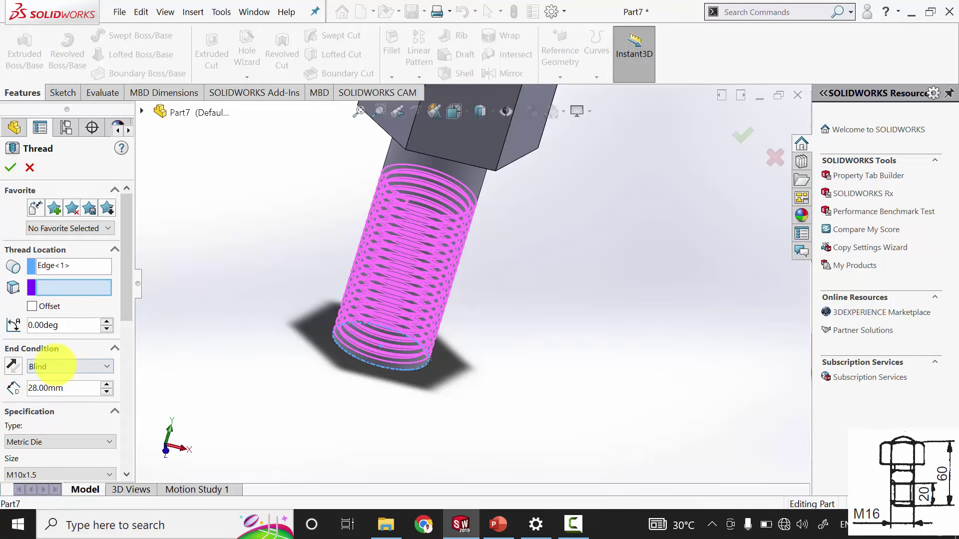
pyautogui.click(56, 367)
pyautogui.click(54, 364)
pyautogui.click(70, 389)
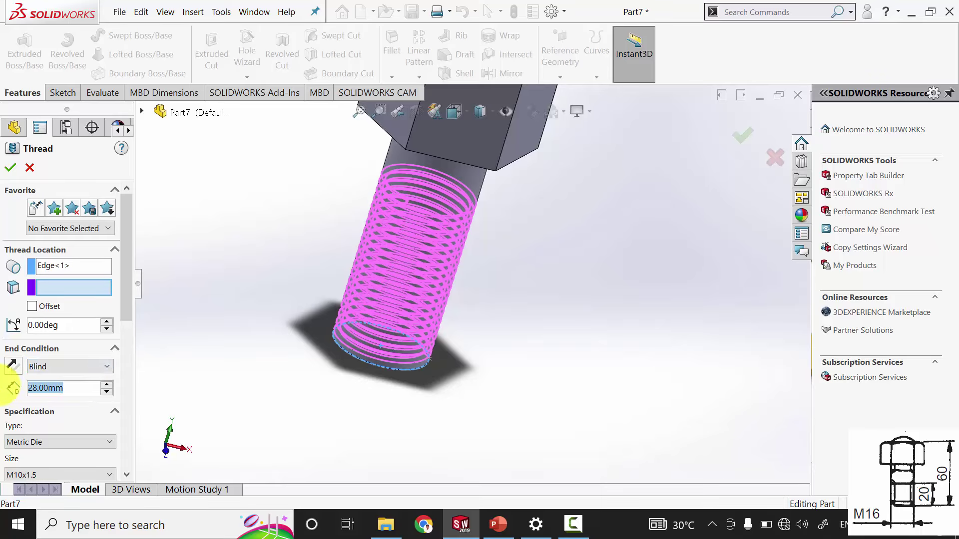
pyautogui.write('2')
pyautogui.press('Return')
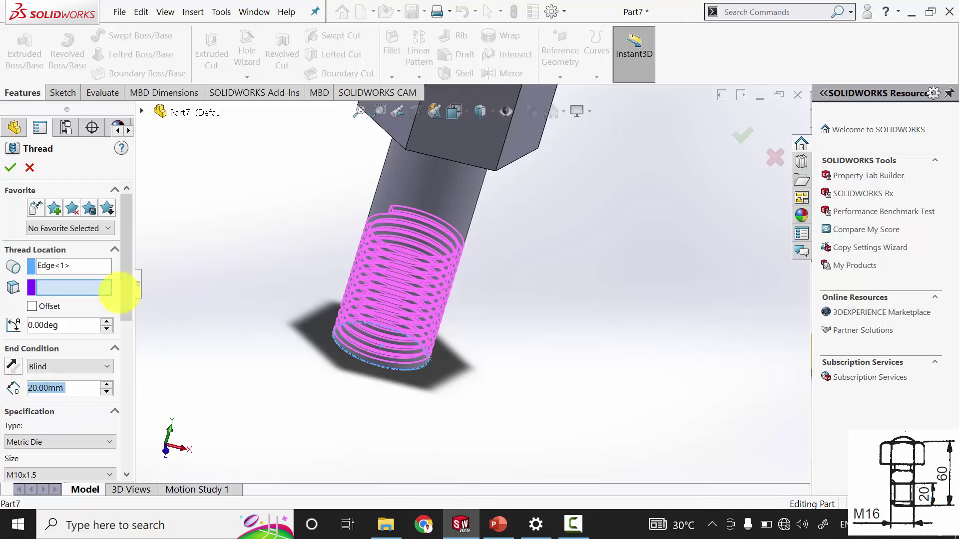
pyautogui.moveTo(127, 264); pyautogui.dragTo(132, 363)
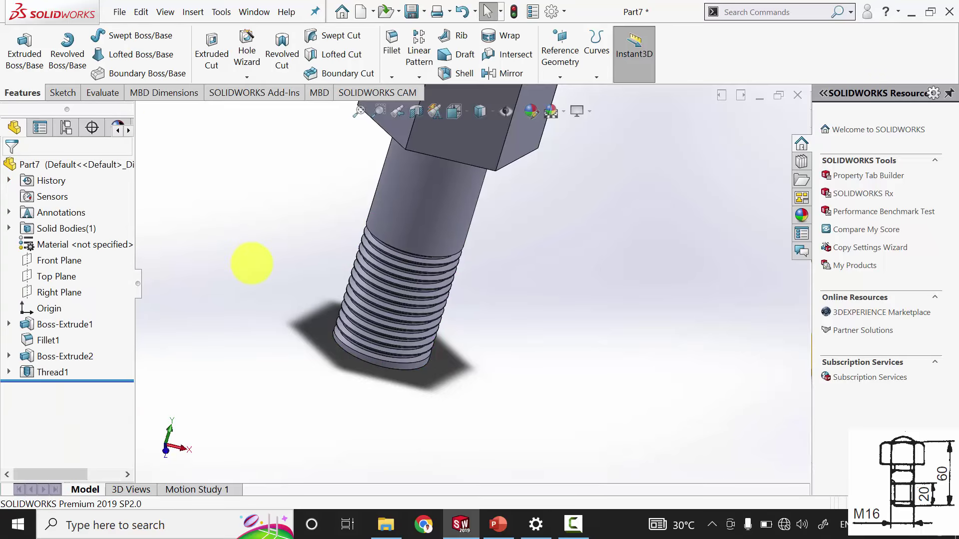
# - Edit the shank's thread feature and set its size to M16x1.5
pyautogui.moveTo(252, 263); pyautogui.dragTo(385, 300, button='middle')
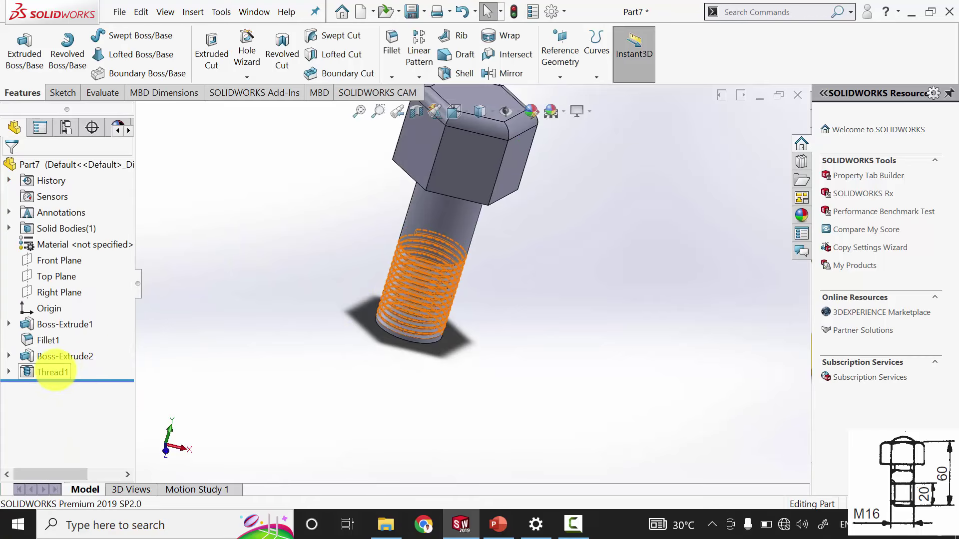
pyautogui.rightClick(50, 372)
pyautogui.click(68, 189)
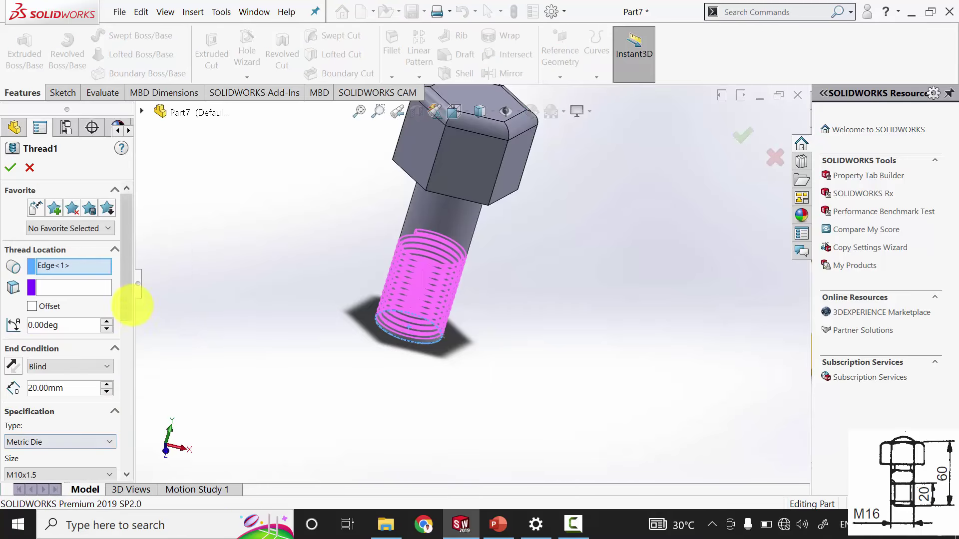
pyautogui.scroll(-5, 131, 324)
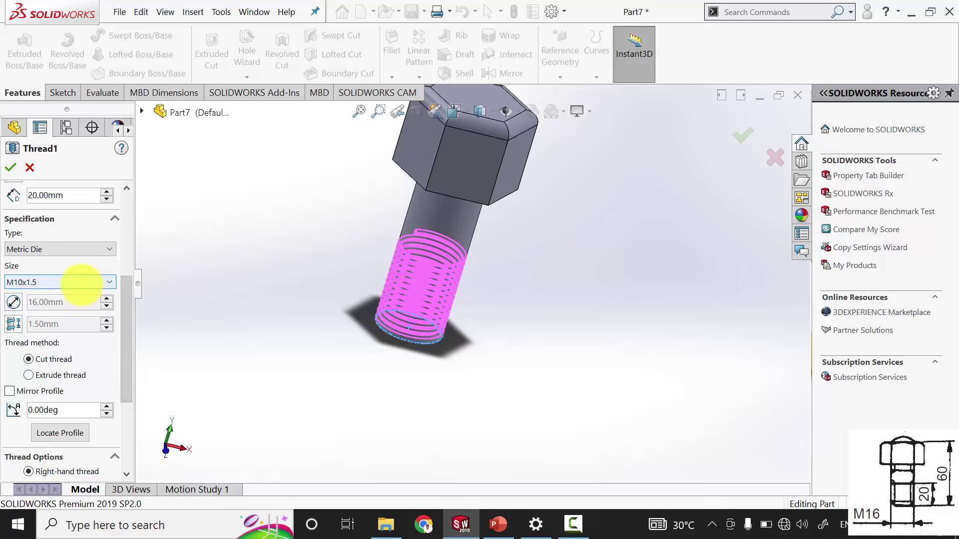
pyautogui.click(80, 283)
pyautogui.click(43, 79)
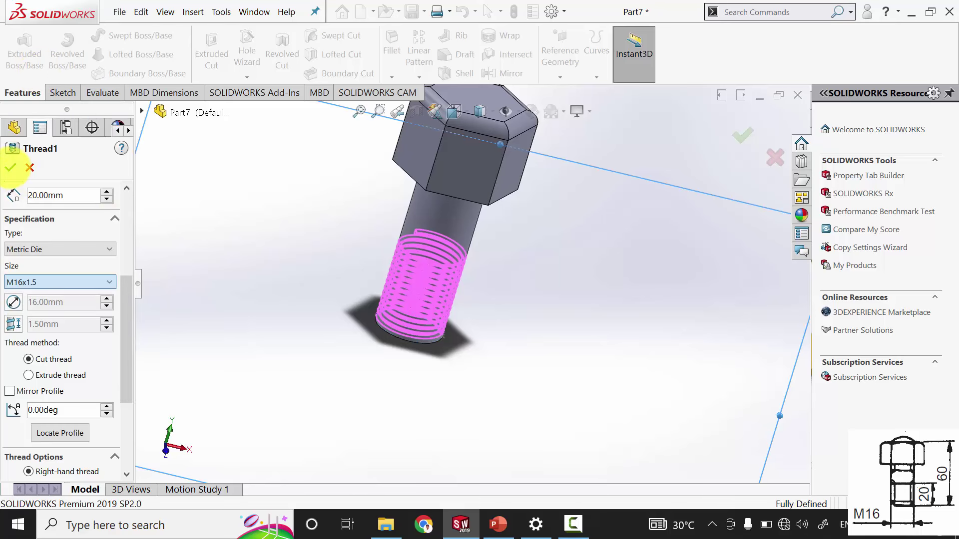
pyautogui.click(11, 168)
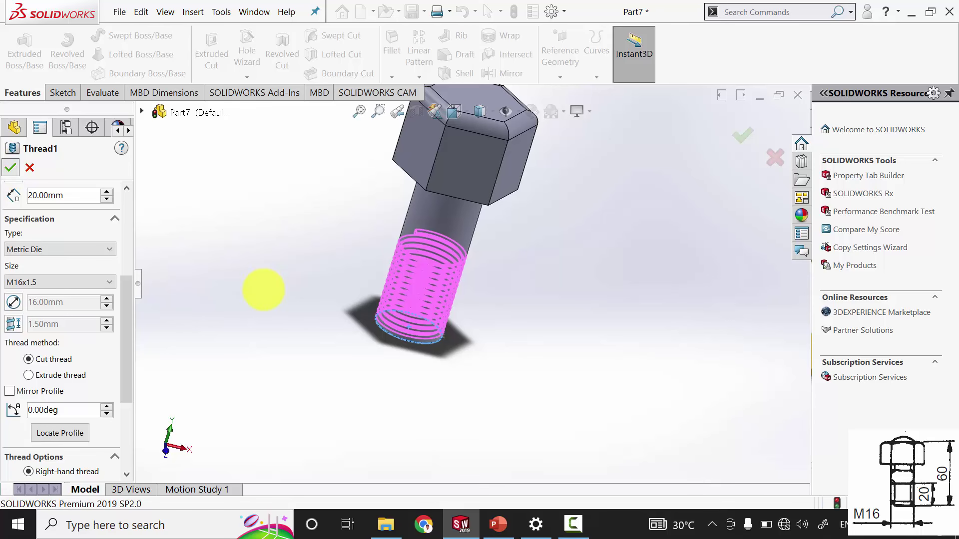
# - Assign Plain Carbon Steel as the bolt's material
pyautogui.moveTo(337, 374); pyautogui.dragTo(381, 385, button='middle')
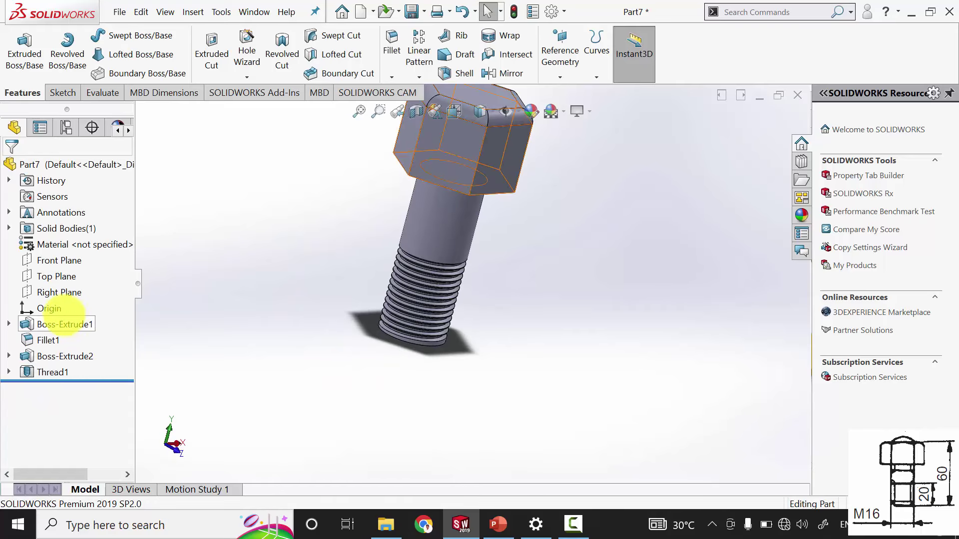
pyautogui.rightClick(59, 241)
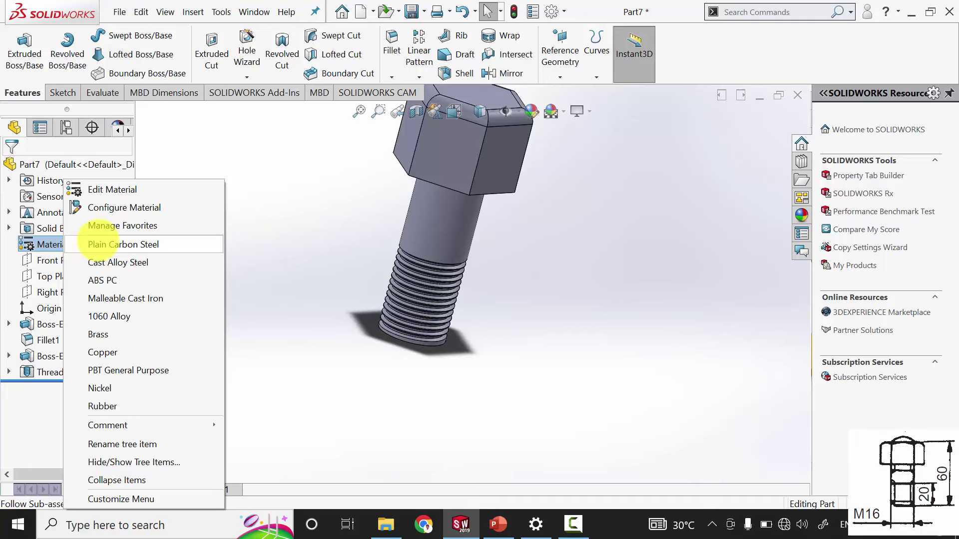
pyautogui.click(104, 243)
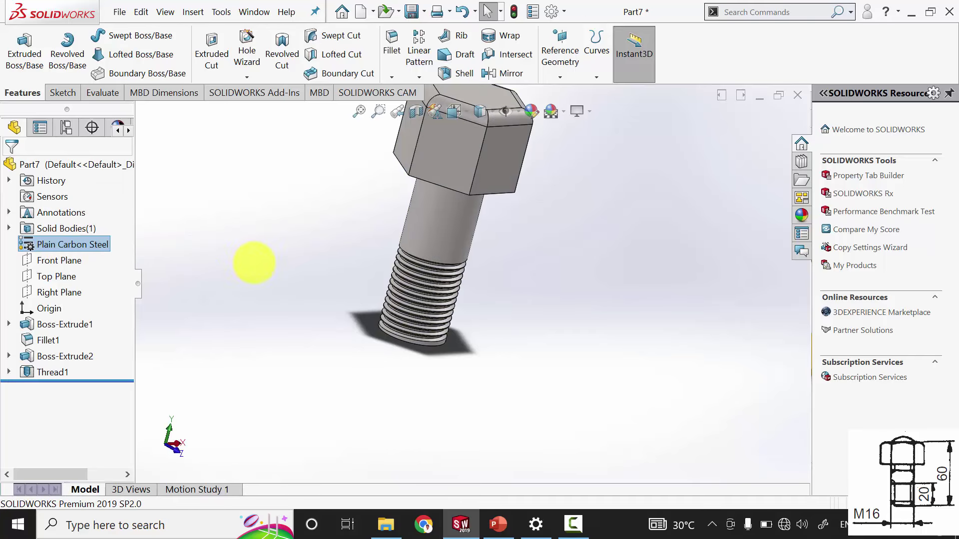
pyautogui.scroll(2, 417, 200)
pyautogui.scroll(-2, 436, 155)
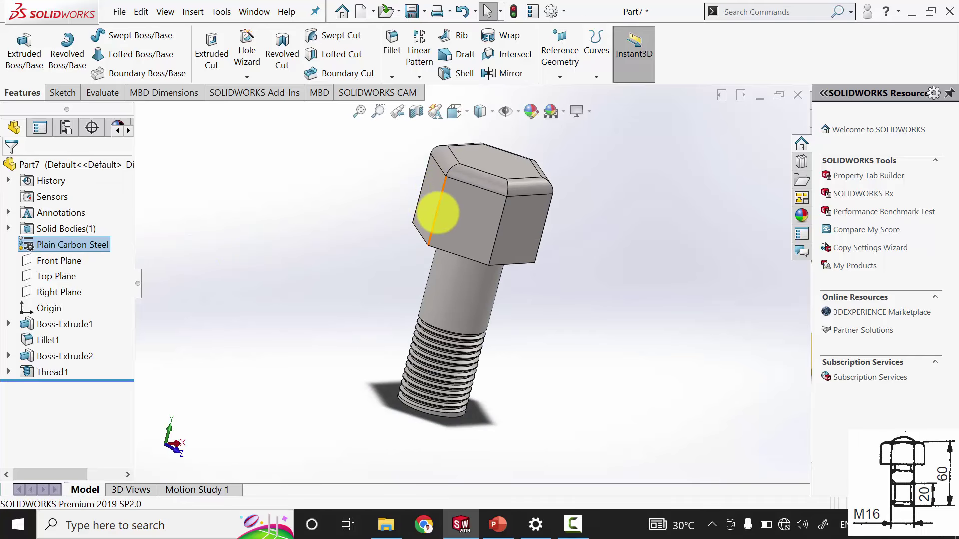
# - Save the bolt as part file 5 in the non-return valve's New folder, rebuilding it first, and close it
pyautogui.hotkey('ctrl', 's')
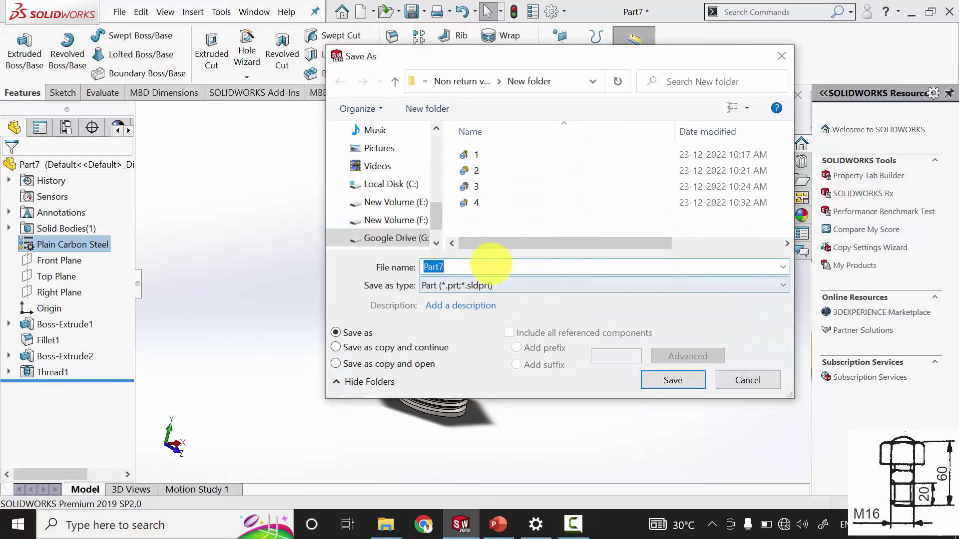
pyautogui.press('Return')
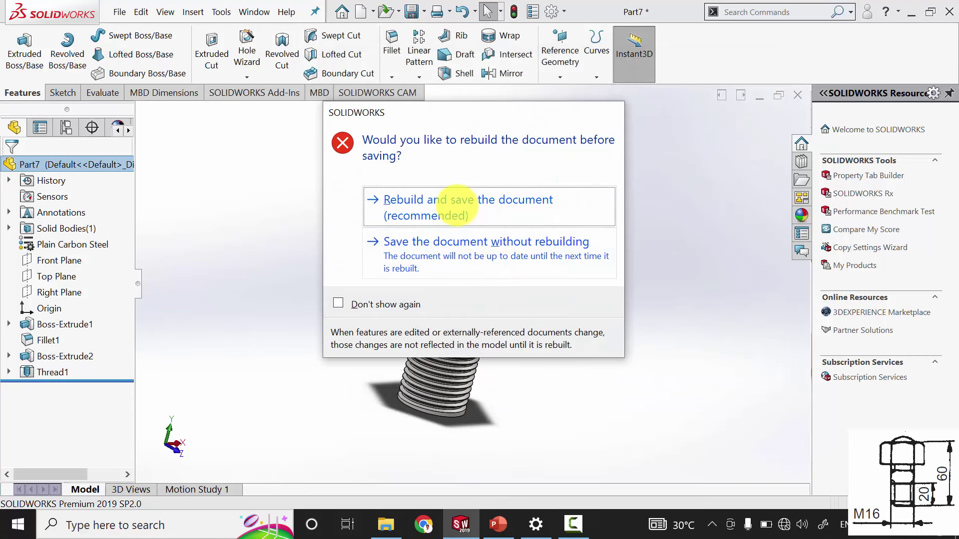
pyautogui.click(483, 196)
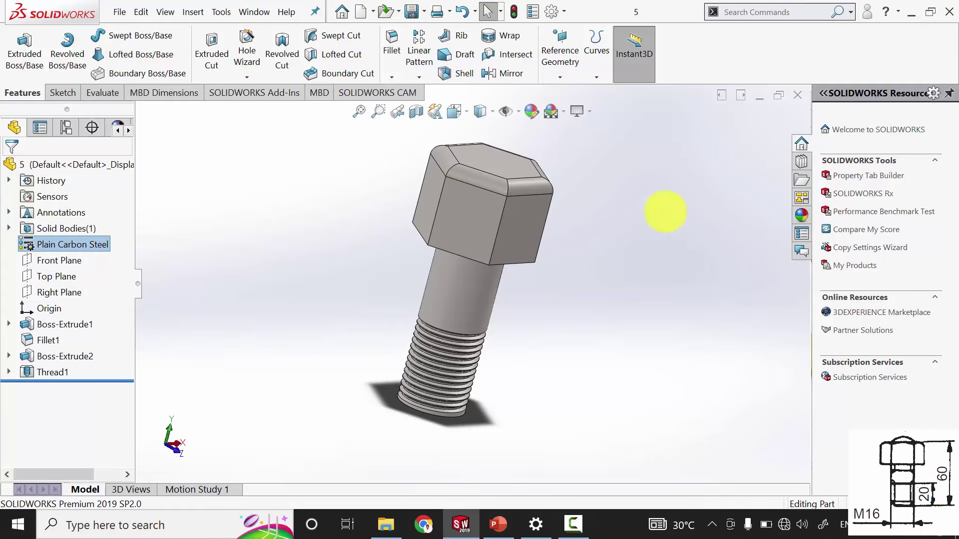
pyautogui.click(797, 95)
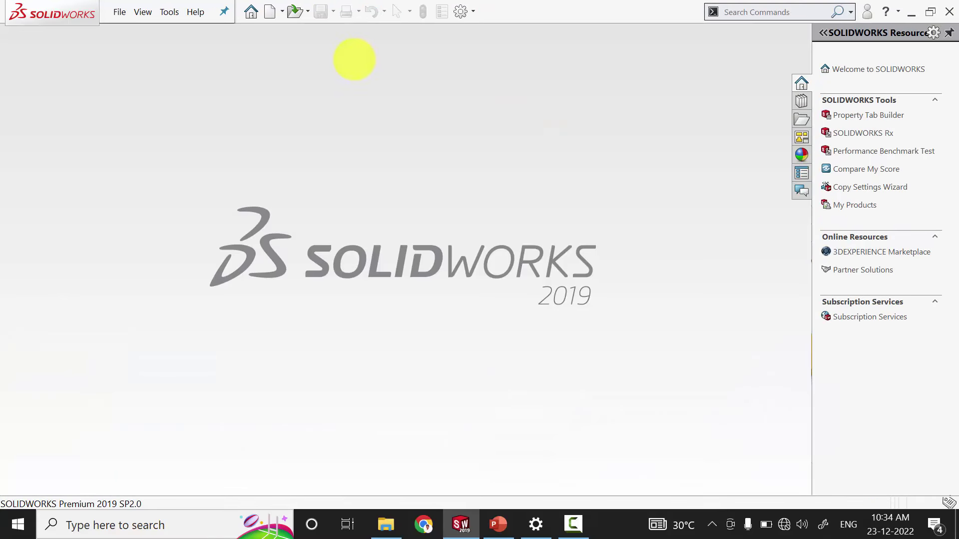
# - Create a new part document and start a sketch on the Front Plane
pyautogui.click(271, 11)
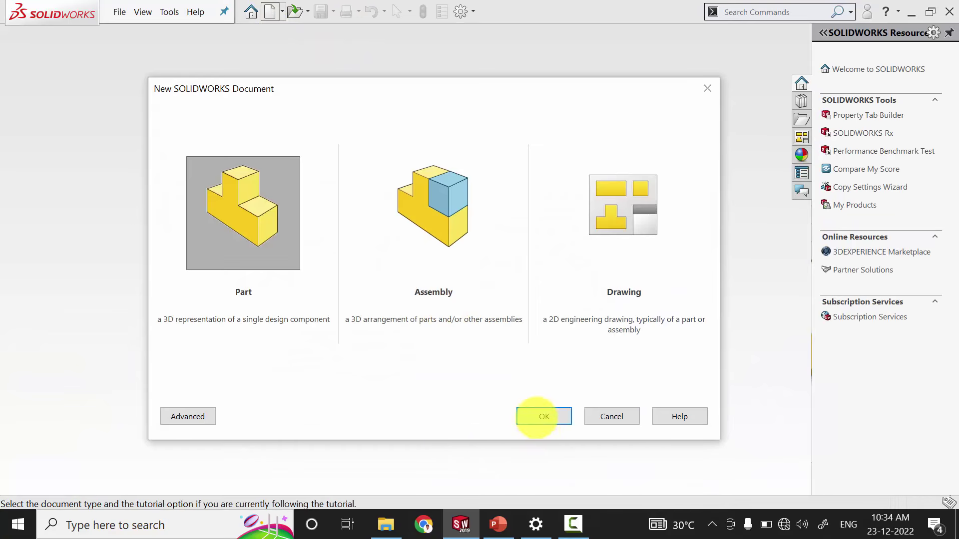
pyautogui.click(544, 415)
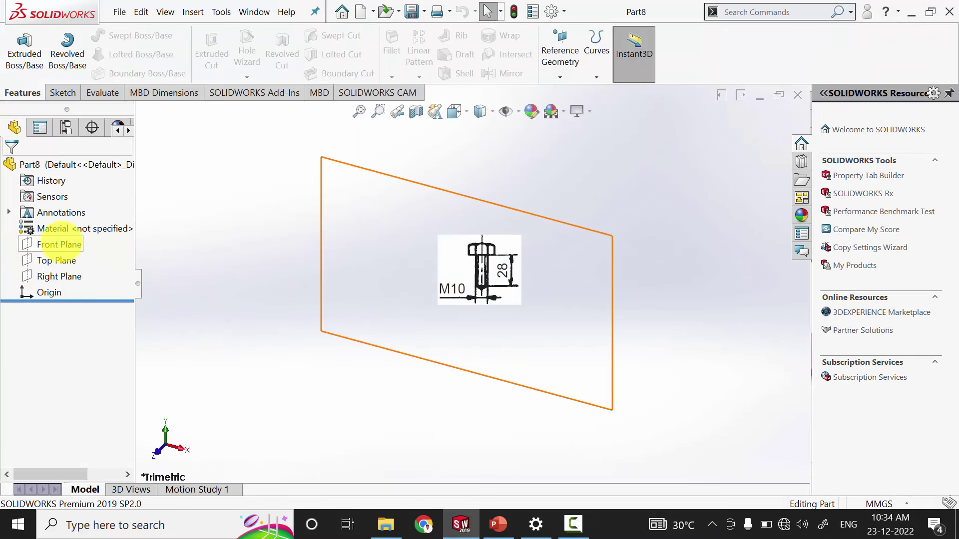
pyautogui.click(62, 240)
pyautogui.click(107, 220)
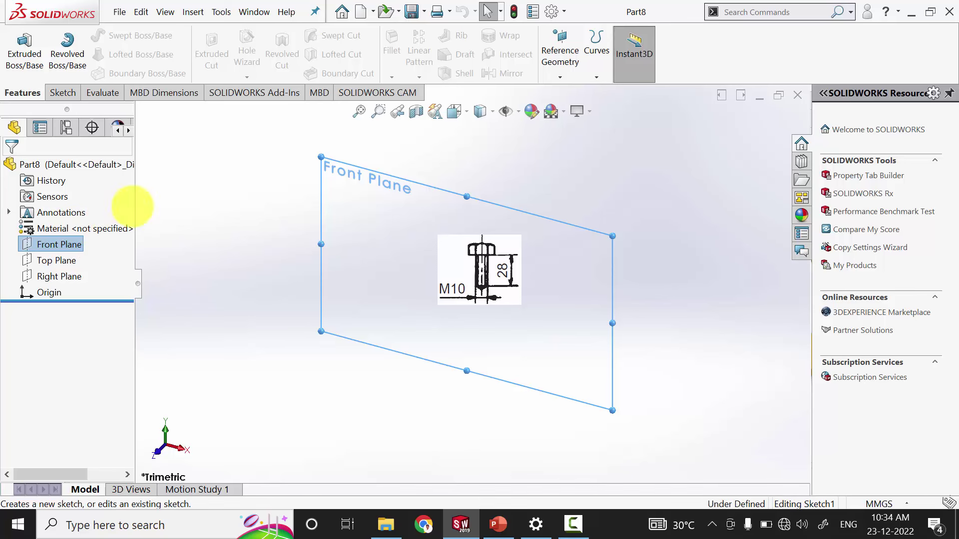
# - Draw the shank's closed half-profile from the origin with a slanted tip line, about 26.5 mm wide and 78 mm tall
pyautogui.click(89, 35)
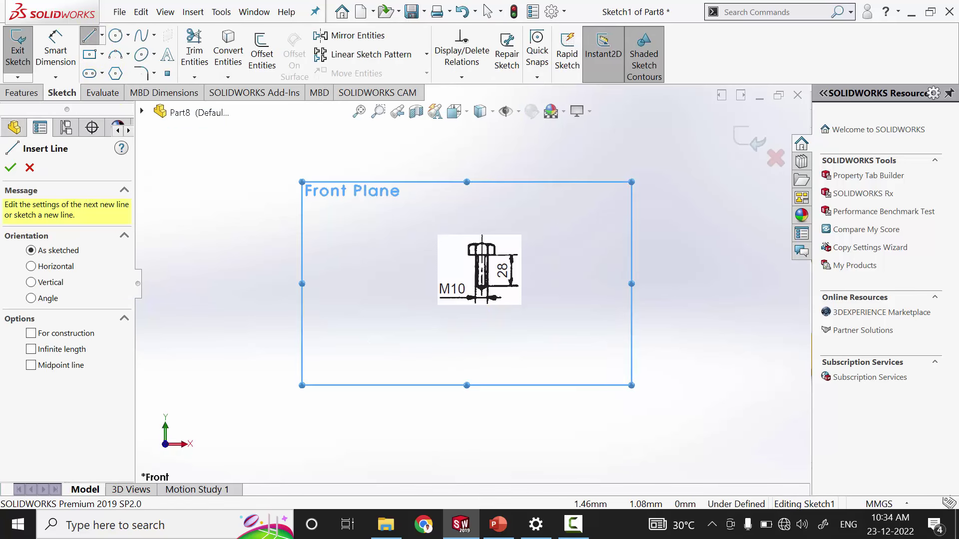
pyautogui.click(502, 235)
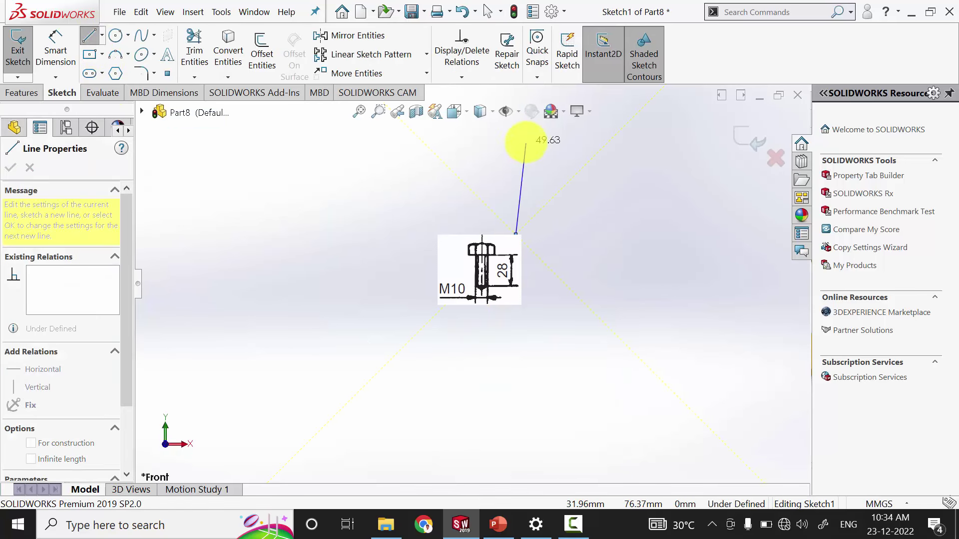
pyautogui.click(515, 140)
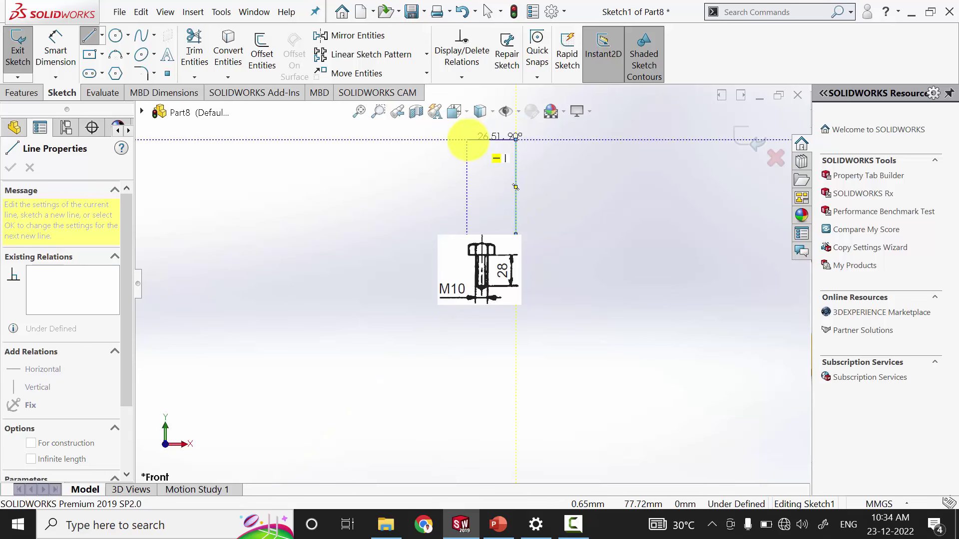
pyautogui.click(467, 140)
pyautogui.click(466, 287)
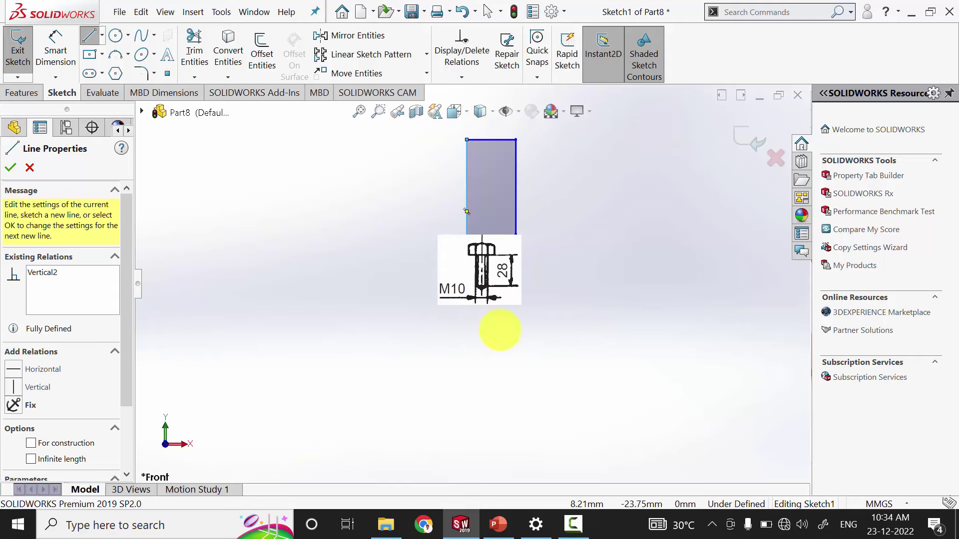
# - Dimension the half-profile's width to 5 mm and the slanted tip's height to 3 mm
pyautogui.click(55, 65)
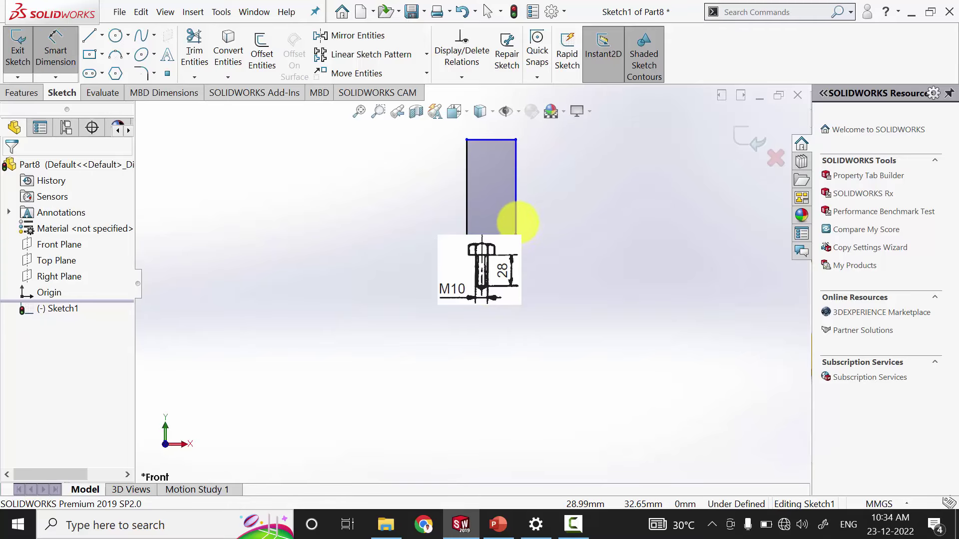
pyautogui.click(517, 221)
pyautogui.click(468, 205)
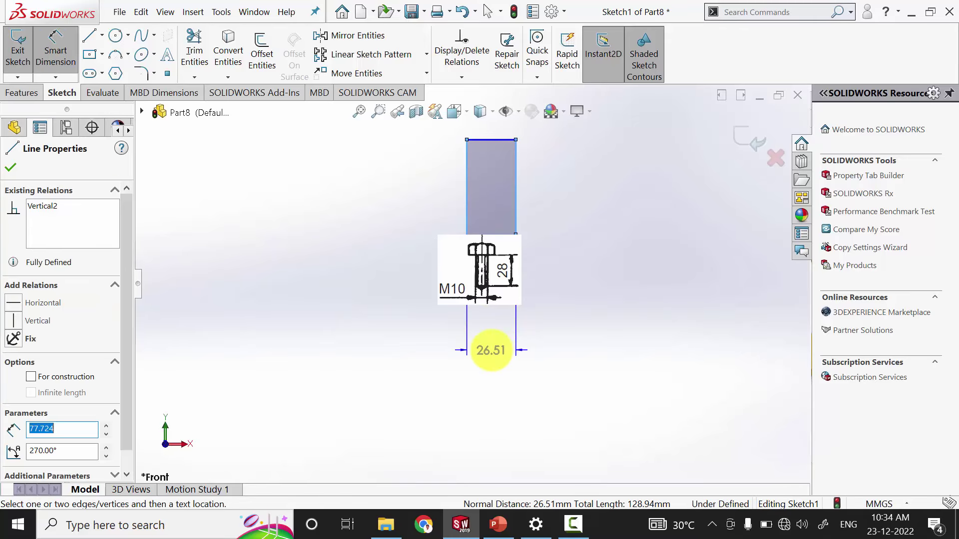
pyautogui.click(490, 349)
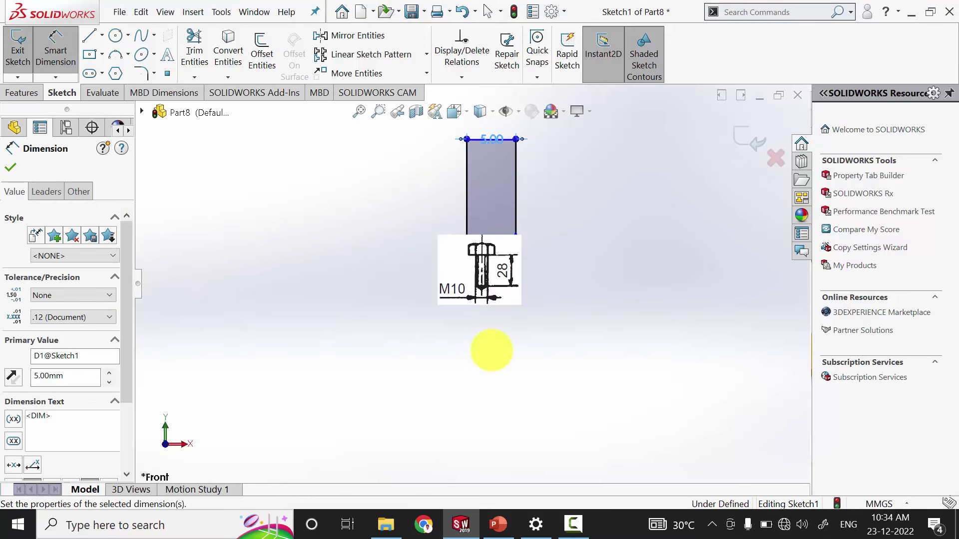
pyautogui.click(515, 233)
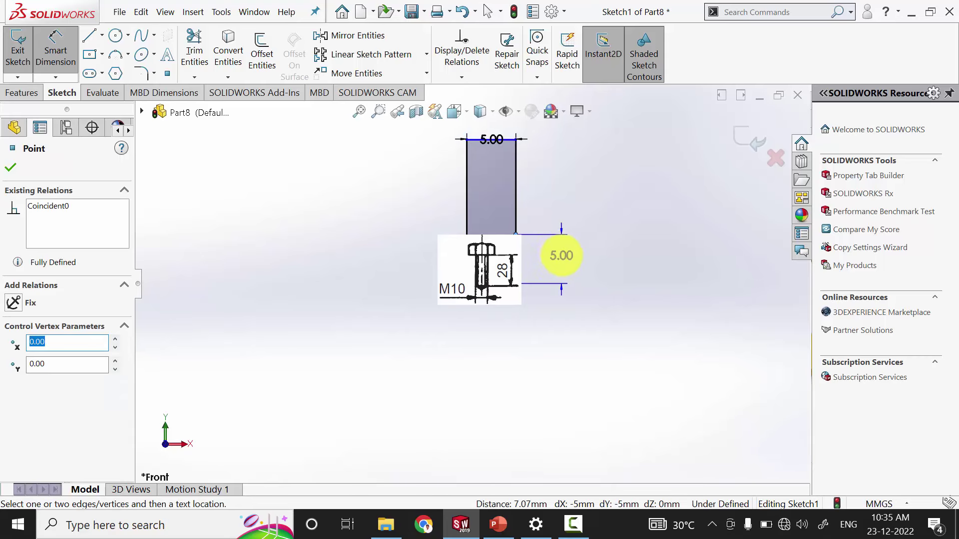
pyautogui.click(561, 255)
pyautogui.write('3')
pyautogui.press('Return')
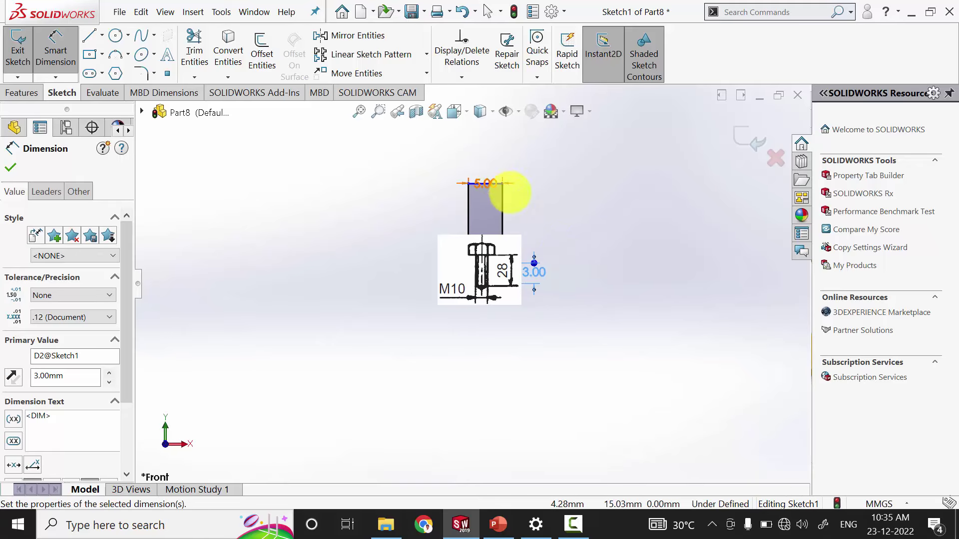
# - Dimension the shank's straight length from the profile's top edge to the tip's outer corner as 28 mm
pyautogui.scroll(-6, 524, 193)
pyautogui.scroll(2, 488, 218)
pyautogui.click(484, 219)
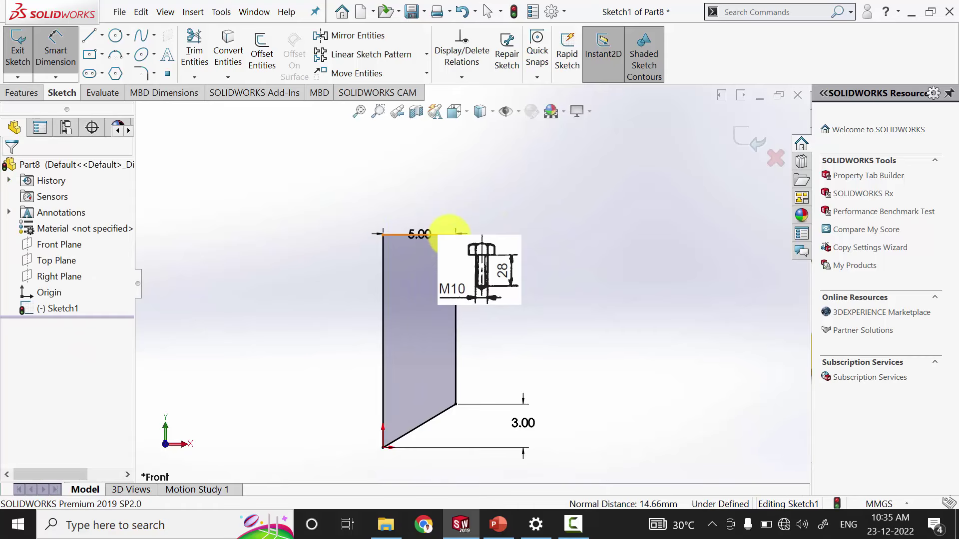
pyautogui.click(449, 233)
pyautogui.click(456, 404)
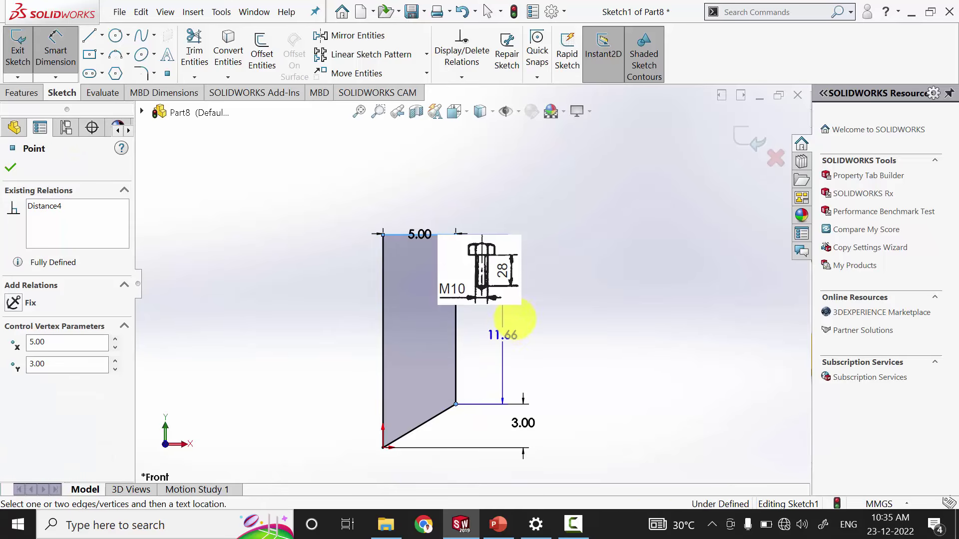
pyautogui.click(517, 318)
pyautogui.write('28')
pyautogui.press('Return')
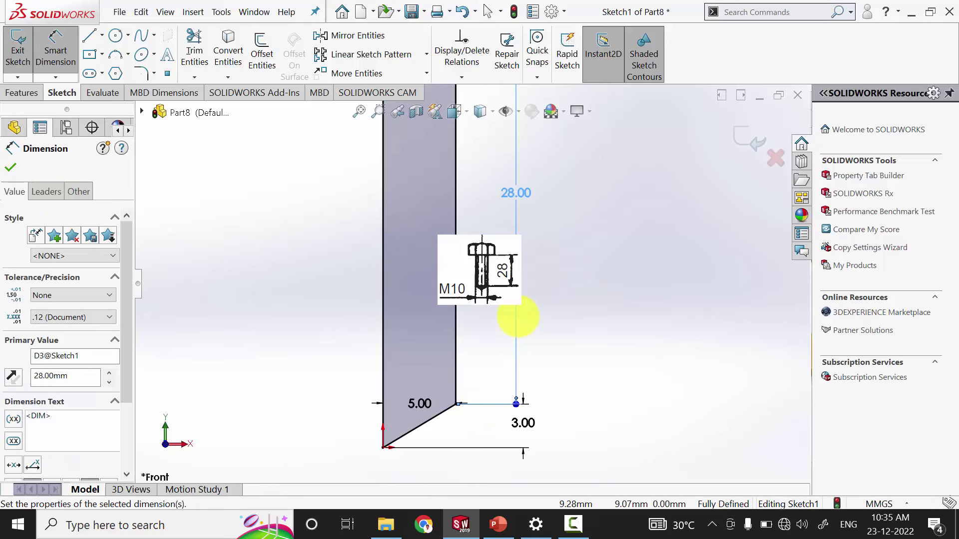
pyautogui.scroll(5, 606, 299)
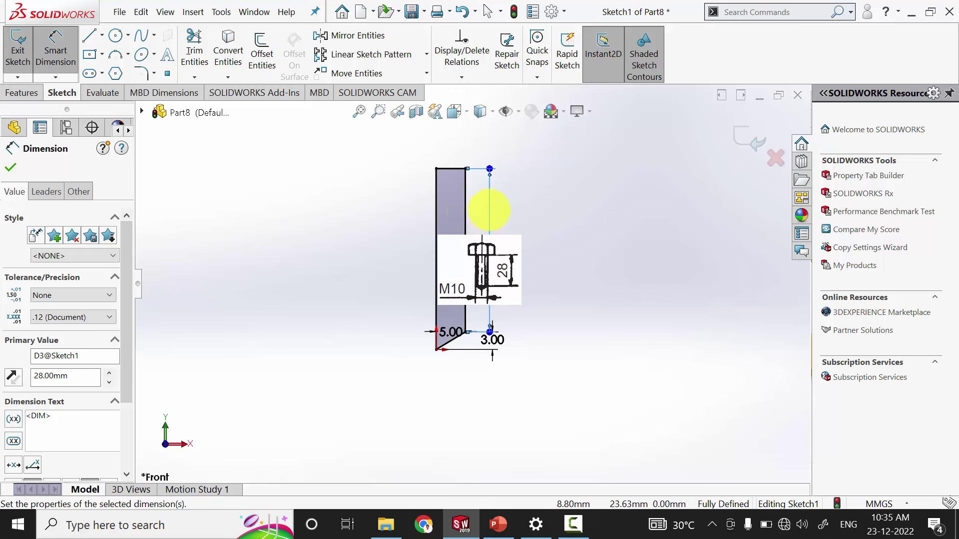
pyautogui.click(10, 168)
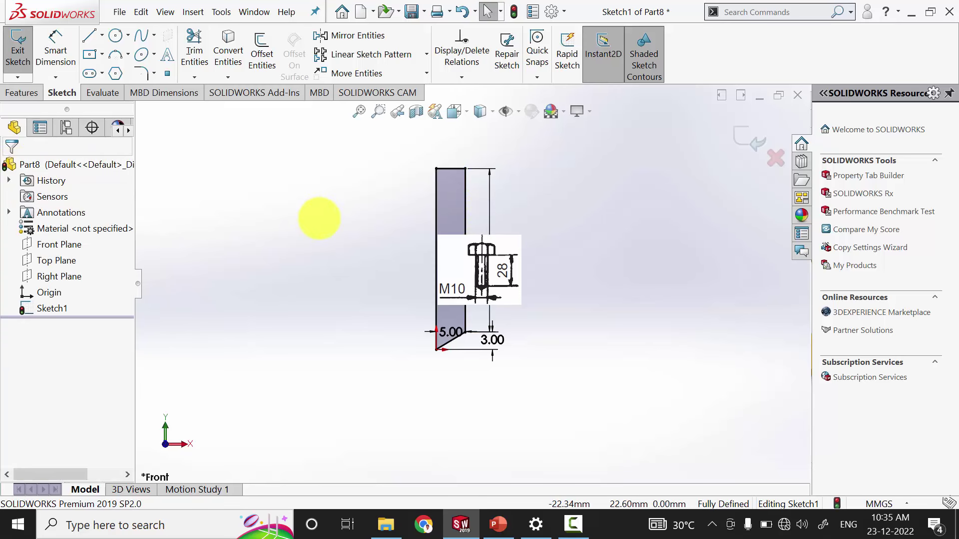
# - Revolve the half-profile 360 degrees about its long vertical line through the origin to form the shank
pyautogui.click(21, 93)
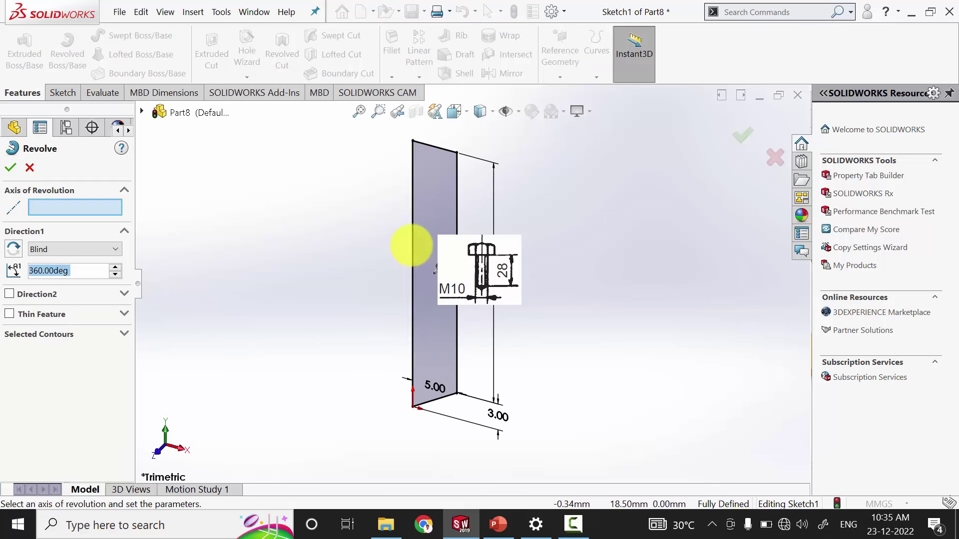
pyautogui.click(413, 243)
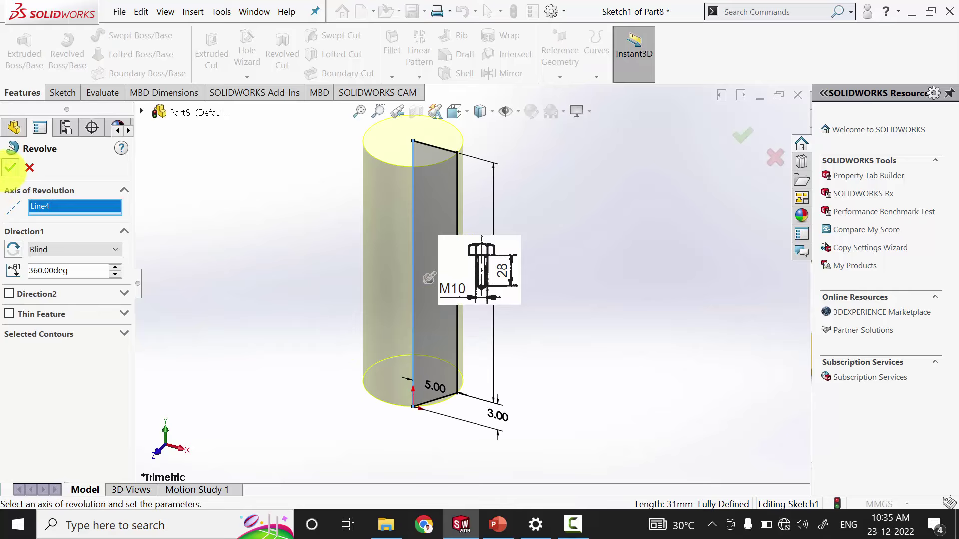
pyautogui.click(10, 167)
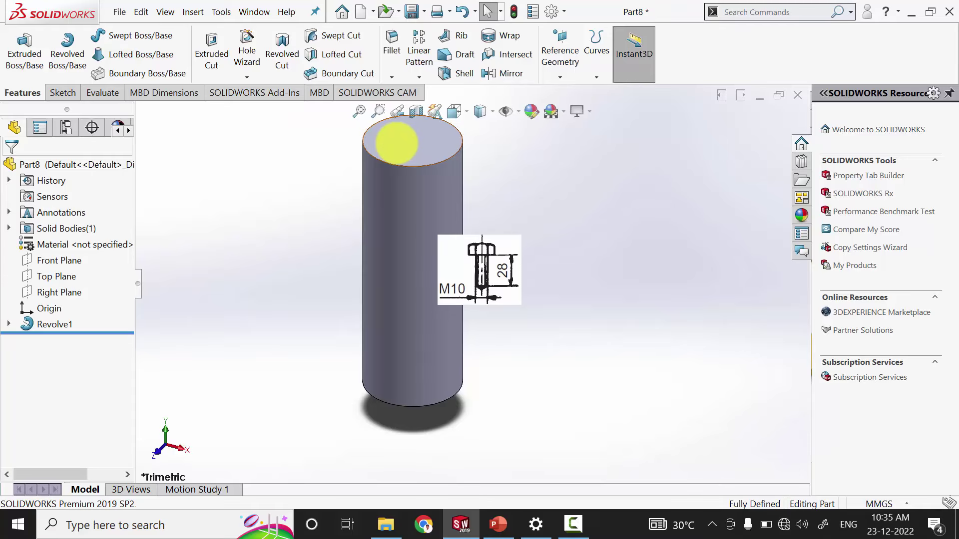
# - Sketch a six-sided inscribed-circle polygon about 13 mm across flats on the shank's flat end face, centred on the origin
pyautogui.click(396, 143)
pyautogui.click(446, 109)
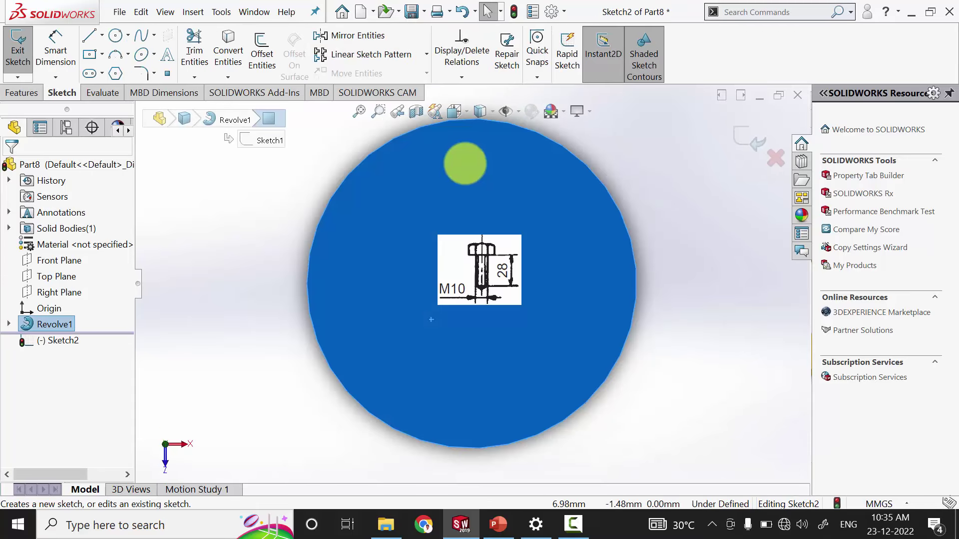
pyautogui.press('f')
pyautogui.click(115, 74)
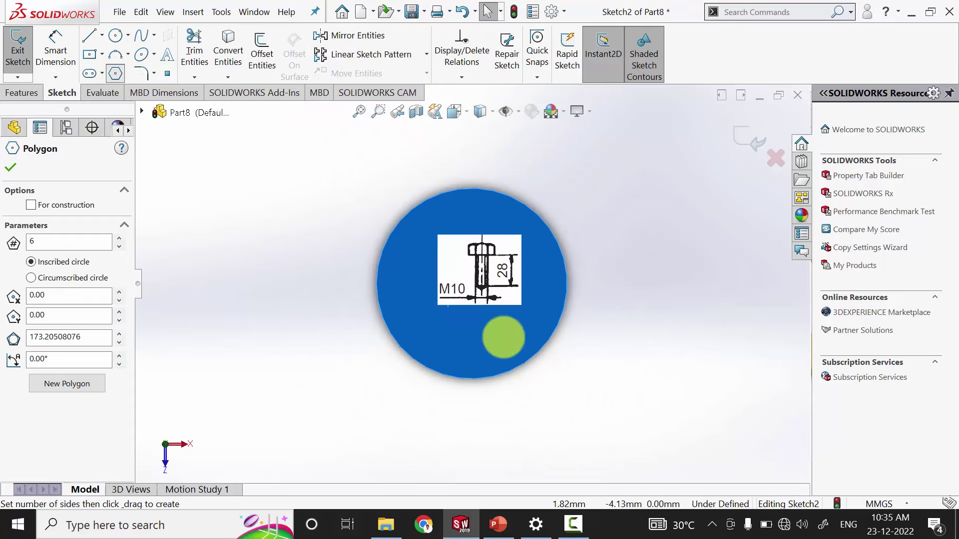
pyautogui.click(473, 284)
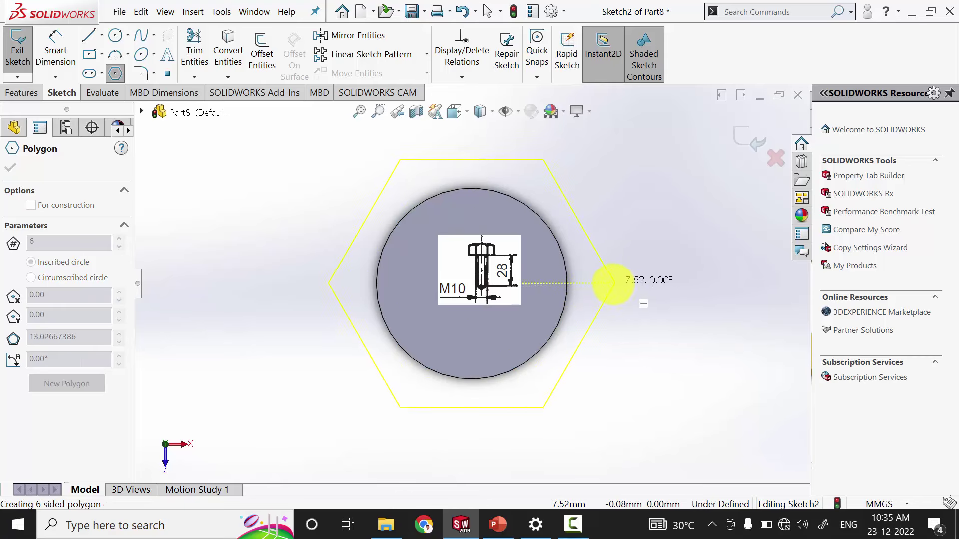
pyautogui.click(613, 284)
pyautogui.click(11, 168)
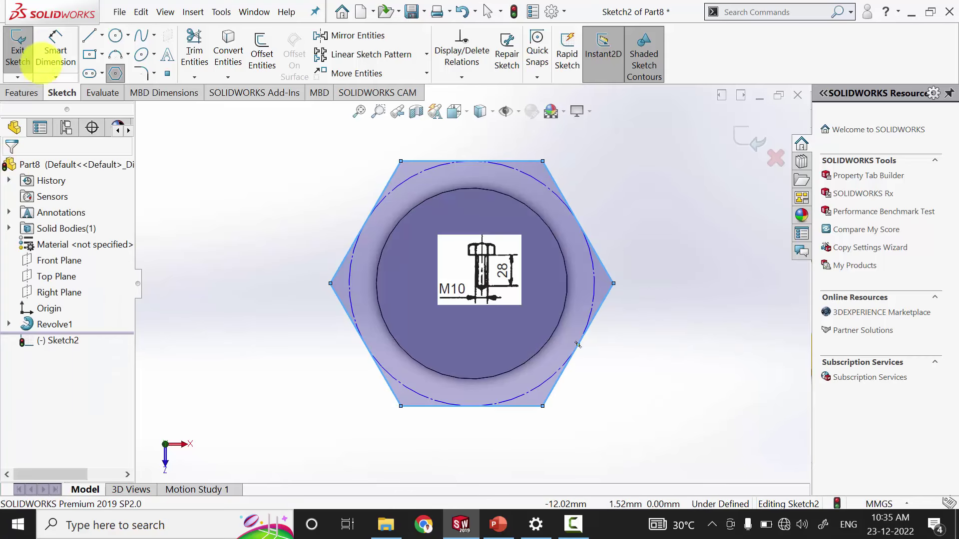
# - Set the diameter of the hexagon's inscribed construction circle to 20 mm
pyautogui.click(53, 48)
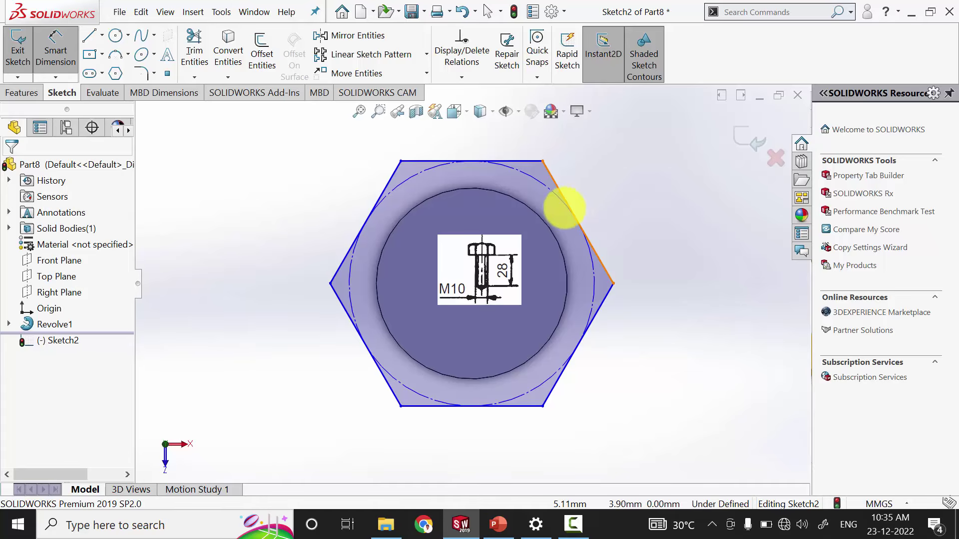
pyautogui.click(553, 198)
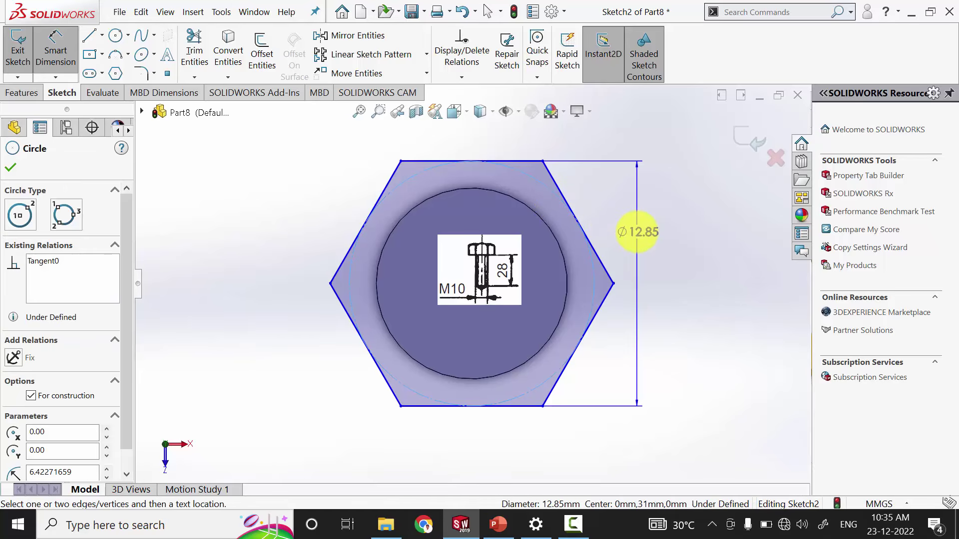
pyautogui.click(637, 232)
pyautogui.write('1')
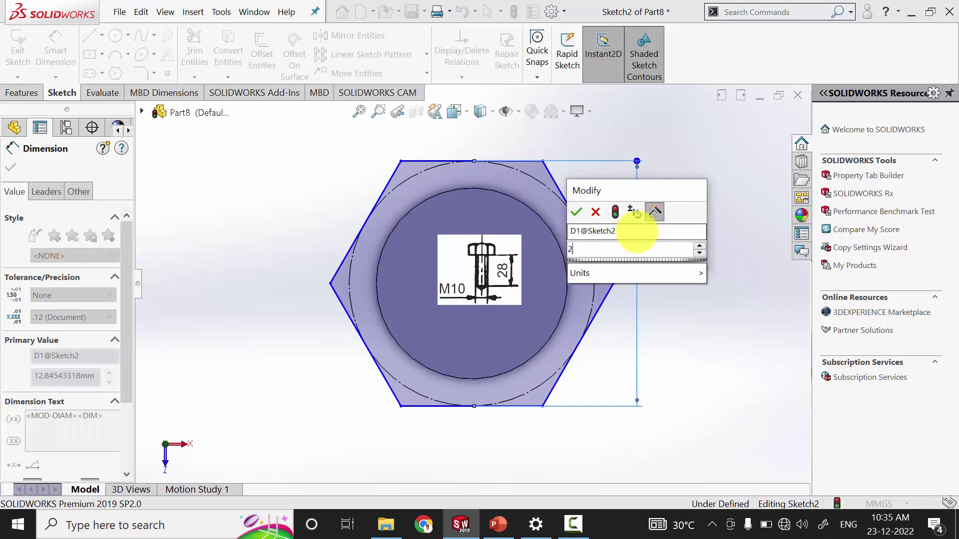
pyautogui.press('Return')
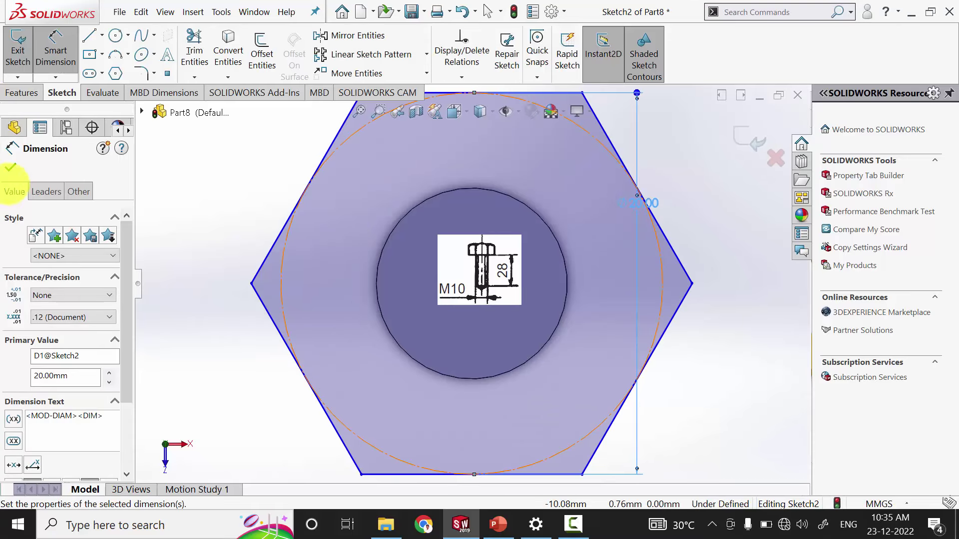
pyautogui.click(11, 167)
# - Extrude the hexagon 5 mm away from the shank to form the bolt head, merged with the body
pyautogui.click(21, 92)
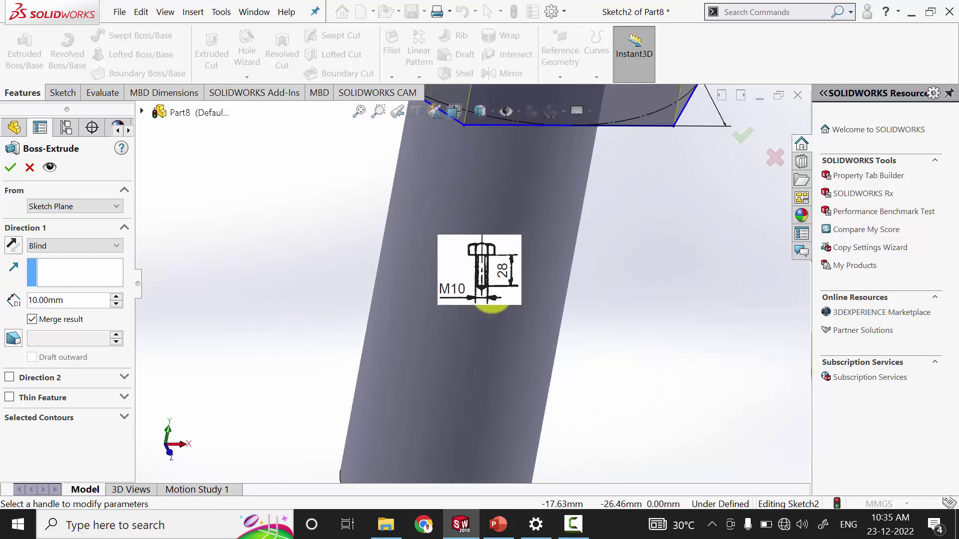
pyautogui.moveTo(532, 282)
pyautogui.mouseDown(button='middle')
pyautogui.moveTo(545, 214)
pyautogui.moveTo(402, 268)
pyautogui.mouseUp(button='middle')
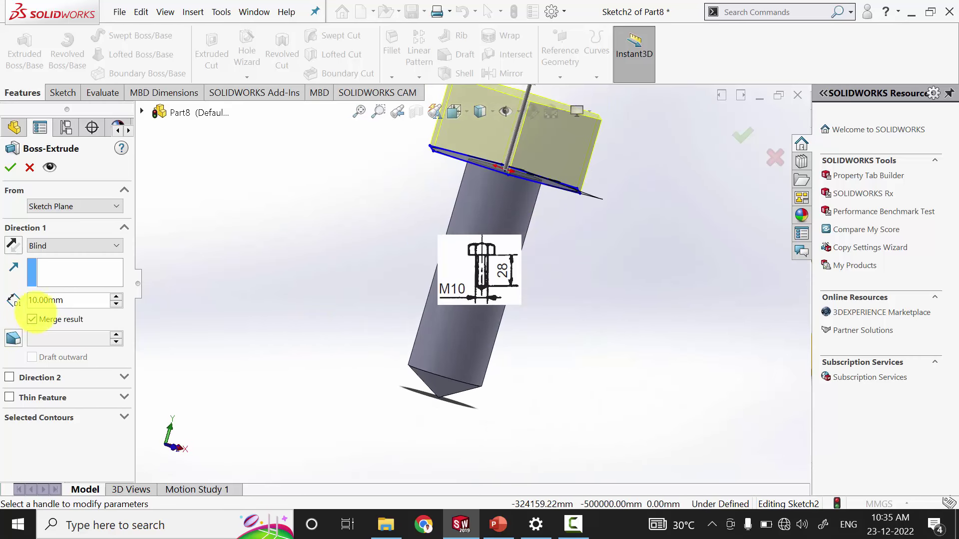
pyautogui.doubleClick(68, 299)
pyautogui.write('5')
pyautogui.press('Return')
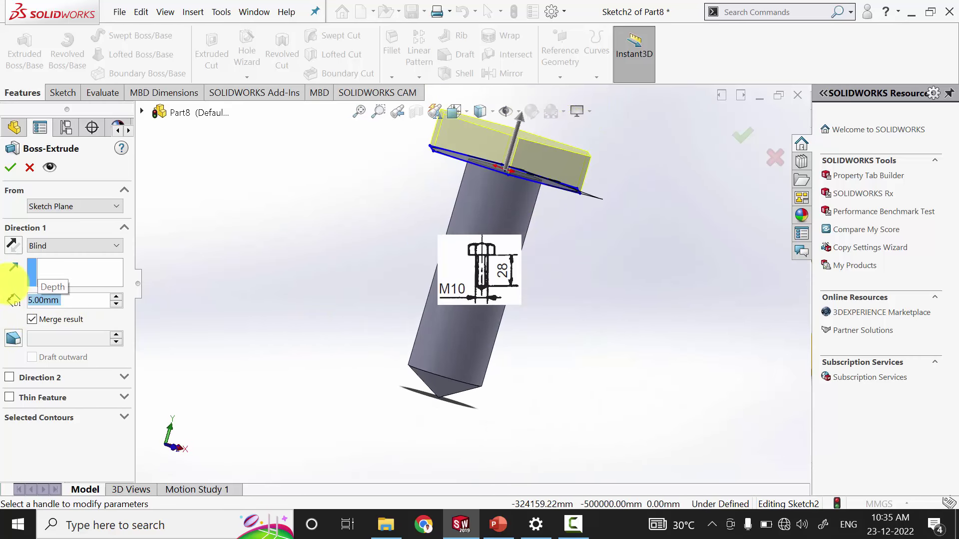
pyautogui.click(10, 167)
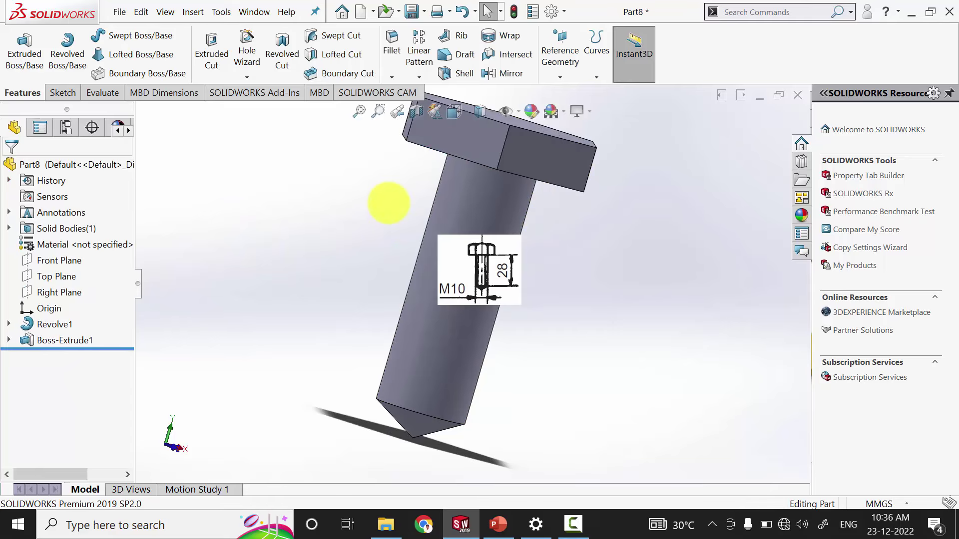
# - Fillet the edges of the bolt head's outer hexagonal face with a 3 mm radius
pyautogui.moveTo(388, 203); pyautogui.dragTo(472, 141, button='middle')
pyautogui.click(391, 43)
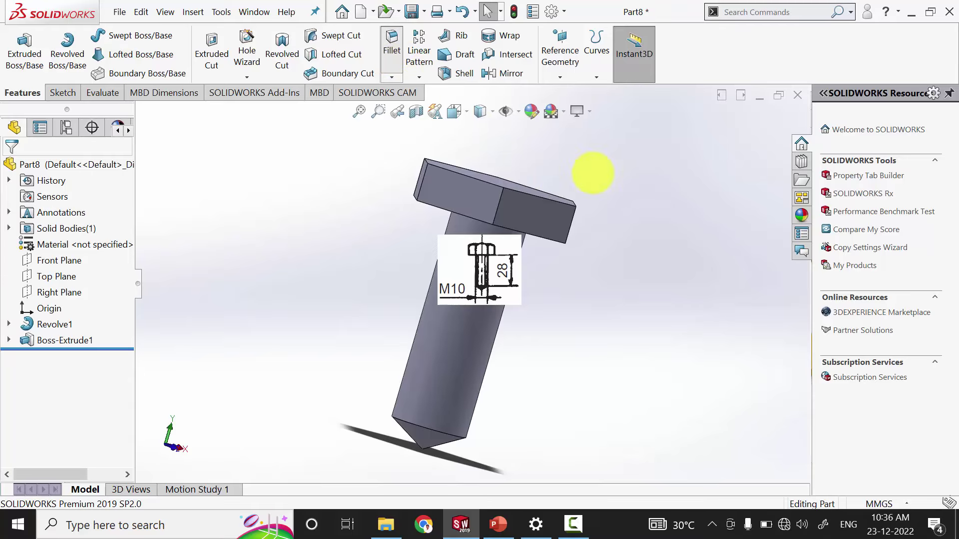
pyautogui.moveTo(605, 200); pyautogui.dragTo(526, 197, button='middle')
pyautogui.click(526, 197)
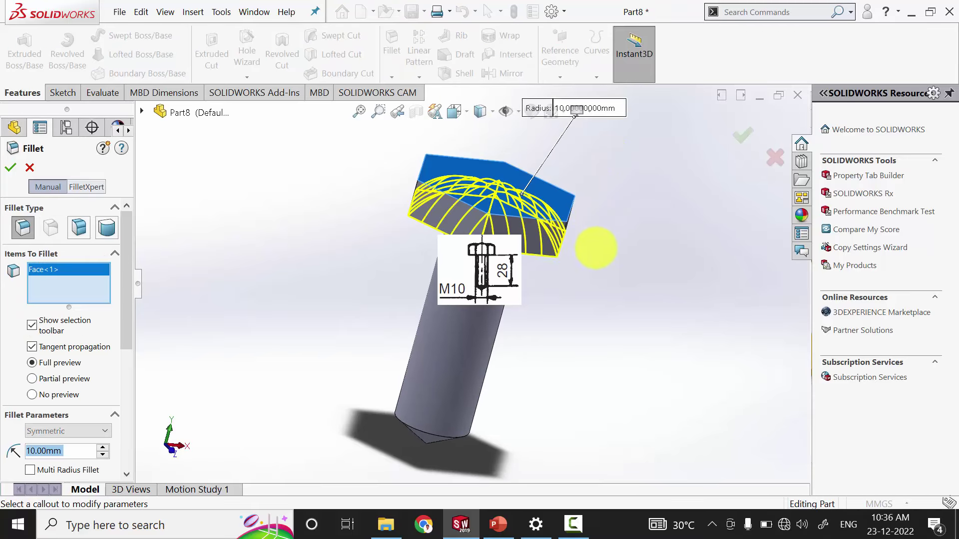
pyautogui.write('3')
pyautogui.press('Return')
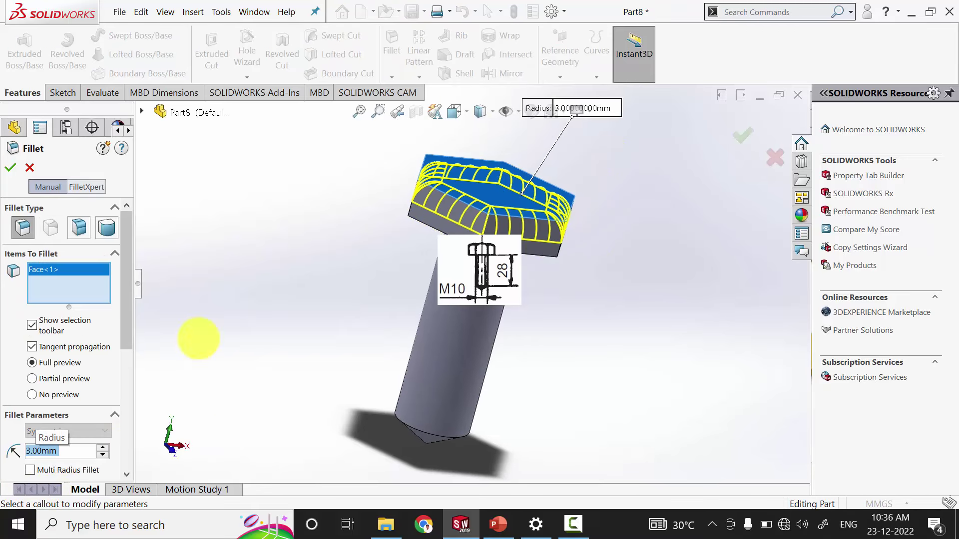
pyautogui.click(10, 167)
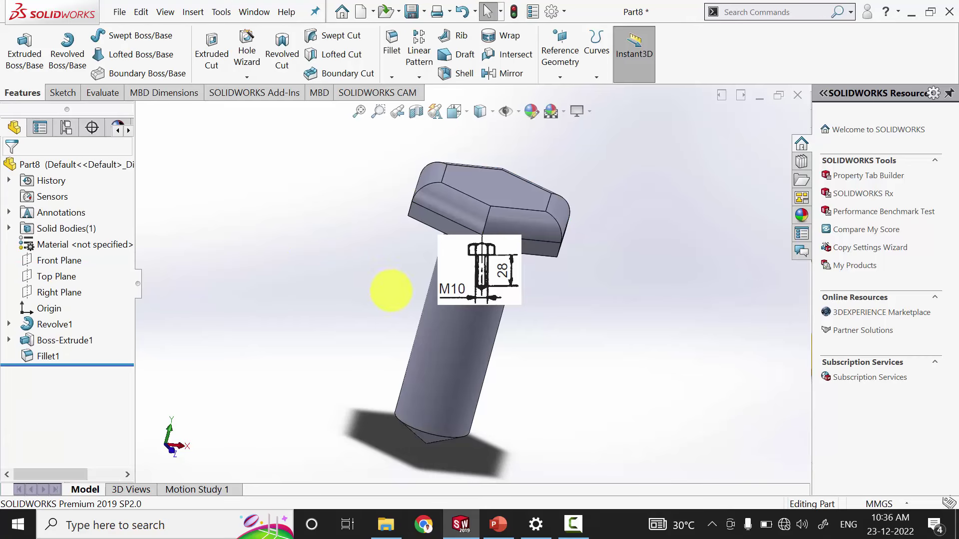
# - Begin a Thread feature from the shank's circular edge where it meets the underside of the bolt head
pyautogui.moveTo(366, 244); pyautogui.dragTo(336, 206, button='middle')
pyautogui.click(247, 77)
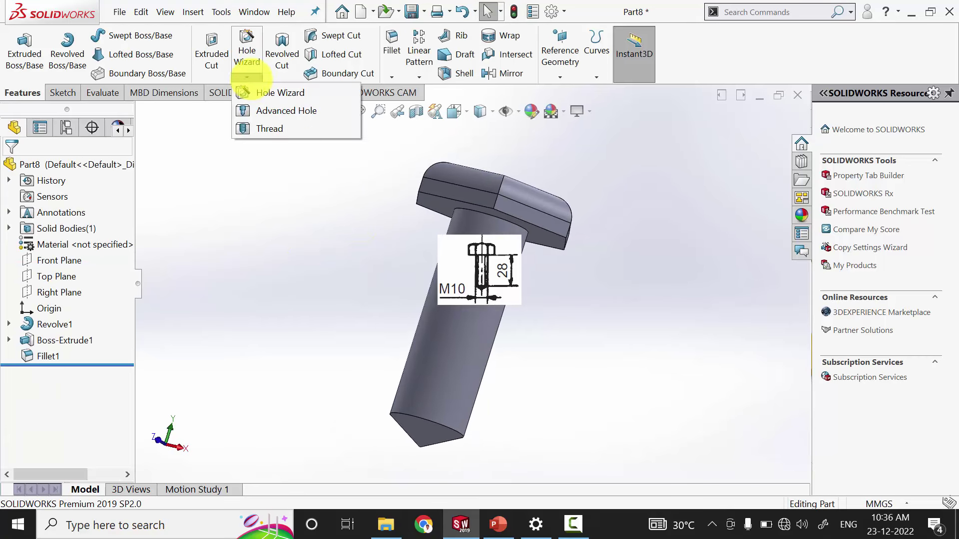
pyautogui.click(270, 129)
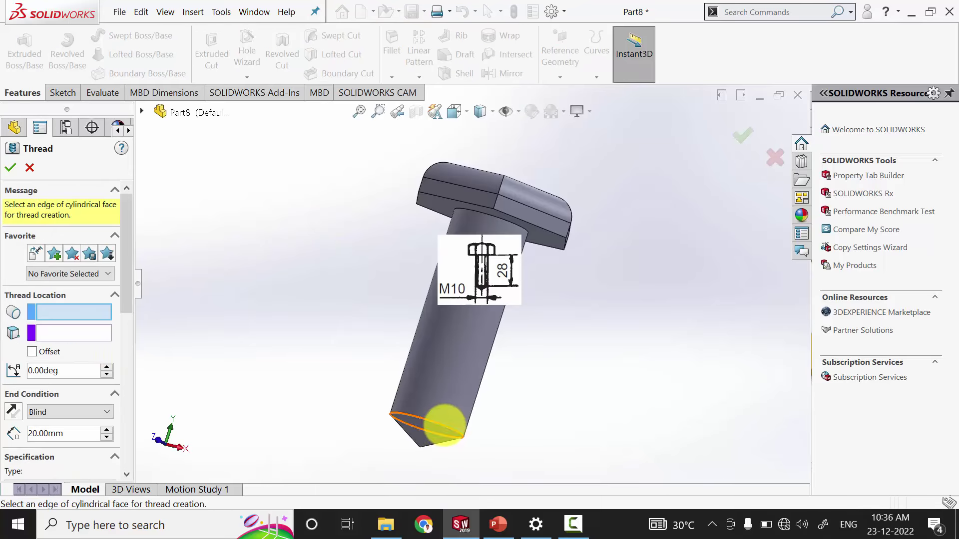
pyautogui.moveTo(552, 331); pyautogui.dragTo(526, 217, button='middle')
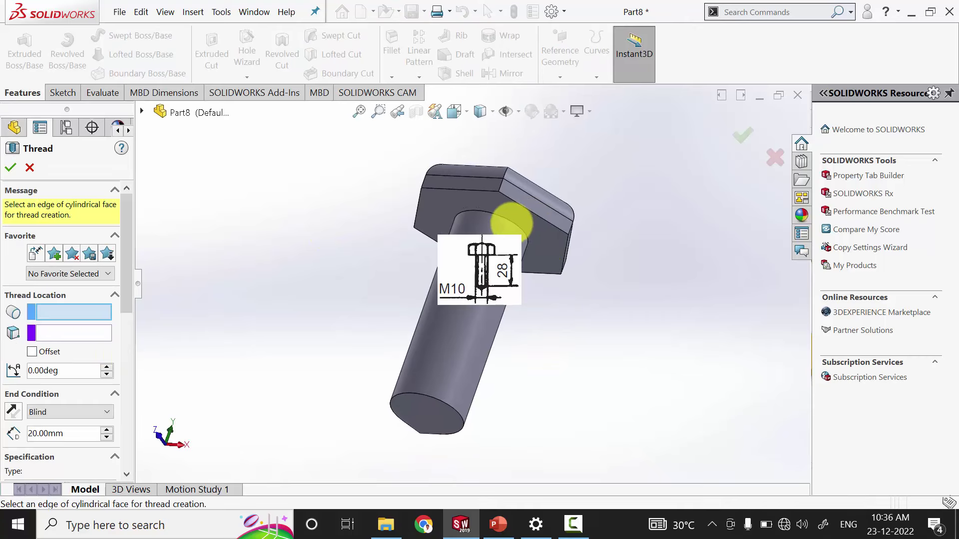
pyautogui.click(534, 240)
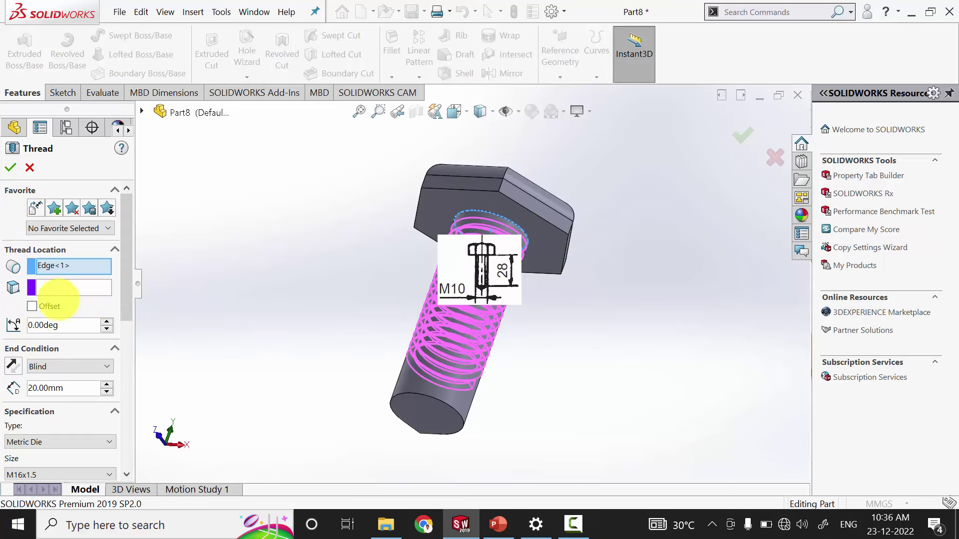
# - Choose M10x1.5 as the Metric Die size for the shank thread
pyautogui.moveTo(124, 278); pyautogui.dragTo(123, 320)
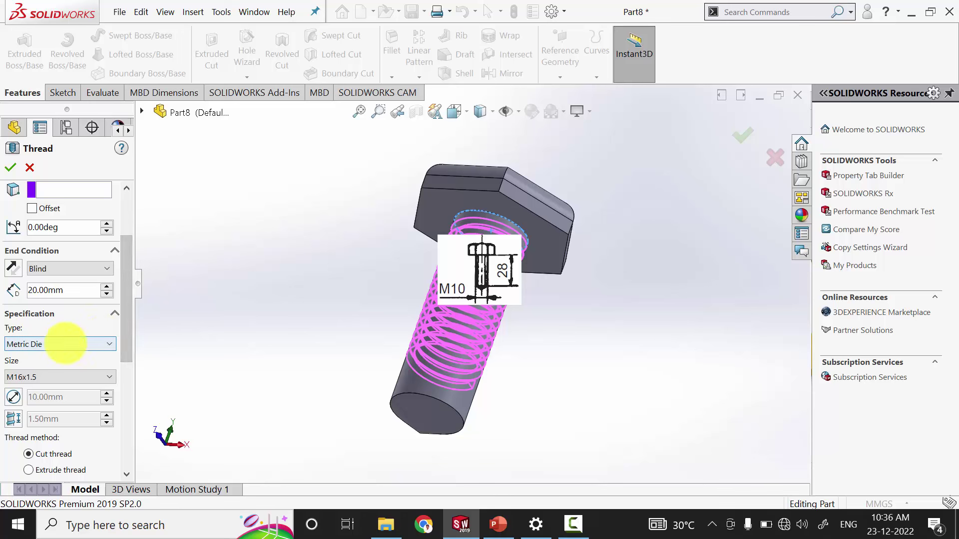
pyautogui.click(52, 375)
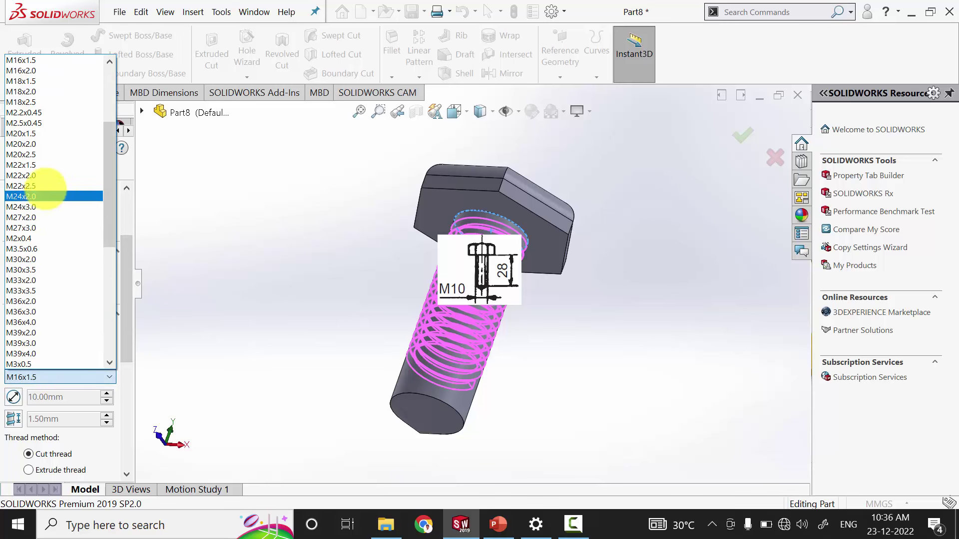
pyautogui.scroll(5, 60, 187)
pyautogui.scroll(1, 54, 145)
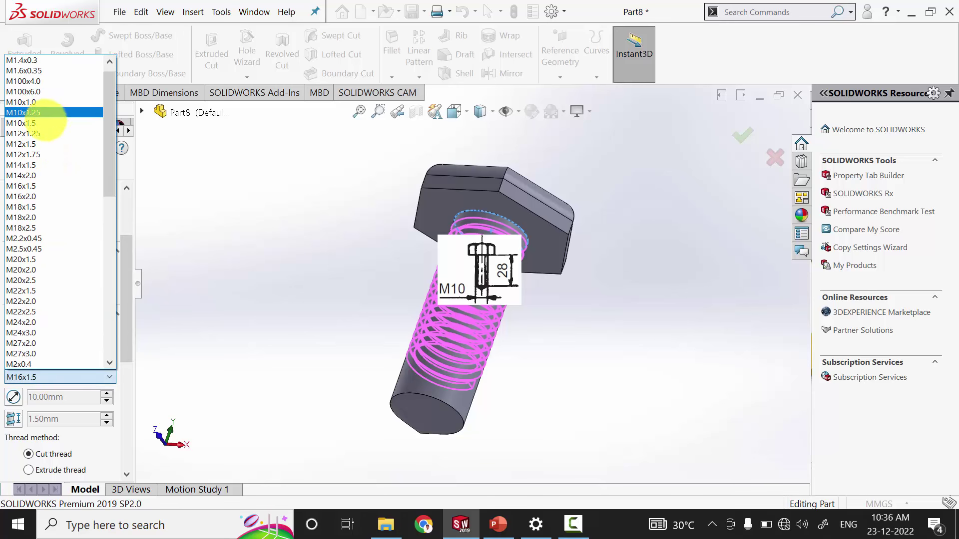
pyautogui.click(44, 121)
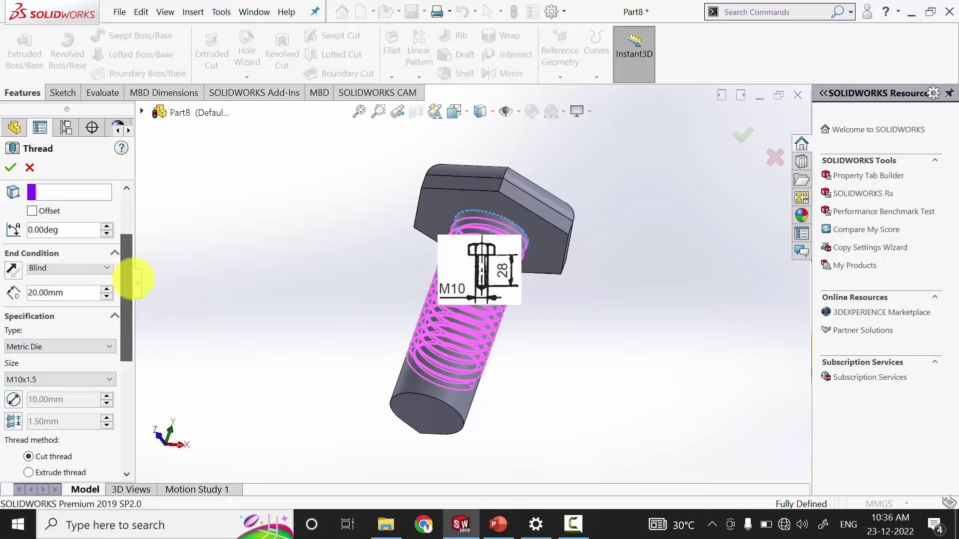
pyautogui.moveTo(131, 278)
pyautogui.mouseDown()
pyautogui.moveTo(136, 372)
pyautogui.moveTo(129, 298)
pyautogui.mouseUp()
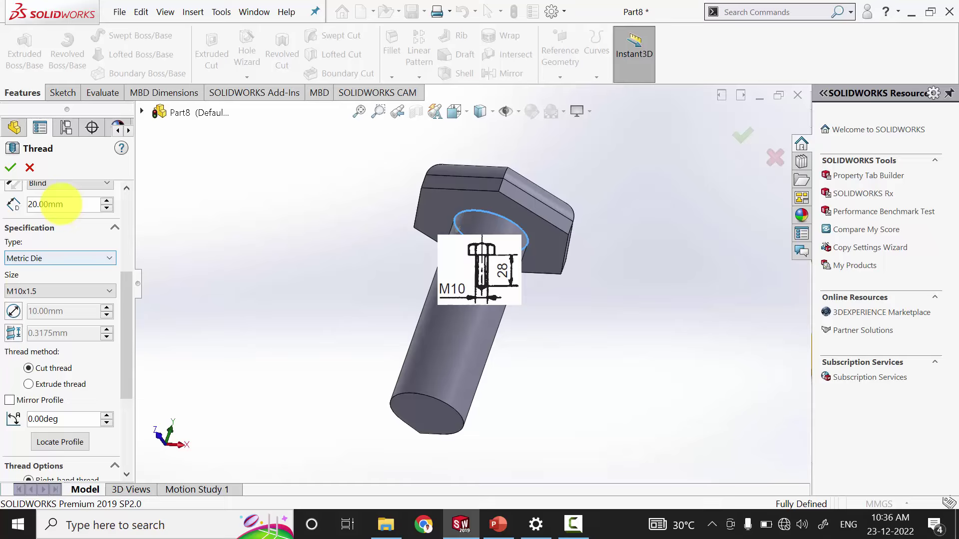
# - Set the blind depth of the shank thread to 28 mm
pyautogui.click(61, 204)
pyautogui.doubleClick(61, 204)
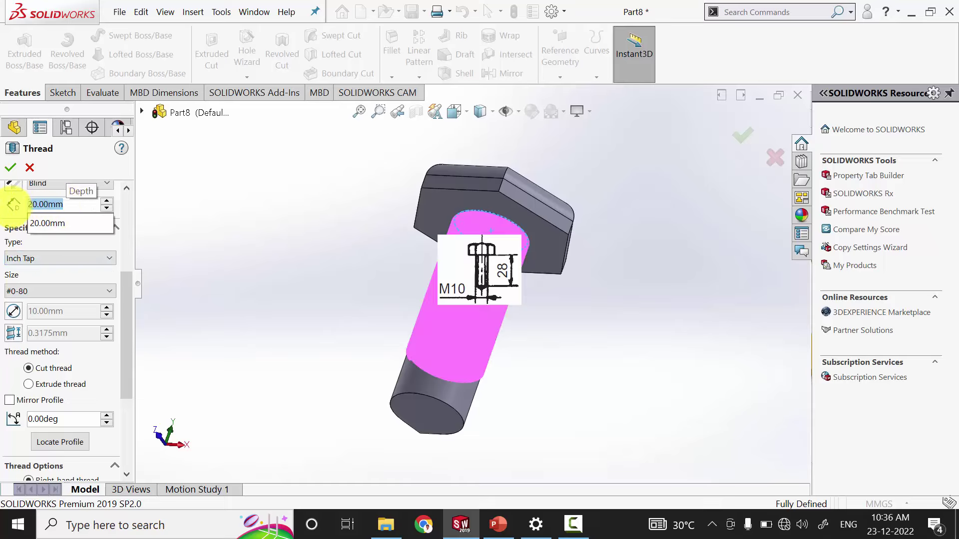
pyautogui.write('28')
pyautogui.press('Return')
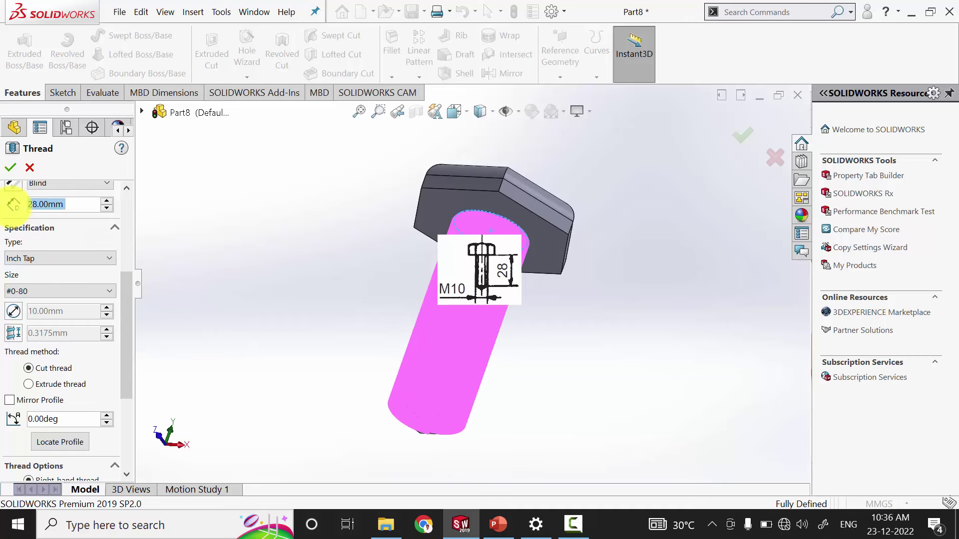
# - Specify the thread as Metric Die, size M10x1.5, and create it as a right-hand cut thread on the shank
pyautogui.moveTo(129, 296); pyautogui.dragTo(133, 316)
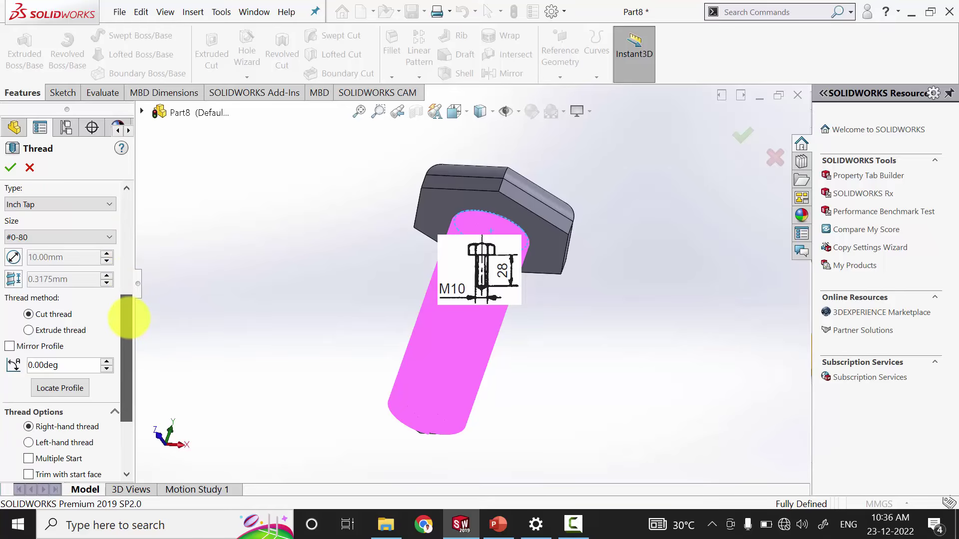
pyautogui.click(70, 215)
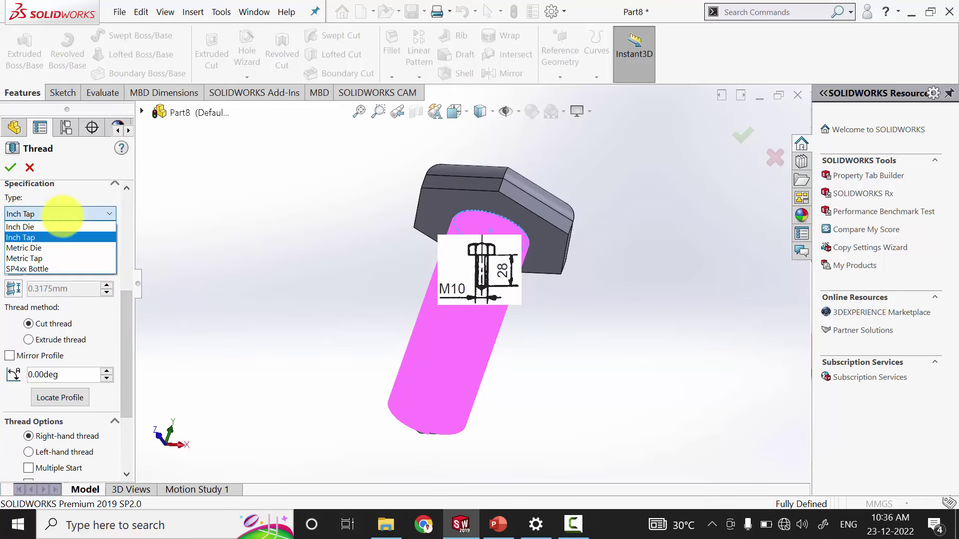
pyautogui.click(68, 244)
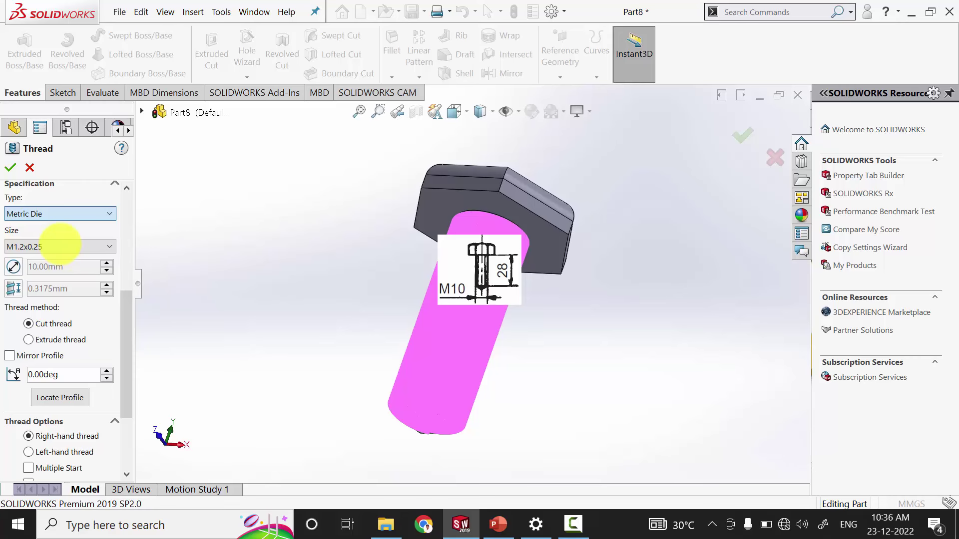
pyautogui.click(59, 248)
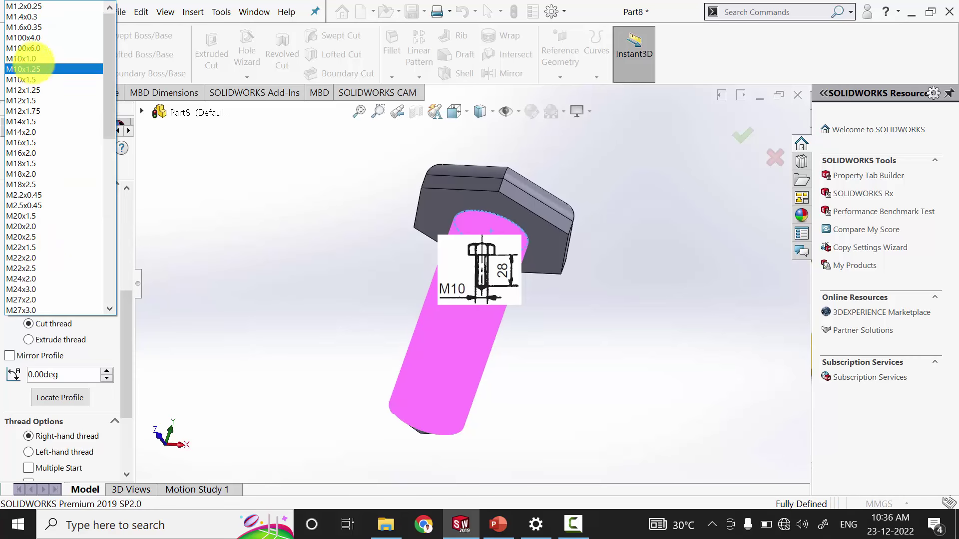
pyautogui.click(22, 79)
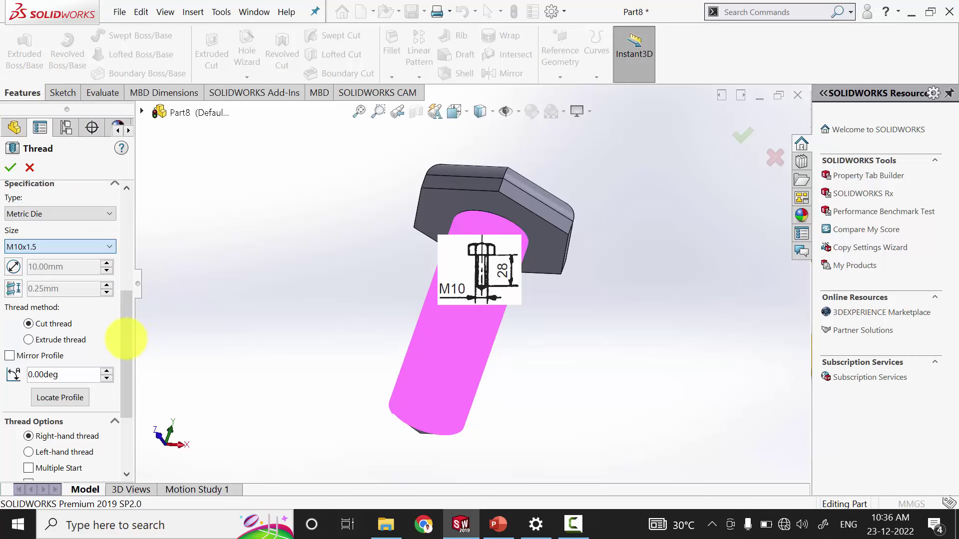
pyautogui.moveTo(131, 321); pyautogui.dragTo(135, 368)
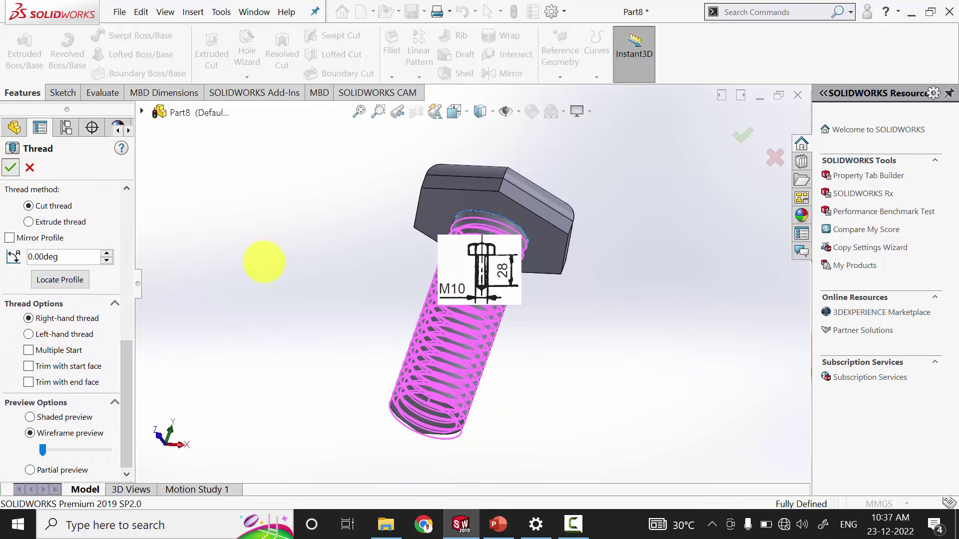
pyautogui.press('Return')
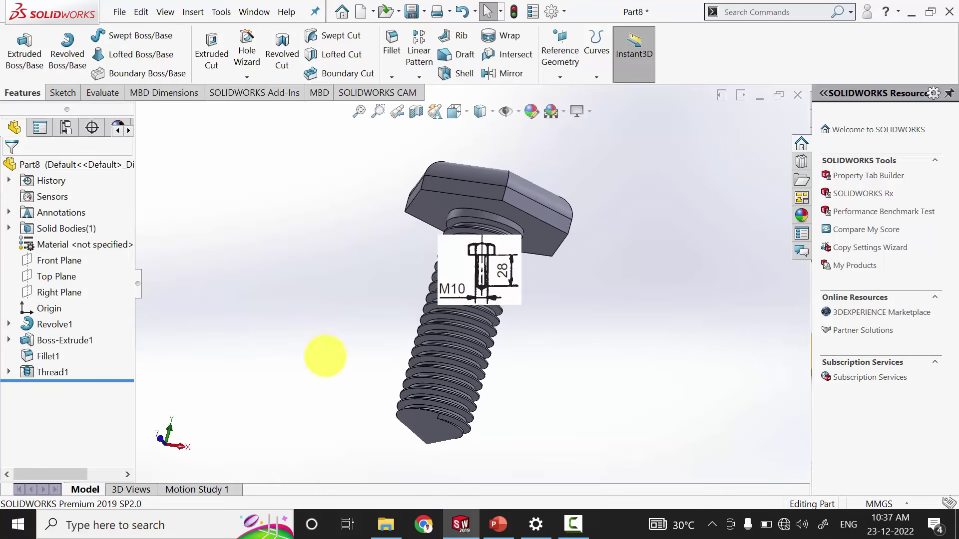
# - Assign Plain Carbon Steel as the bolt's material
pyautogui.moveTo(541, 338); pyautogui.dragTo(614, 385, button='middle')
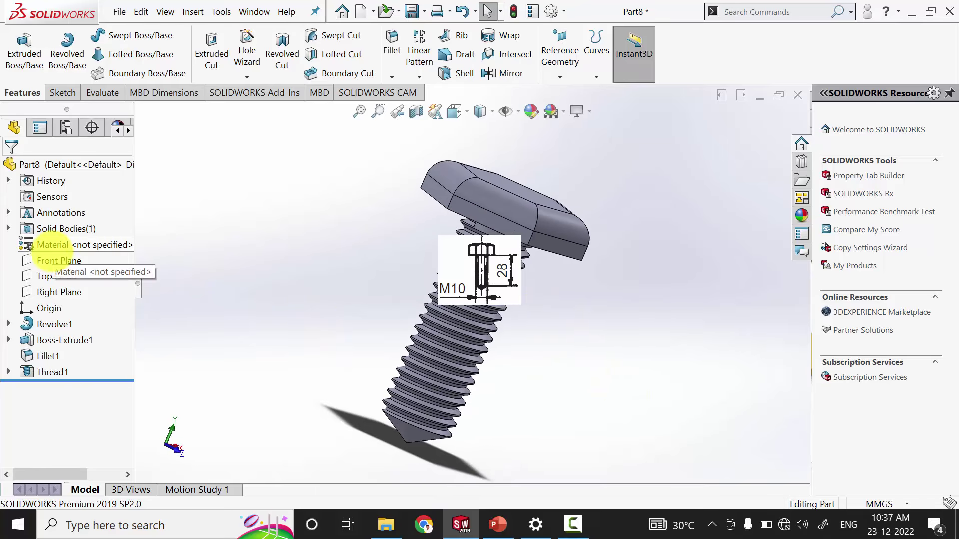
pyautogui.rightClick(64, 246)
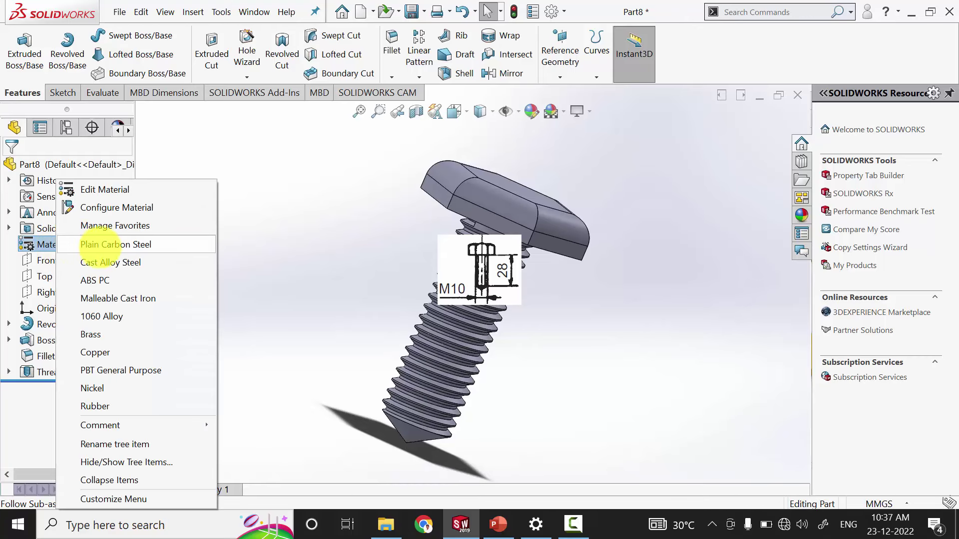
pyautogui.click(96, 243)
pyautogui.scroll(2, 414, 272)
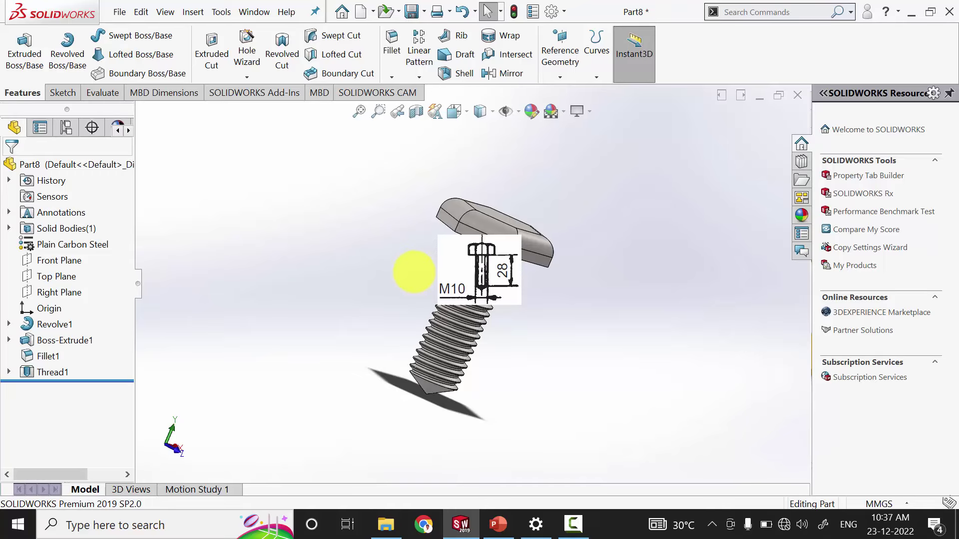
# - Save the bolt part as 6 in the project folder with the other parts and close it
pyautogui.hotkey('ctrl', 's')
pyautogui.press('Return')
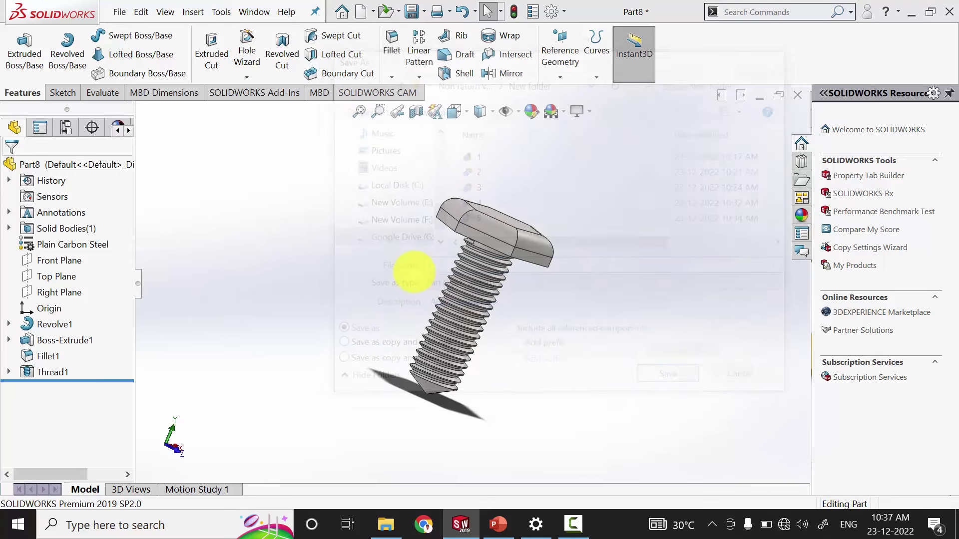
pyautogui.click(424, 199)
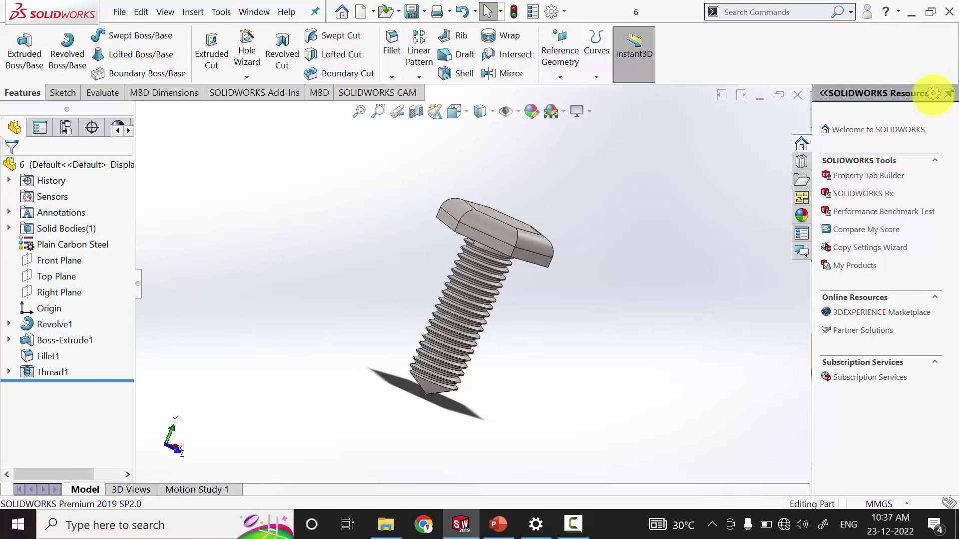
pyautogui.click(796, 95)
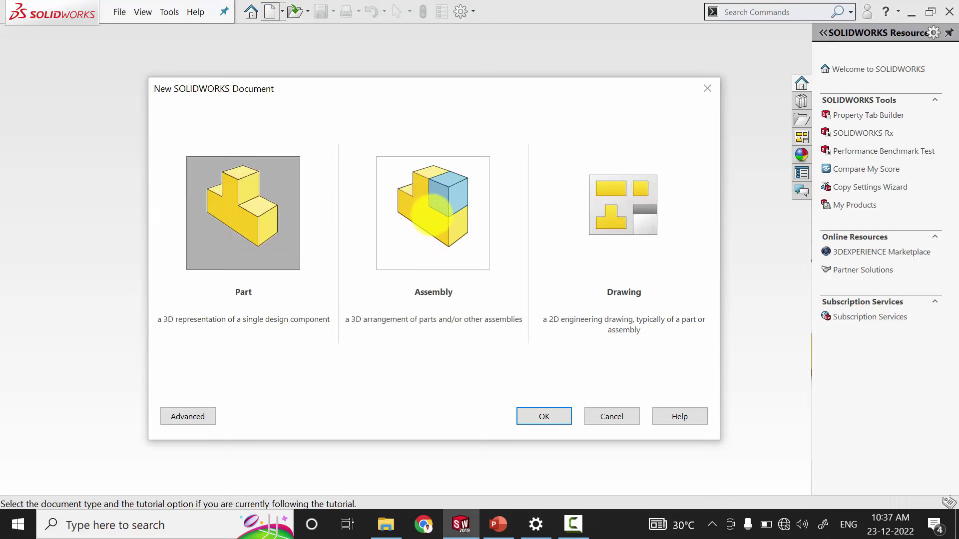
# - Create a new assembly and insert part 1, rotated 180 degrees about the Y axis, at the origin
pyautogui.click(423, 207)
pyautogui.click(549, 421)
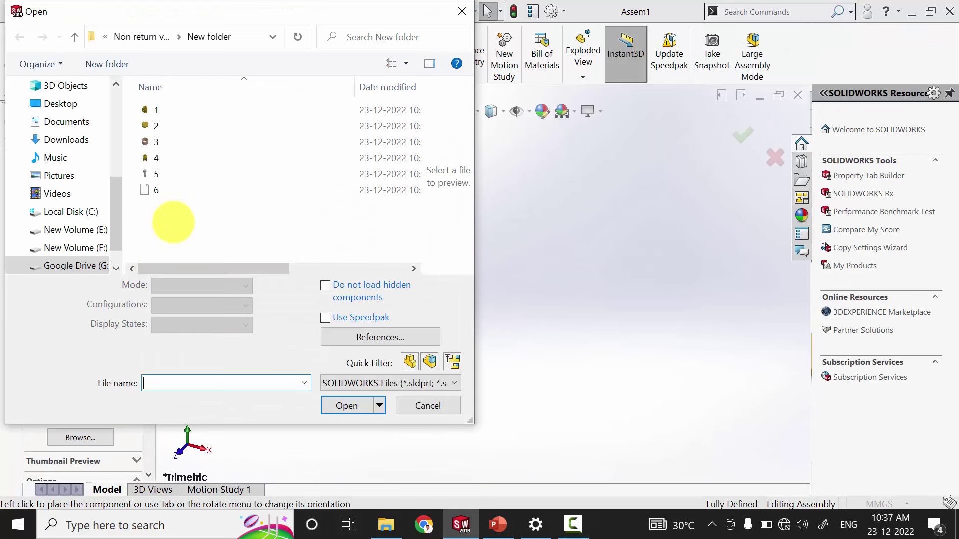
pyautogui.click(155, 110)
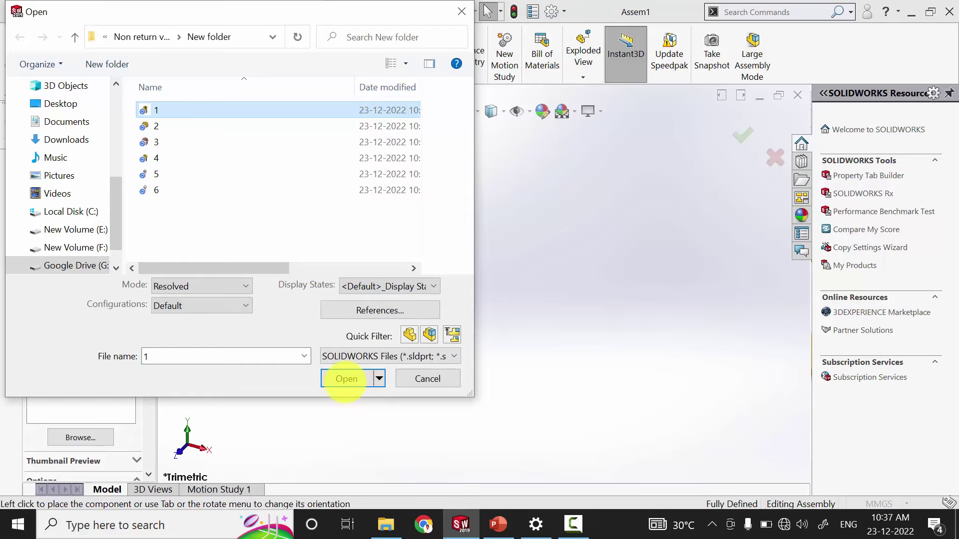
pyautogui.click(348, 377)
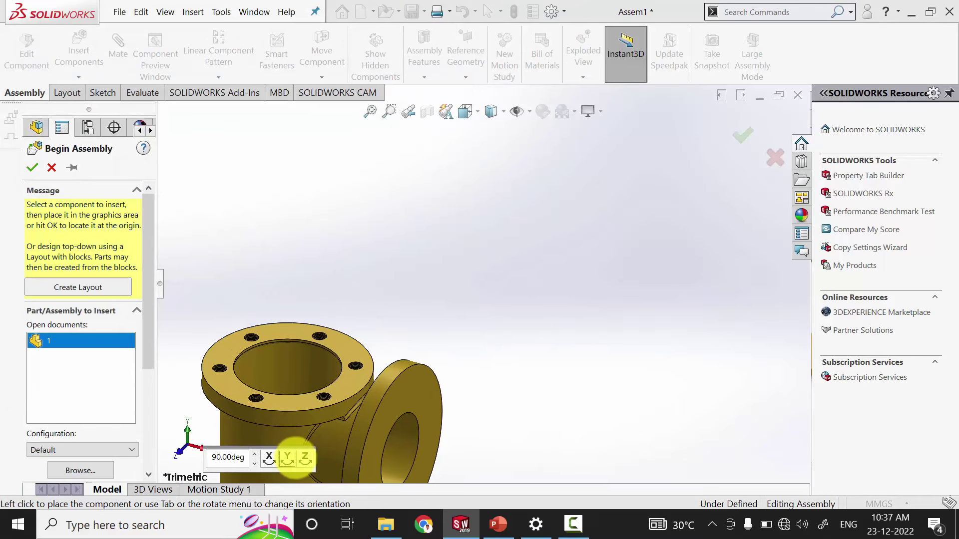
pyautogui.click(288, 457)
pyautogui.click(288, 458)
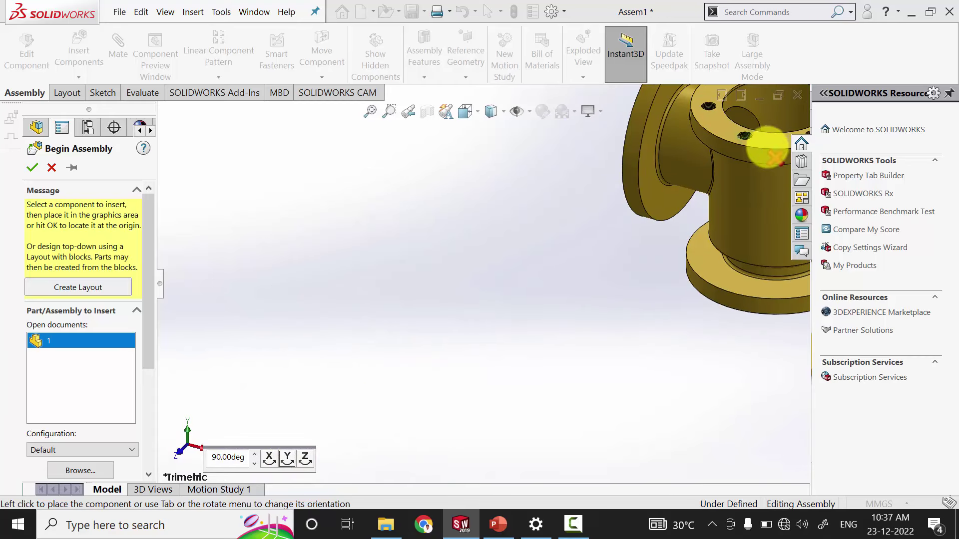
pyautogui.click(742, 135)
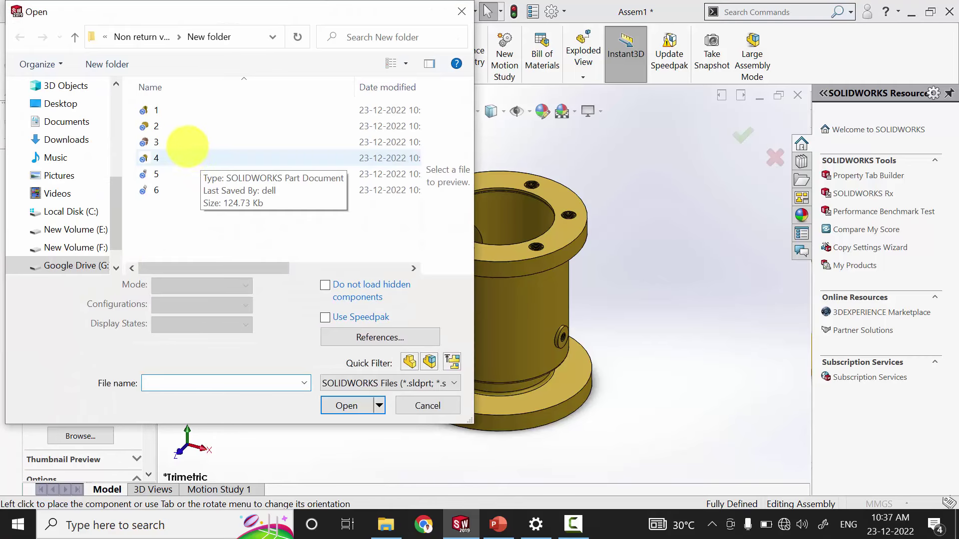
# - Insert part 3 into the assembly, placing it freely in front of the valve body, beside its base flange
pyautogui.doubleClick(184, 143)
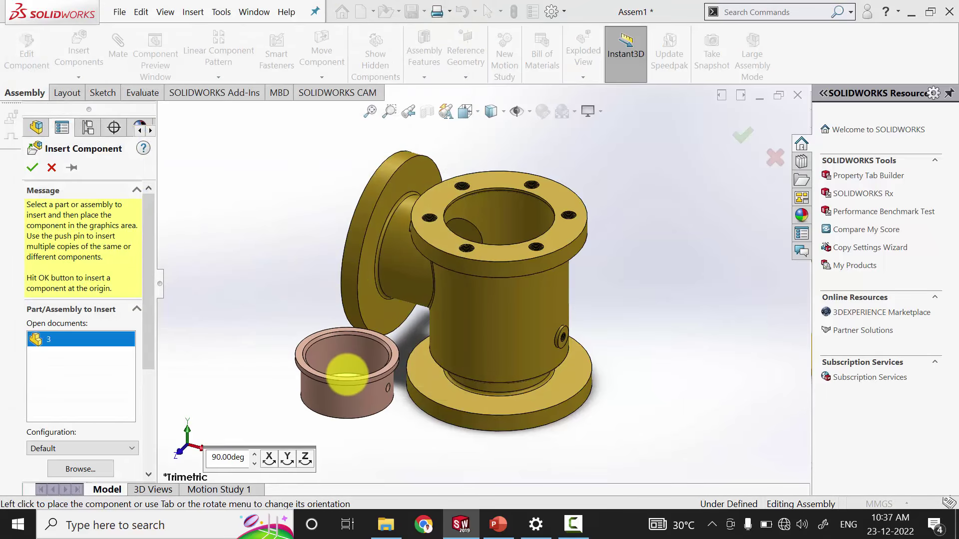
pyautogui.click(347, 374)
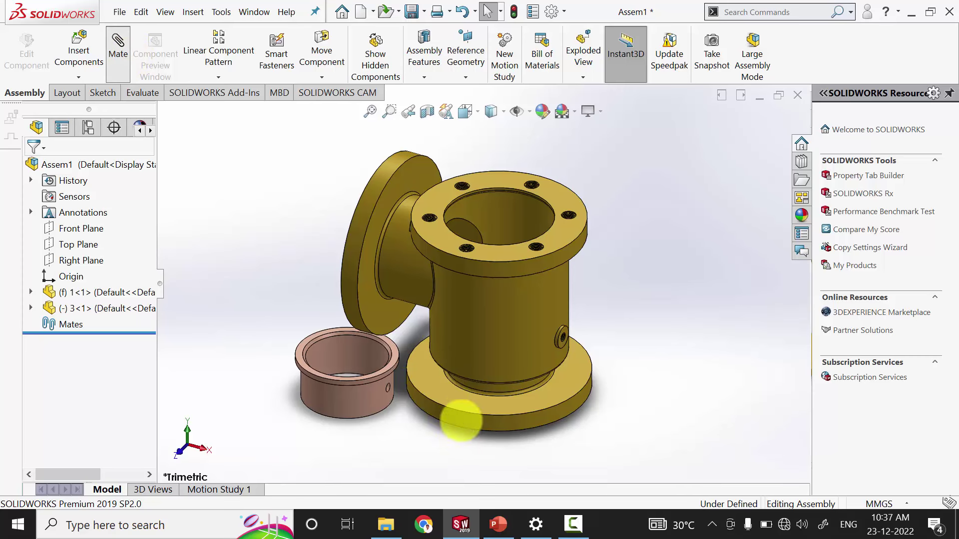
# - Add a coincident mate between the underside of part 3's flange and the internal seat ledge of the valve body
pyautogui.moveTo(461, 420); pyautogui.dragTo(604, 293, button='middle')
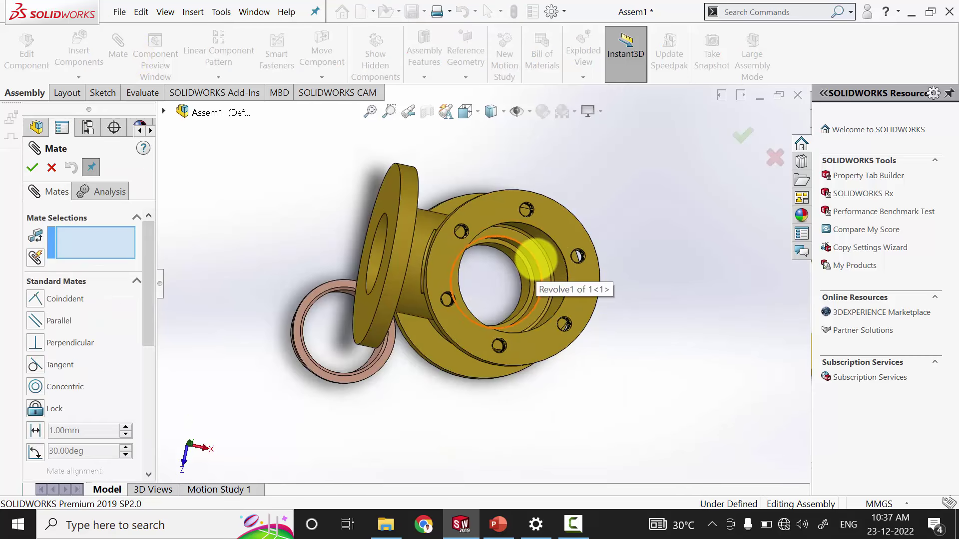
pyautogui.click(538, 254)
pyautogui.moveTo(499, 394); pyautogui.dragTo(407, 263, button='middle')
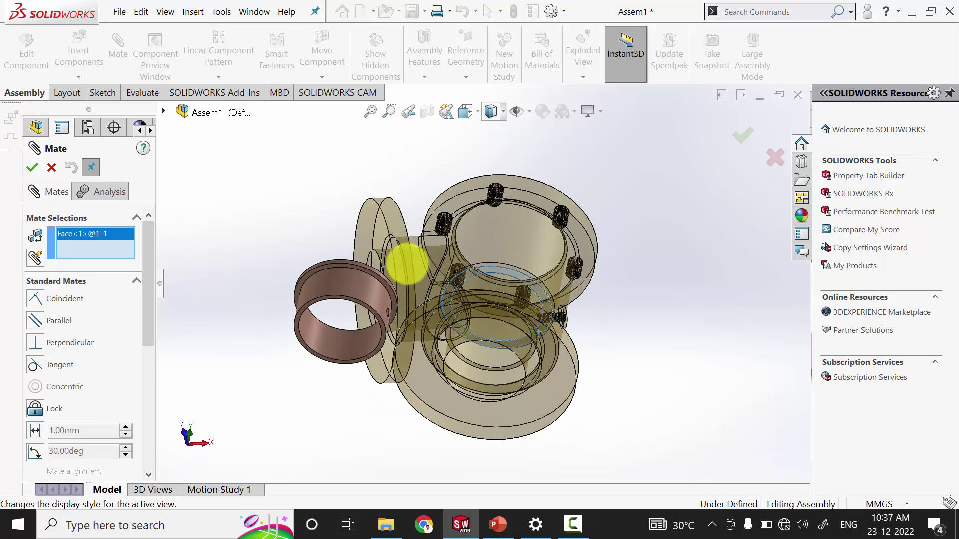
pyautogui.scroll(-3, 367, 259)
pyautogui.scroll(-2, 367, 259)
pyautogui.click(388, 287)
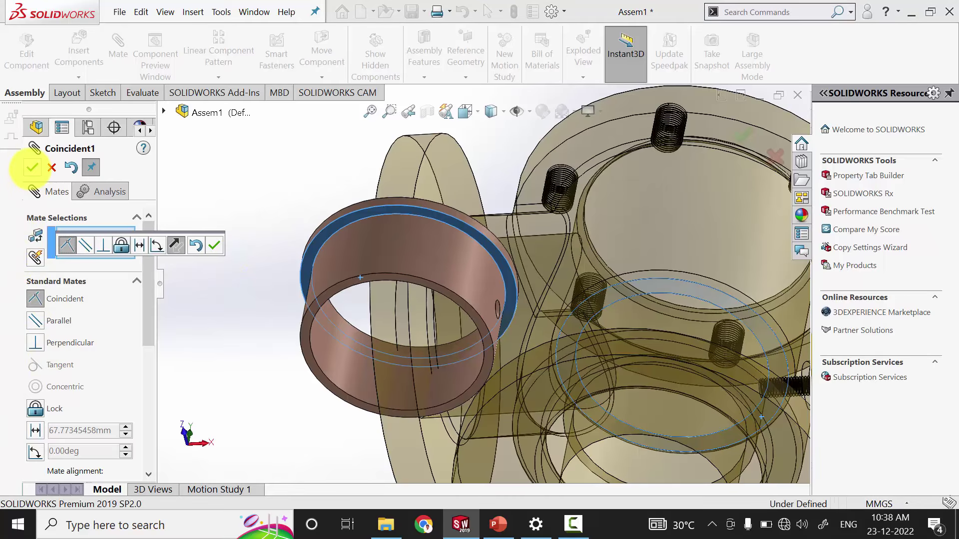
pyautogui.click(32, 168)
# - Add a concentric mate with locked rotation between part 3's outer cylindrical face and the valve body's inner bore, then finish mating
pyautogui.click(358, 251)
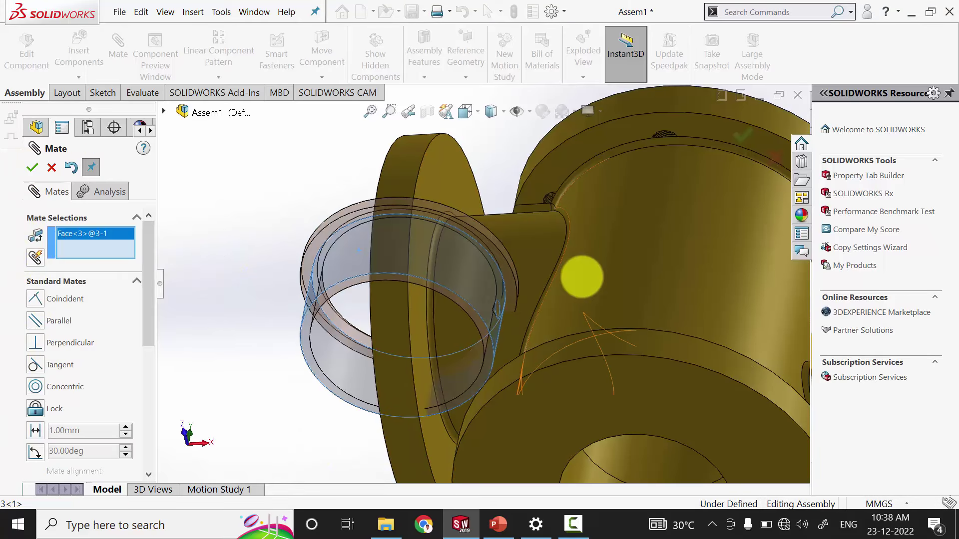
pyautogui.moveTo(597, 226); pyautogui.dragTo(539, 372, button='middle')
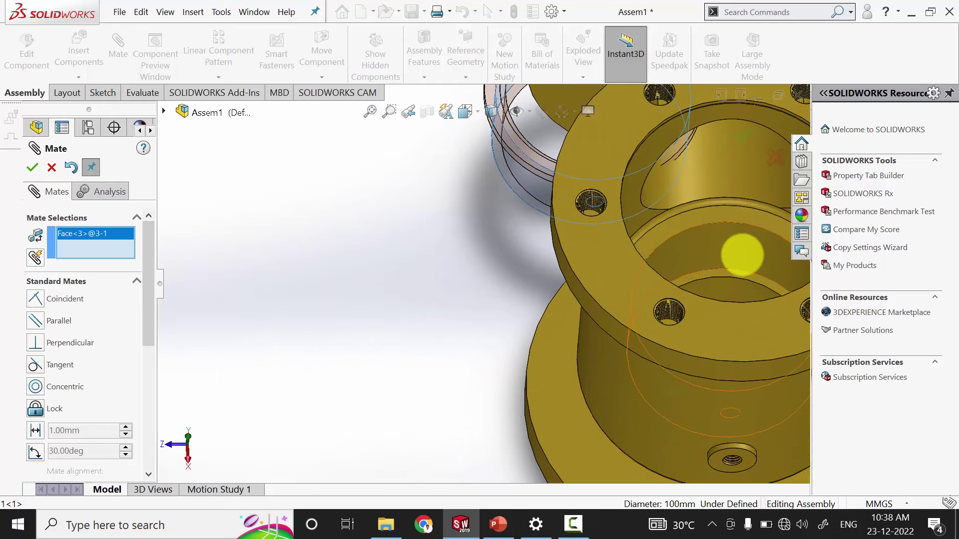
pyautogui.click(742, 255)
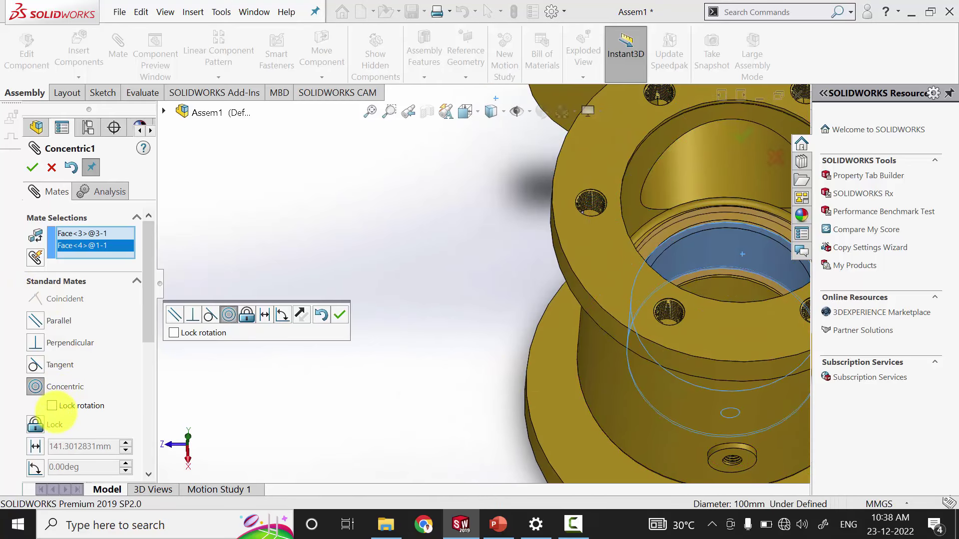
pyautogui.click(51, 405)
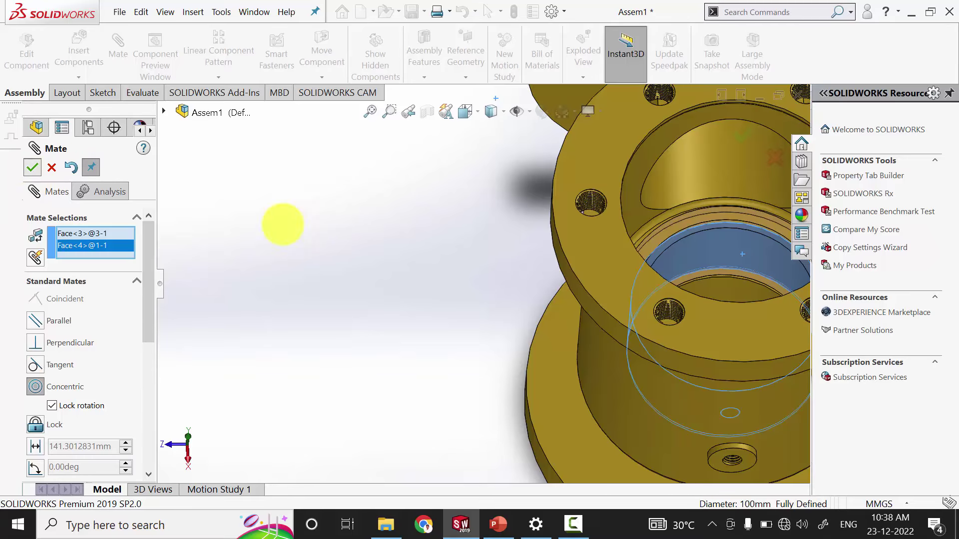
pyautogui.press('Return')
pyautogui.moveTo(426, 359); pyautogui.dragTo(417, 250, button='middle')
pyautogui.scroll(-3, 673, 219)
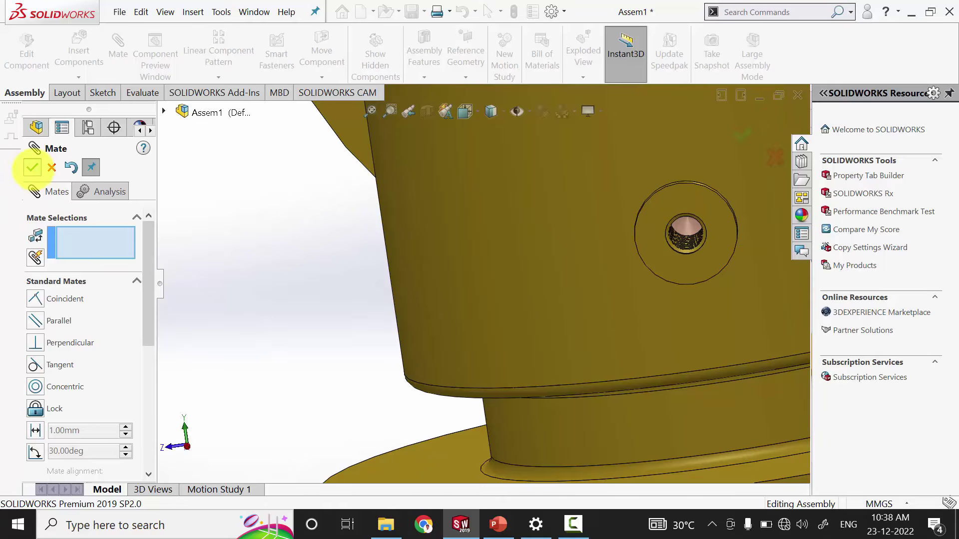
pyautogui.click(32, 168)
# - Insert part 4 into the assembly, placing it freely beside the valve body, below its side flange
pyautogui.moveTo(221, 141); pyautogui.dragTo(390, 312, button='middle')
pyautogui.scroll(4, 450, 295)
pyautogui.moveTo(563, 169); pyautogui.dragTo(569, 225, button='middle')
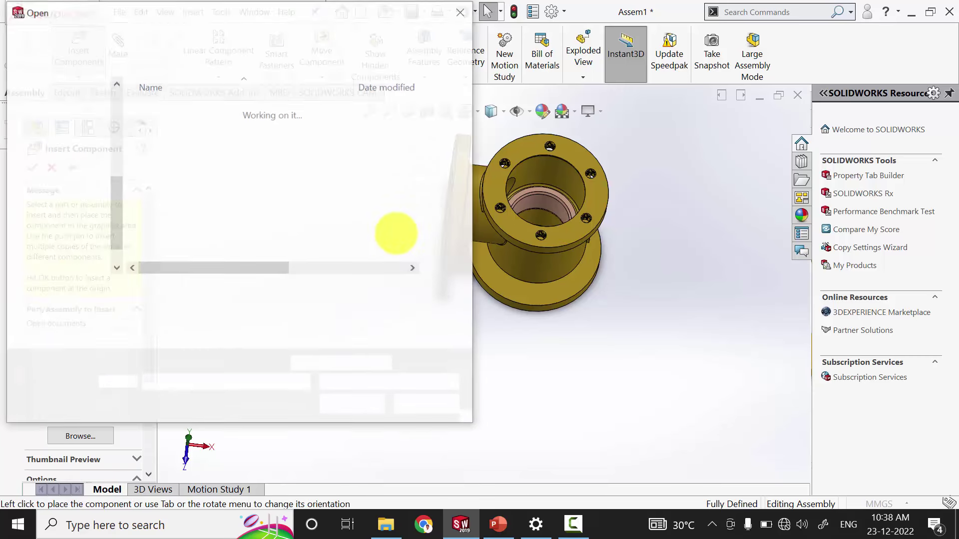
pyautogui.doubleClick(156, 159)
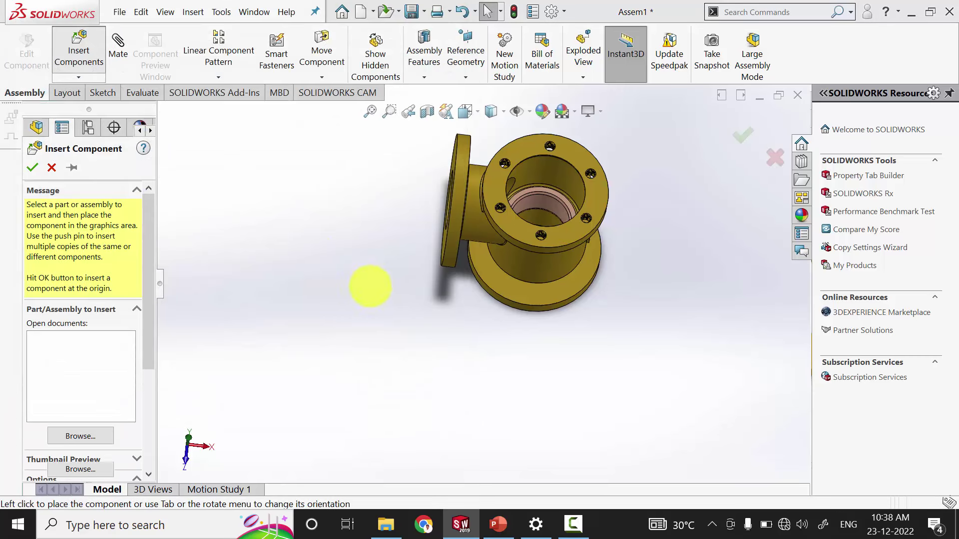
pyautogui.click(392, 292)
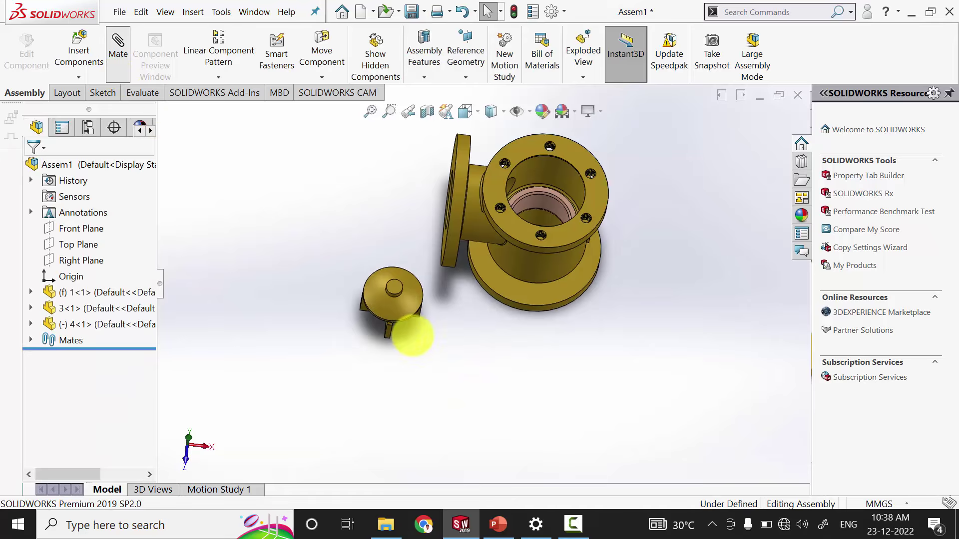
# - Add a concentric mate between part 3's inner bore and the round rim of part 4's disc, then finish mating
pyautogui.scroll(-3, 467, 283)
pyautogui.moveTo(549, 318)
pyautogui.mouseDown(button='middle')
pyautogui.moveTo(540, 325)
pyautogui.moveTo(541, 317)
pyautogui.mouseUp(button='middle')
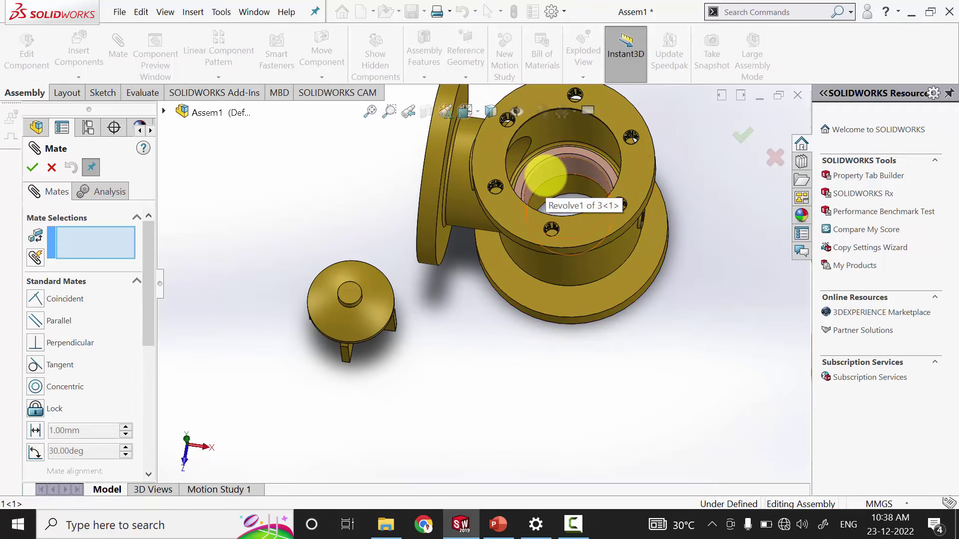
pyautogui.click(544, 176)
pyautogui.moveTo(417, 370); pyautogui.dragTo(445, 252, button='middle')
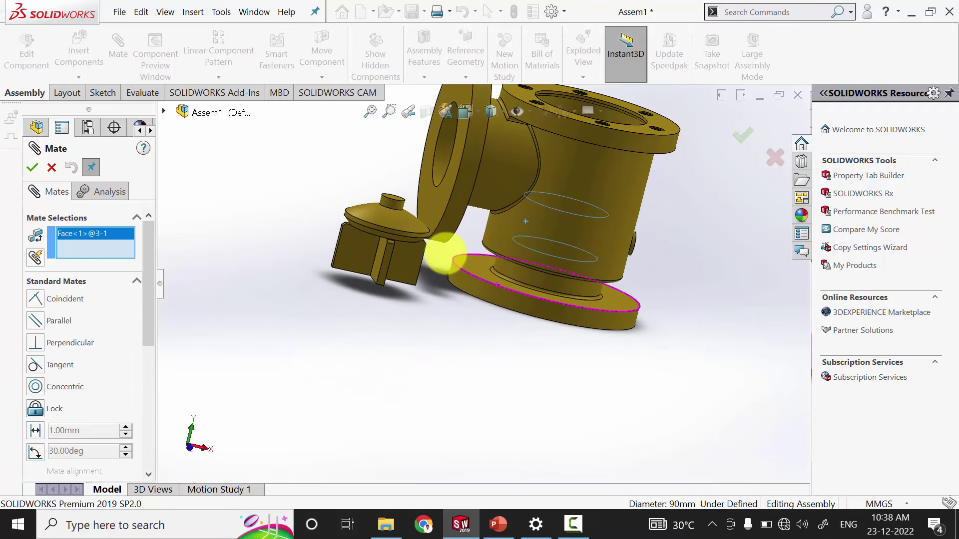
pyautogui.scroll(-5, 430, 235)
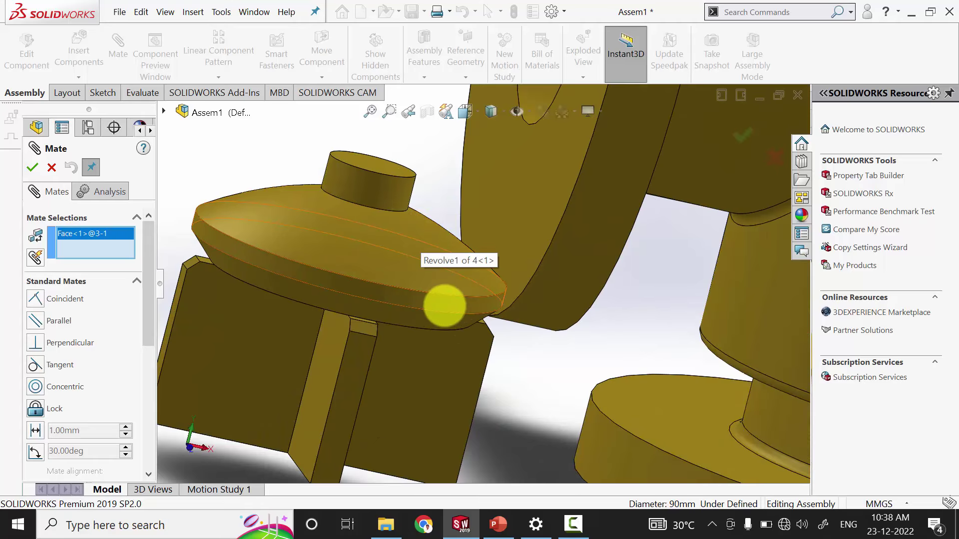
pyautogui.click(444, 306)
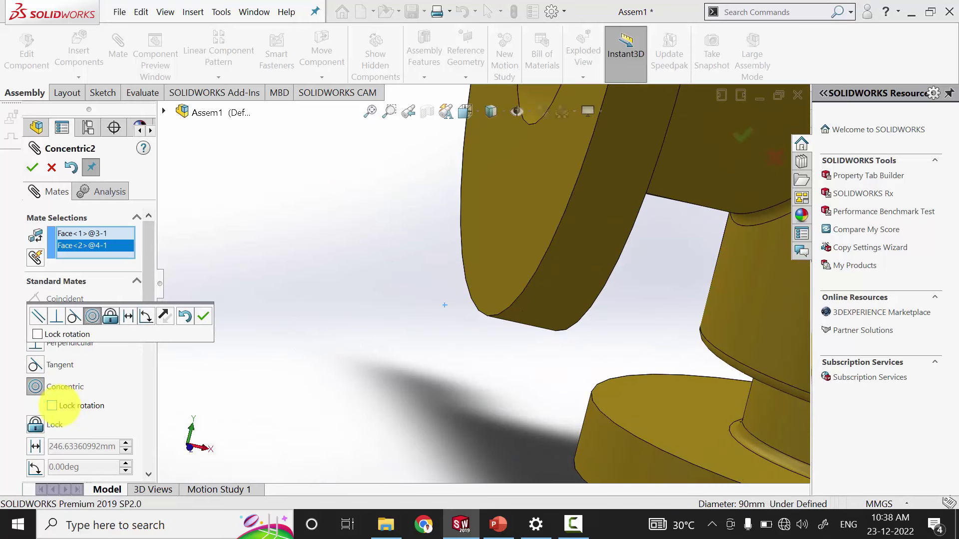
pyautogui.click(32, 168)
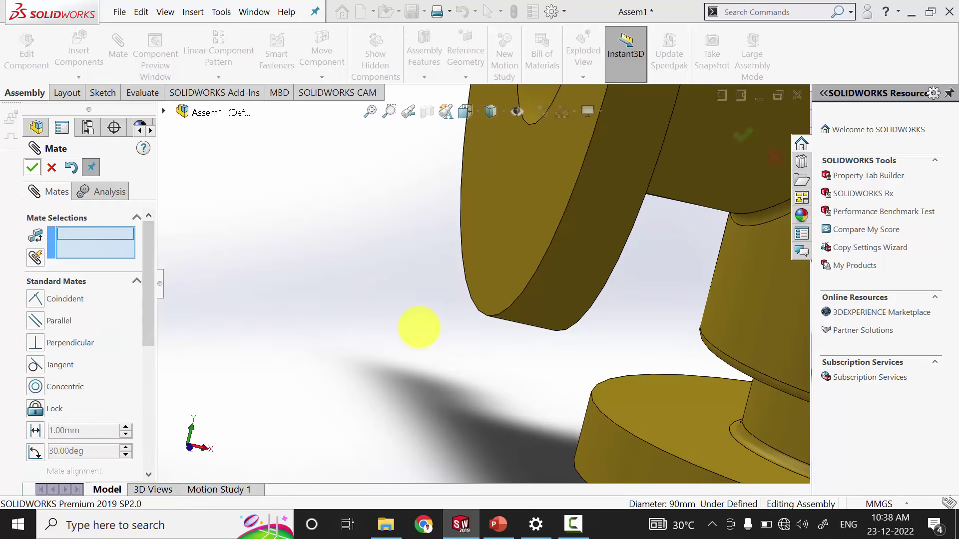
pyautogui.scroll(5, 444, 327)
pyautogui.moveTo(475, 327); pyautogui.dragTo(603, 343, button='middle')
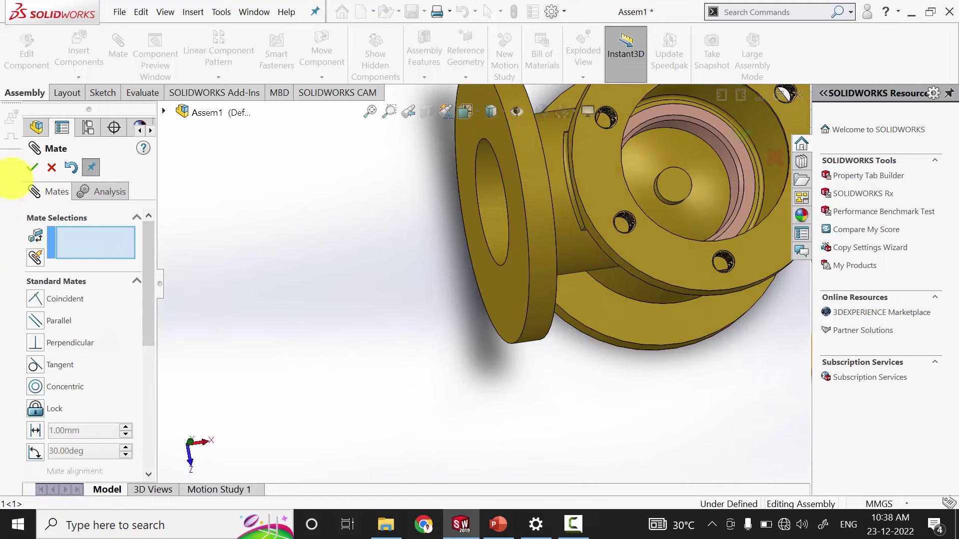
pyautogui.click(32, 168)
# - Move part 4 up along its axis, out of the valve body's open end, to expose its underside
pyautogui.scroll(-4, 625, 214)
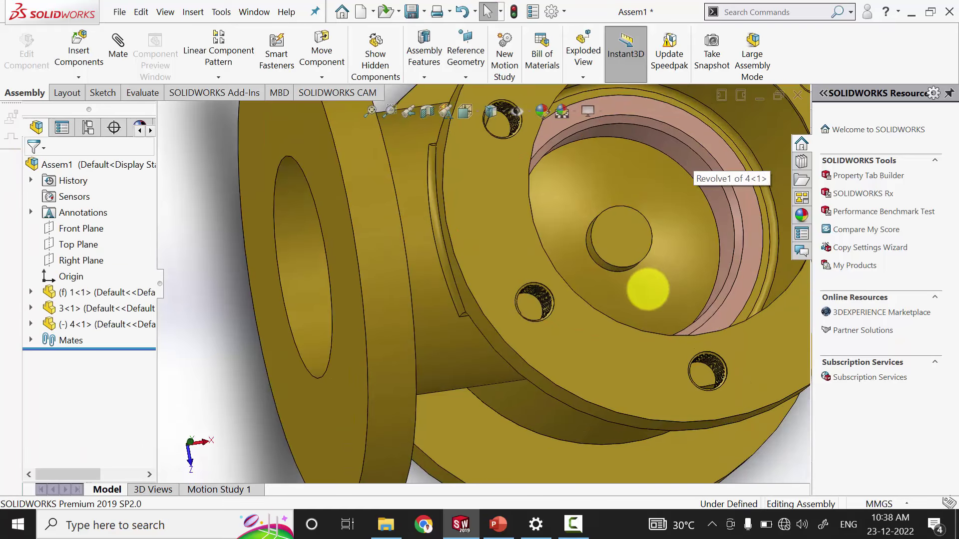
pyautogui.click(705, 230)
pyautogui.scroll(5, 734, 210)
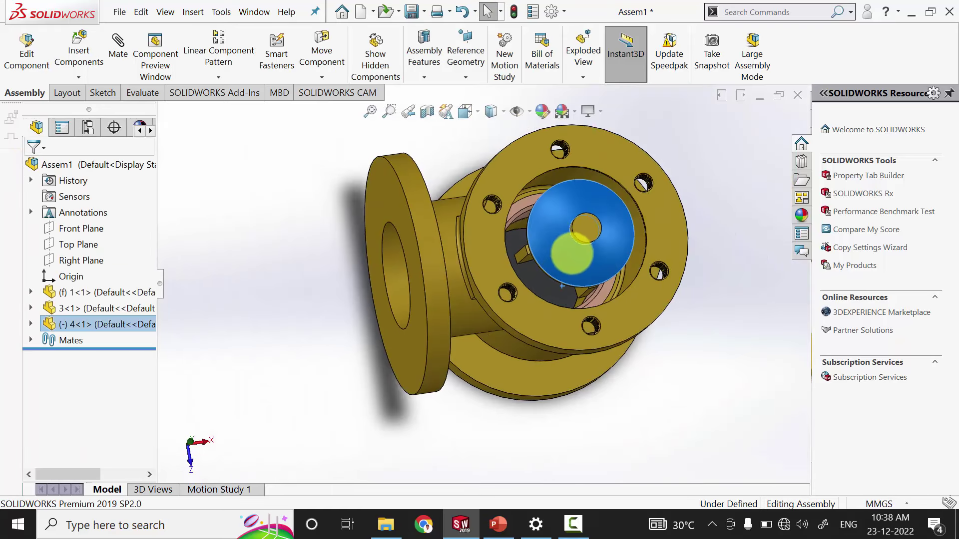
pyautogui.moveTo(572, 254); pyautogui.dragTo(630, 266, button='middle')
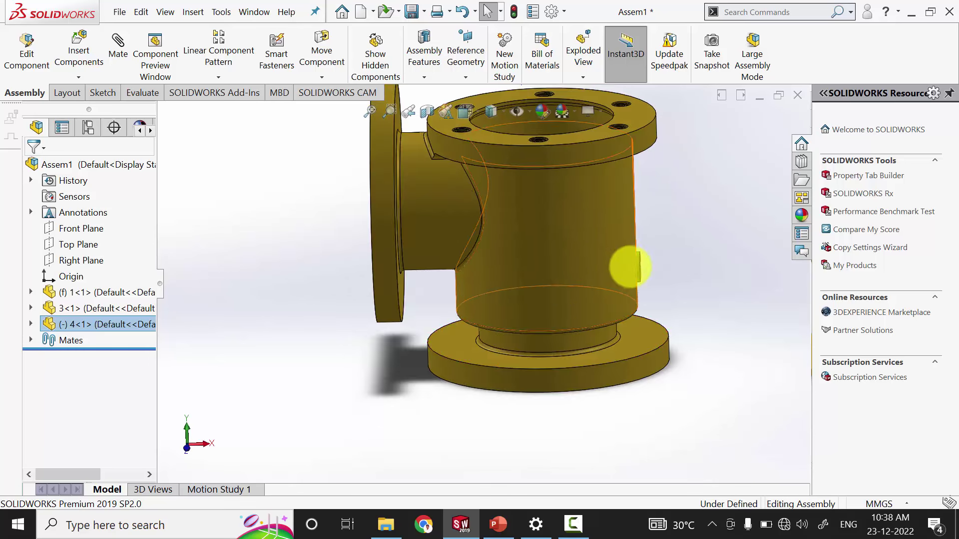
pyautogui.scroll(5, 630, 266)
pyautogui.moveTo(531, 205); pyautogui.dragTo(523, 114, button='middle')
pyautogui.click(554, 202)
pyautogui.scroll(-3, 547, 140)
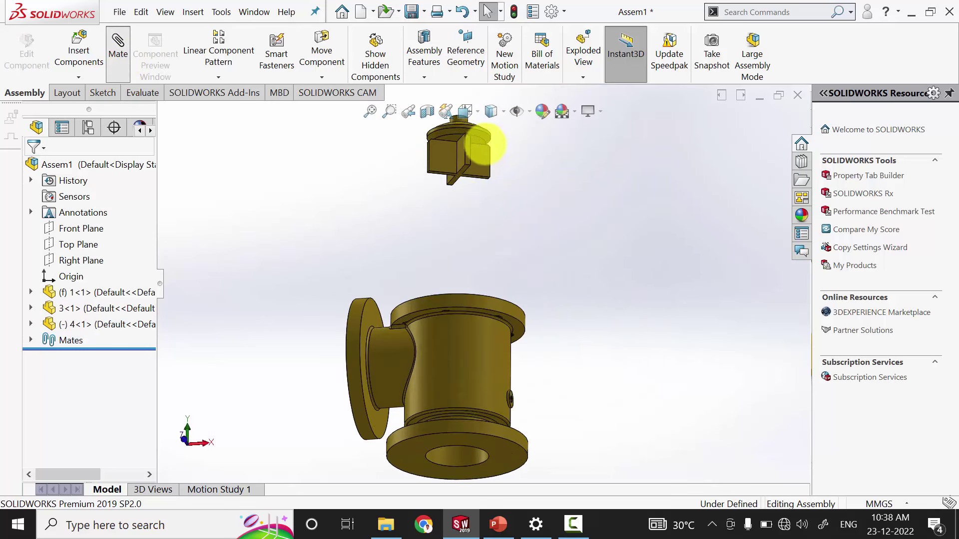
# - Add a coincident mate between the underside of part 4's disc and the upper ring face of part 3
pyautogui.moveTo(546, 252); pyautogui.dragTo(550, 353, button='middle')
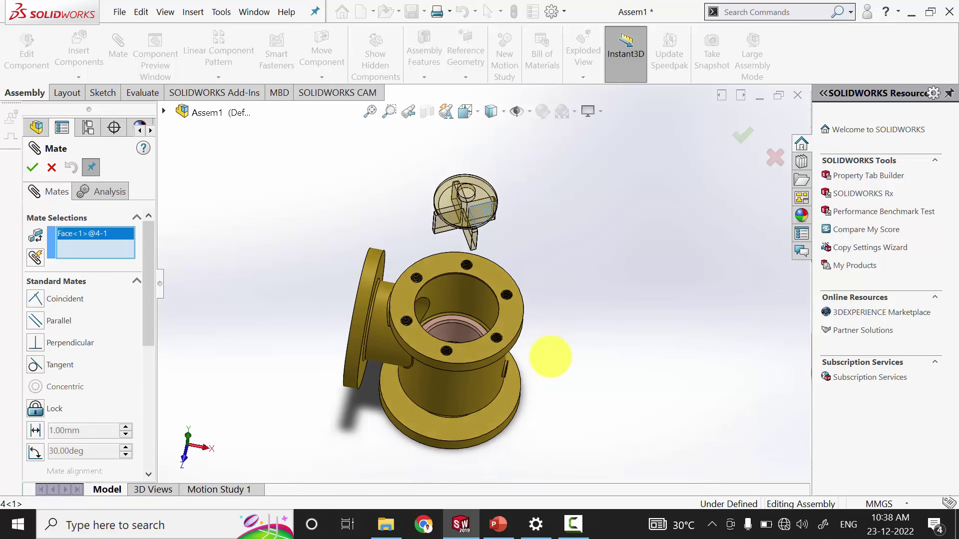
pyautogui.scroll(-8, 460, 310)
pyautogui.click(468, 292)
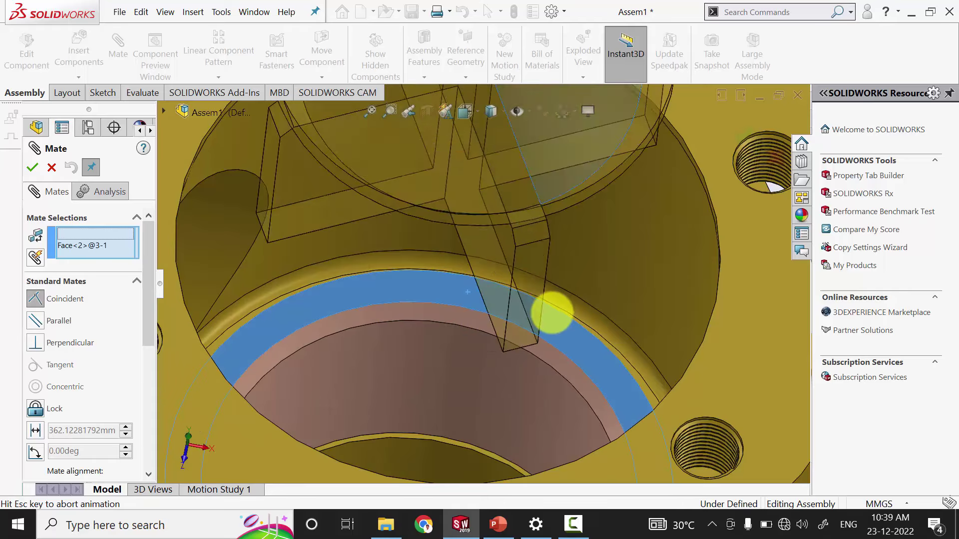
pyautogui.click(32, 167)
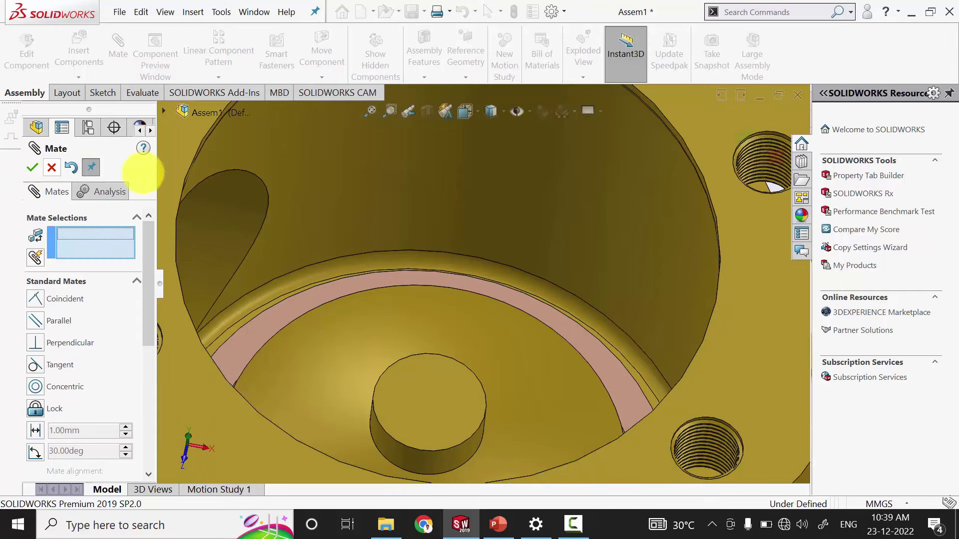
pyautogui.click(32, 167)
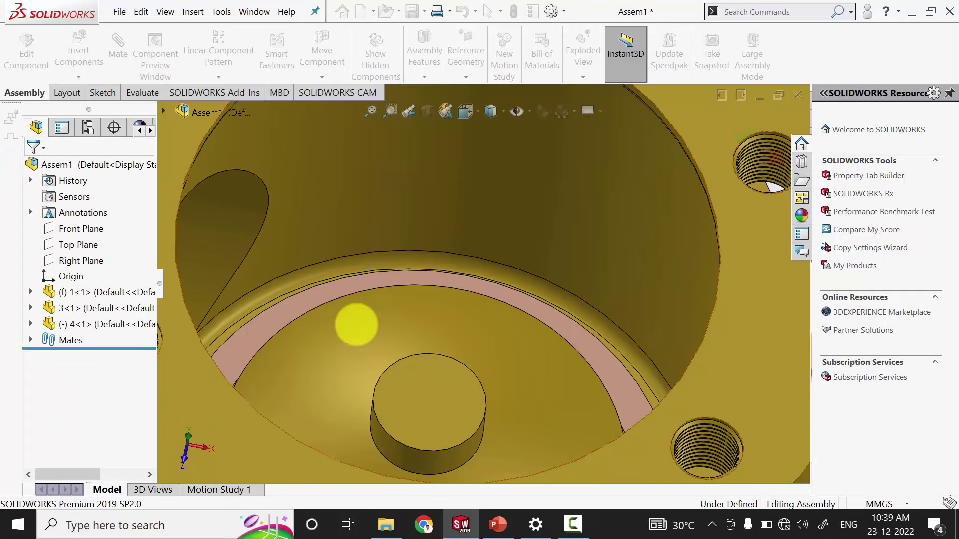
# - Insert part 2, the cover flange, into the assembly, placing it freely over the valve body's top flange
pyautogui.scroll(8, 428, 311)
pyautogui.moveTo(522, 332); pyautogui.dragTo(531, 325, button='middle')
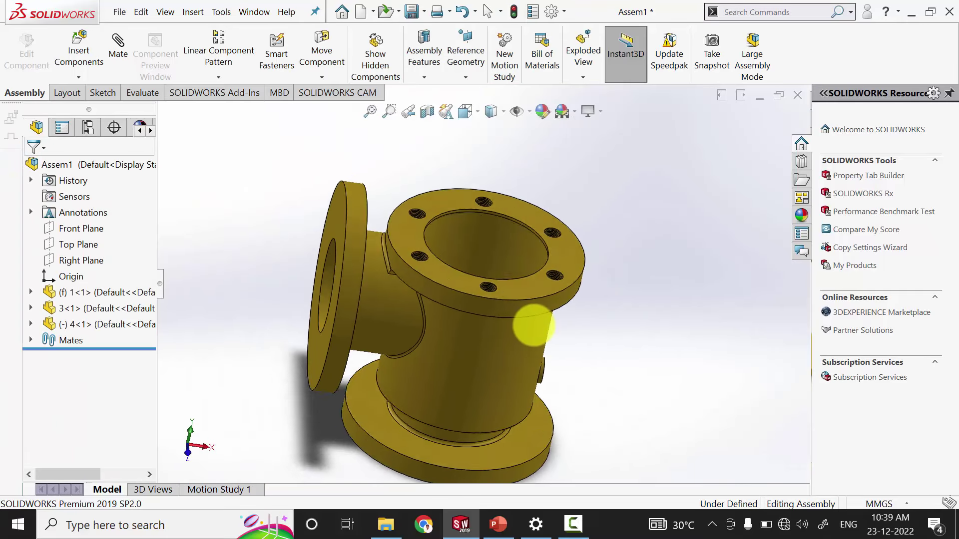
pyautogui.click(100, 62)
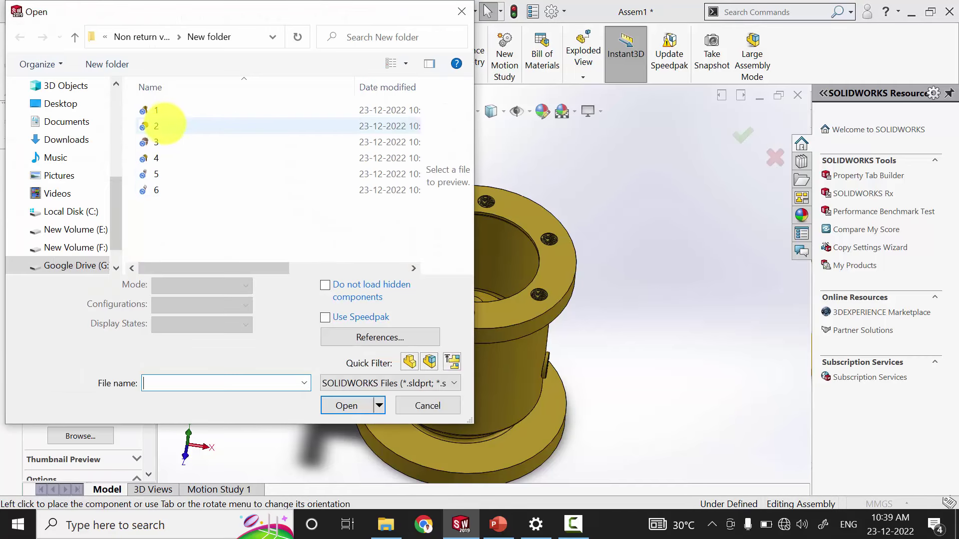
pyautogui.doubleClick(155, 126)
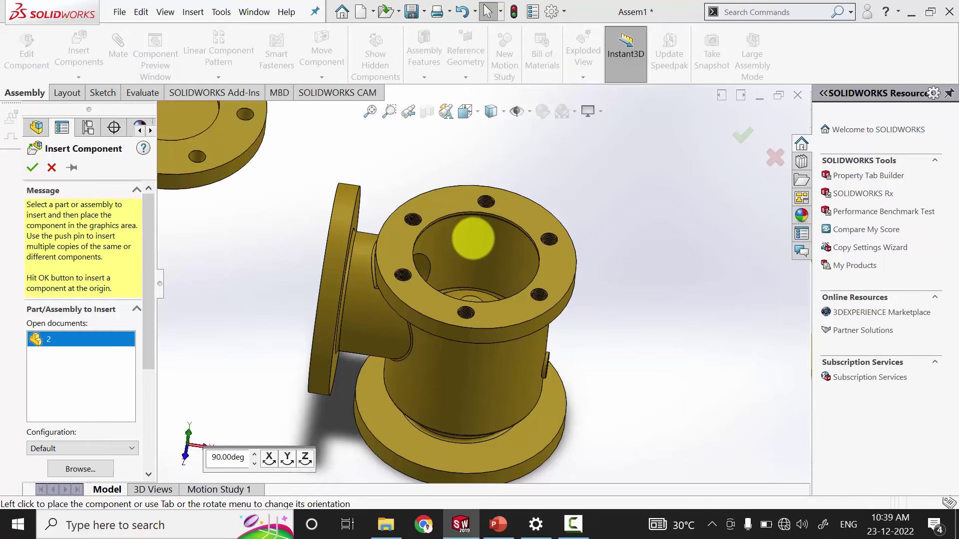
pyautogui.click(477, 246)
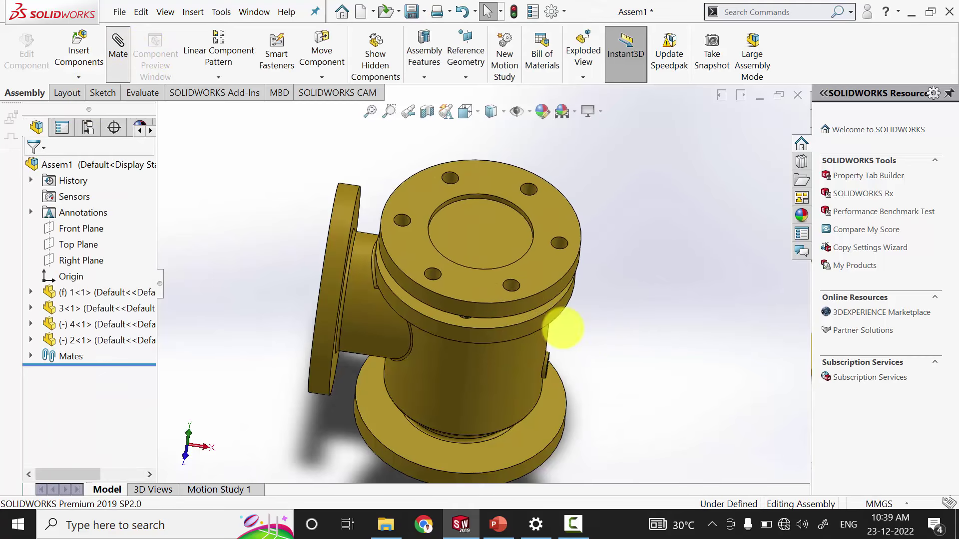
# - Add a concentric mate between a threaded hole in the valve body's top flange and a bolt hole in the cover
pyautogui.scroll(-10, 441, 320)
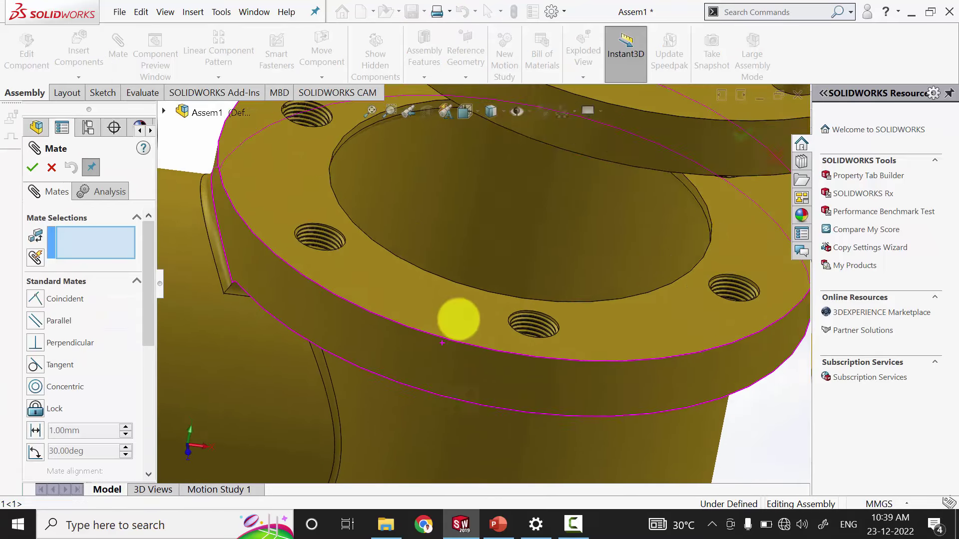
pyautogui.click(322, 217)
pyautogui.scroll(10, 368, 235)
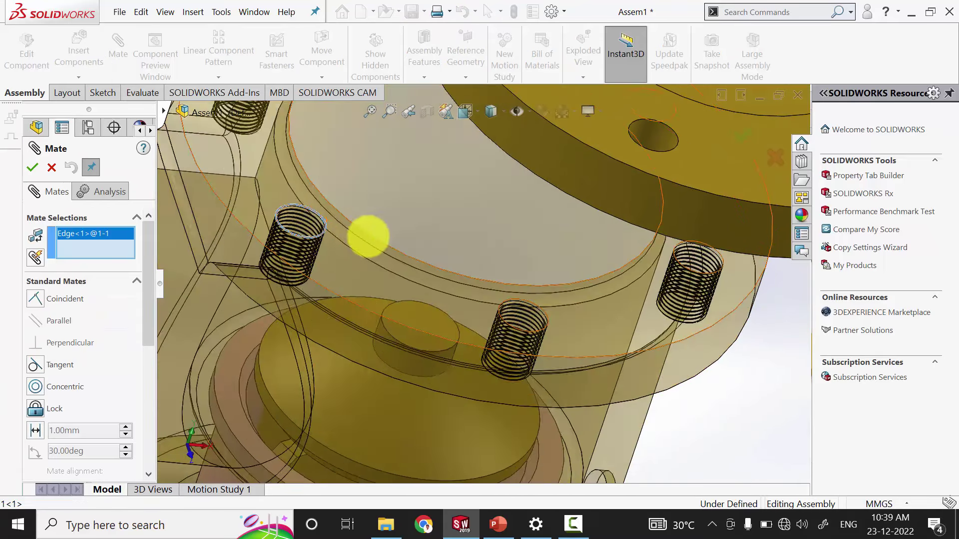
pyautogui.click(488, 143)
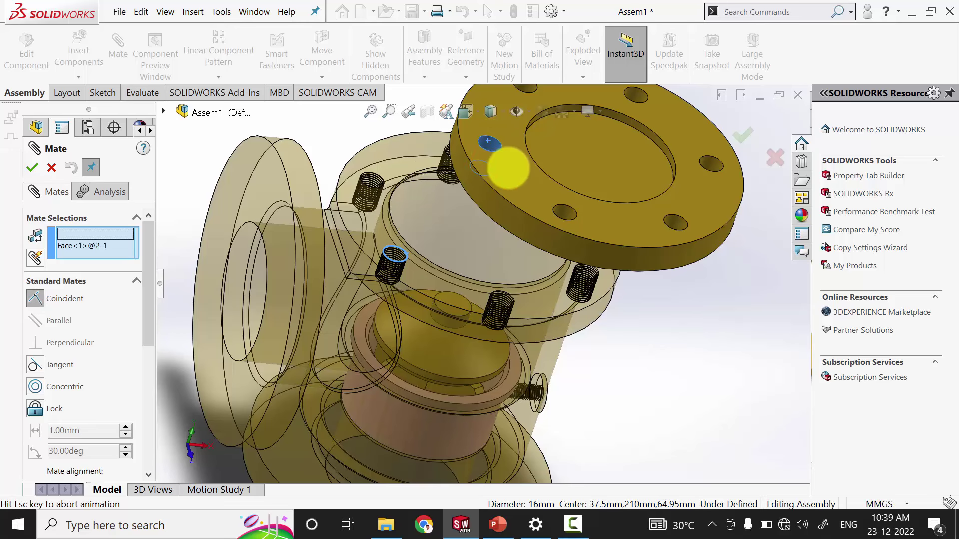
pyautogui.moveTo(674, 309); pyautogui.dragTo(653, 390, button='middle')
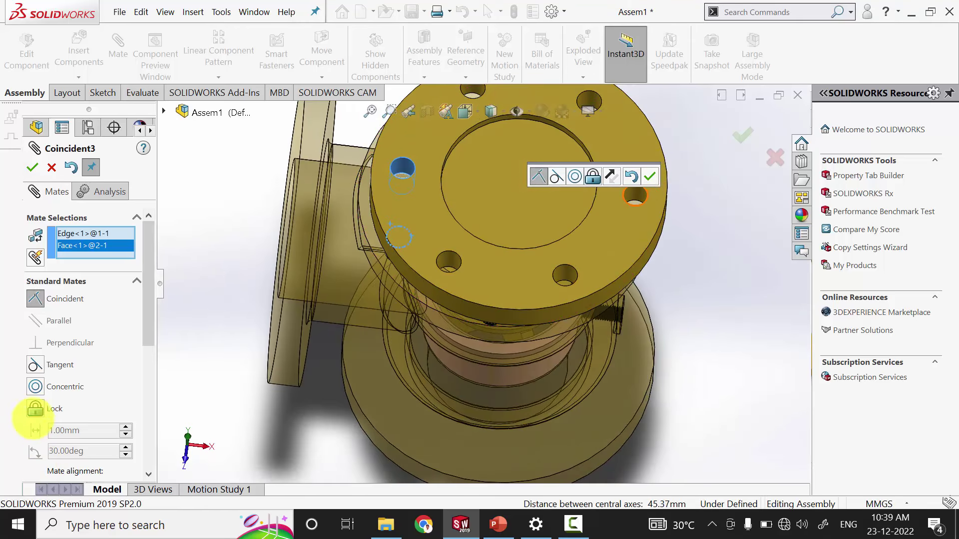
pyautogui.click(35, 386)
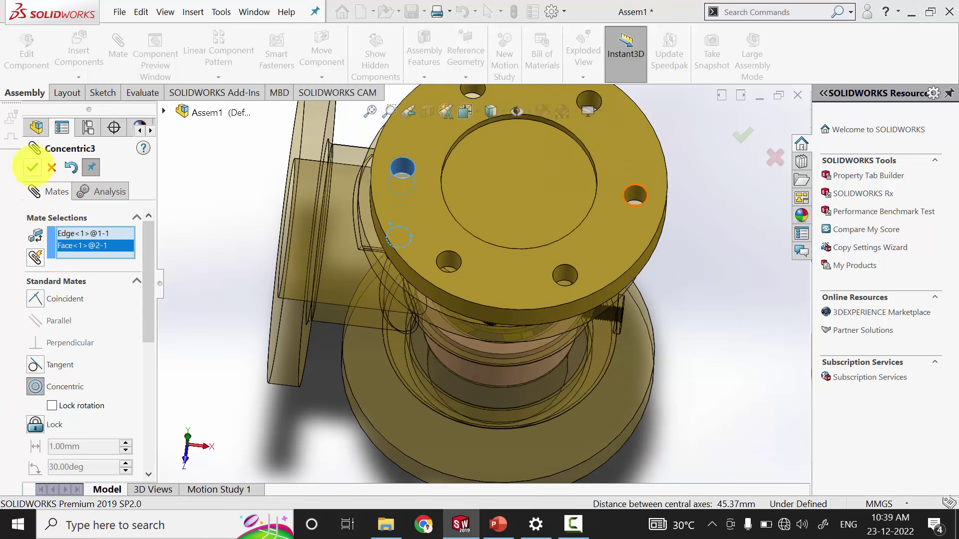
pyautogui.click(32, 167)
pyautogui.moveTo(323, 322); pyautogui.dragTo(340, 407, button='middle')
pyautogui.scroll(-8, 481, 293)
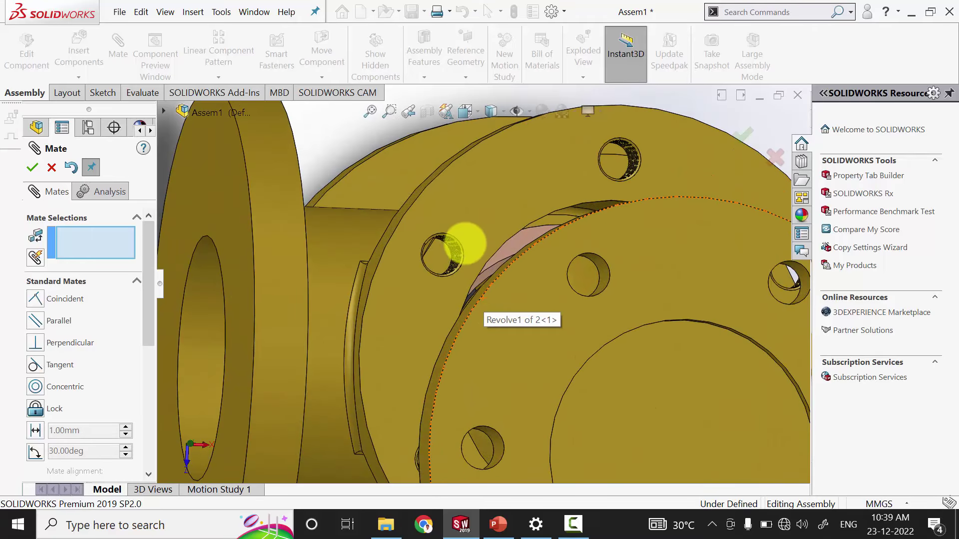
# - Add a concentric mate between a second threaded hole in the valve body's top flange and a bolt hole in the cover
pyautogui.click(475, 247)
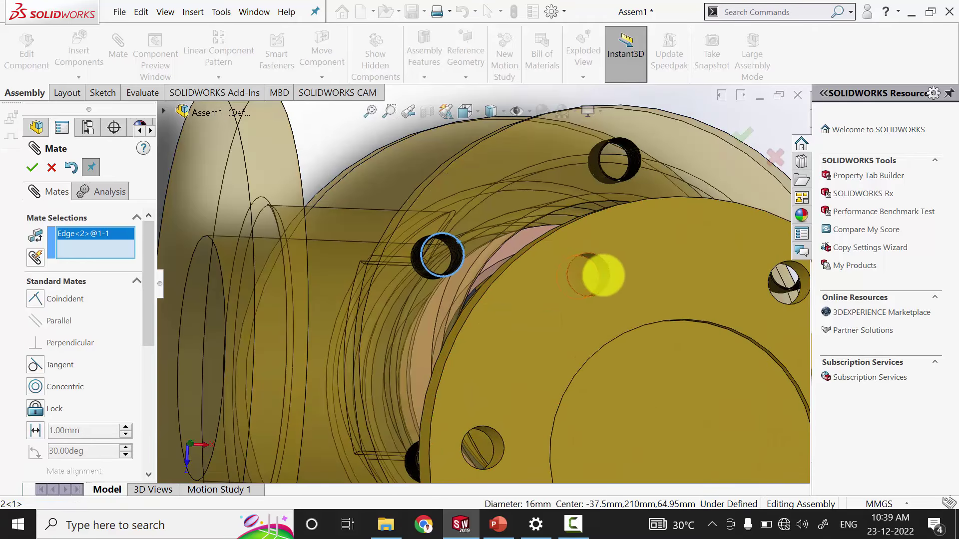
pyautogui.click(602, 275)
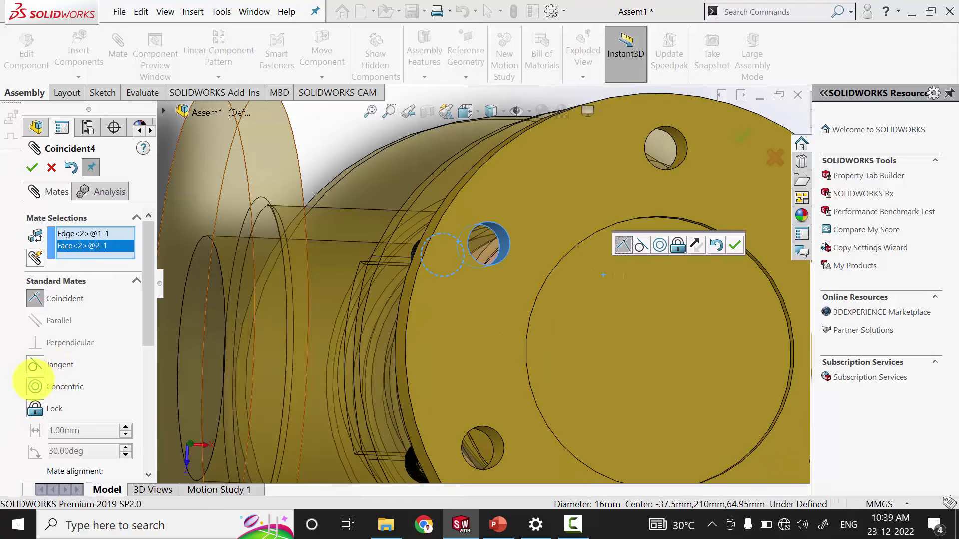
pyautogui.click(35, 387)
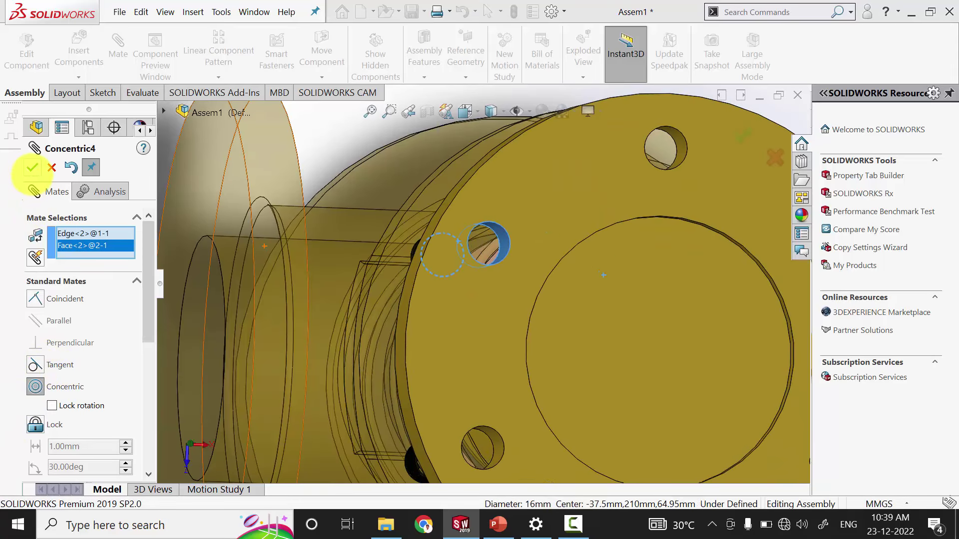
pyautogui.click(31, 168)
# - Add a coincident mate between the cover flange's underside and the top face of the valve body's flange
pyautogui.moveTo(471, 224); pyautogui.dragTo(436, 187, button='middle')
pyautogui.click(418, 163)
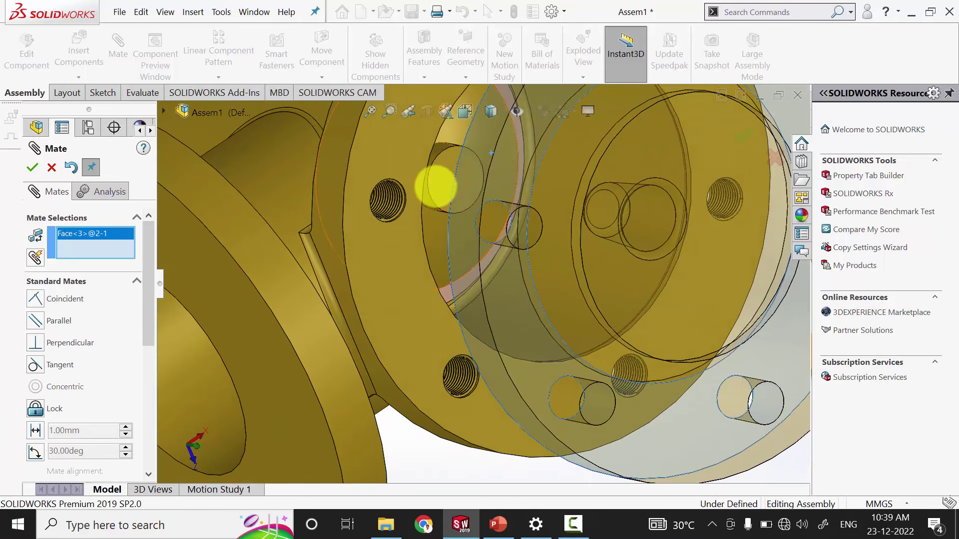
pyautogui.click(404, 152)
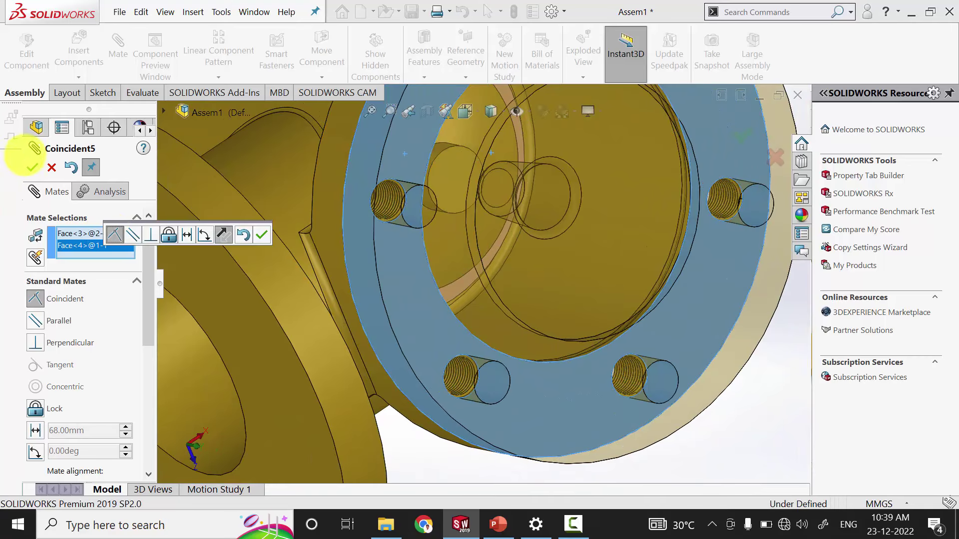
pyautogui.click(32, 168)
pyautogui.click(32, 168)
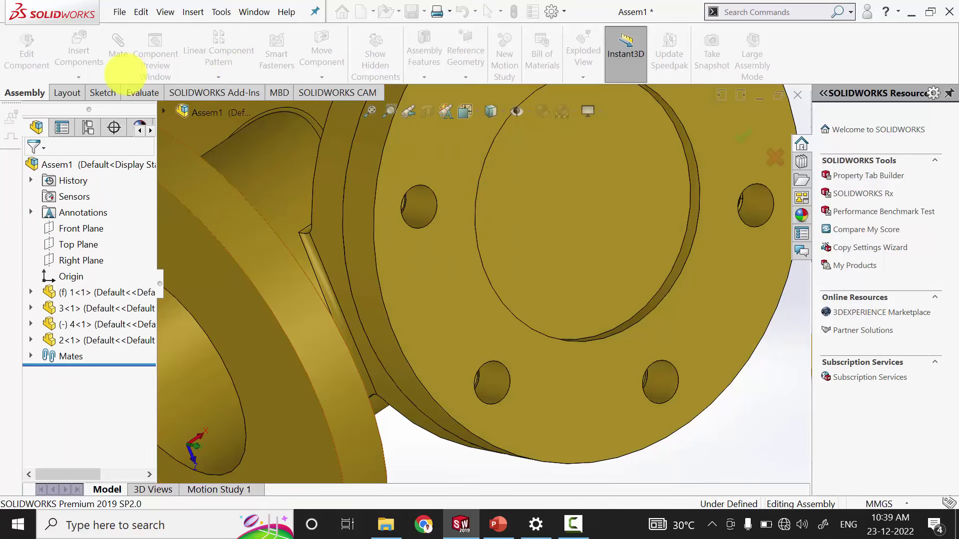
pyautogui.click(109, 63)
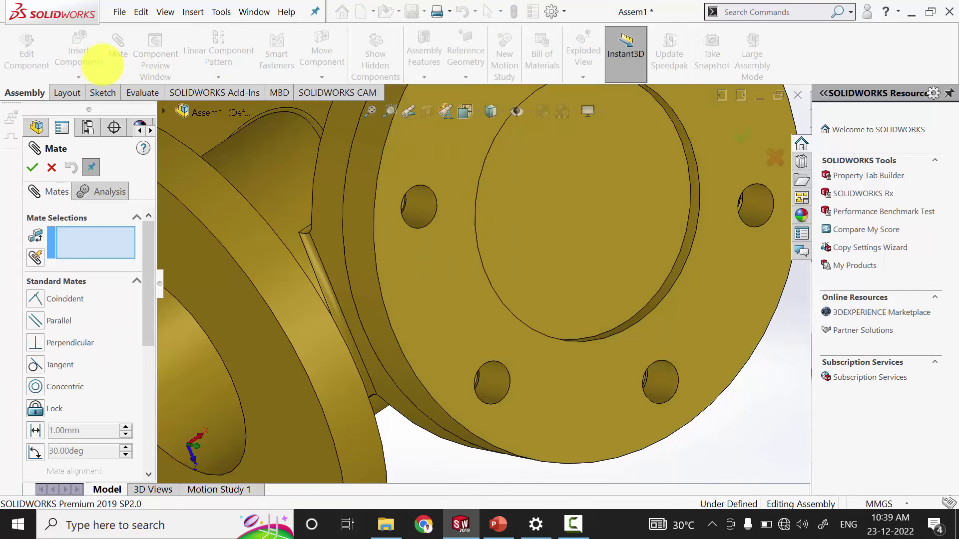
pyautogui.click(52, 167)
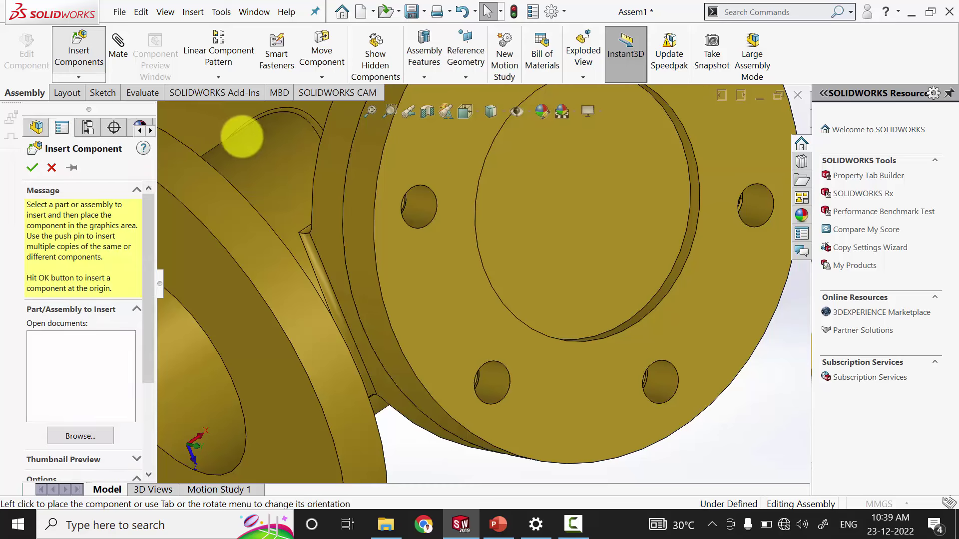
# - Insert part 5, the hex bolt, into the assembly, placing it freely above the cover flange
pyautogui.doubleClick(190, 174)
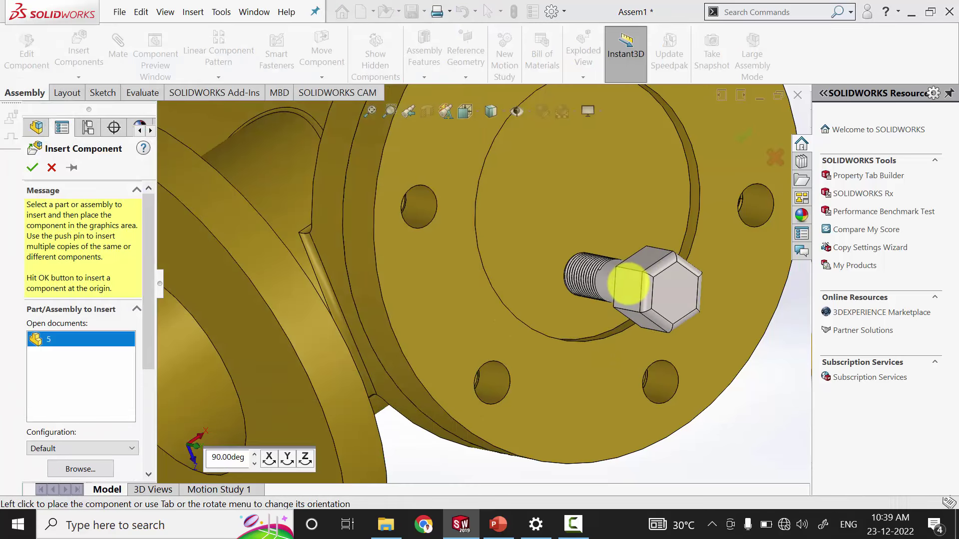
pyautogui.moveTo(628, 284); pyautogui.dragTo(590, 243, button='middle')
pyautogui.scroll(5, 589, 243)
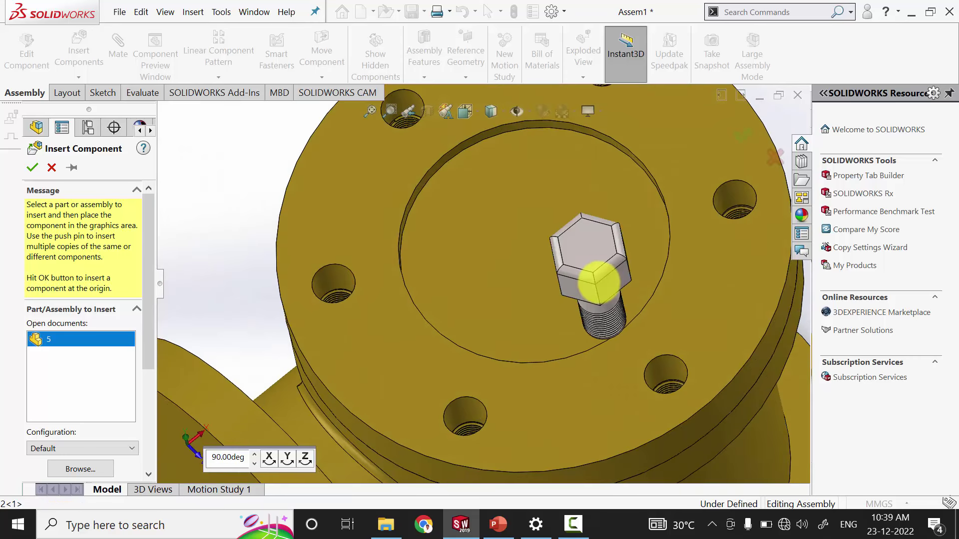
pyautogui.click(625, 307)
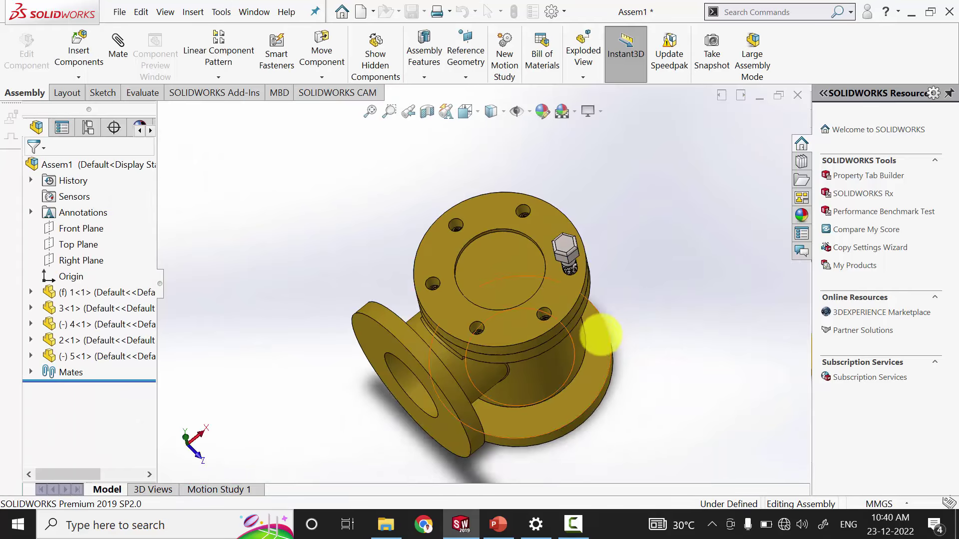
# - Add a concentric mate between a bolt hole in the cover flange and the shank of the hex bolt
pyautogui.moveTo(595, 331); pyautogui.dragTo(332, 193, button='middle')
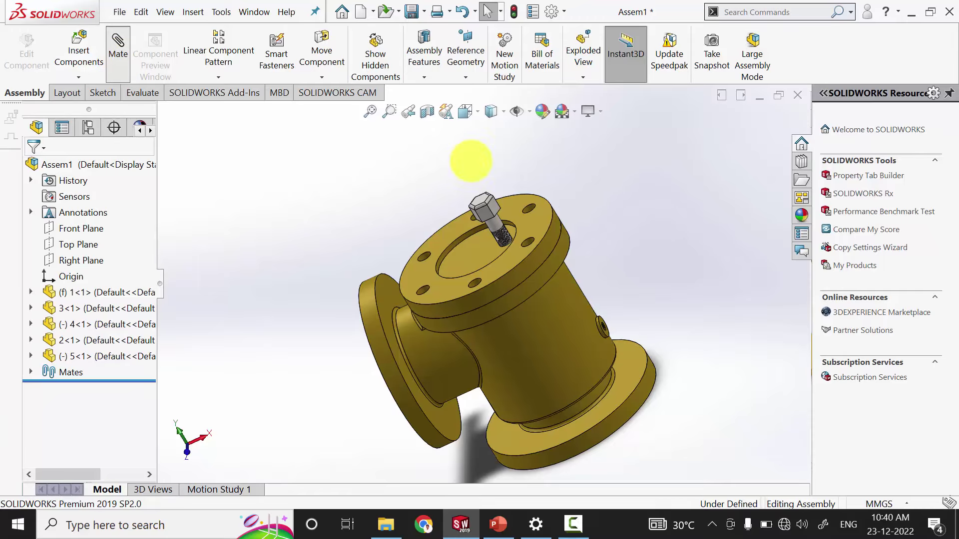
pyautogui.scroll(-6, 523, 249)
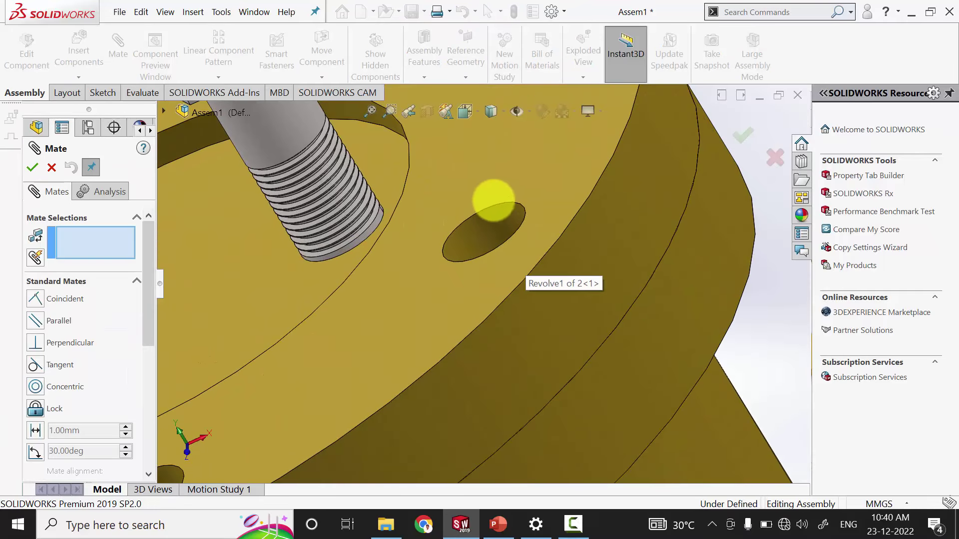
pyautogui.click(483, 231)
pyautogui.scroll(5, 483, 230)
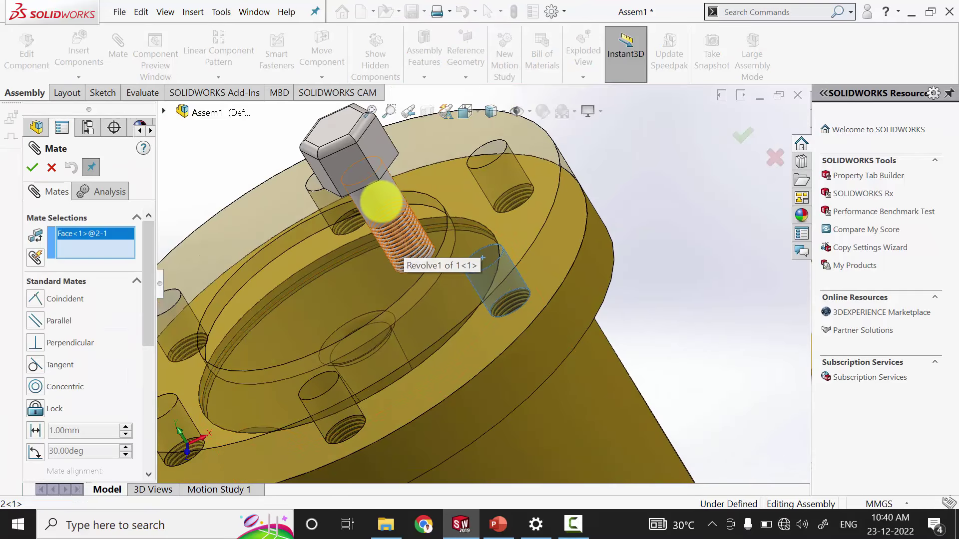
pyautogui.click(380, 201)
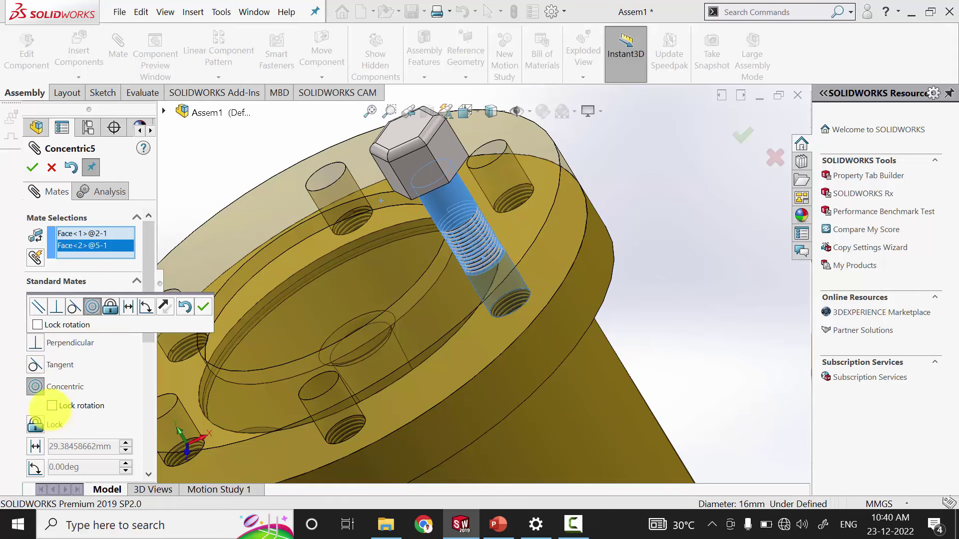
pyautogui.click(29, 168)
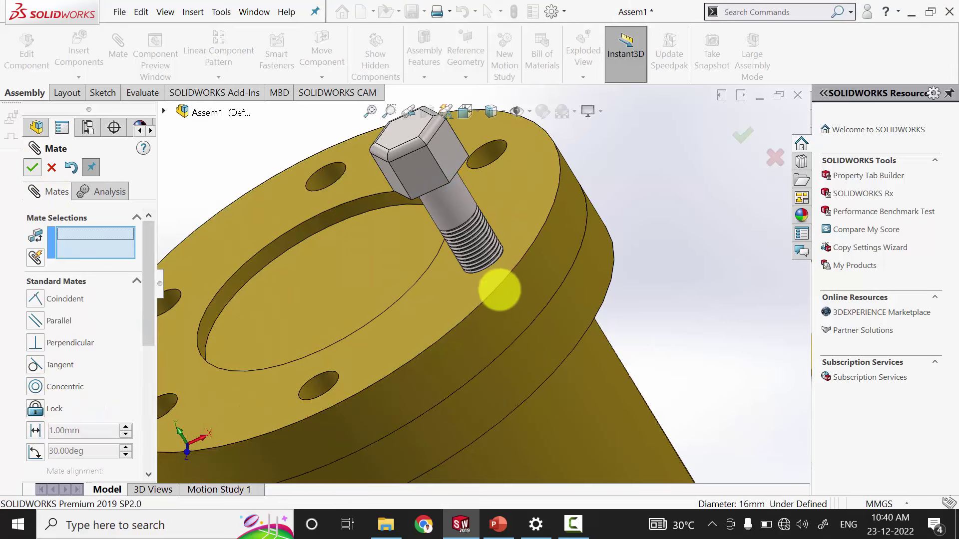
# - Add a coincident mate between the cover flange's top face and the underside of the bolt head
pyautogui.click(518, 216)
pyautogui.moveTo(562, 296); pyautogui.dragTo(501, 190, button='middle')
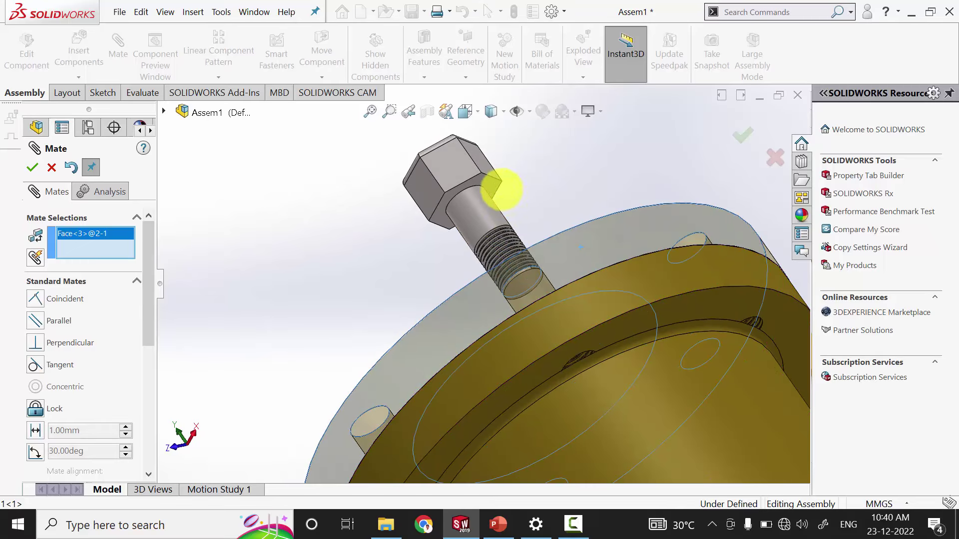
pyautogui.click(487, 199)
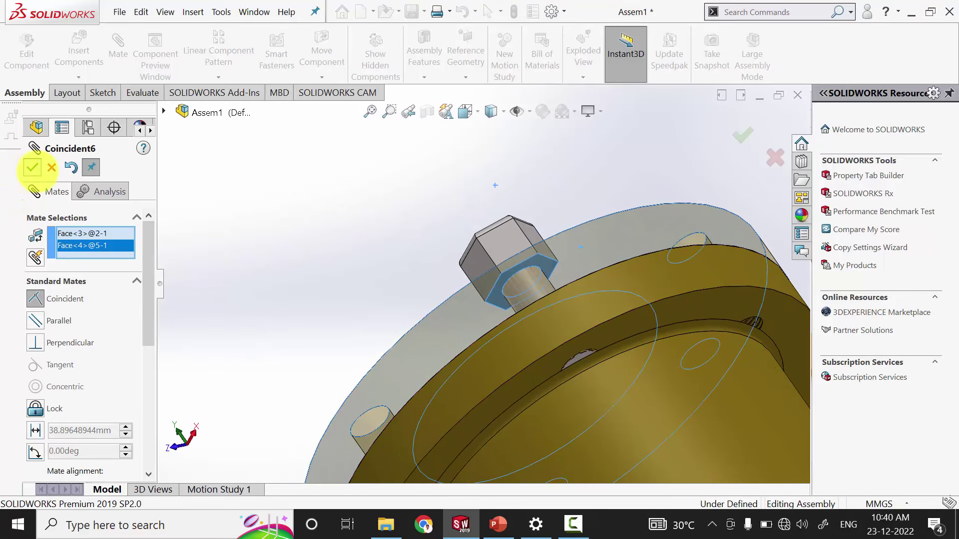
pyautogui.click(32, 168)
pyautogui.click(31, 168)
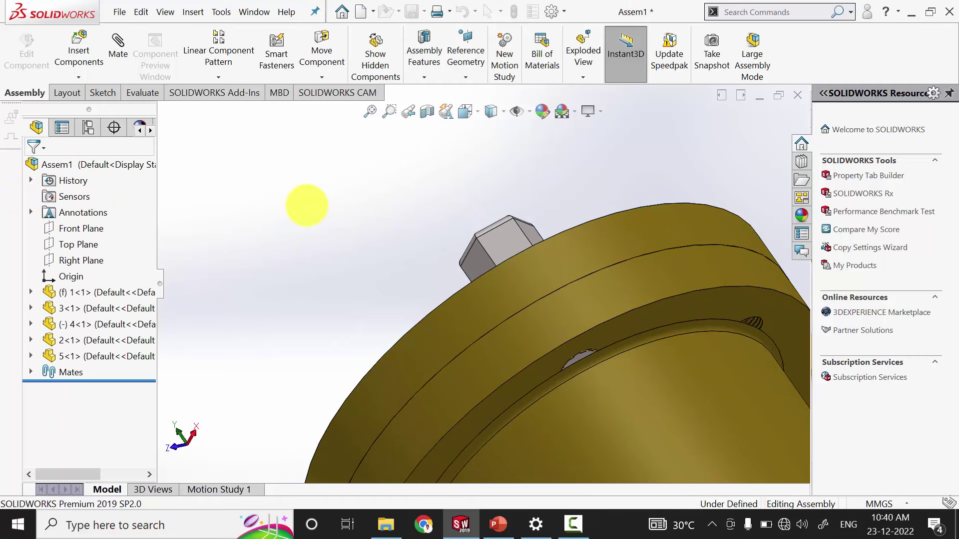
# - Create a circular component pattern of the bolt, part 5, around the cover's outer edge with 6 equally spaced instances over 360°
pyautogui.moveTo(309, 200); pyautogui.dragTo(332, 146, button='middle')
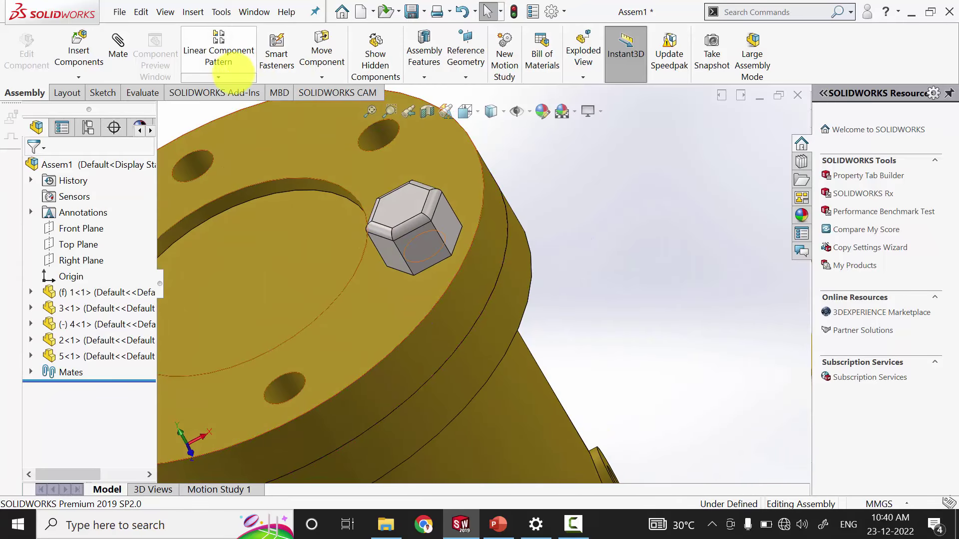
pyautogui.click(218, 77)
pyautogui.click(225, 111)
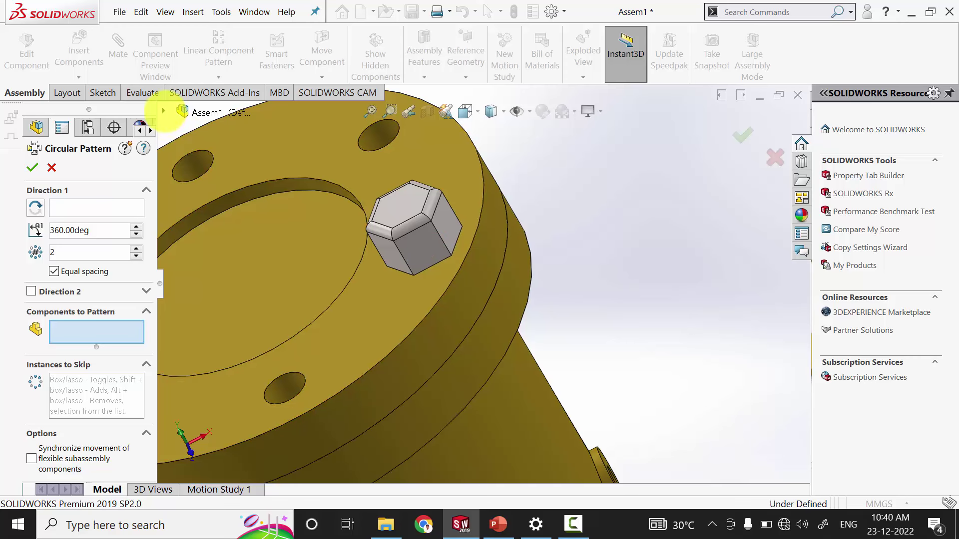
pyautogui.click(164, 111)
pyautogui.click(225, 304)
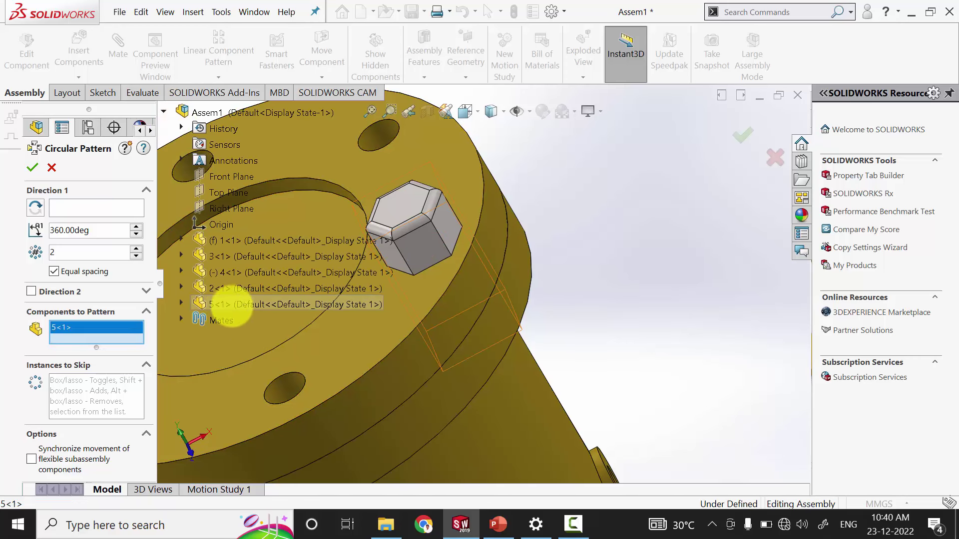
pyautogui.click(88, 205)
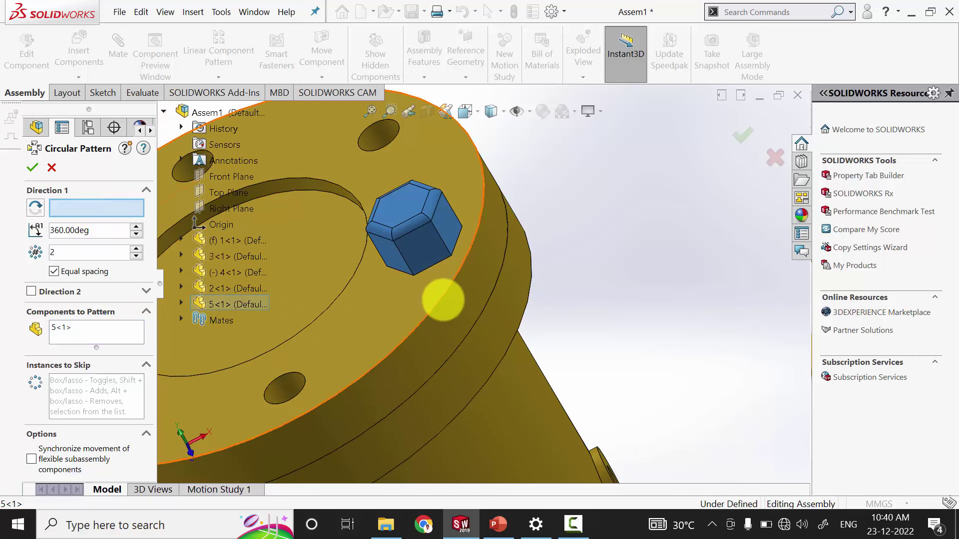
pyautogui.click(506, 298)
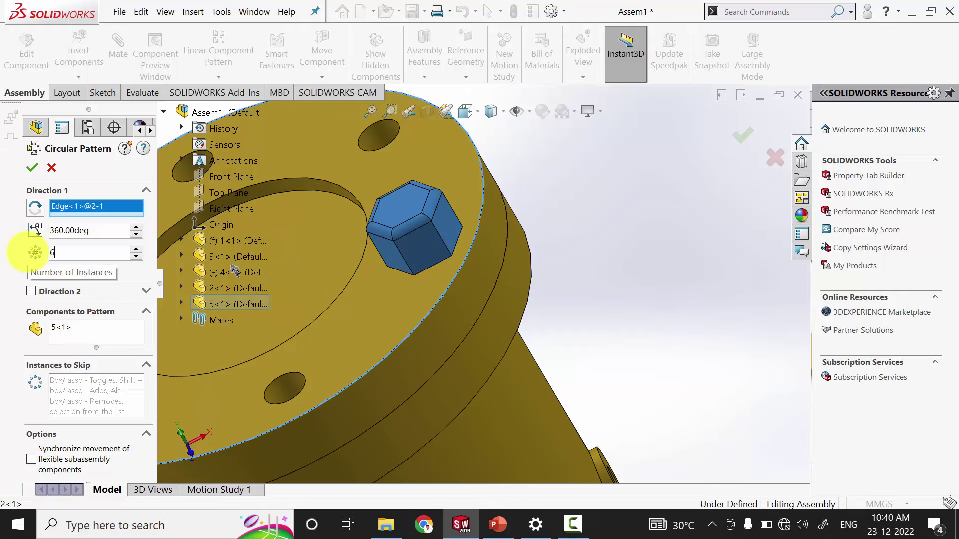
pyautogui.write('6')
pyautogui.press('Return')
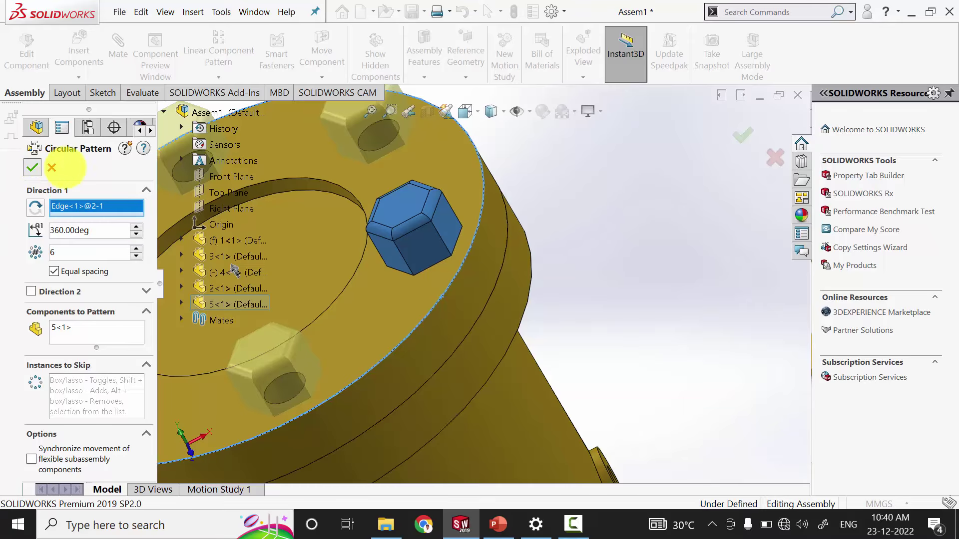
pyautogui.click(32, 167)
# - Insert part 6, the small hex screw, into the assembly, placing it freely near the threaded boss on the valve body's side
pyautogui.scroll(5, 553, 264)
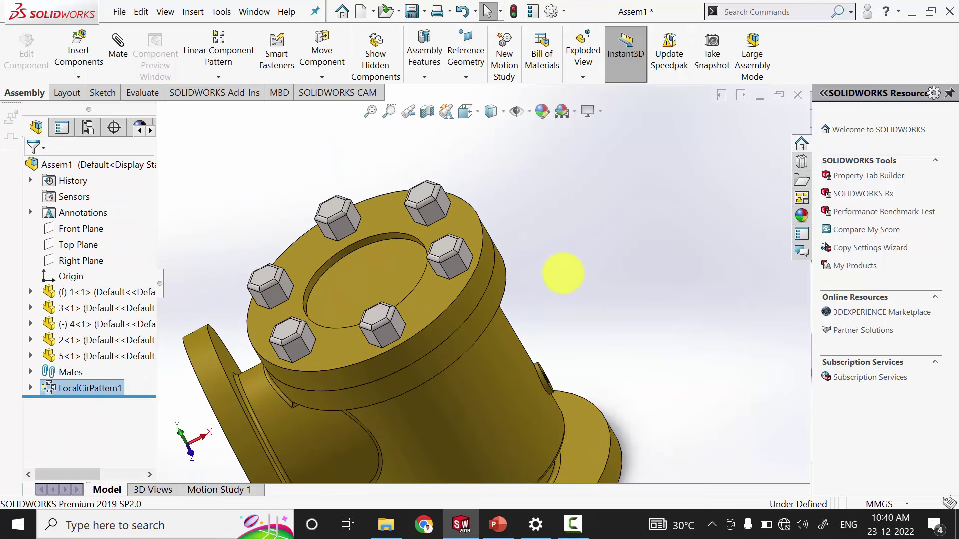
pyautogui.moveTo(563, 272); pyautogui.dragTo(562, 364, button='middle')
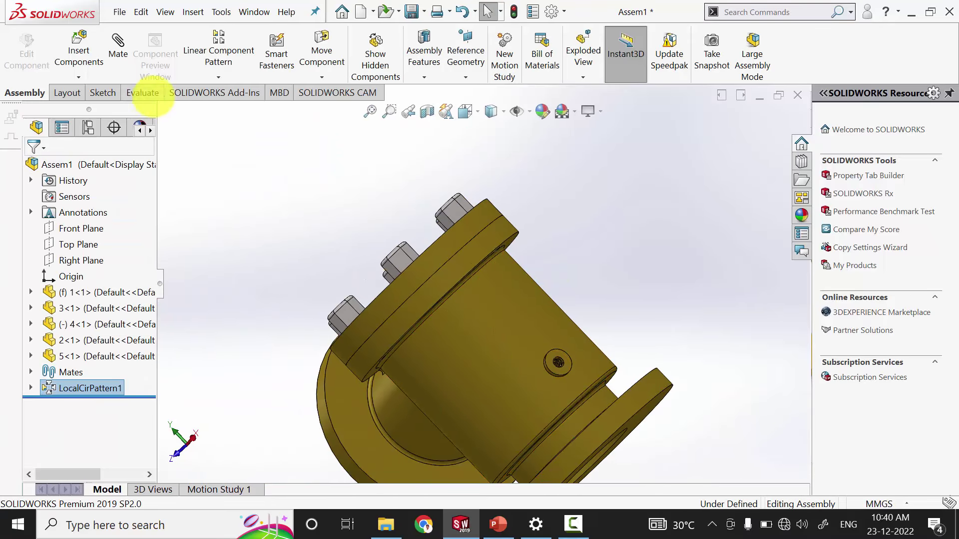
pyautogui.click(102, 53)
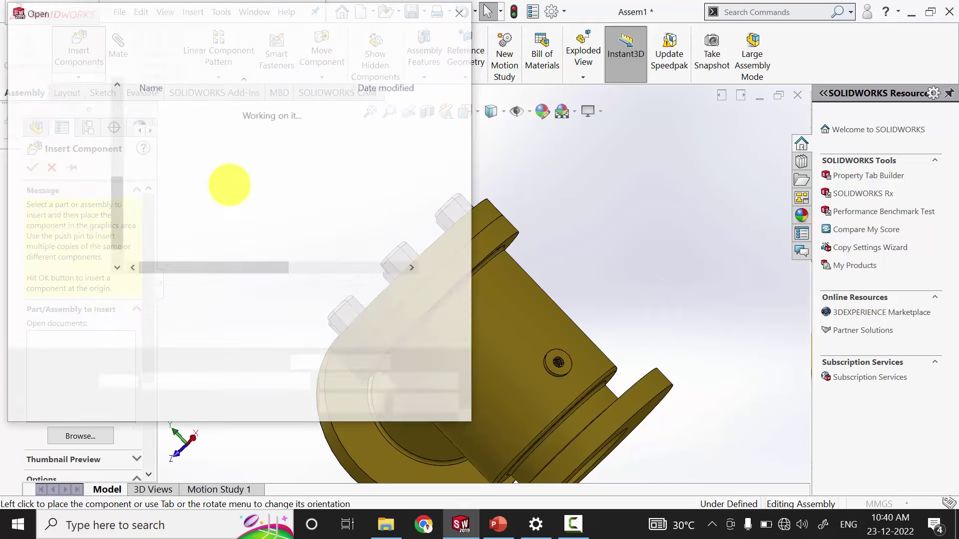
pyautogui.click(171, 188)
pyautogui.doubleClick(175, 189)
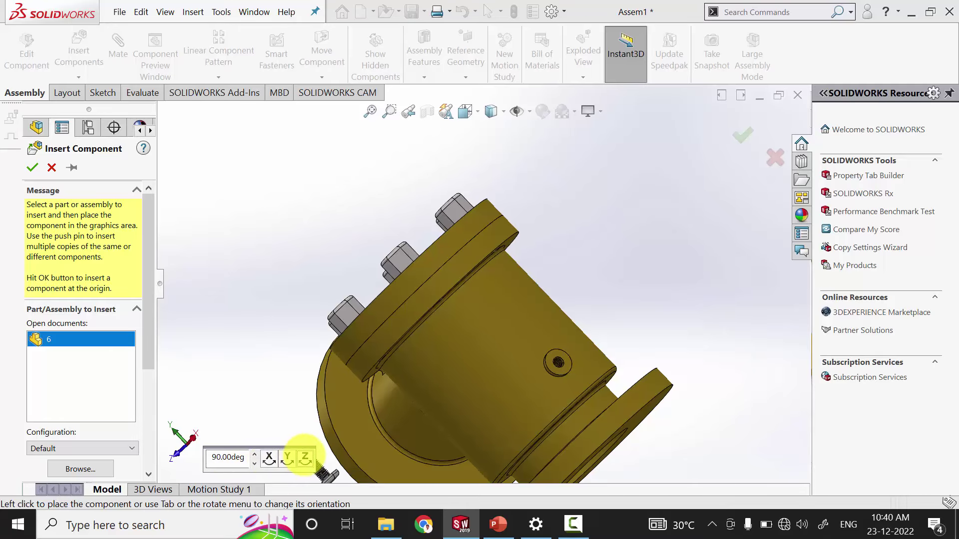
pyautogui.click(574, 344)
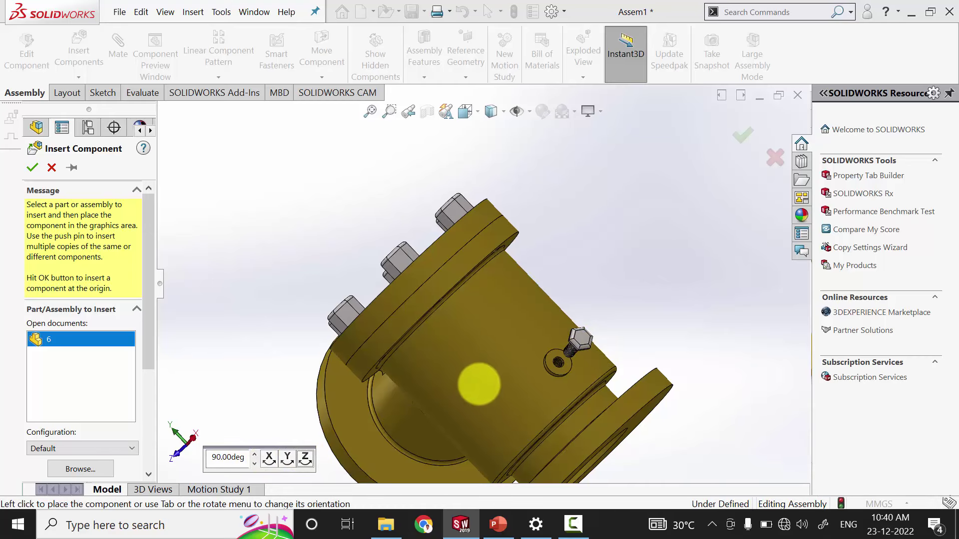
# - Add a concentric mate between the threaded hole's edge in the body's side boss and the circular edge on the small hex screw's shank
pyautogui.moveTo(589, 358); pyautogui.dragTo(632, 354, button='middle')
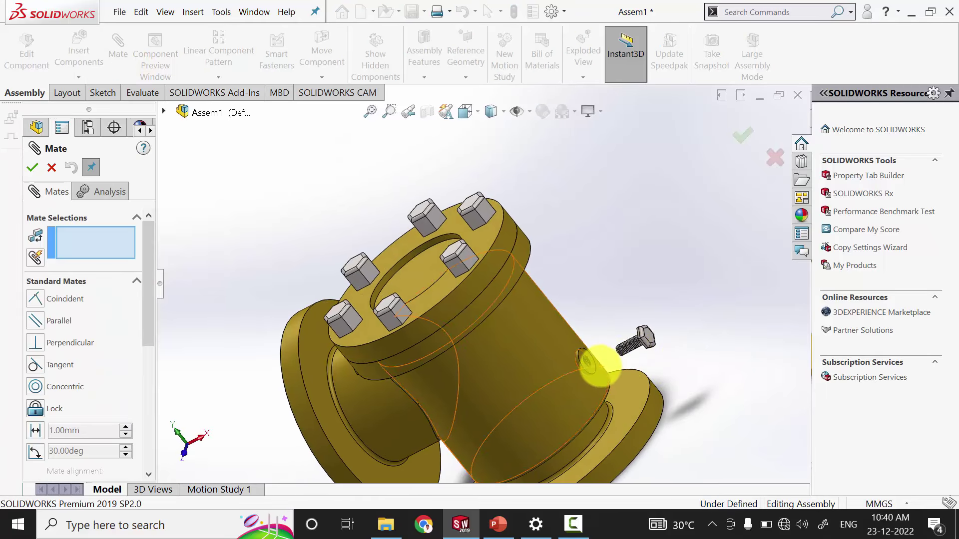
pyautogui.scroll(-5, 599, 364)
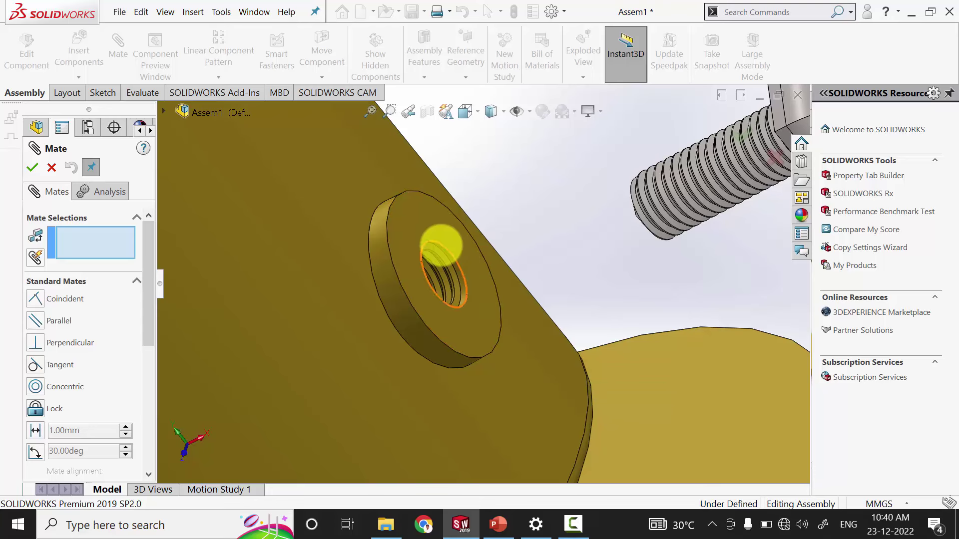
pyautogui.click(441, 246)
pyautogui.scroll(-3, 689, 265)
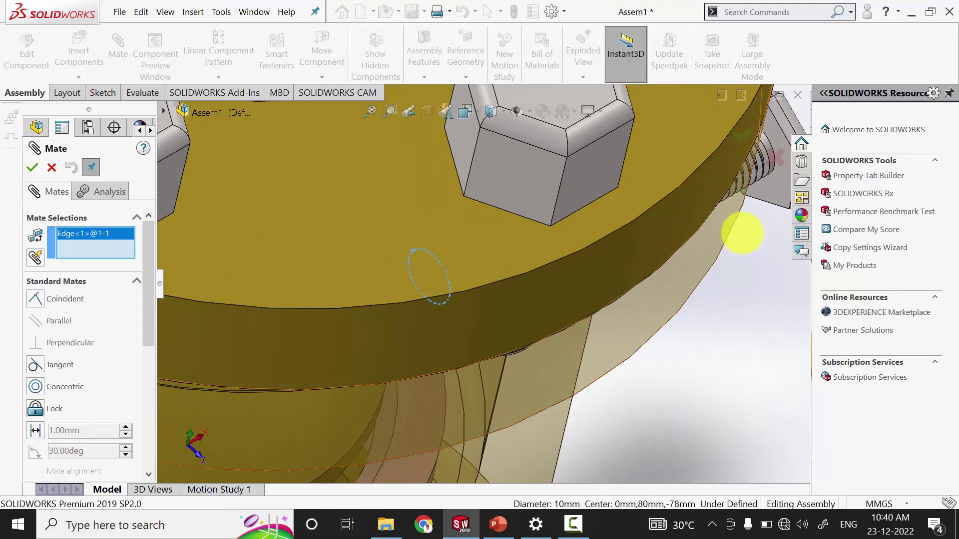
pyautogui.scroll(5, 764, 208)
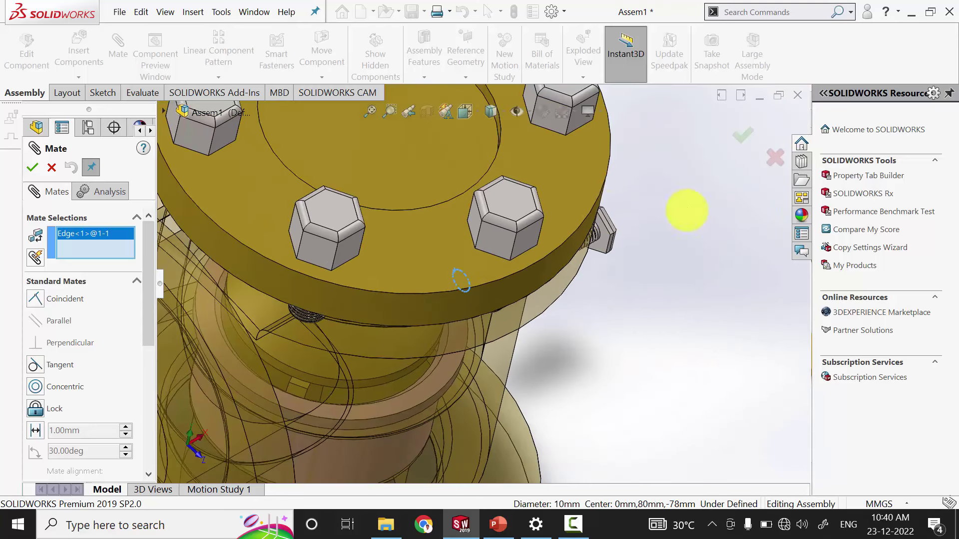
pyautogui.scroll(-4, 583, 317)
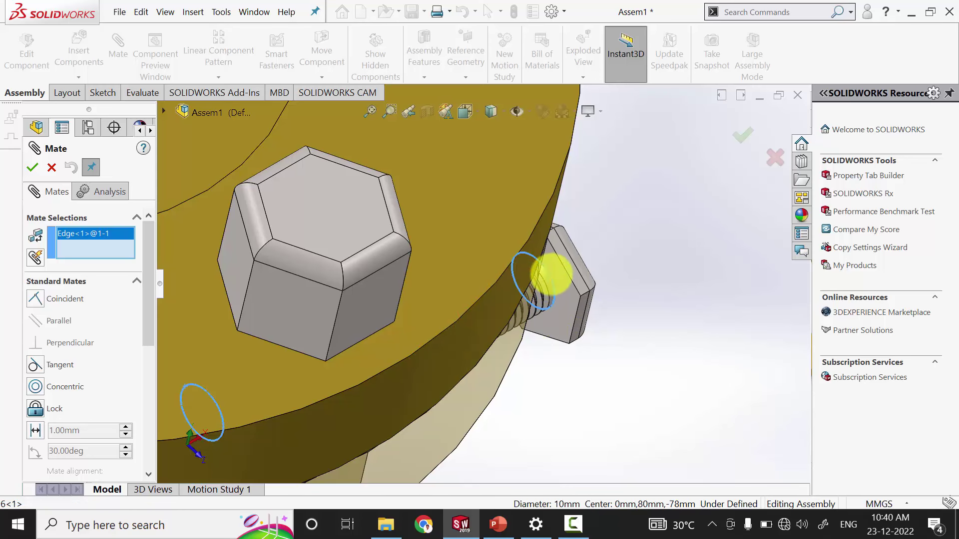
pyautogui.click(551, 273)
pyautogui.click(35, 386)
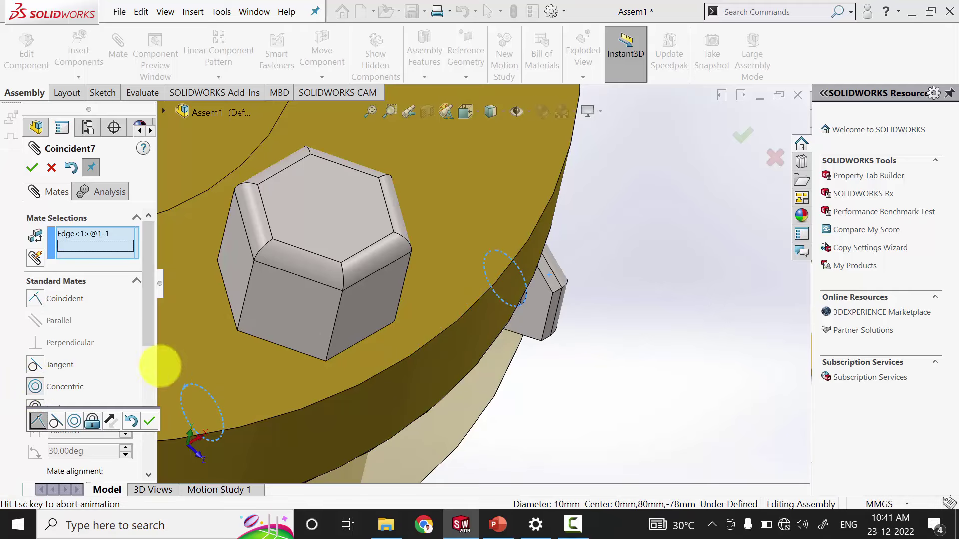
pyautogui.click(32, 168)
# - Add a coincident mate between the side boss's outer face and the underside of the small screw's head, and finish mating
pyautogui.moveTo(567, 338); pyautogui.dragTo(525, 333, button='middle')
pyautogui.click(422, 349)
pyautogui.moveTo(422, 349); pyautogui.dragTo(698, 212, button='middle')
pyautogui.click(759, 244)
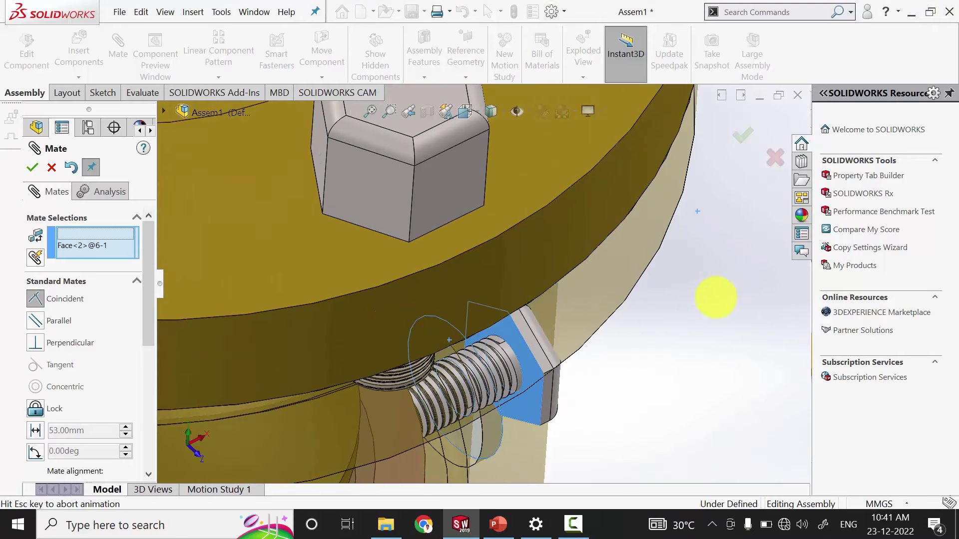
pyautogui.click(32, 168)
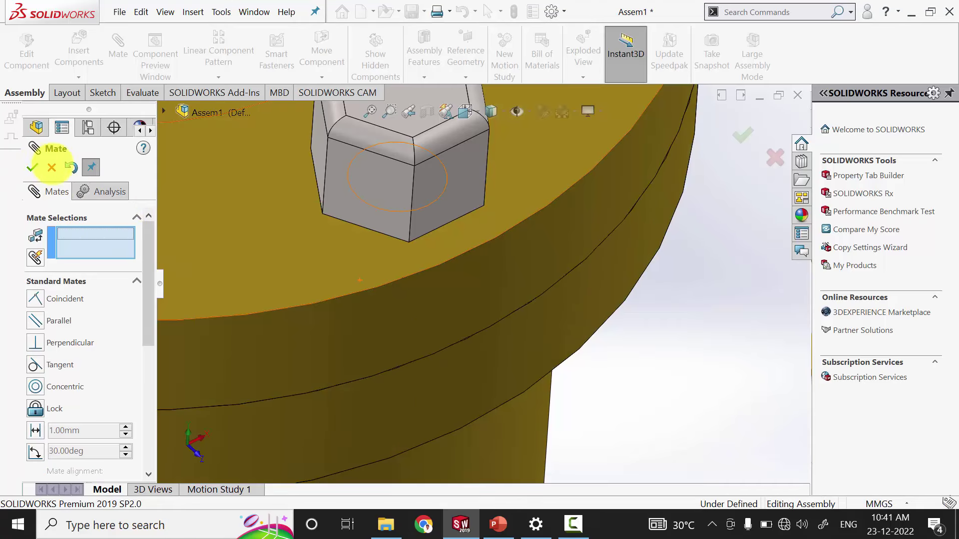
pyautogui.click(32, 168)
# - Examine the valve's interior in a temporary section view parallel to the Front Plane, offset about 194 mm, and discard the section
pyautogui.scroll(10, 540, 289)
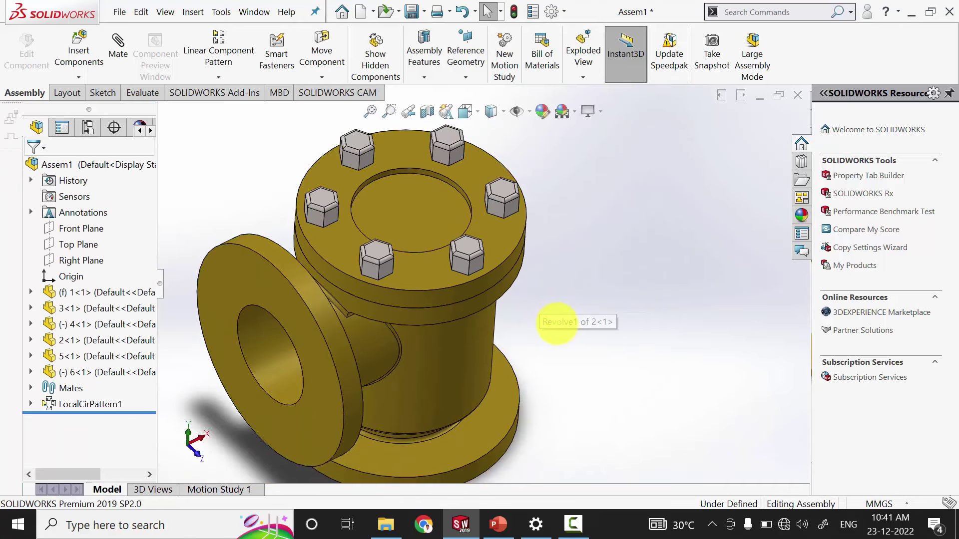
pyautogui.moveTo(562, 308); pyautogui.dragTo(522, 308, button='middle')
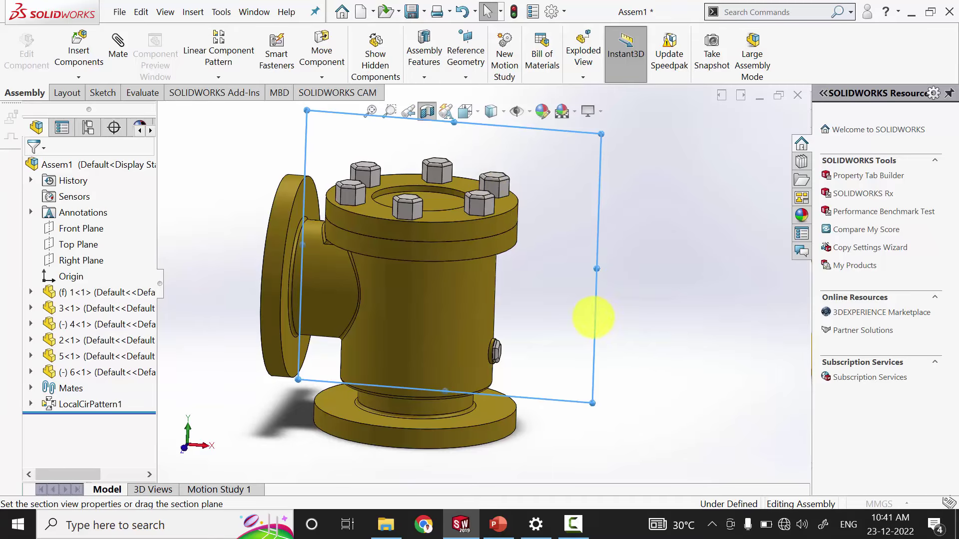
pyautogui.moveTo(428, 282); pyautogui.dragTo(423, 351)
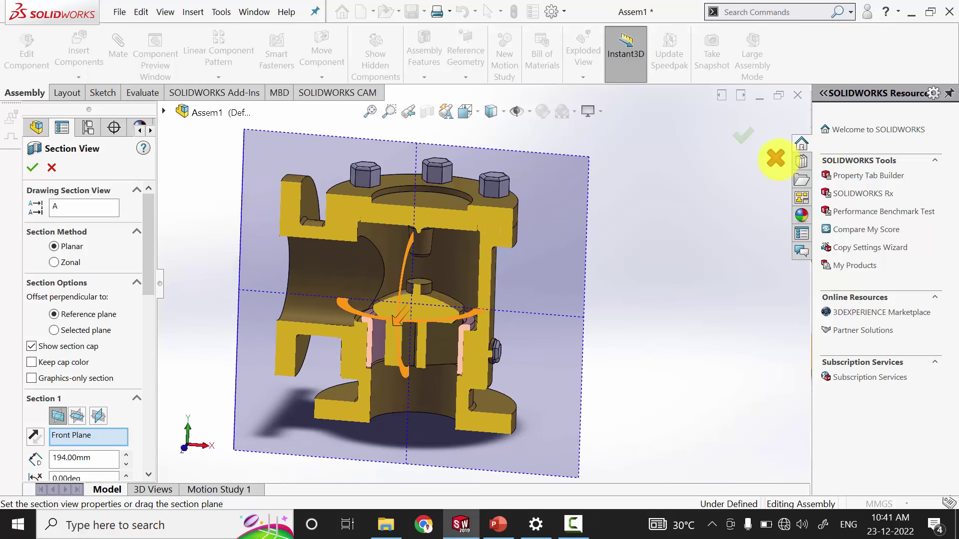
pyautogui.click(775, 158)
pyautogui.moveTo(621, 307); pyautogui.dragTo(717, 298, button='middle')
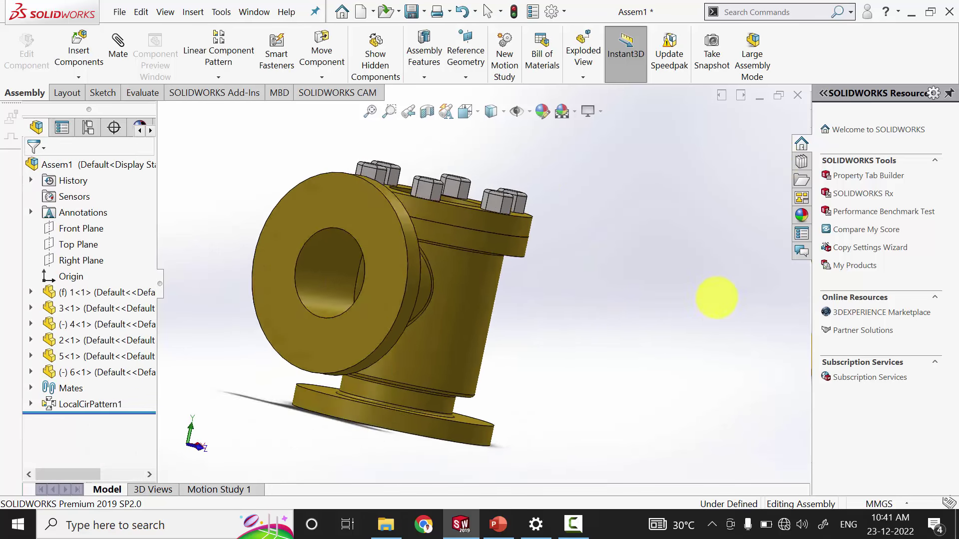